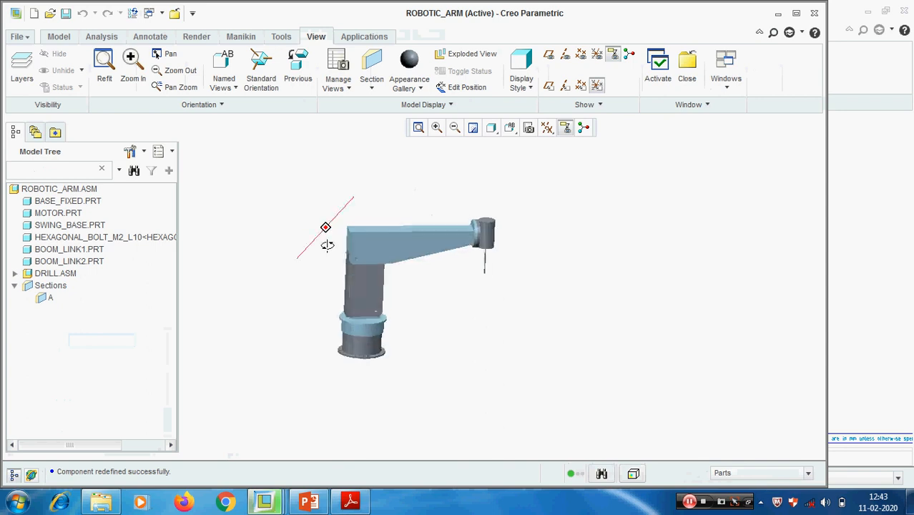
- Redefine the BOOM_LINK2 component placement, setting its Angle Offset constraint to 120 degrees
click(70, 250)
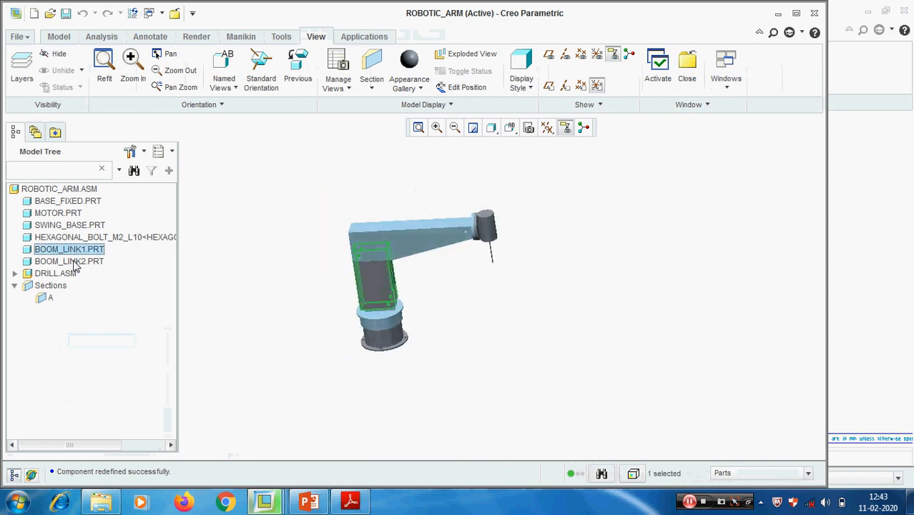
click(69, 260)
right_click(71, 261)
click(115, 129)
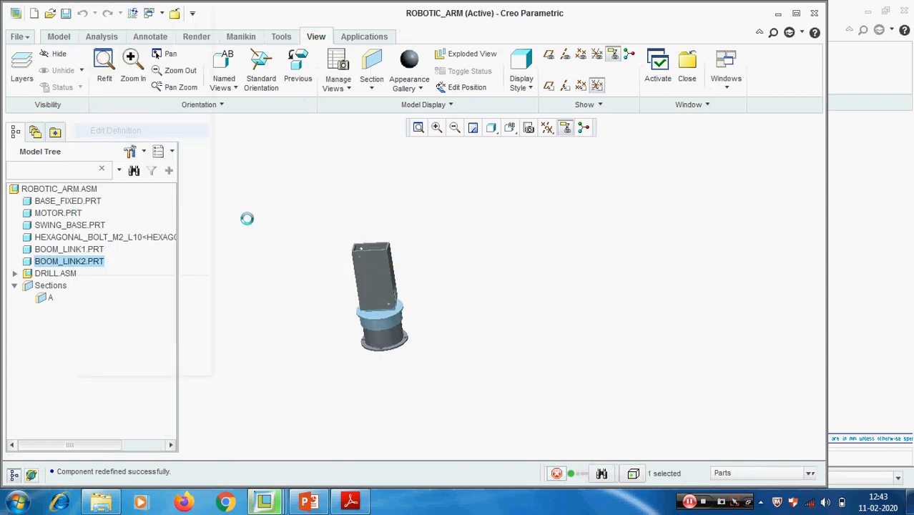
click(67, 106)
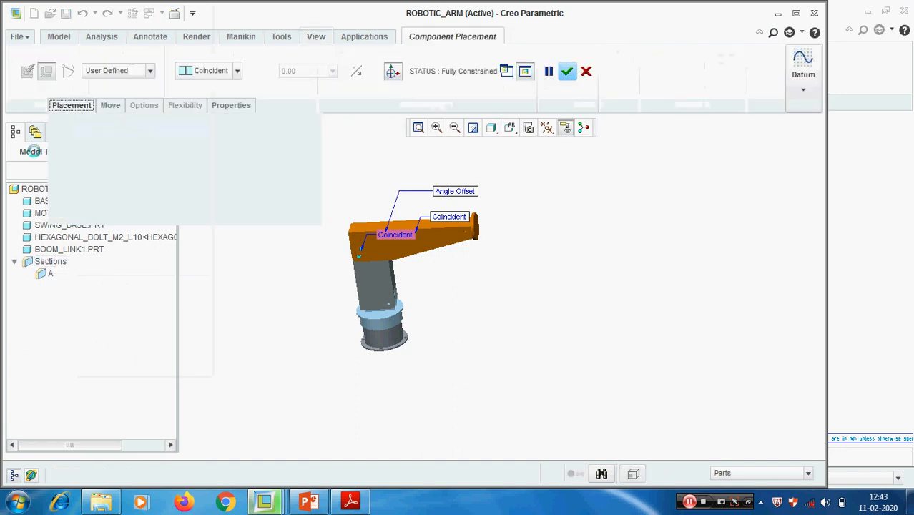
click(83, 205)
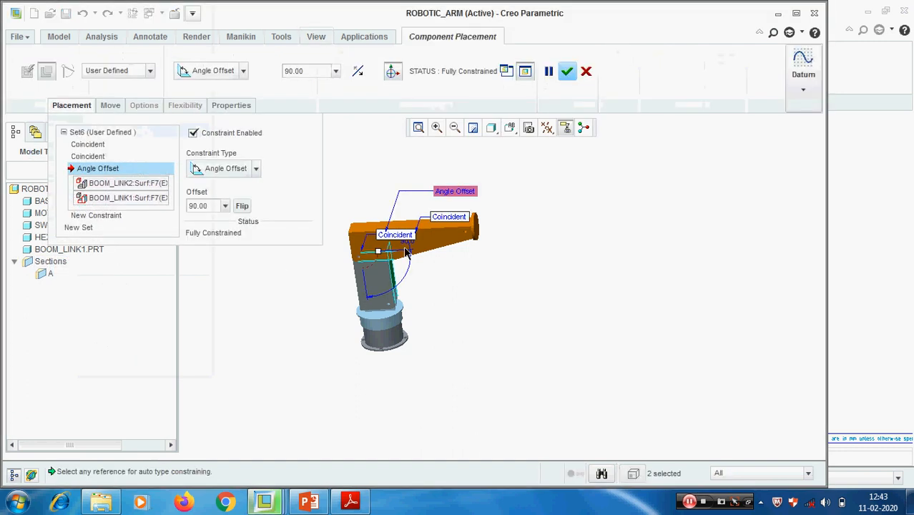
text(120)
key(Return)
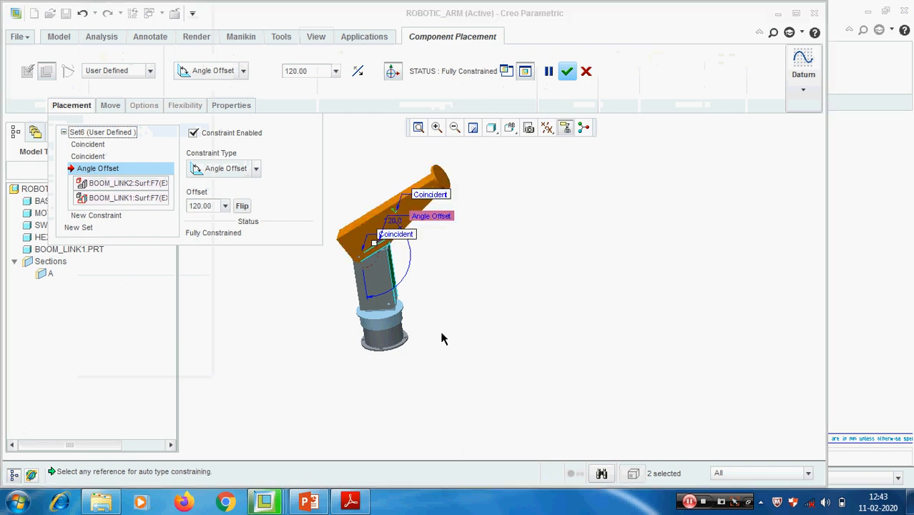
click(567, 71)
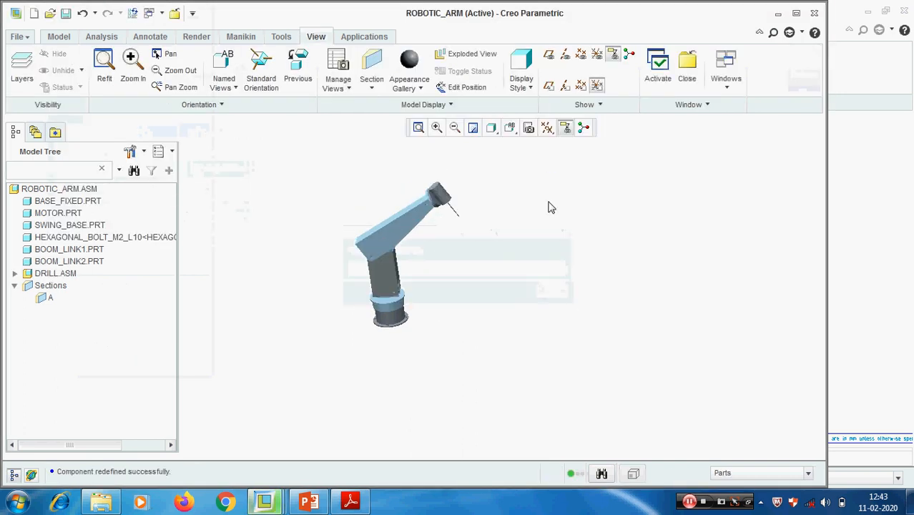
- Switch to the PLASTIC_COVER drawing window to check the robotic arm view on the sheet
click(724, 84)
click(758, 123)
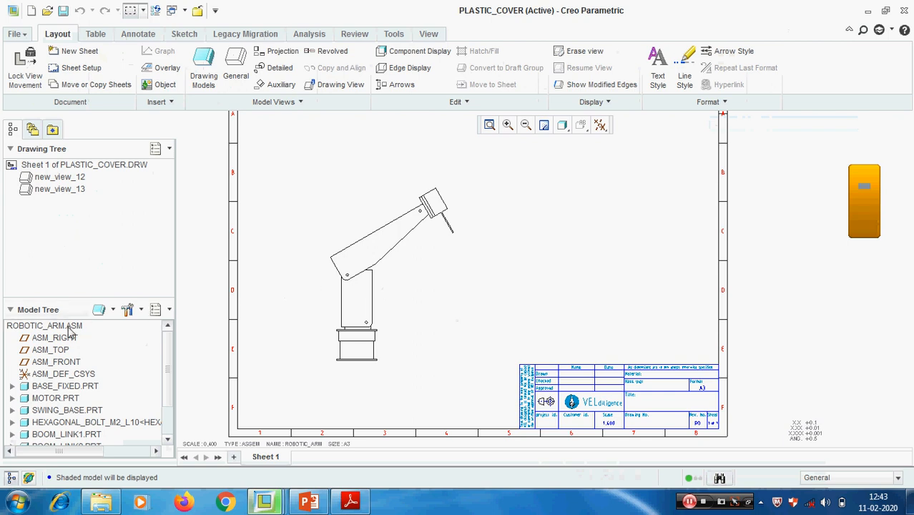
click(413, 298)
click(488, 256)
mouse_move(483, 254)
middle_down()
mouse_move(465, 232)
mouse_move(471, 246)
middle_up()
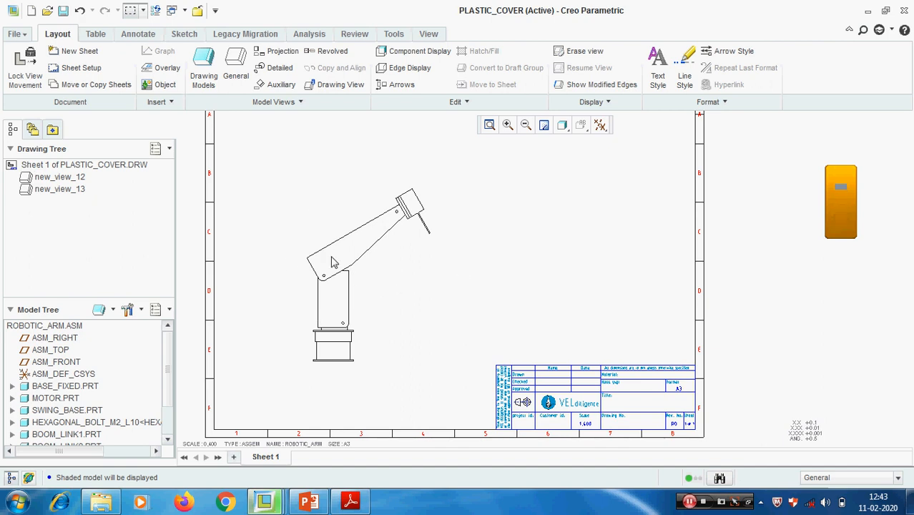
click(390, 246)
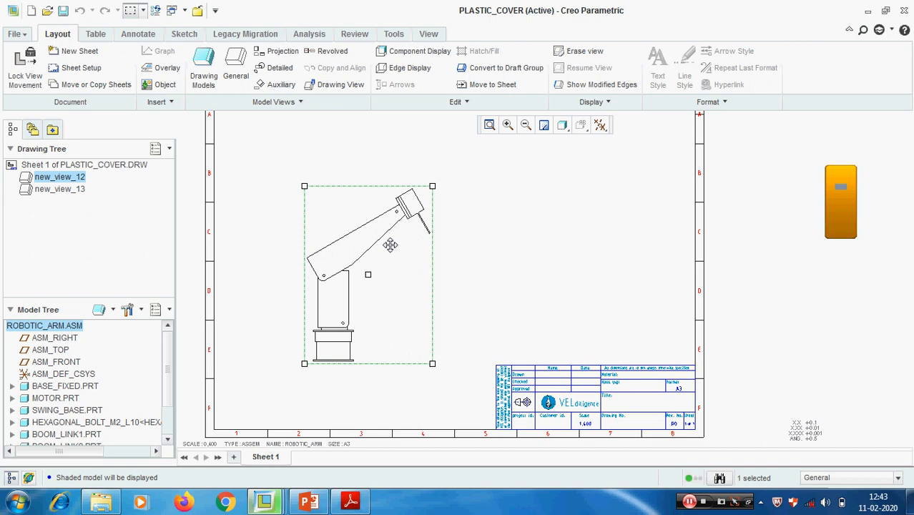
click(505, 243)
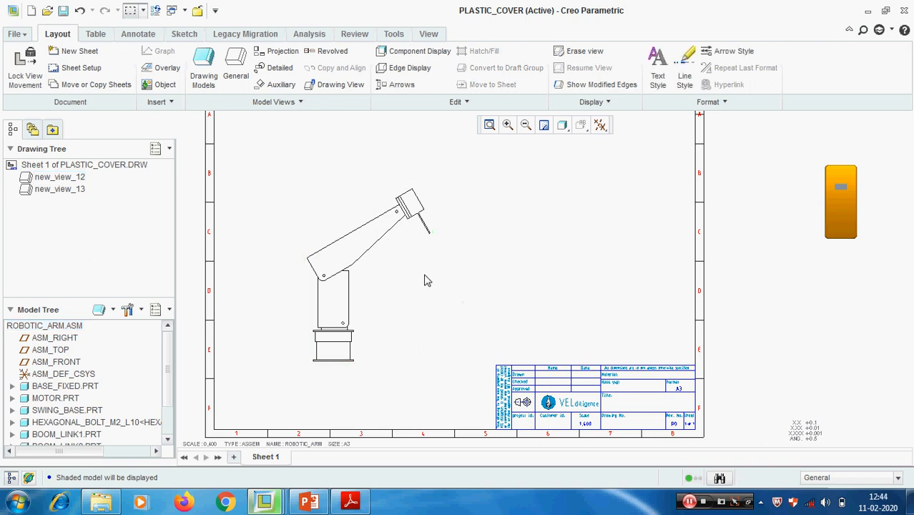
- Set the component display style of the entire ROBOTIC_ARM.ASM in the picked drawing view to phantom opaque
click(421, 53)
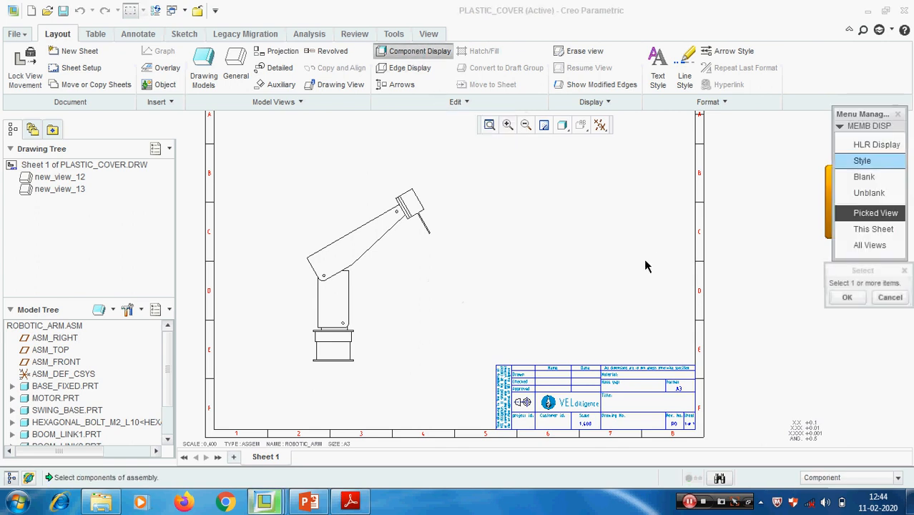
click(880, 165)
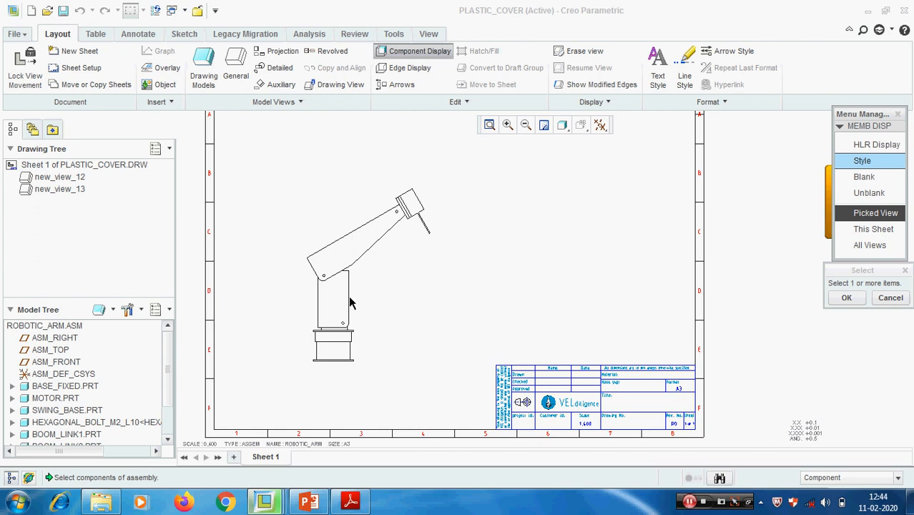
right_click(359, 248)
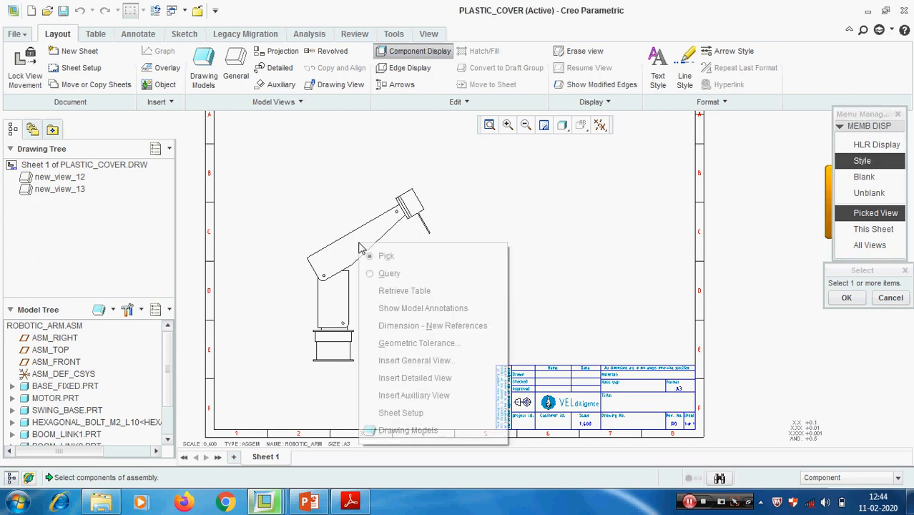
click(424, 271)
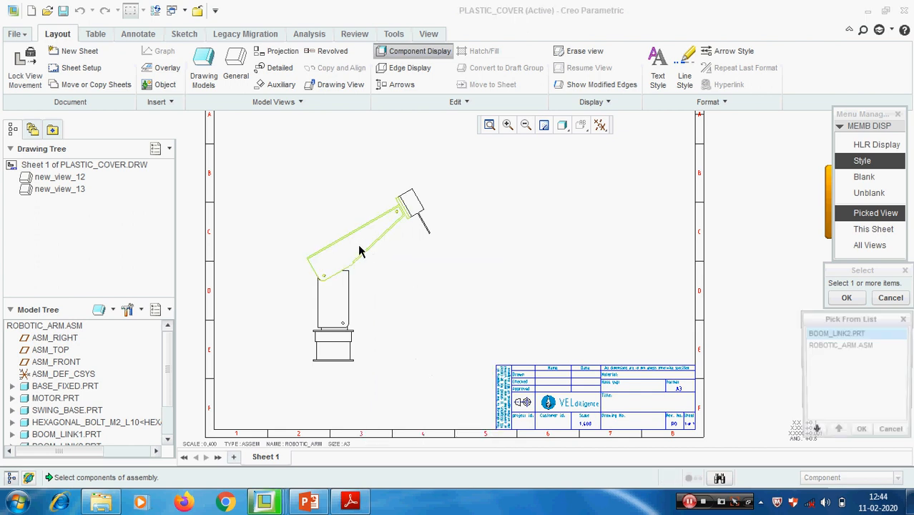
click(855, 345)
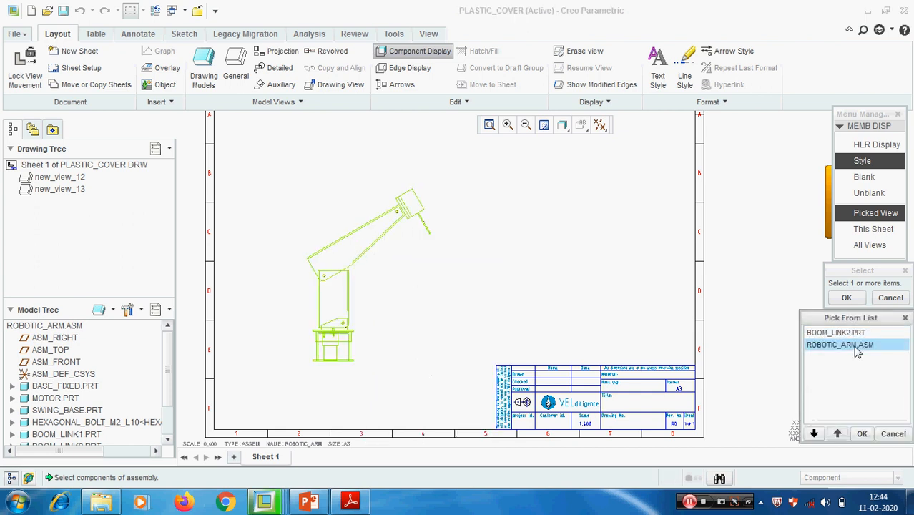
click(861, 434)
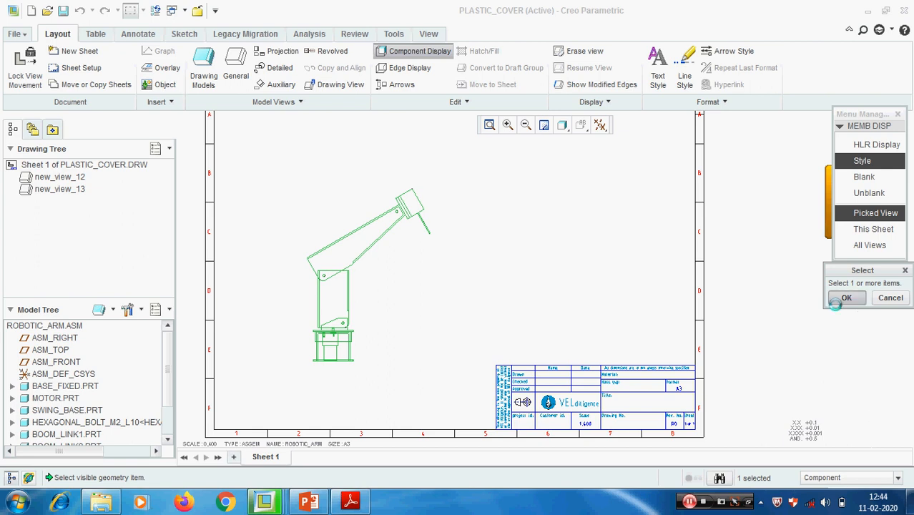
click(846, 297)
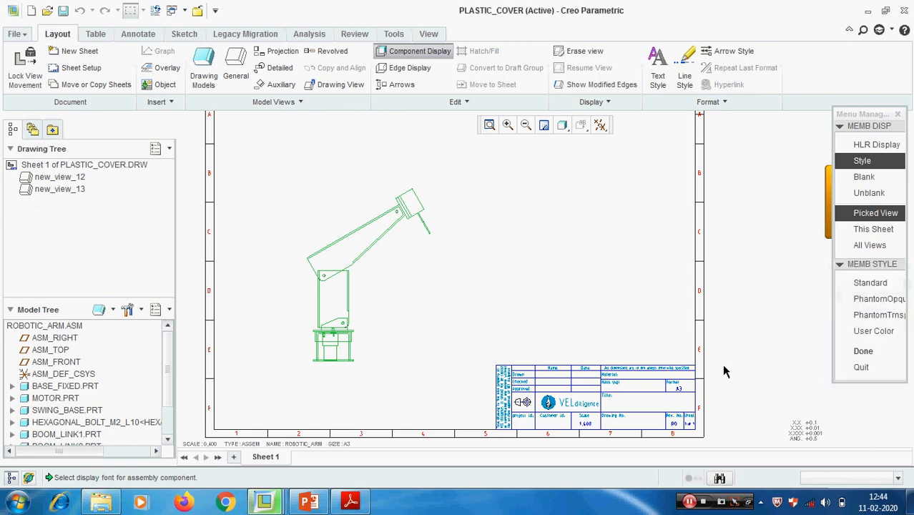
click(874, 299)
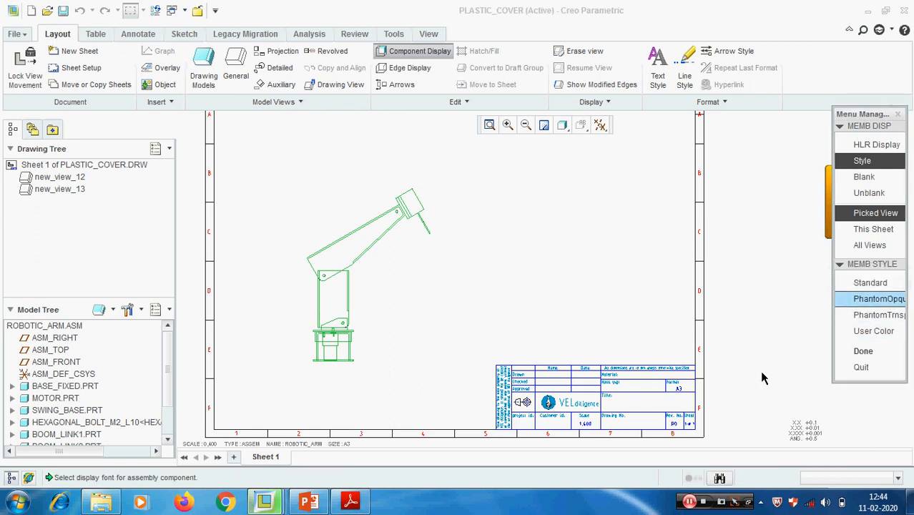
click(860, 351)
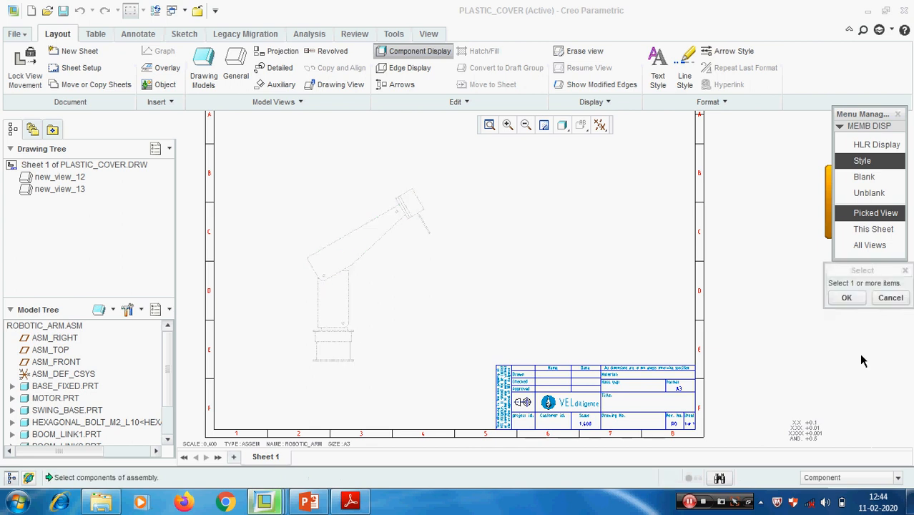
click(848, 299)
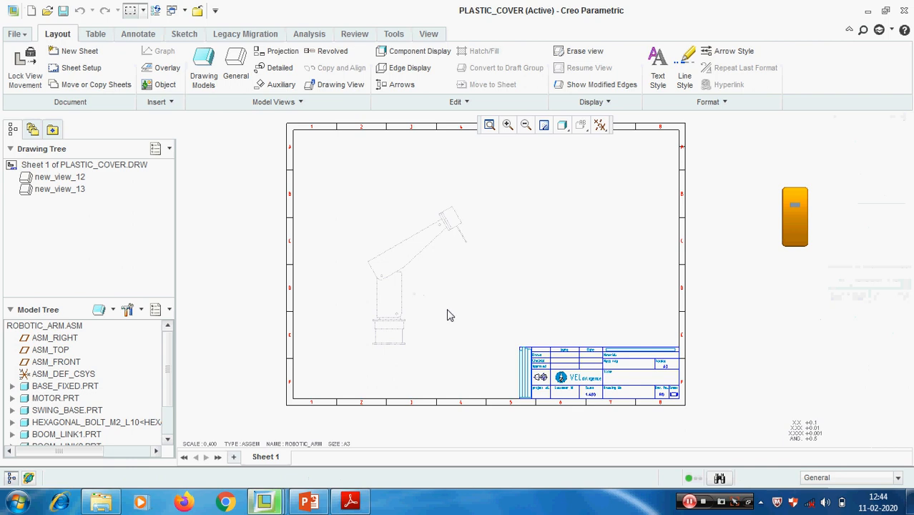
- Convert the phantom-style robotic arm view new_view_12 into a draft group of drafting entities
middle_drag(435, 306, 354, 273)
scroll(312, 248, down, 2)
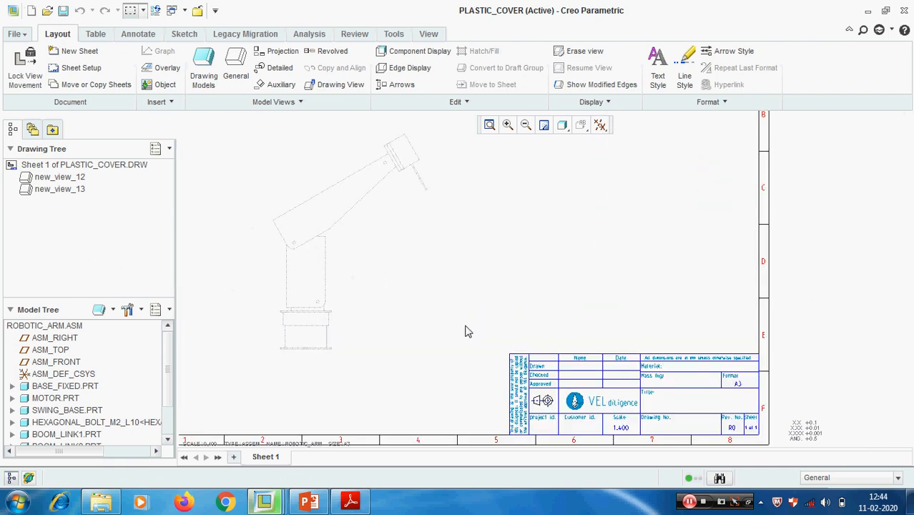
middle_drag(380, 262, 398, 286)
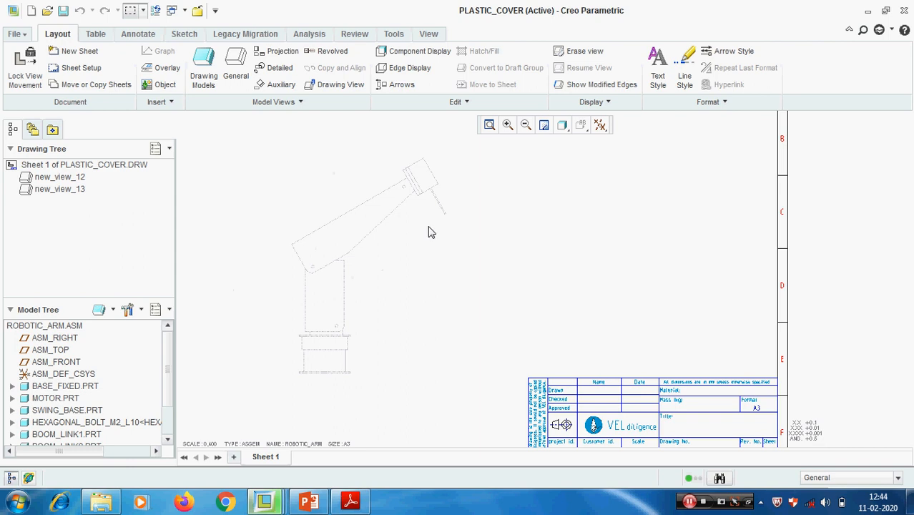
click(371, 251)
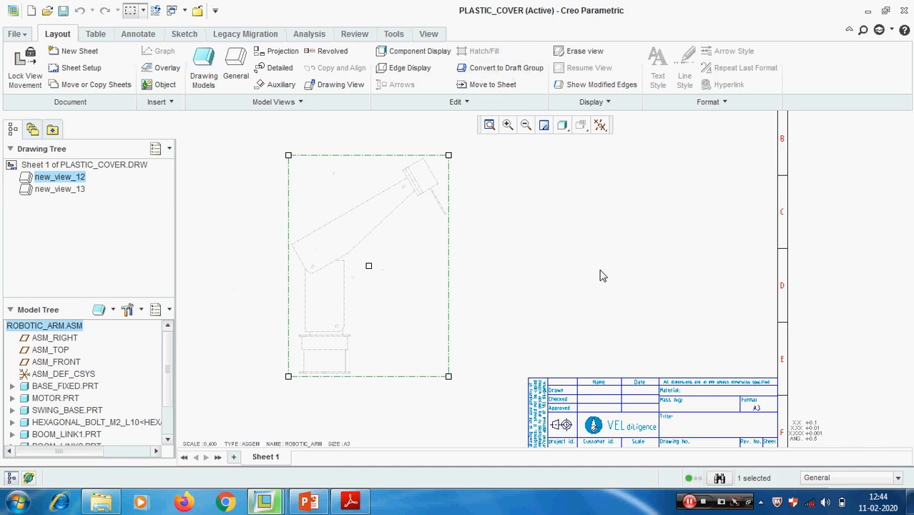
click(461, 277)
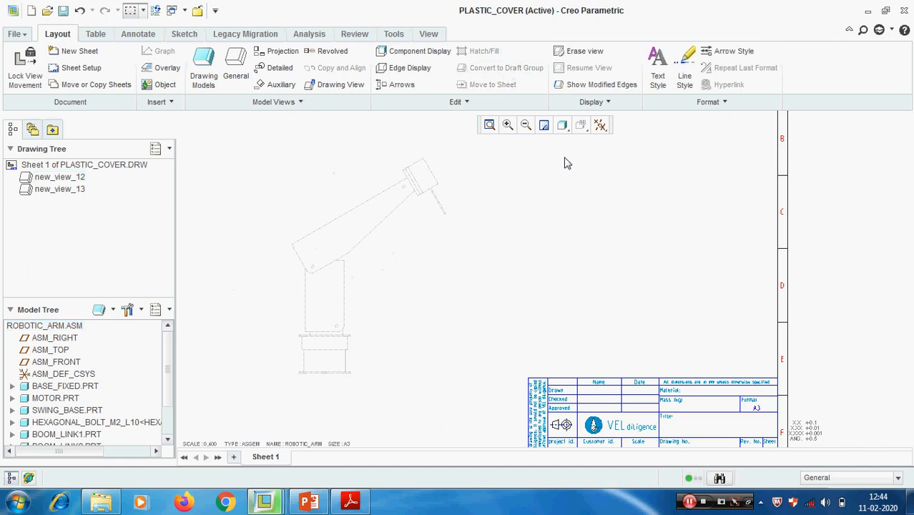
click(379, 253)
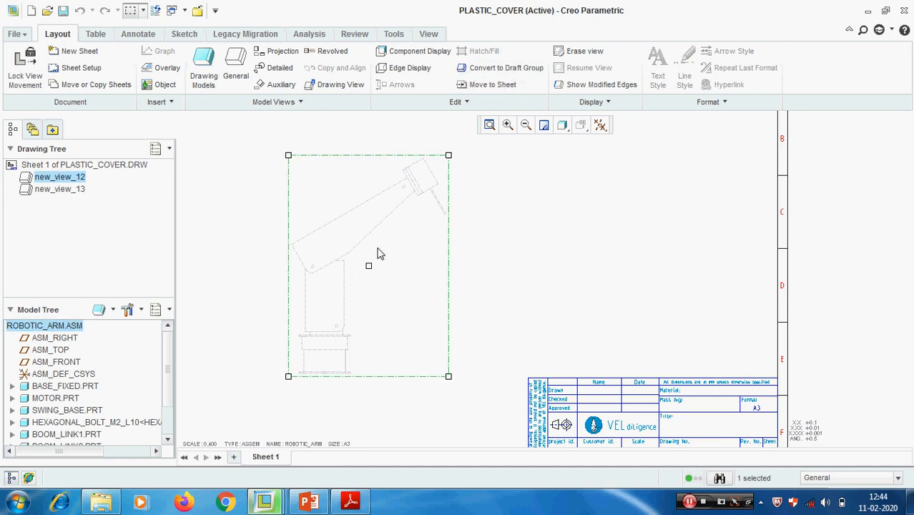
click(503, 68)
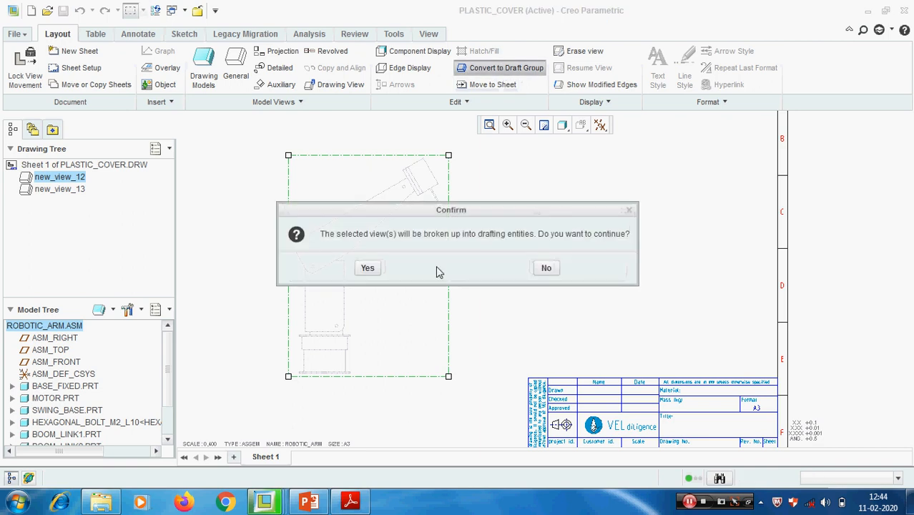
click(368, 269)
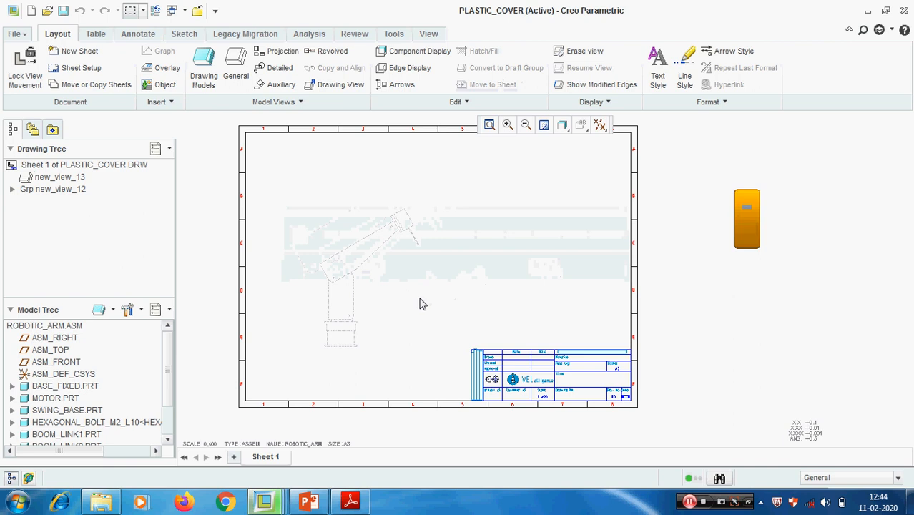
- Insert a general view of the robotic arm with no combined state beside the draft group, using the FRONT orientation
click(235, 68)
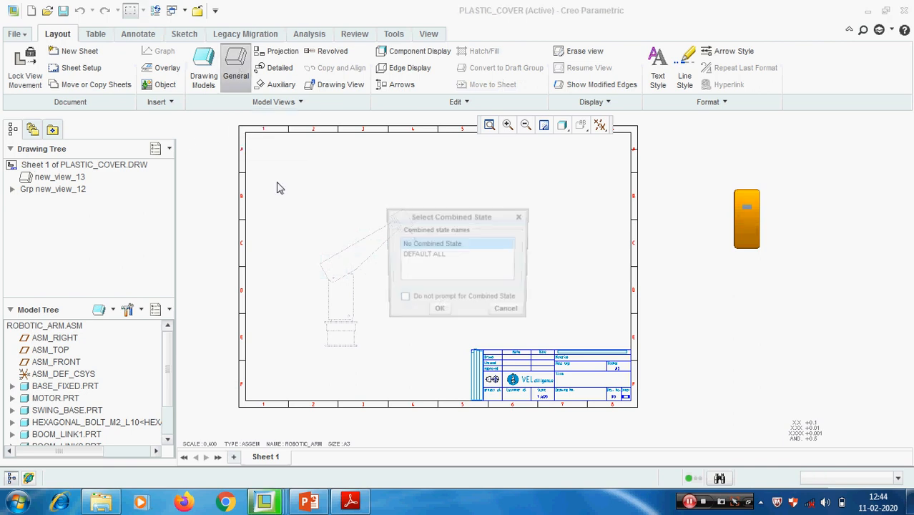
click(443, 312)
click(473, 291)
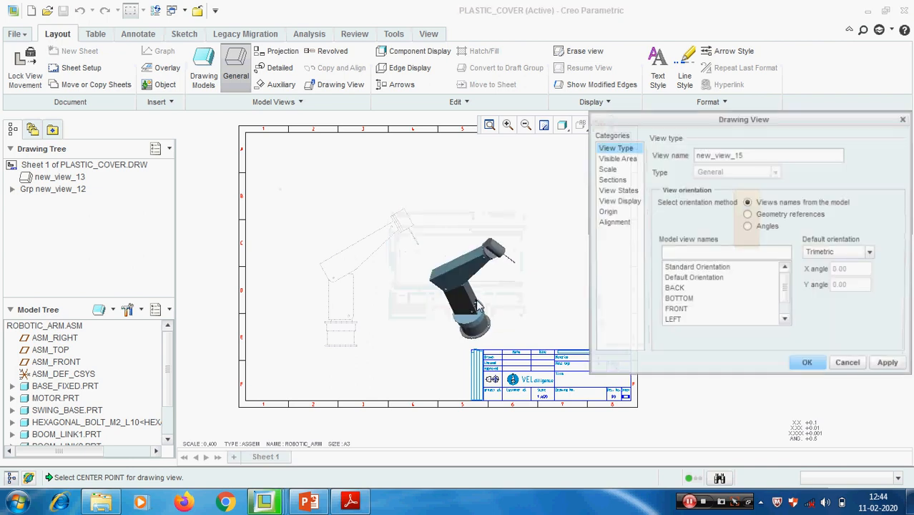
click(672, 311)
click(885, 366)
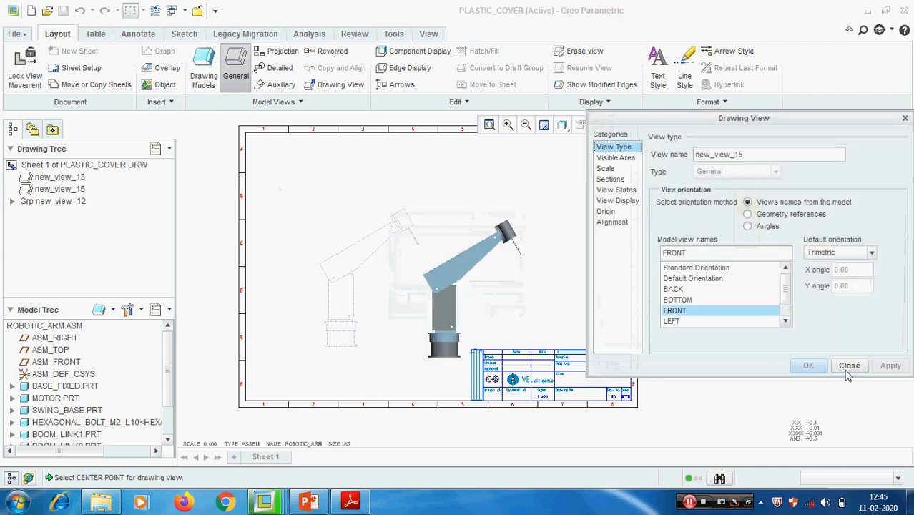
click(844, 369)
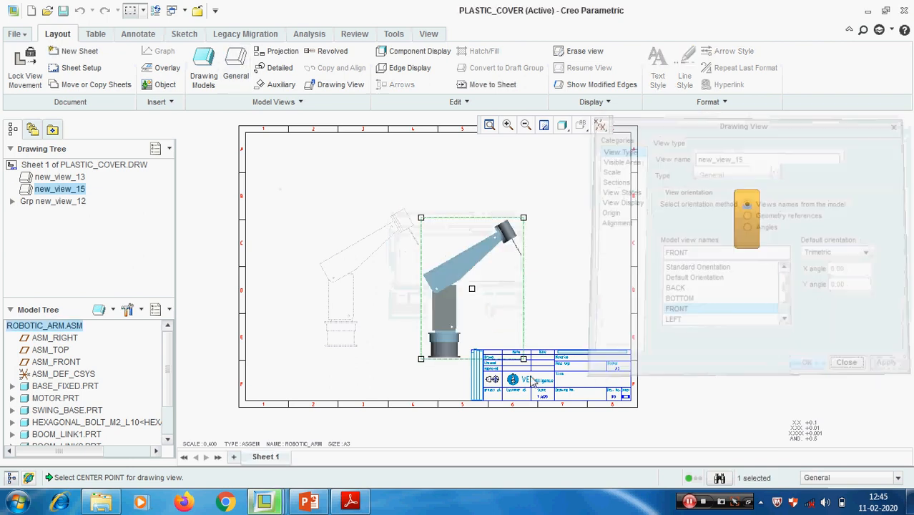
- Open ROBOTIC_ARM.ASM and redefine BOOM_LINK2.PRT's placement with a 90° angle offset from BOOM_LINK1
right_click(55, 327)
click(85, 337)
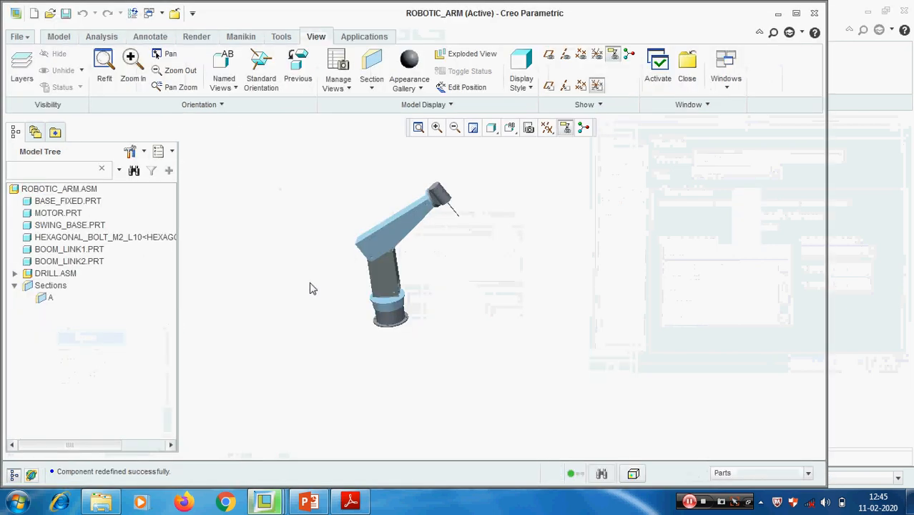
right_click(69, 262)
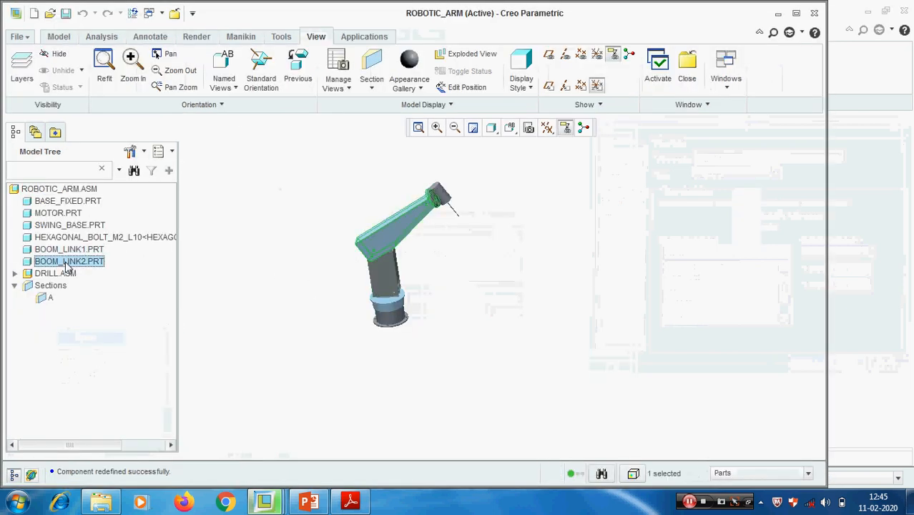
click(148, 131)
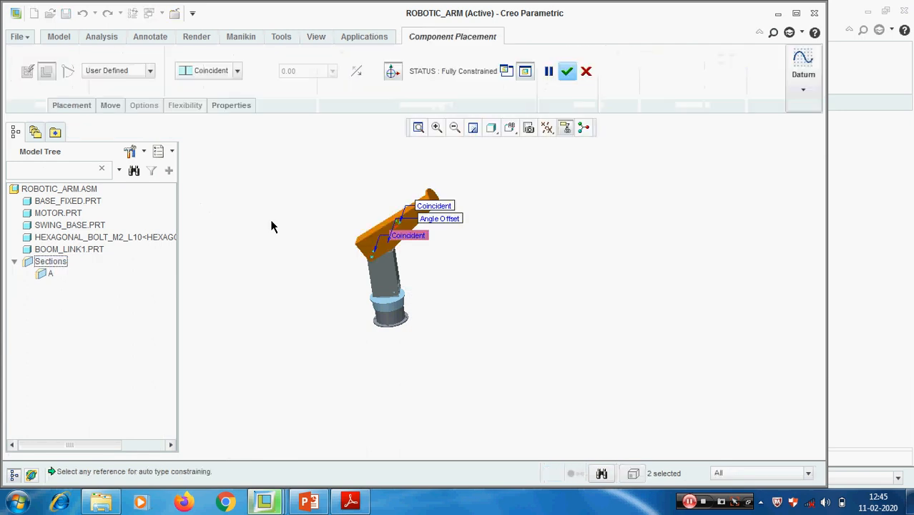
click(66, 106)
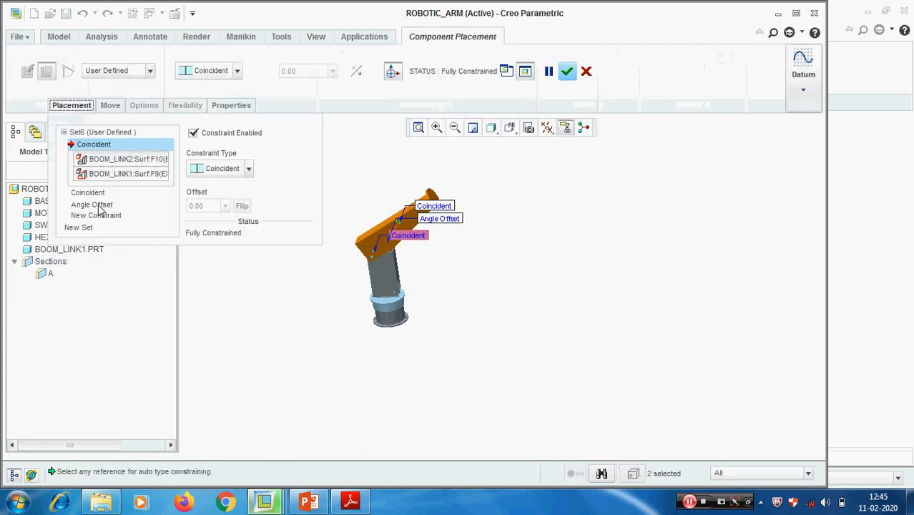
click(100, 205)
double_click(213, 205)
text(90)
key(Return)
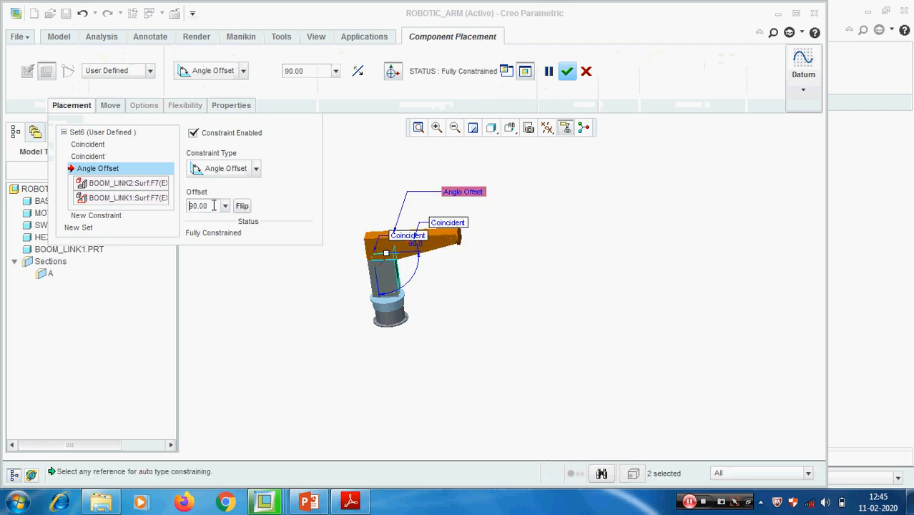
click(566, 71)
- Return to the PLASTIC_COVER drawing and display robotic arm view new_view_15 as unshaded lines without hidden edges, adjusting its tangent edge style
click(726, 82)
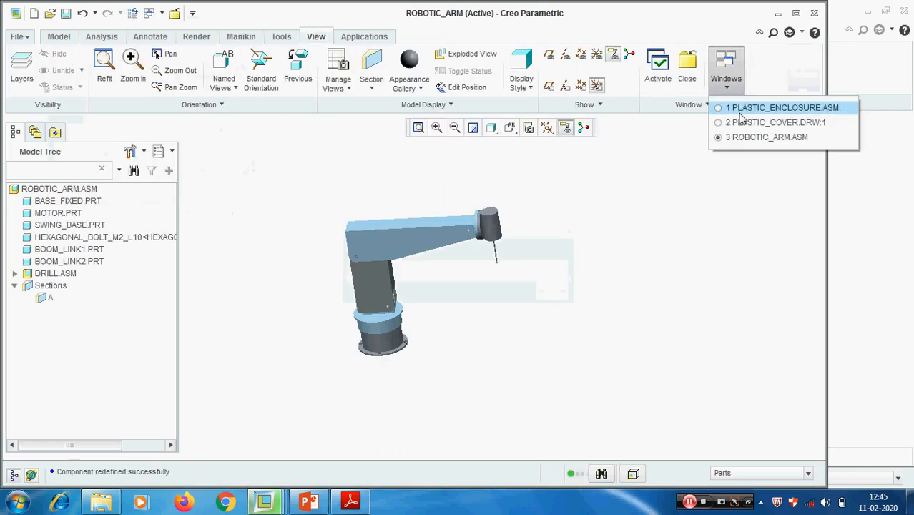
click(743, 122)
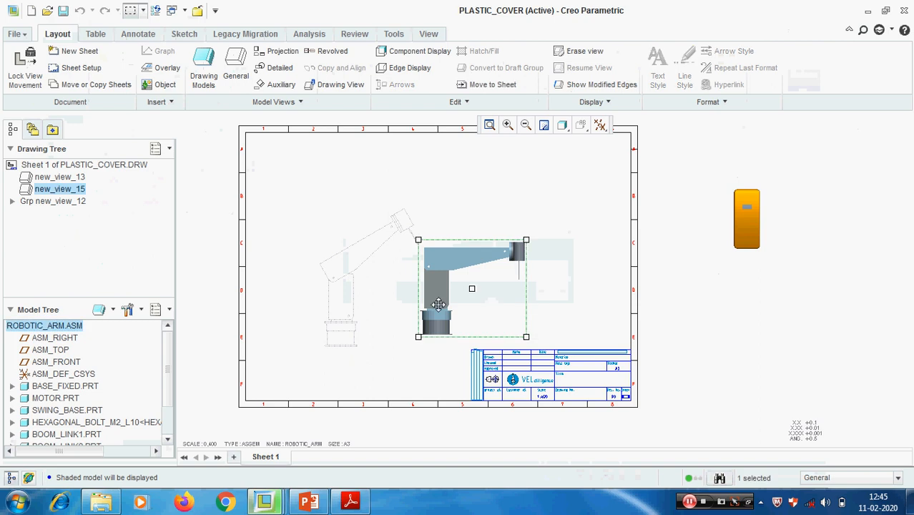
scroll(438, 304, down, 1)
double_click(471, 288)
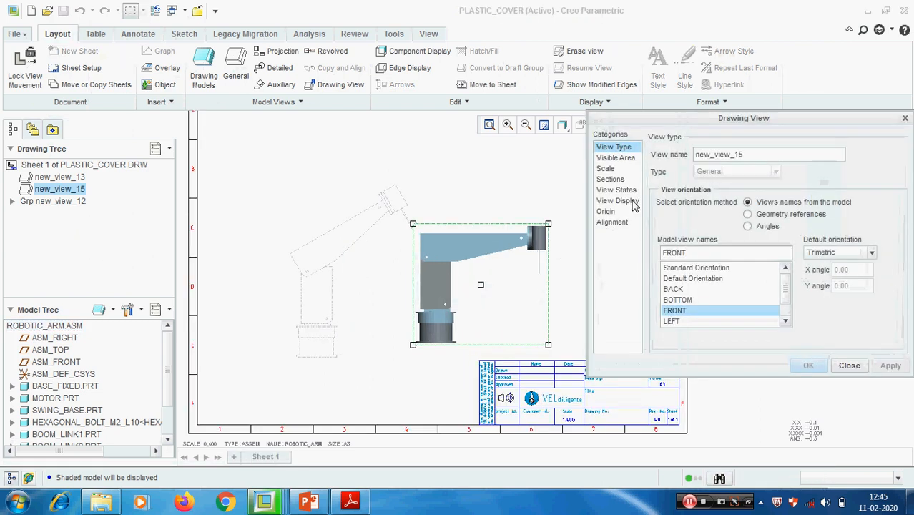
click(632, 203)
click(766, 168)
click(747, 228)
click(823, 191)
click(763, 220)
click(806, 365)
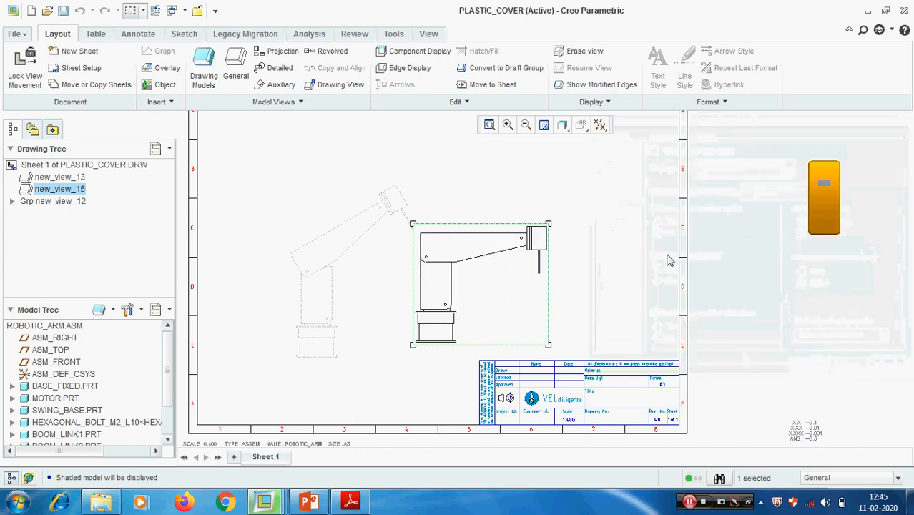
- Move the phantom-style draft group new_view_12 so that its base overlaps the base of the robotic arm view new_view_15
click(667, 260)
scroll(440, 172, down, 2)
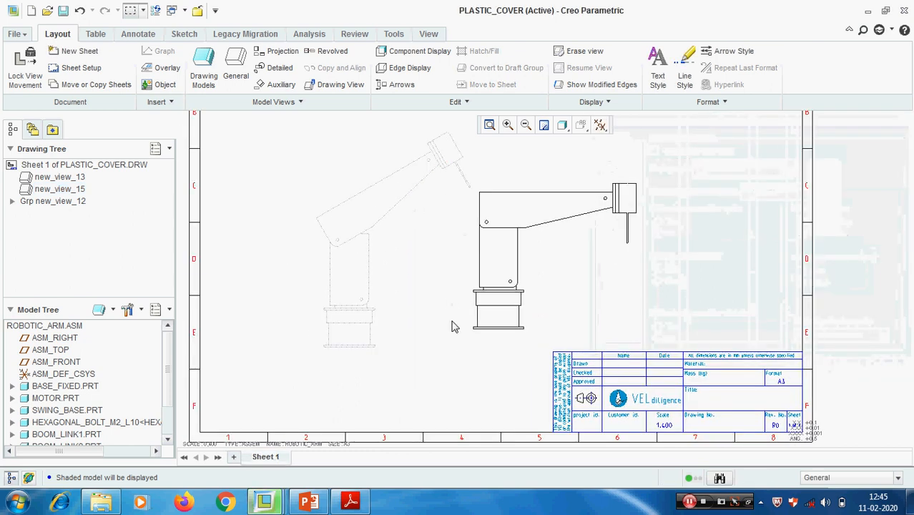
middle_drag(400, 250, 350, 240)
click(317, 298)
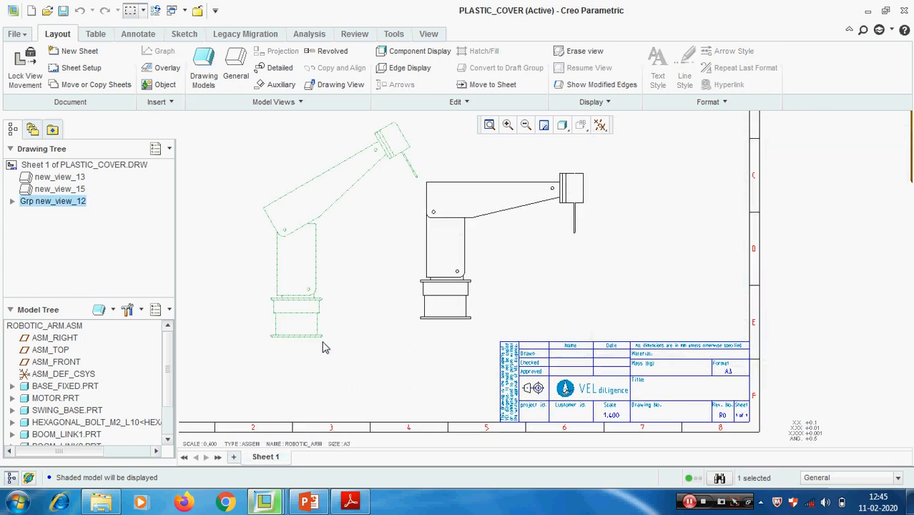
drag(318, 336, 468, 315)
scroll(480, 325, down, 2)
scroll(479, 324, down, 5)
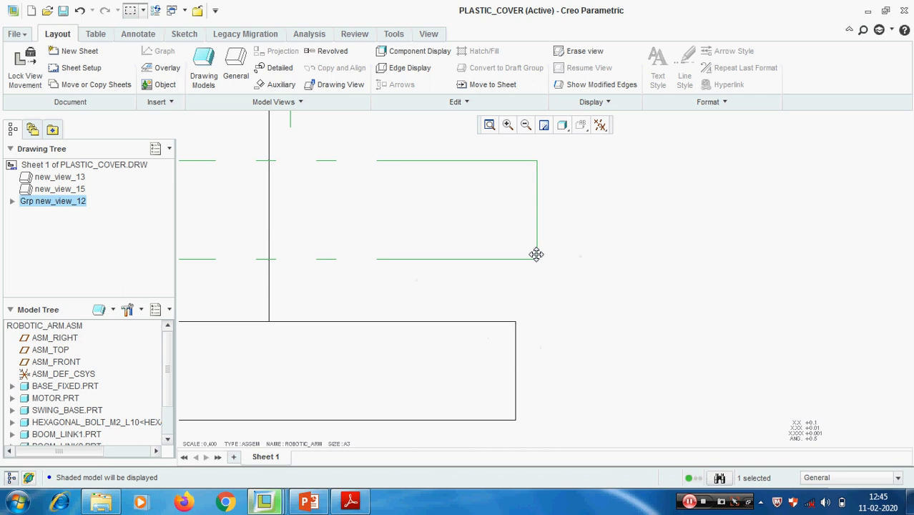
- Fine-align the draft group's lower base corner with the matching corner of new_view_15 at high magnification
mouse_move(536, 256)
mouse_down()
mouse_move(496, 372)
mouse_move(521, 429)
mouse_move(516, 399)
mouse_move(452, 294)
mouse_move(505, 381)
mouse_move(483, 320)
mouse_move(522, 392)
mouse_move(504, 346)
mouse_move(491, 373)
mouse_move(486, 305)
mouse_up()
click(443, 277)
scroll(484, 309, down, 9)
middle_drag(472, 287, 365, 273)
mouse_move(448, 267)
mouse_down()
mouse_move(409, 280)
mouse_move(410, 299)
mouse_up()
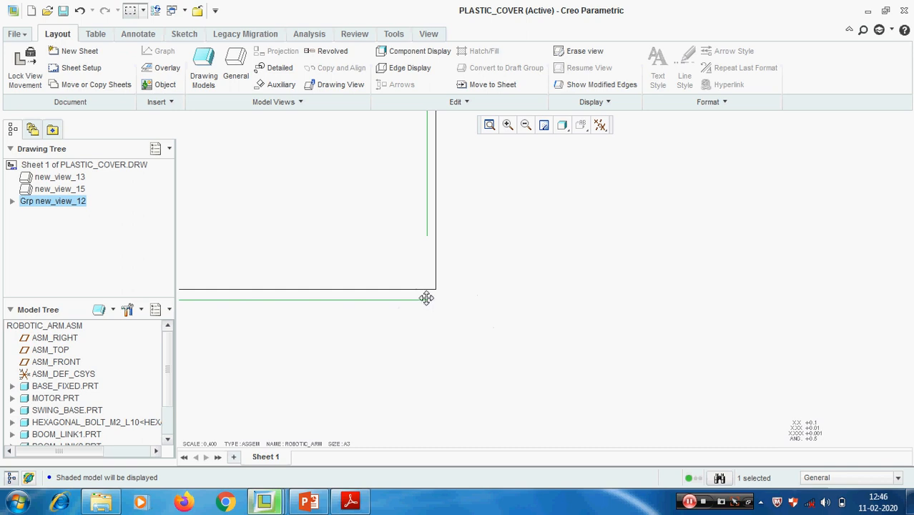
mouse_move(427, 296)
mouse_down()
mouse_move(431, 282)
mouse_move(435, 289)
mouse_up()
click(614, 284)
click(489, 126)
click(830, 410)
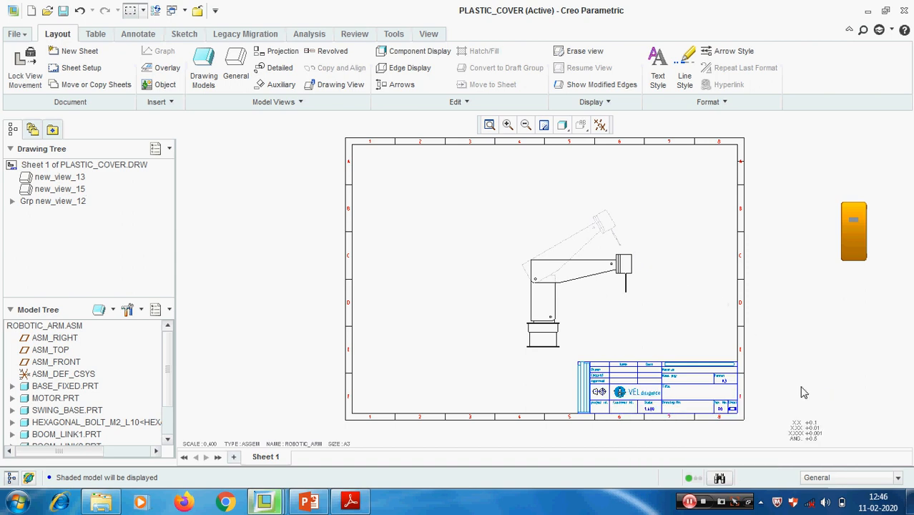
scroll(691, 308, up, 1)
scroll(544, 289, up, 1)
middle_drag(545, 288, 542, 288)
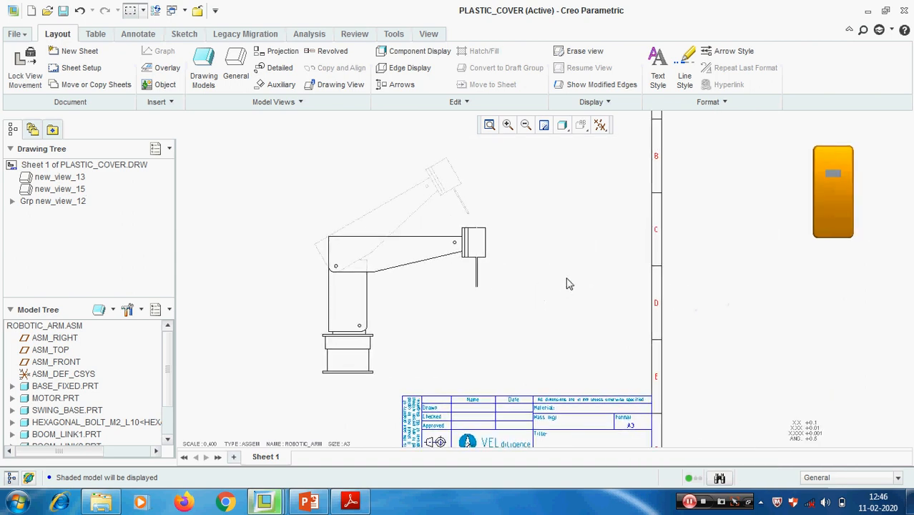
- Relate the draft group new_view_12 to the robotic arm view new_view_15
click(425, 208)
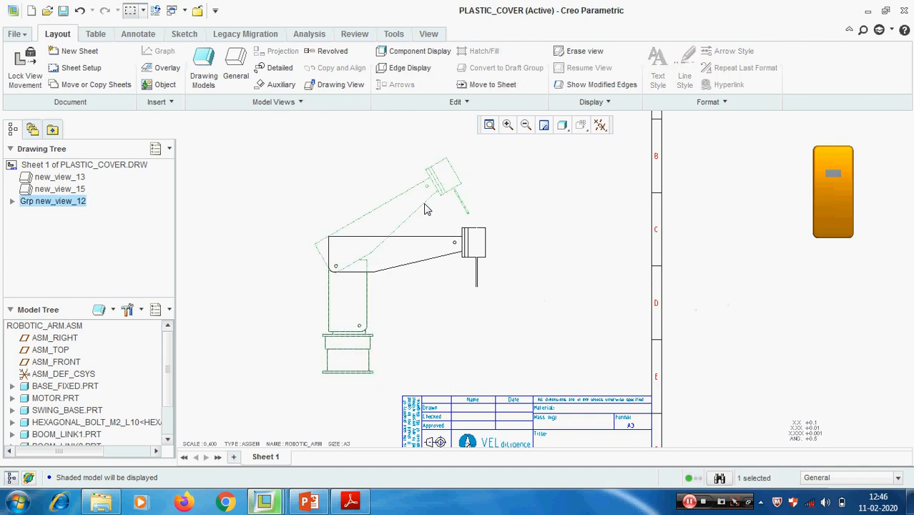
right_click(425, 208)
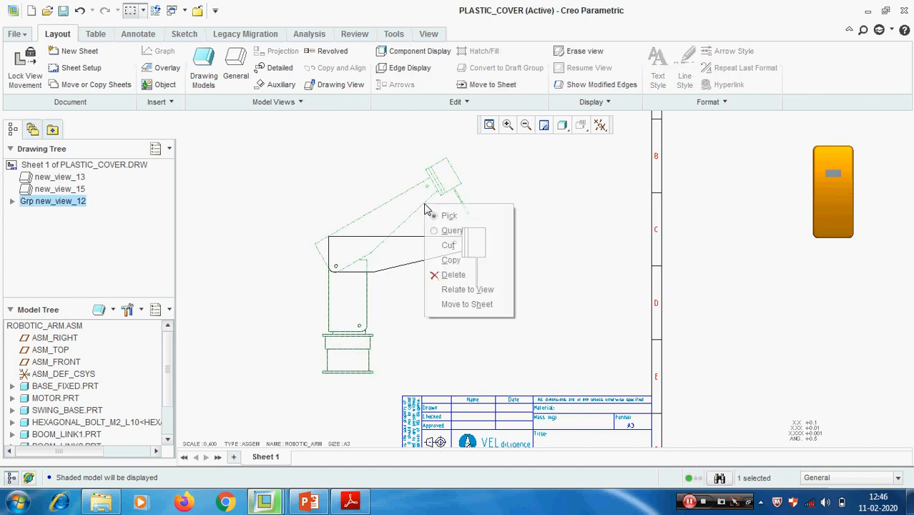
click(495, 296)
click(449, 267)
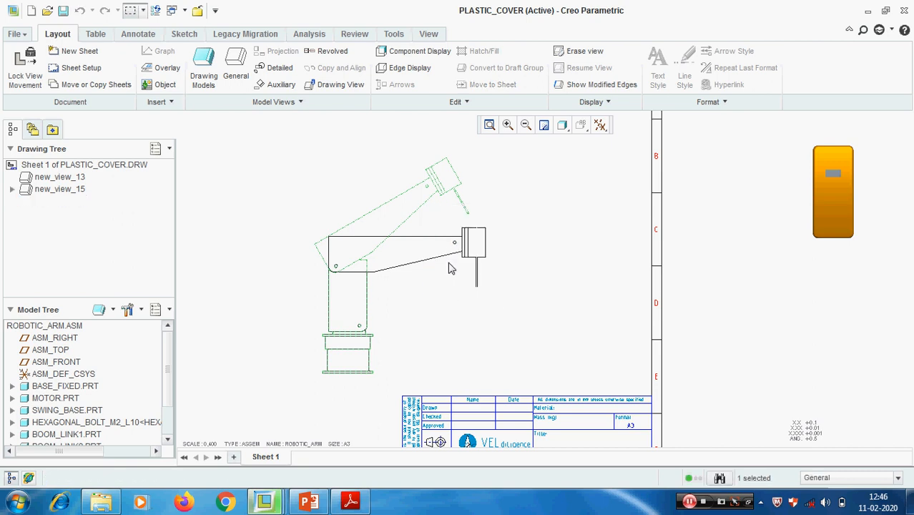
- Move new_view_15 toward the sheet's left side to test that the related draft group follows it
scroll(450, 271, up, 3)
click(454, 257)
drag(434, 257, 342, 270)
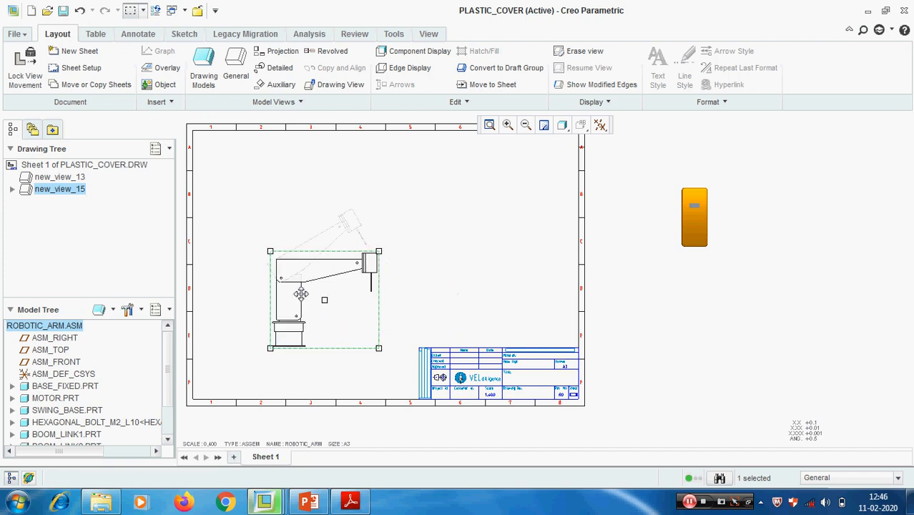
middle_drag(479, 275, 531, 230)
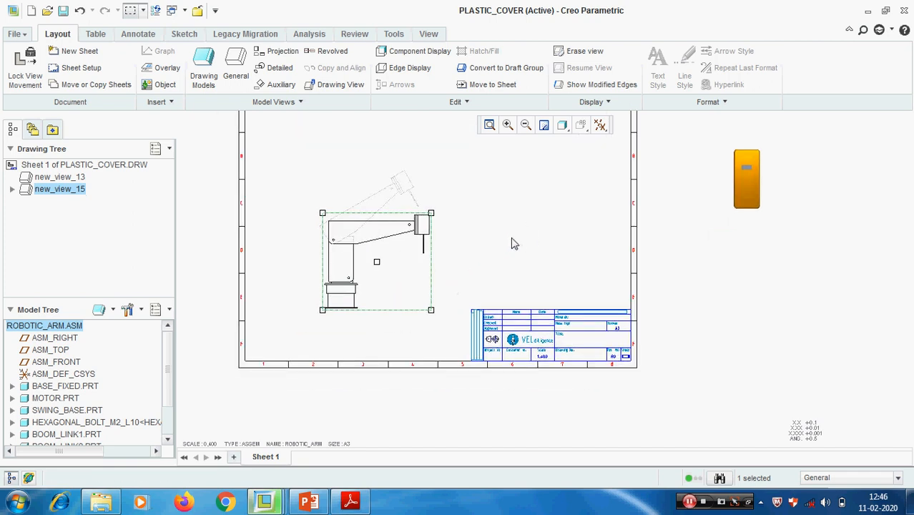
click(462, 212)
scroll(462, 217, up, 2)
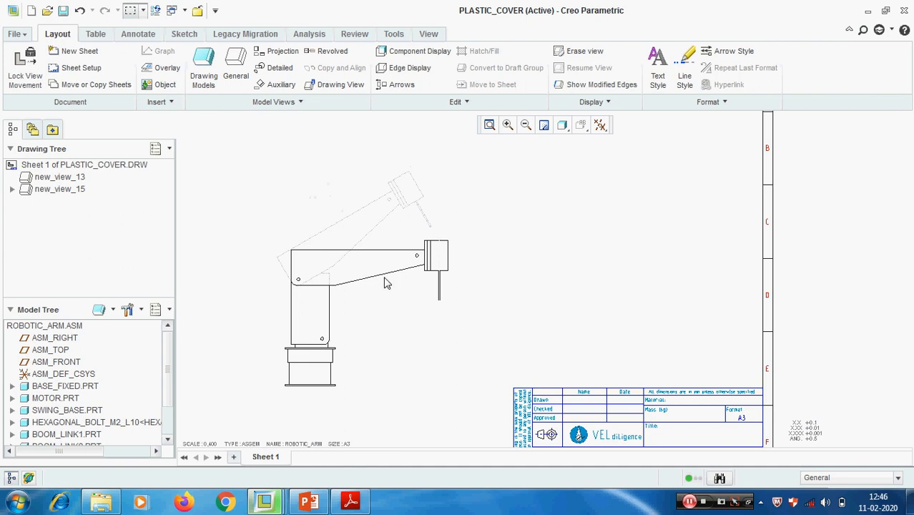
- Switch to PowerPoint to check the Part 23 topic list and return to the drawing
click(309, 503)
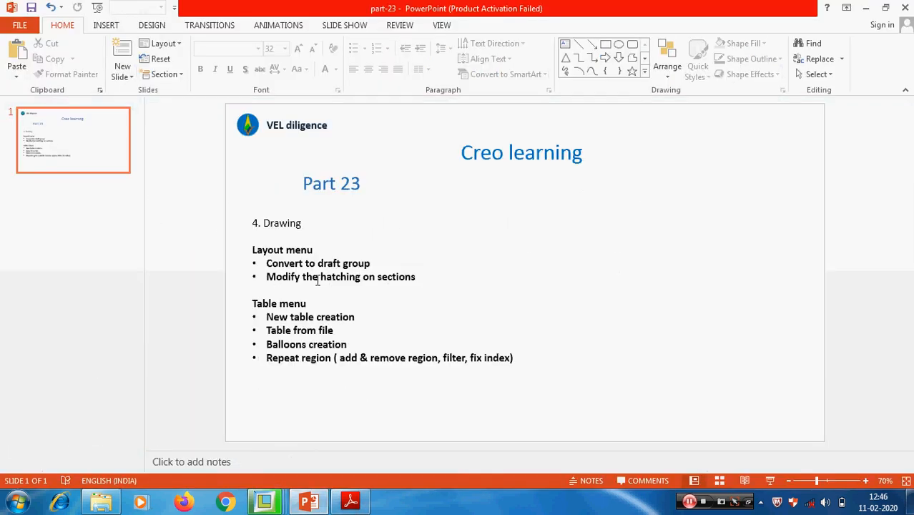
click(866, 9)
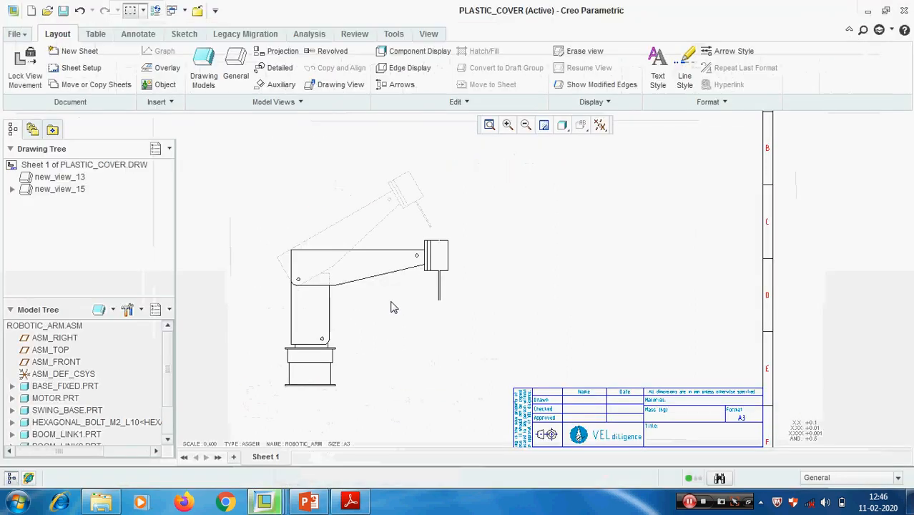
- Move the robotic arm view off the sheet and place the plastic cover view new_view_13 inside the sheet
scroll(422, 270, down, 4)
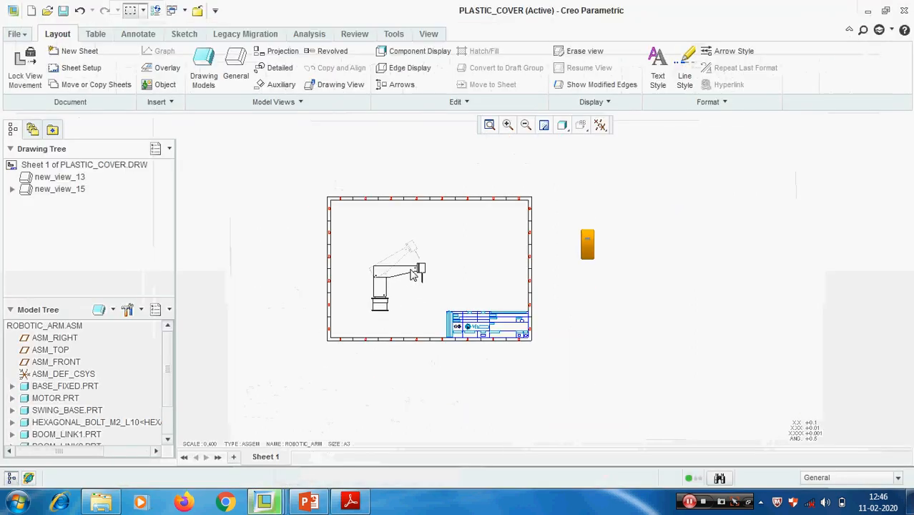
click(399, 279)
drag(293, 303, 212, 348)
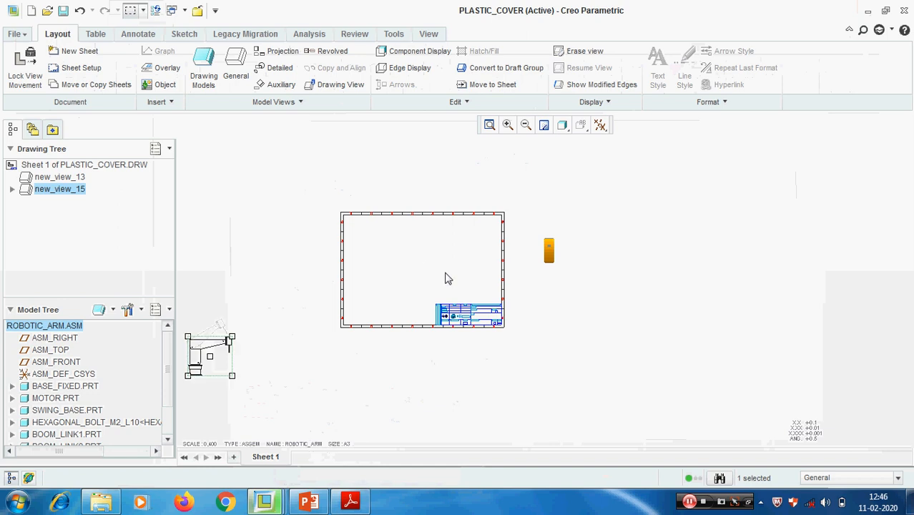
scroll(558, 252, down, 4)
click(544, 255)
drag(533, 242, 145, 251)
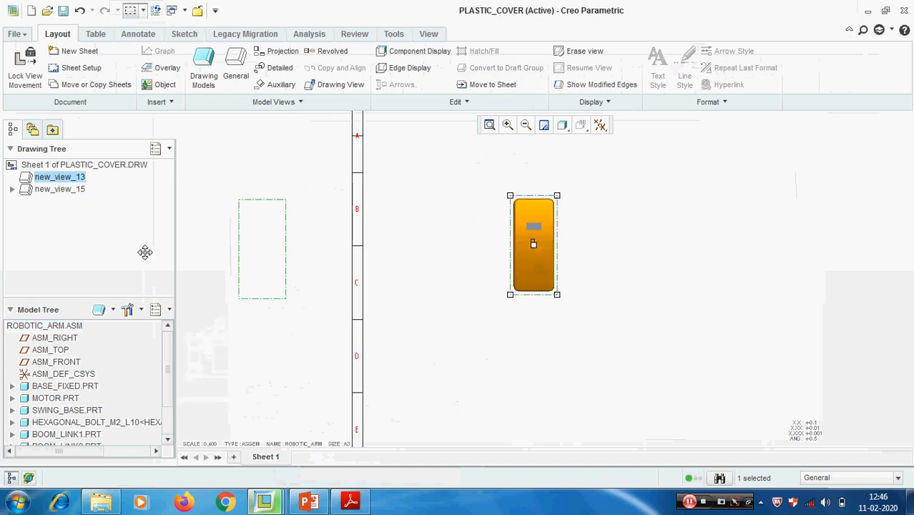
scroll(336, 242, up, 4)
middle_drag(335, 240, 622, 215)
scroll(531, 217, down, 2)
drag(570, 212, 438, 216)
right_click(70, 331)
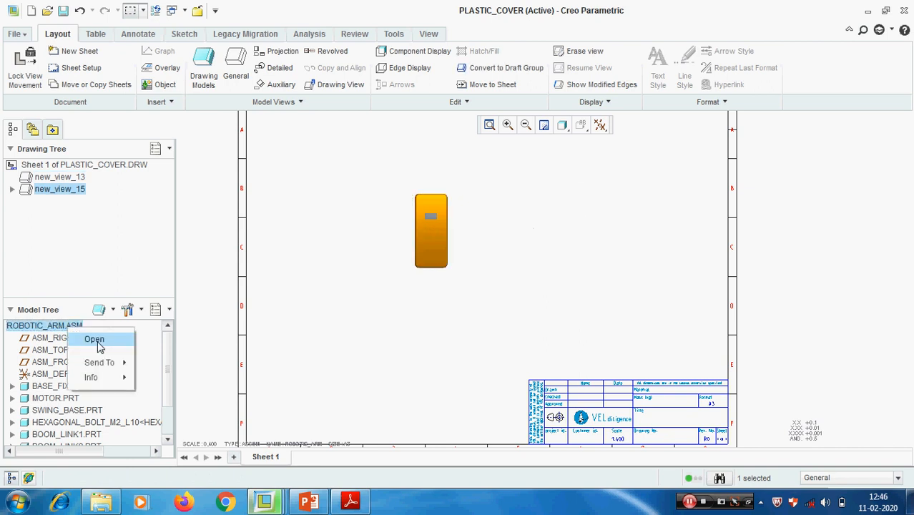
click(89, 341)
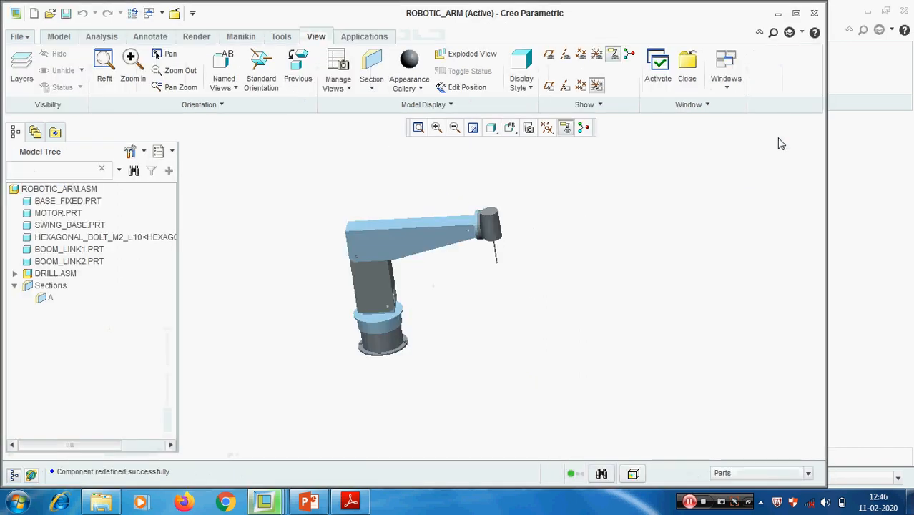
click(696, 82)
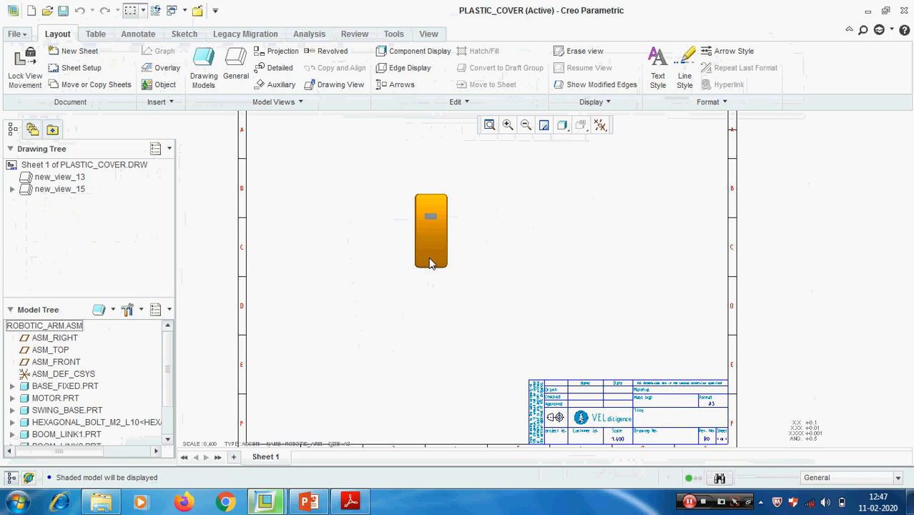
- Make the model of the plastic cover view new_view_13 the active drawing model
click(430, 248)
right_click(428, 251)
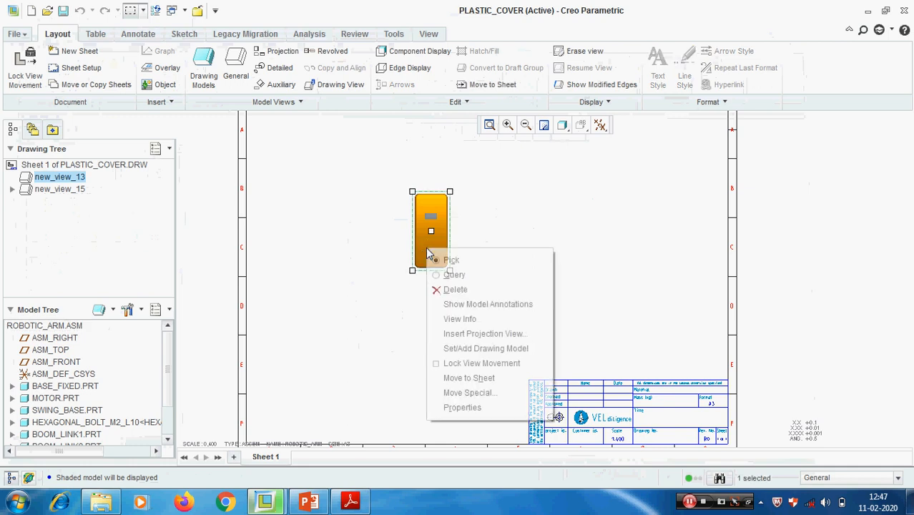
click(485, 348)
- Open PLASTIC_ENCLOSURE.ASM from the drawing and examine the enclosure from different angles
click(71, 325)
right_click(81, 326)
click(107, 338)
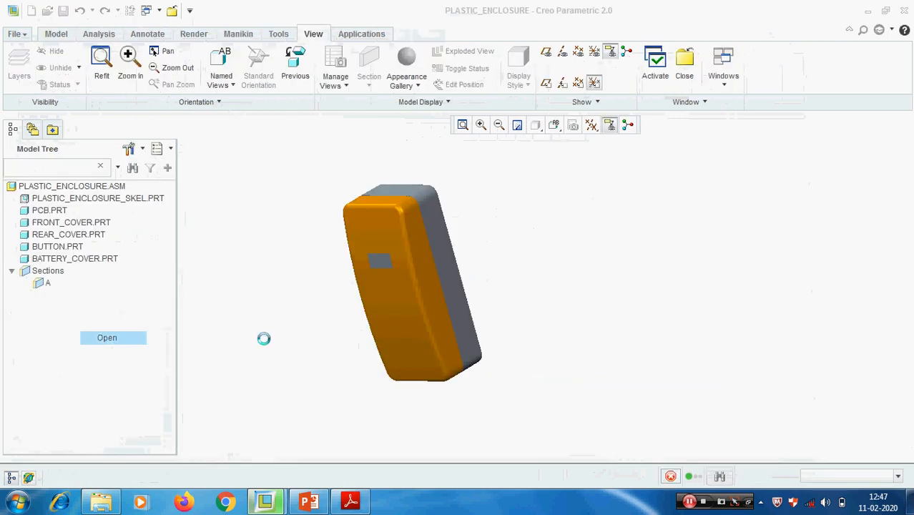
middle_drag(517, 235, 526, 272)
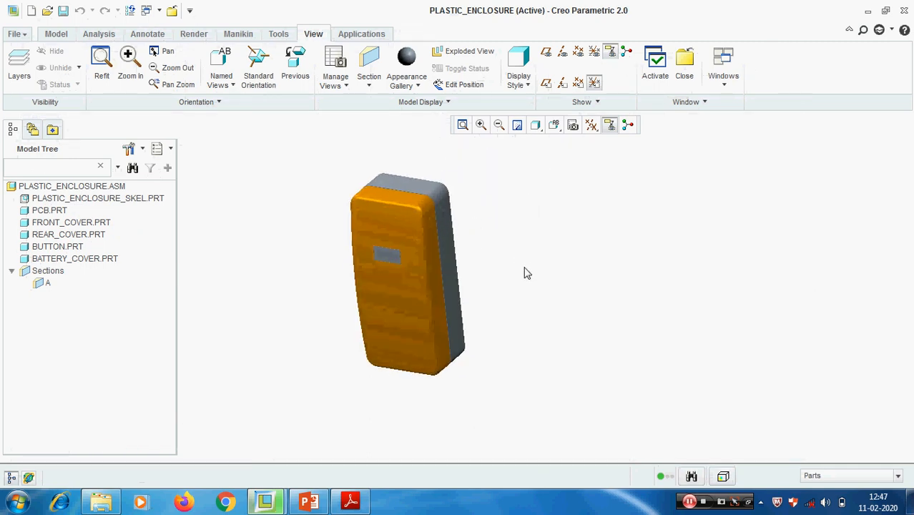
scroll(513, 265, down, 2)
shift+middle_drag(501, 259, 524, 271)
- Return to the PLASTIC_COVER drawing and set the plastic enclosure's drawing scale to 0.7
click(723, 84)
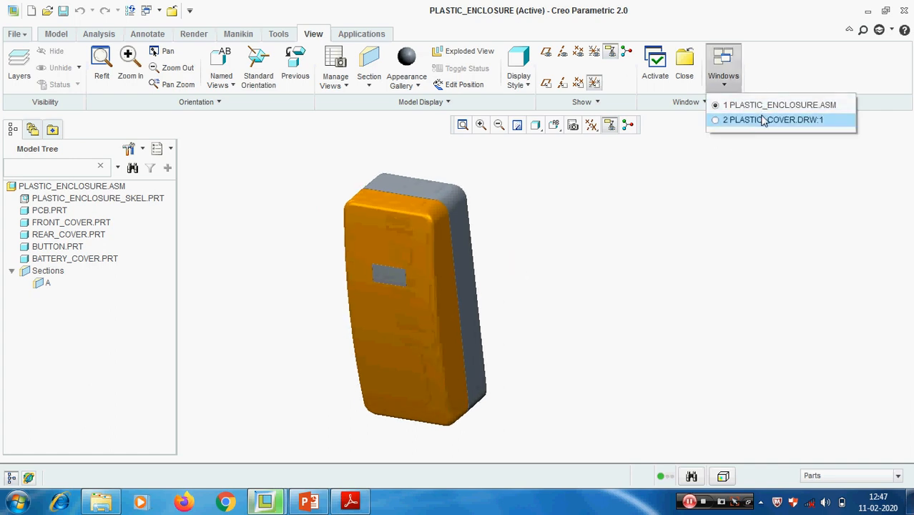
click(764, 120)
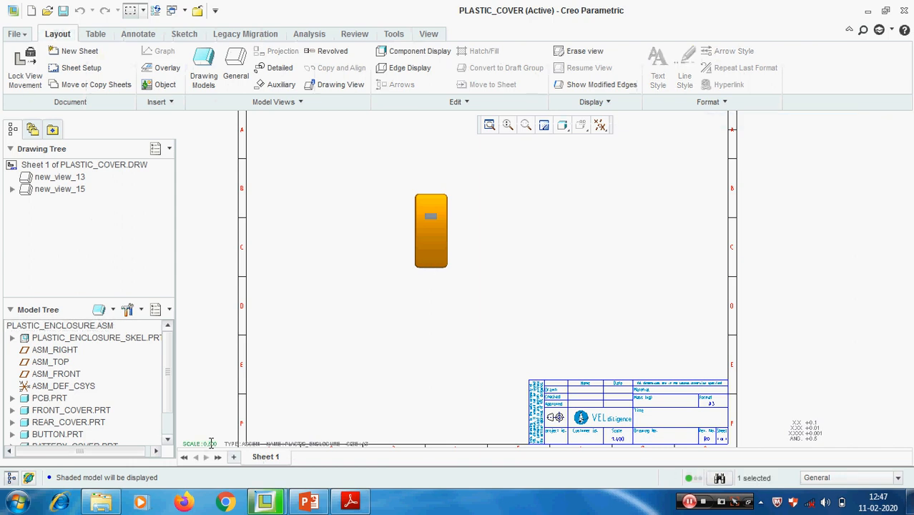
double_click(212, 444)
text(0.7)
key(Return)
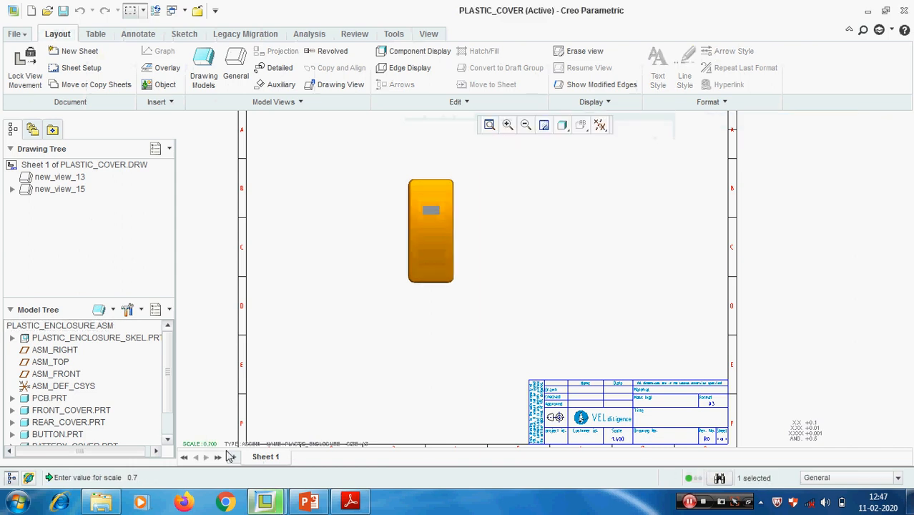
- Insert a projection view of new_view_13 to the right of the enclosure's front view
scroll(466, 198, up, 3)
click(412, 186)
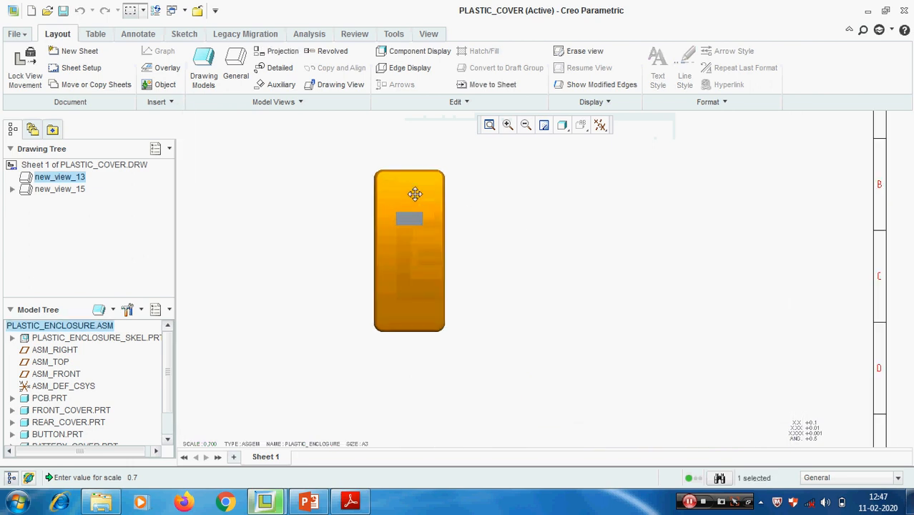
right_click(414, 194)
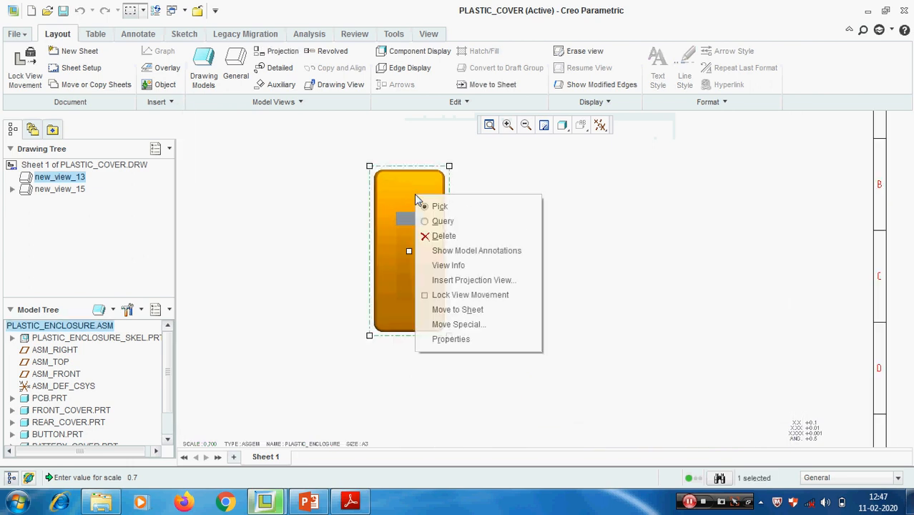
click(473, 280)
click(551, 249)
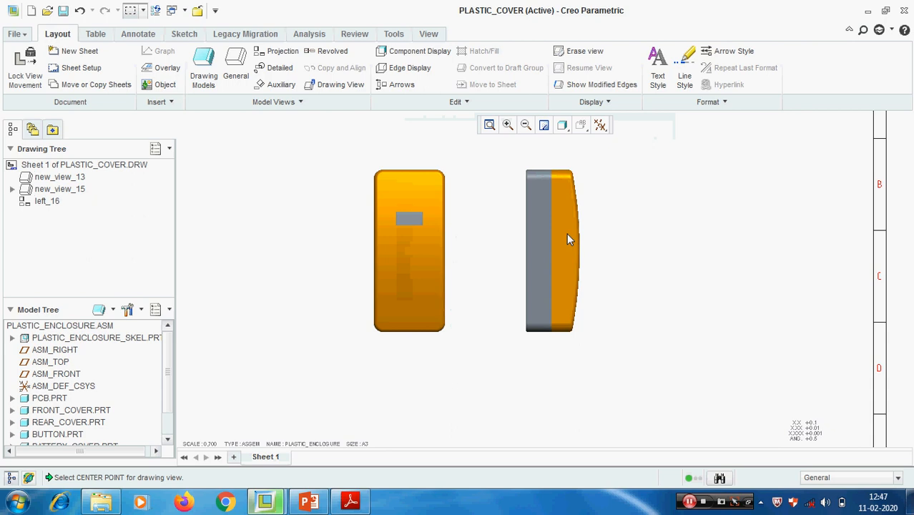
- Apply full 2D cross-section A to the projected side view of the enclosure
double_click(566, 234)
click(615, 180)
click(674, 163)
click(662, 211)
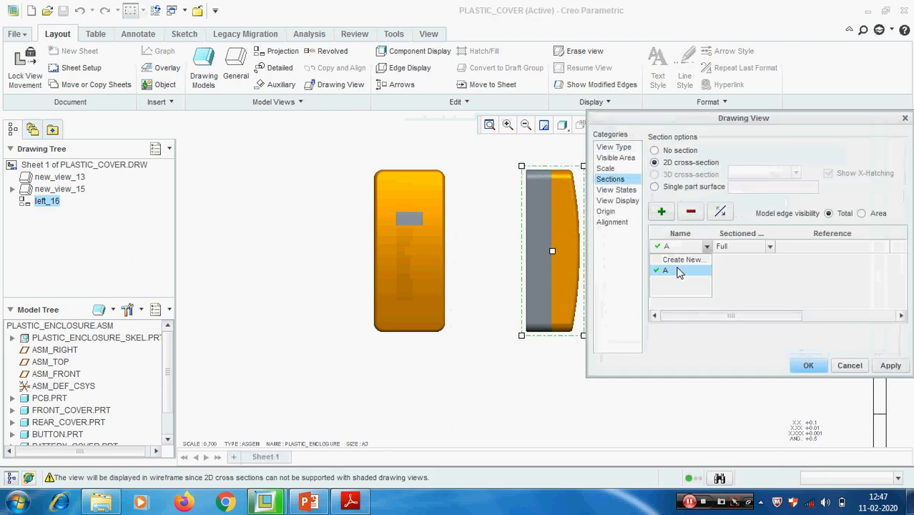
click(678, 270)
click(891, 365)
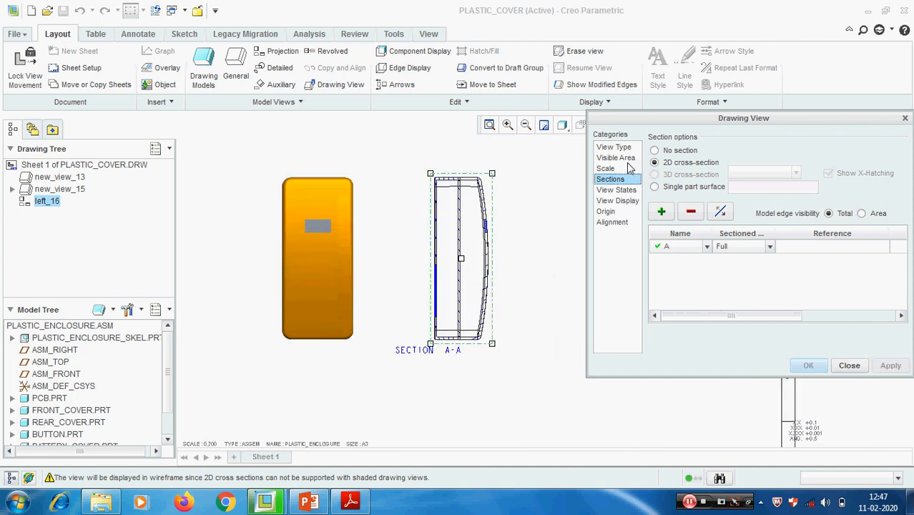
- Set the section view's display style to No Hidden and its tangent edges display style to None
click(630, 201)
click(789, 168)
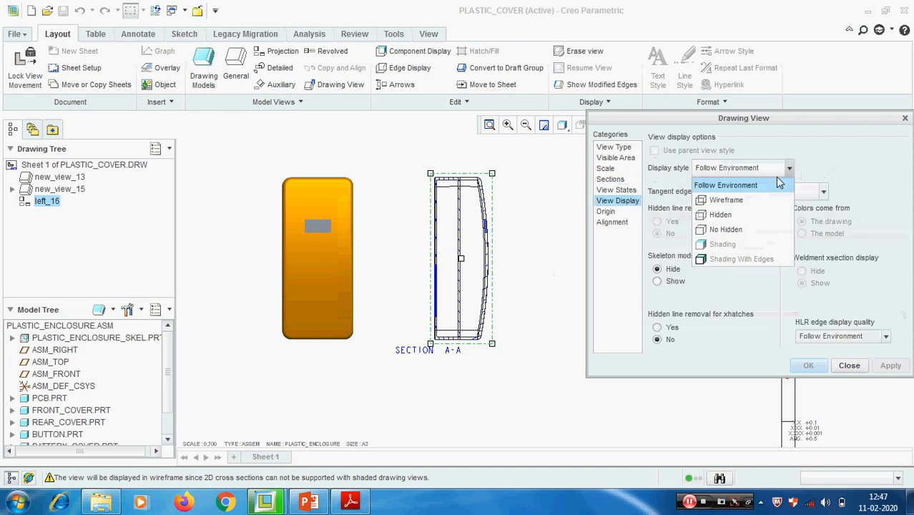
click(714, 229)
click(825, 192)
click(775, 223)
click(890, 365)
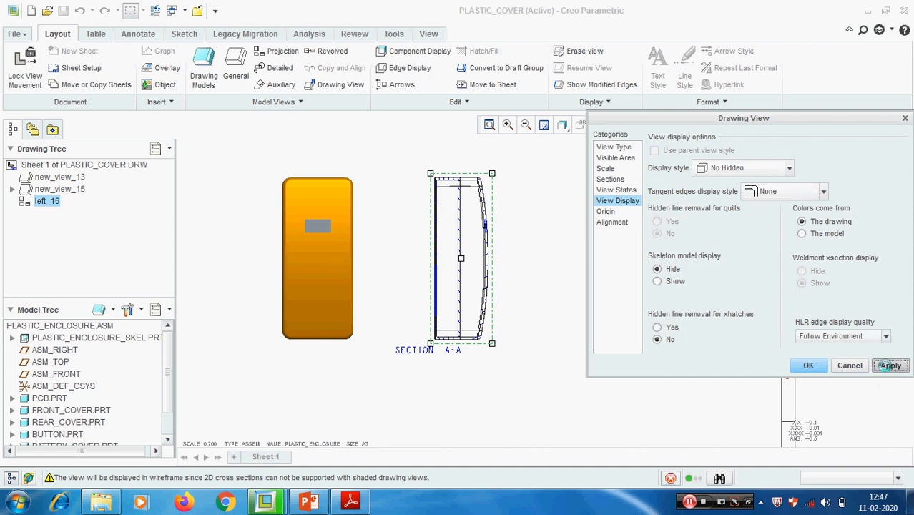
click(849, 365)
click(559, 346)
- Move the SECTION A-A label further below the section view
scroll(509, 294, up, 2)
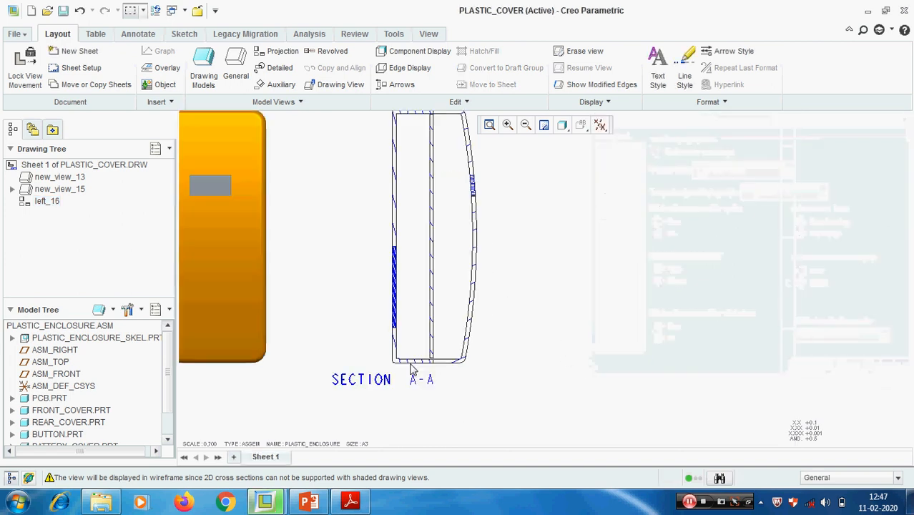
click(363, 386)
drag(363, 386, 384, 431)
- Examine the hatching of the different enclosure components in section A-A
scroll(503, 326, down, 2)
scroll(459, 320, up, 5)
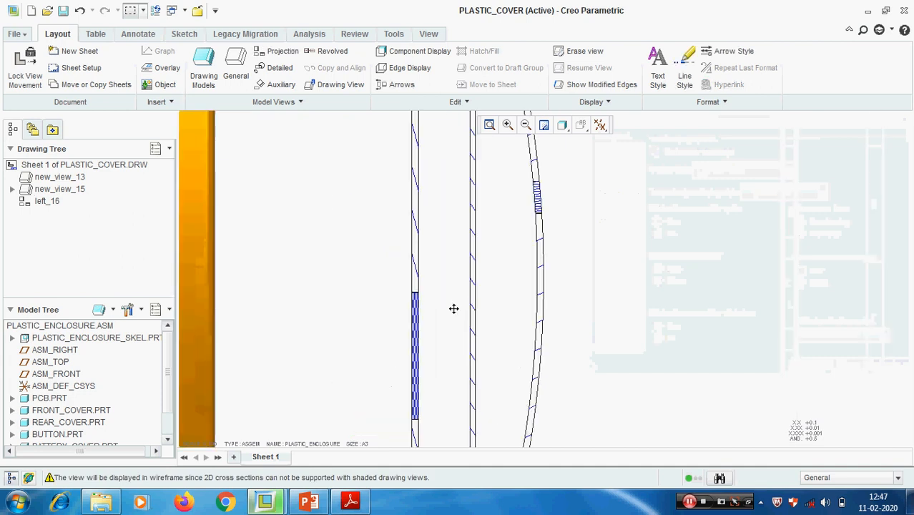
scroll(529, 304, down, 3)
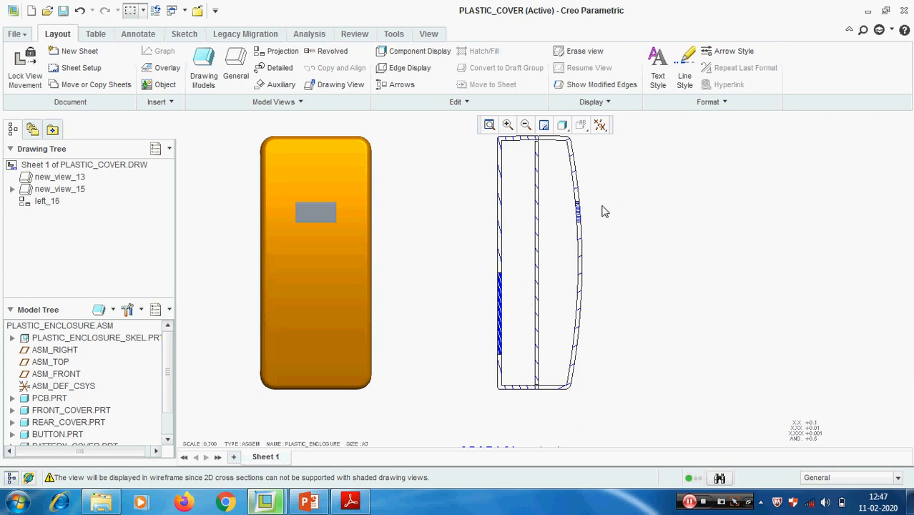
scroll(576, 213, down, 2)
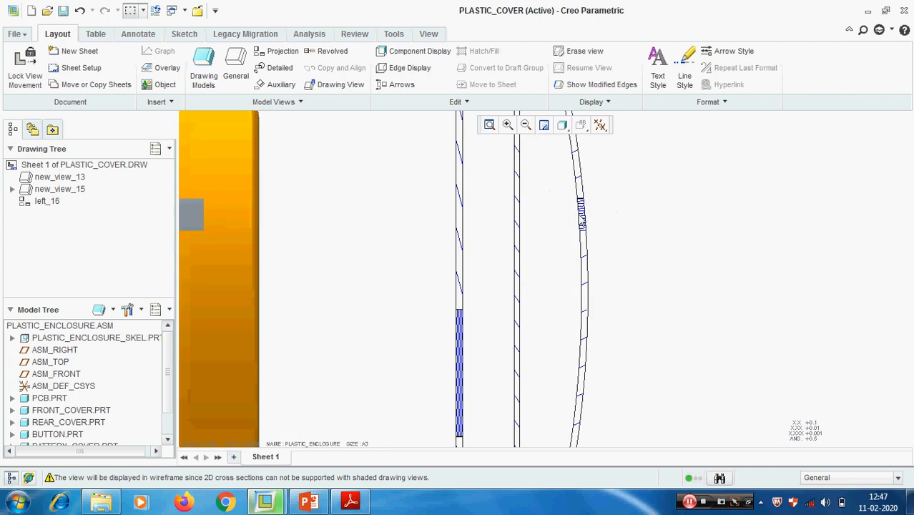
scroll(589, 204, down, 3)
scroll(585, 194, up, 1)
scroll(585, 195, up, 5)
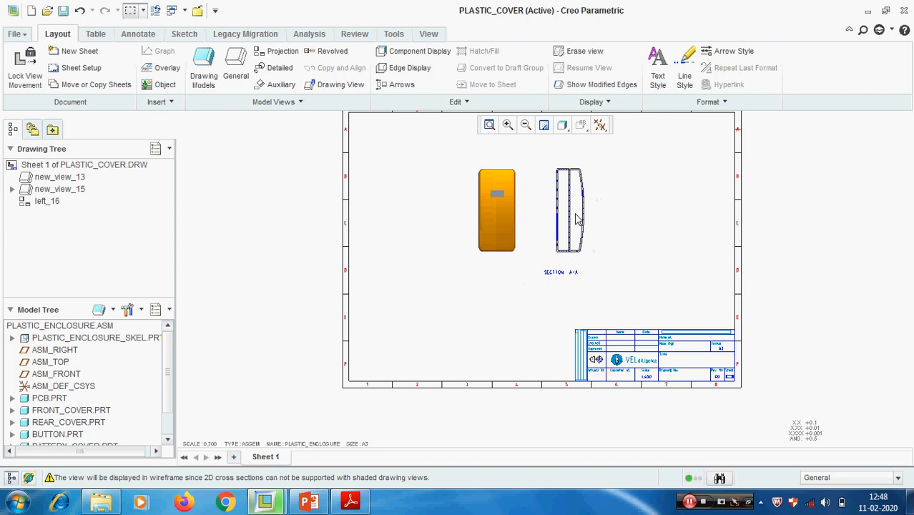
- Move the section view and the shaded front view to the right on the sheet
click(578, 218)
drag(578, 218, 630, 214)
click(495, 209)
drag(495, 209, 549, 209)
click(486, 310)
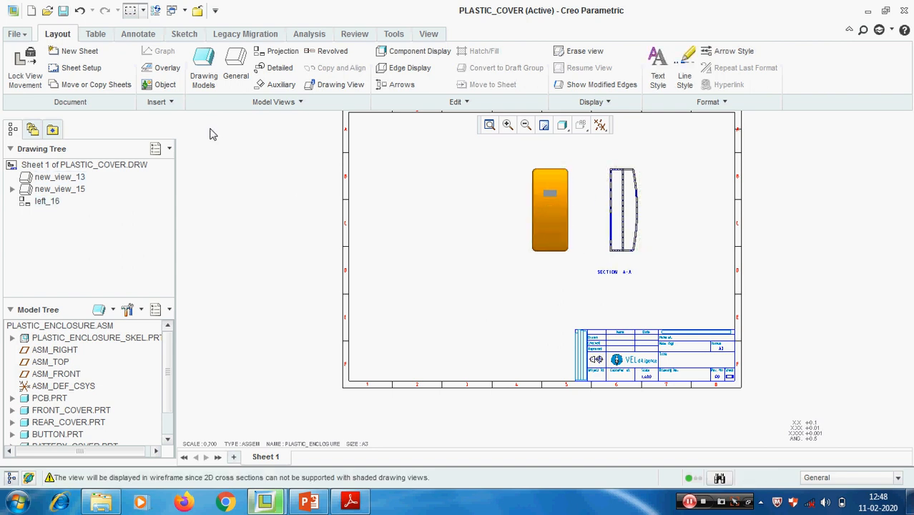
- Place a general view of the plastic enclosure in the free area left of the front view
click(232, 78)
click(436, 312)
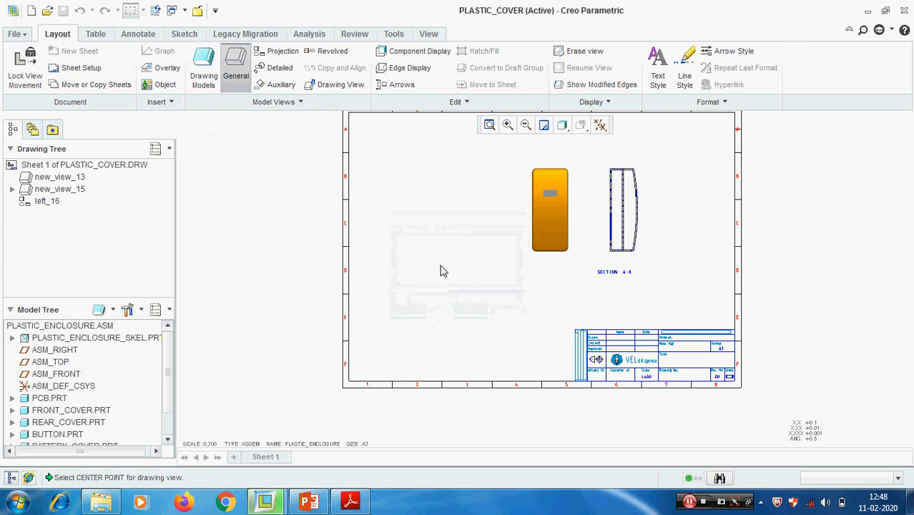
click(441, 271)
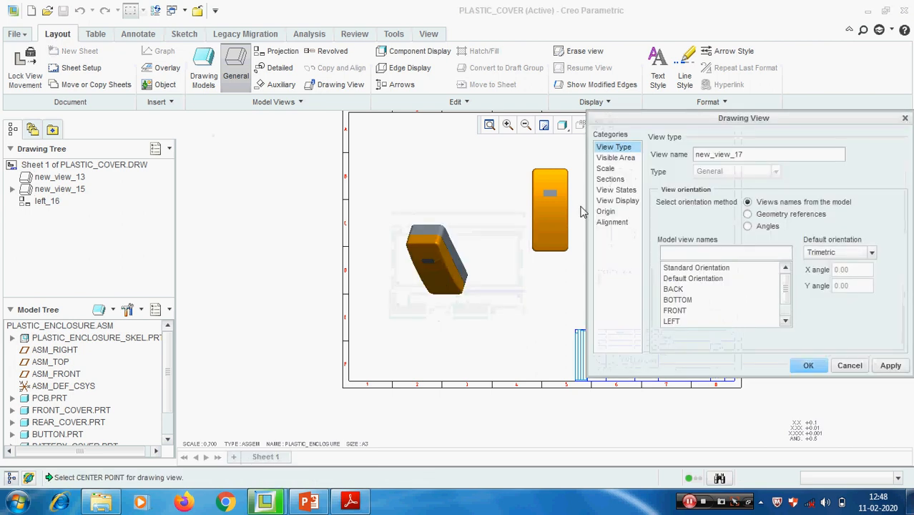
- Try to explode the new general view's components with the Default explode state, and delete that view
click(615, 202)
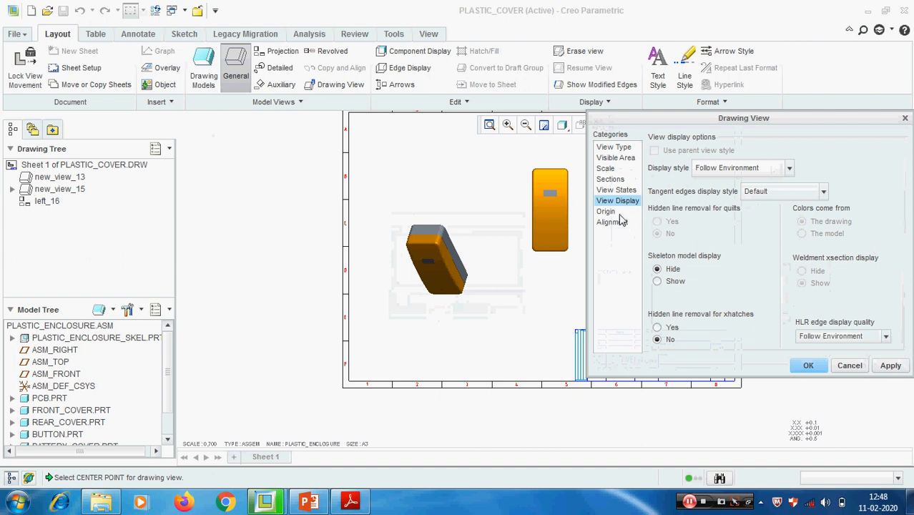
click(617, 191)
click(691, 204)
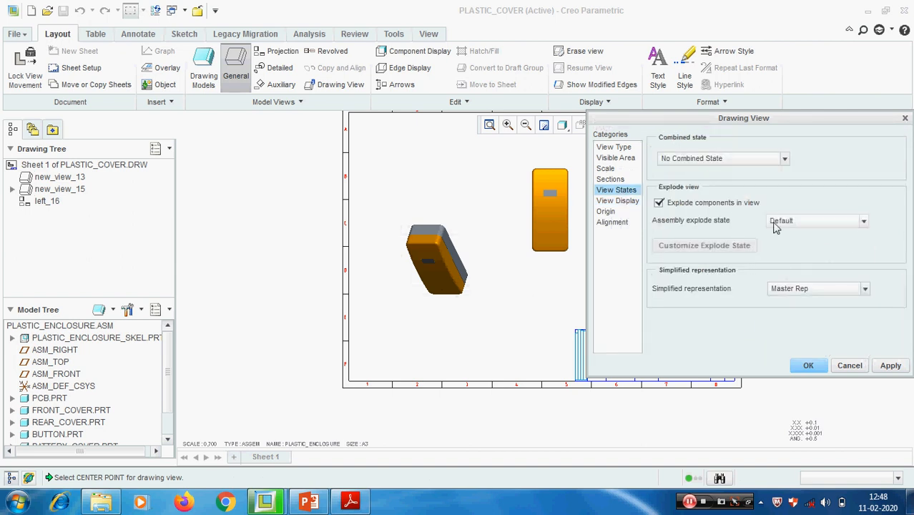
click(863, 220)
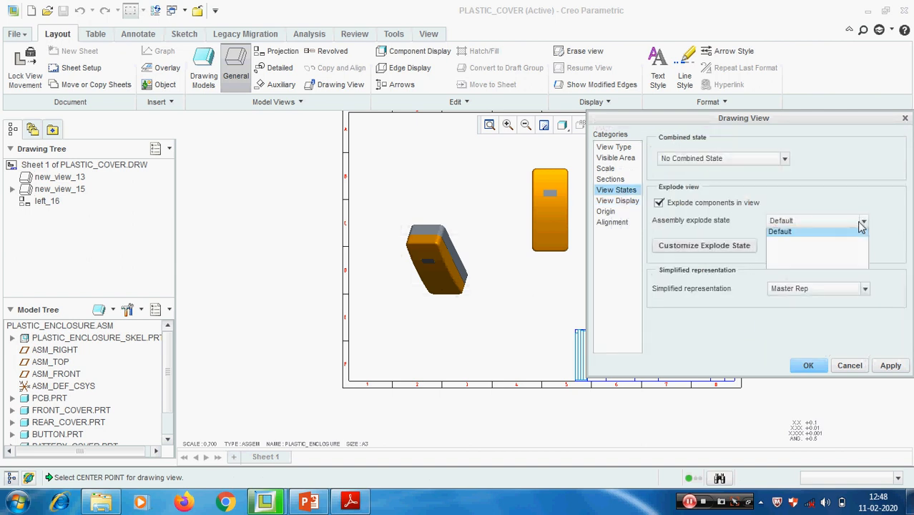
click(804, 237)
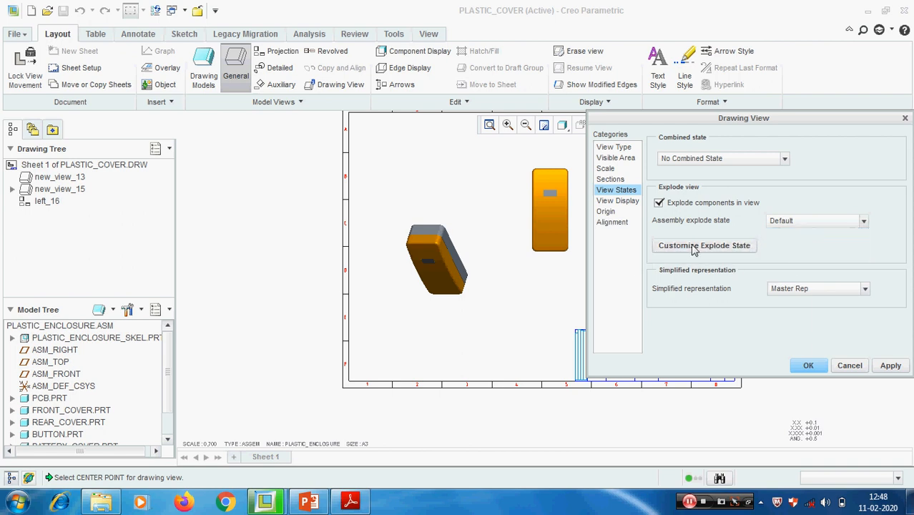
click(863, 221)
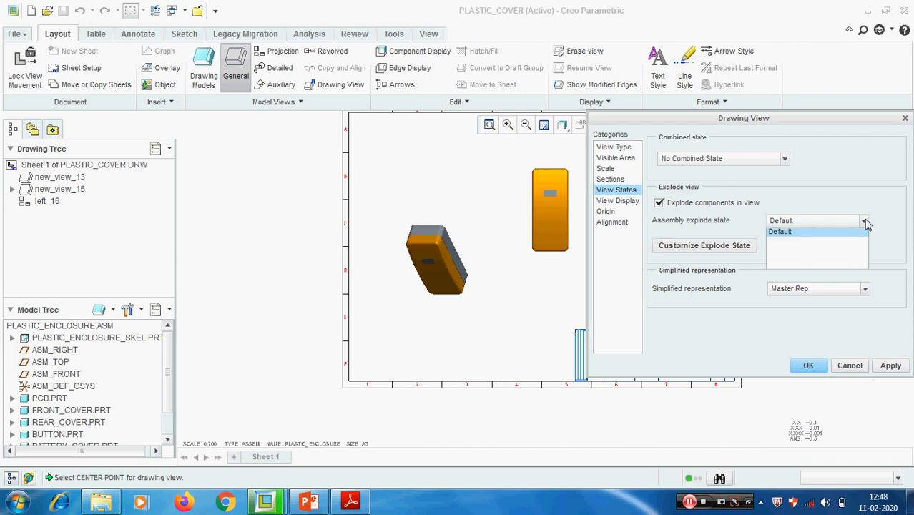
click(792, 237)
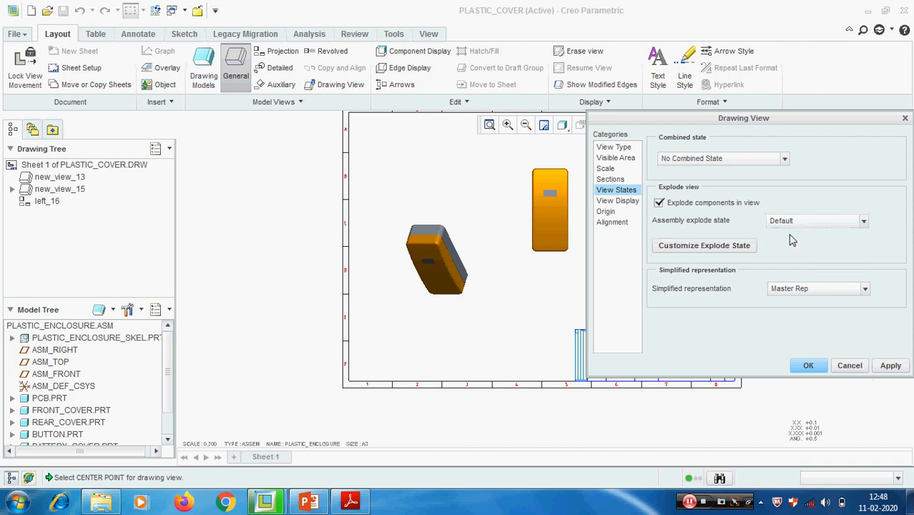
click(890, 365)
click(849, 365)
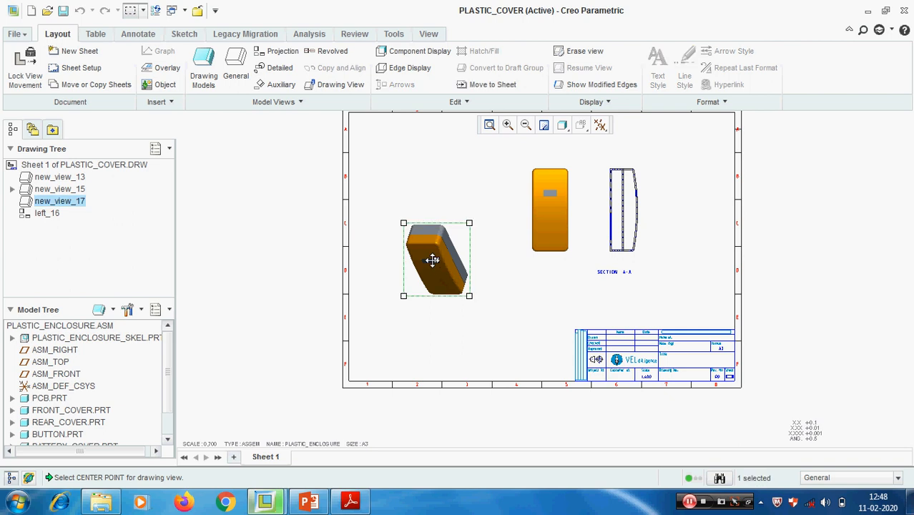
key(Delete)
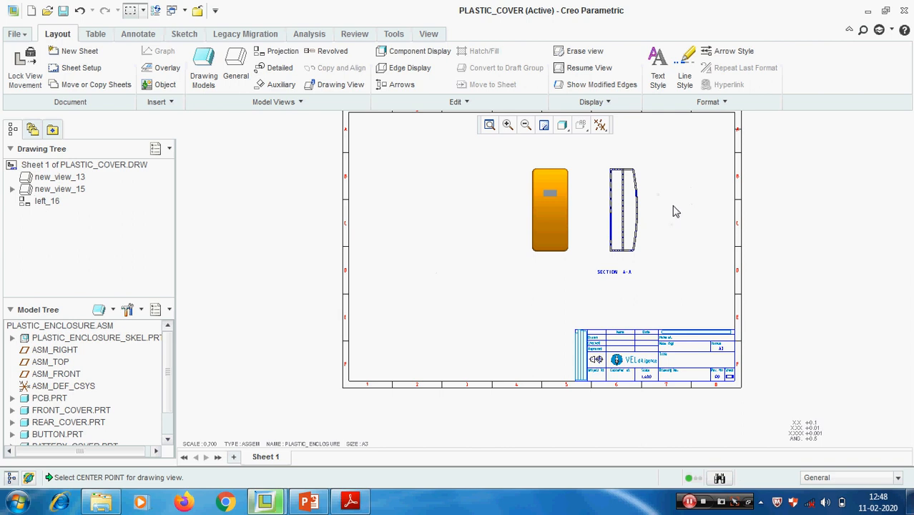
- Open the crosshatching of section A-A for modification and move the hatch menu clear of the window edge
scroll(664, 188, down, 2)
middle_drag(664, 188, 644, 220)
scroll(629, 240, down, 2)
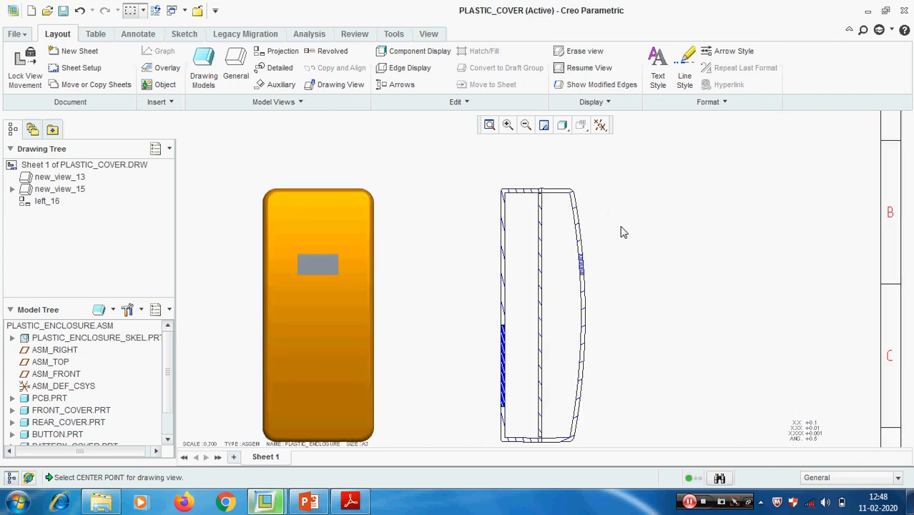
scroll(550, 211, down, 3)
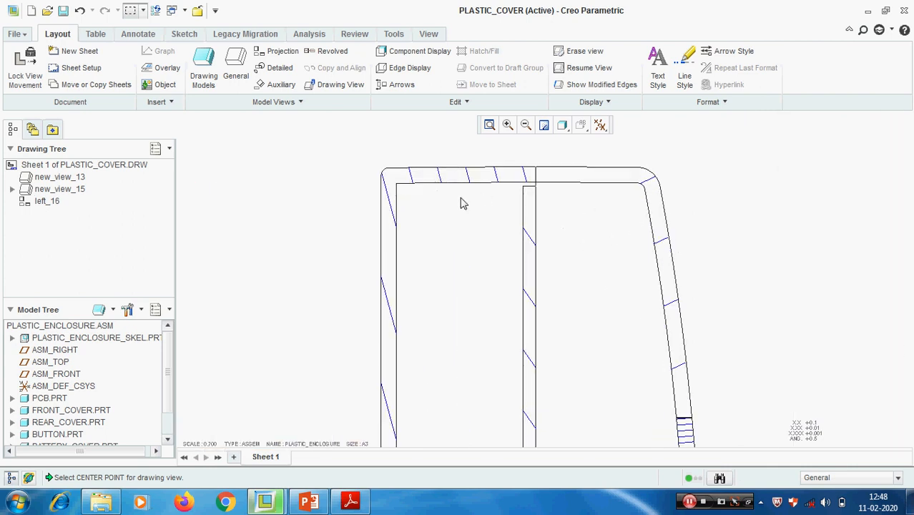
scroll(461, 204, up, 2)
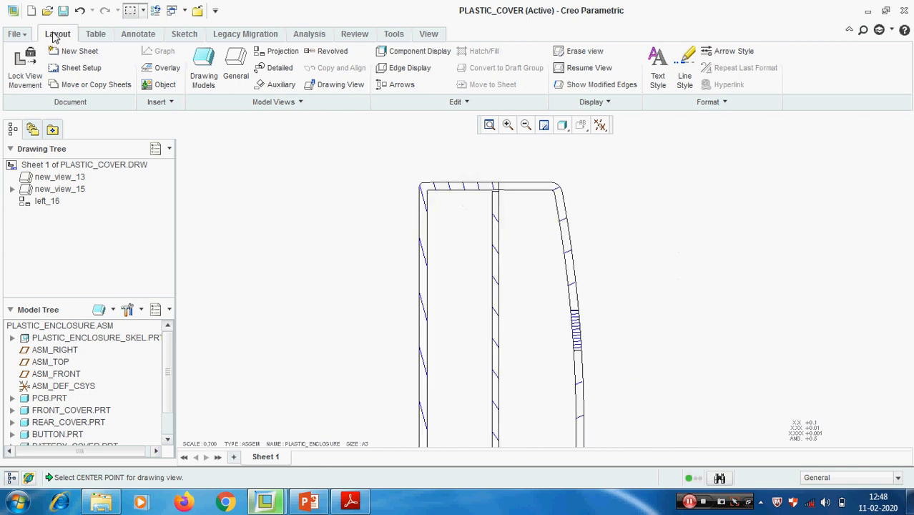
scroll(410, 190, down, 1)
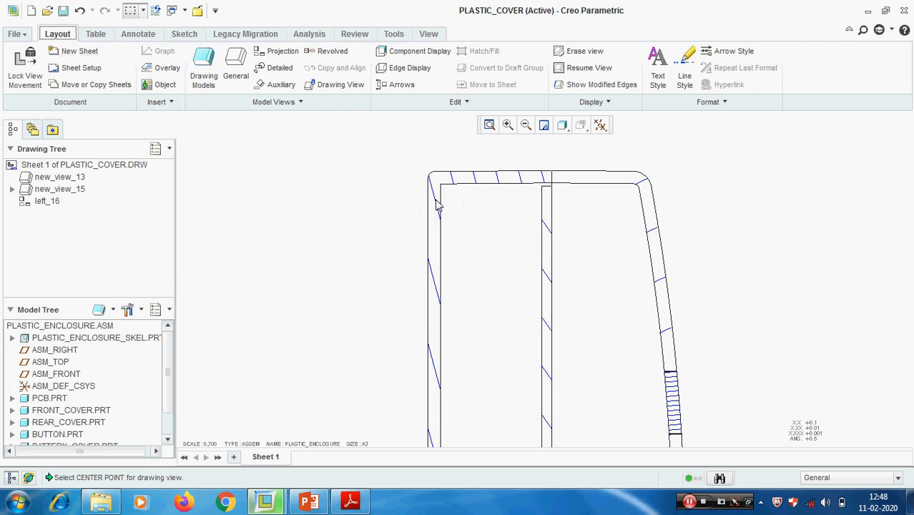
double_click(436, 202)
scroll(483, 200, up, 3)
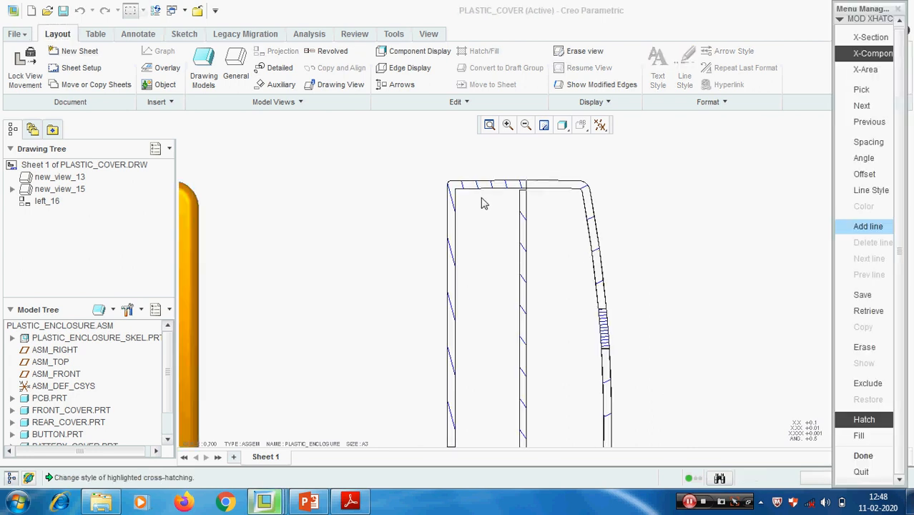
middle_drag(551, 348, 552, 285)
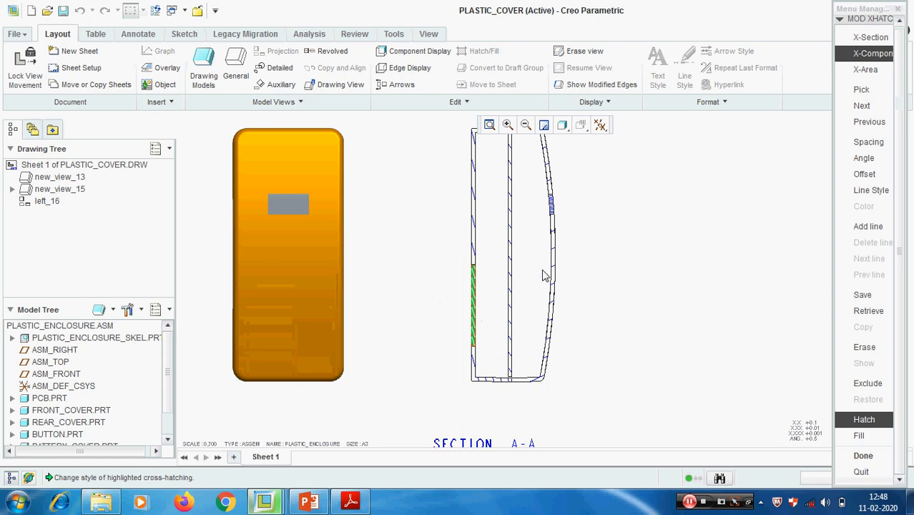
drag(876, 13, 829, 32)
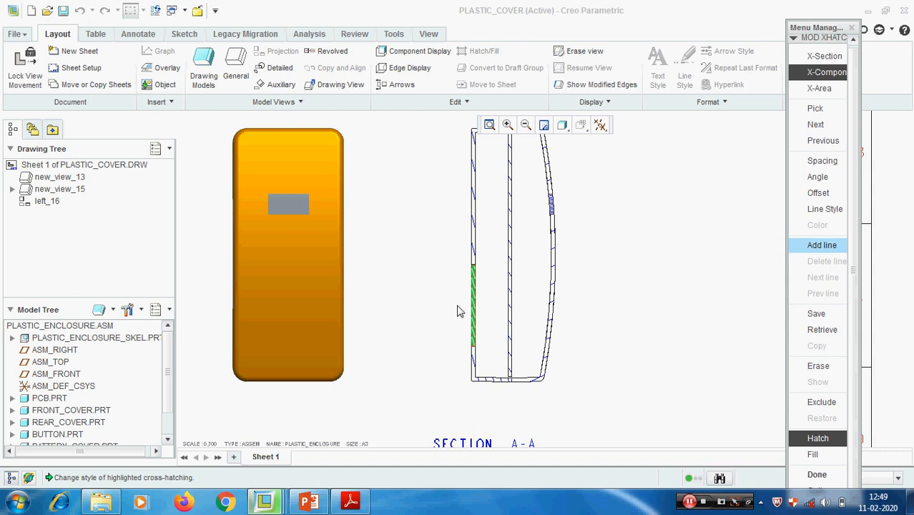
- Set the overall hatch angle of the highlighted component in the section's left wall to 45 degrees
scroll(486, 296, down, 4)
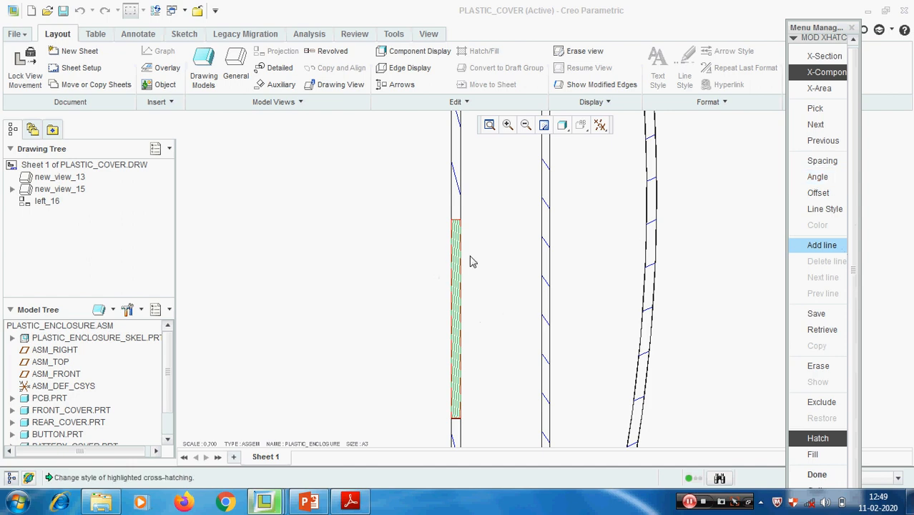
click(825, 178)
click(813, 393)
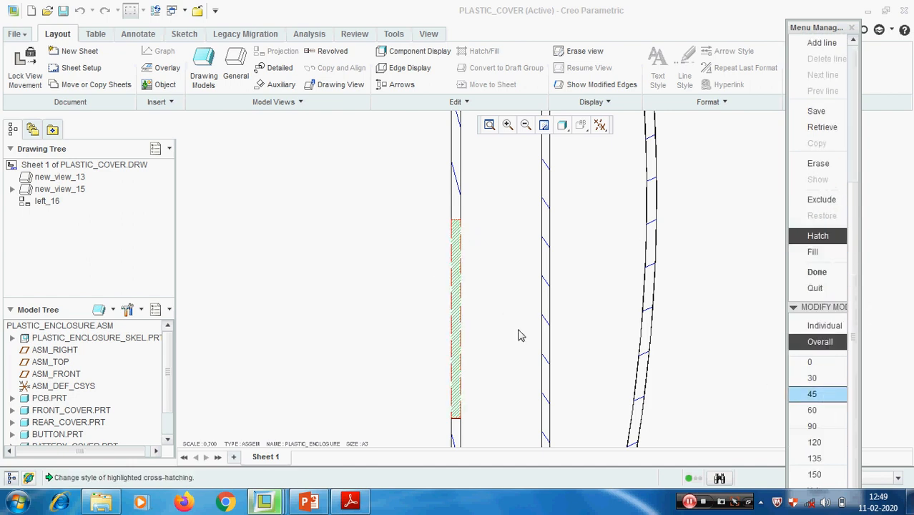
scroll(470, 294, down, 3)
middle_drag(471, 292, 505, 266)
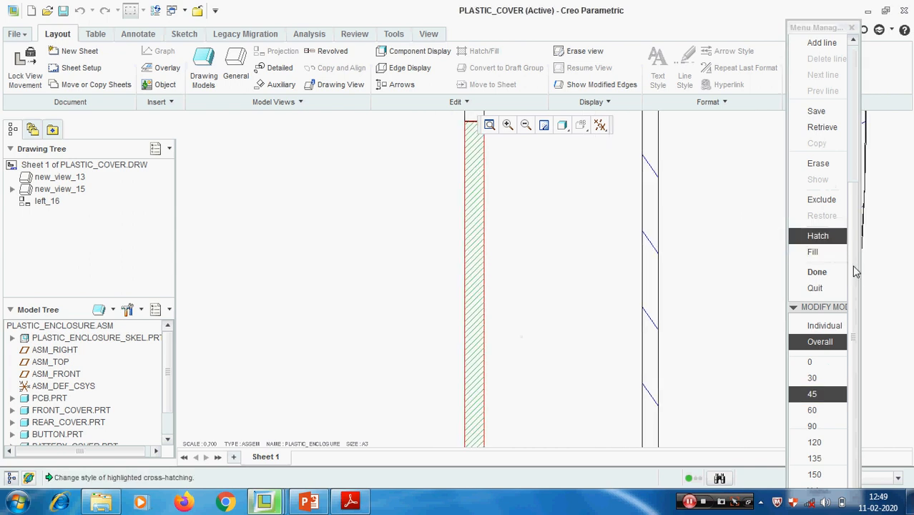
- Widen the overall hatch spacing of the left-wall component by repeated doubling, and halve it once
scroll(853, 266, up, 5)
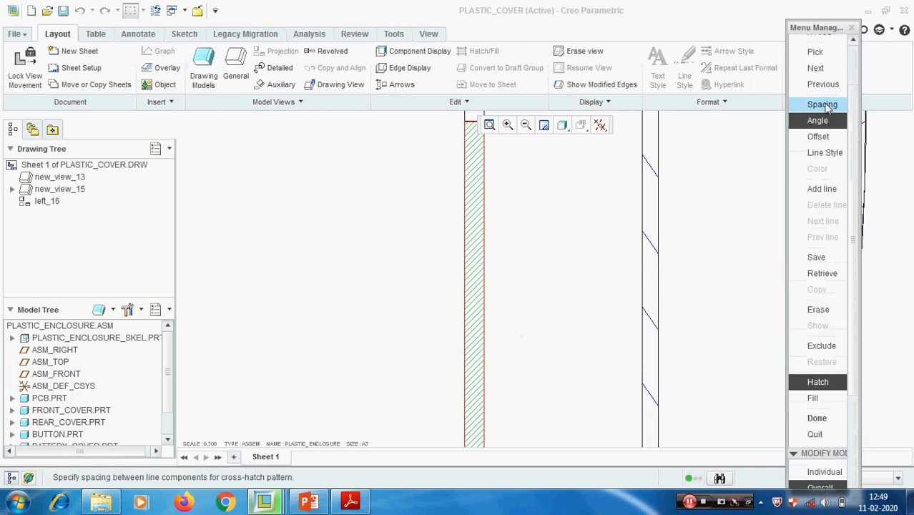
click(827, 108)
drag(855, 154, 860, 76)
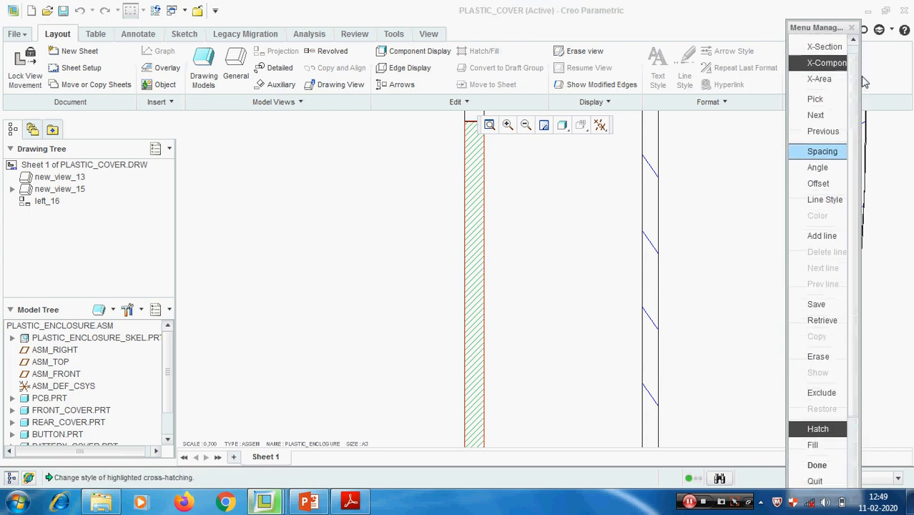
scroll(858, 170, up, 1)
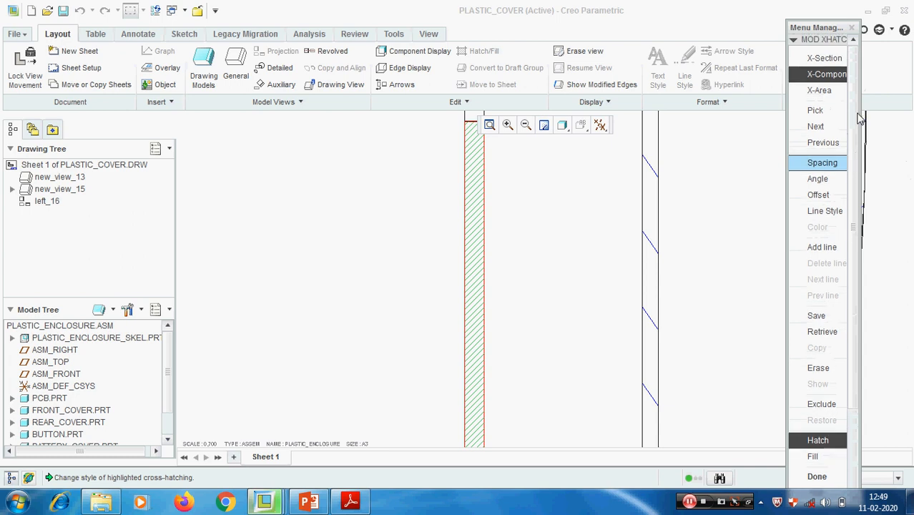
click(822, 77)
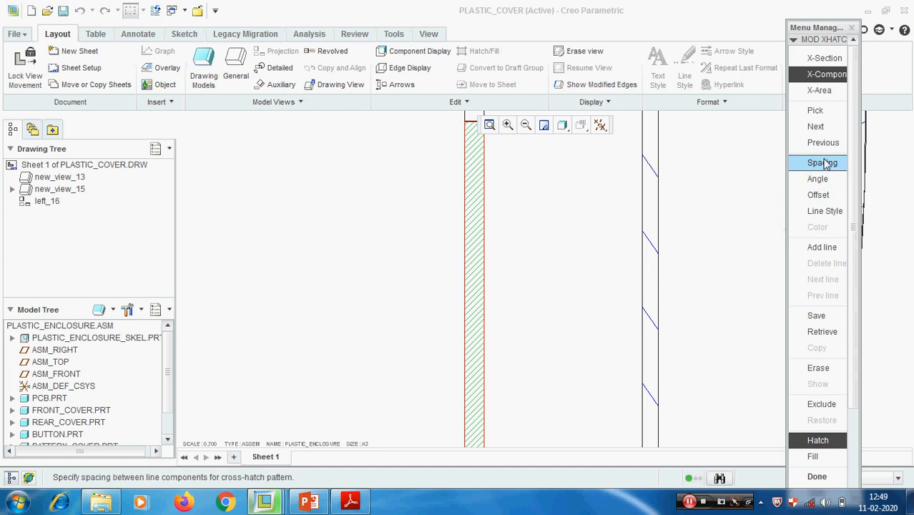
drag(854, 331, 857, 430)
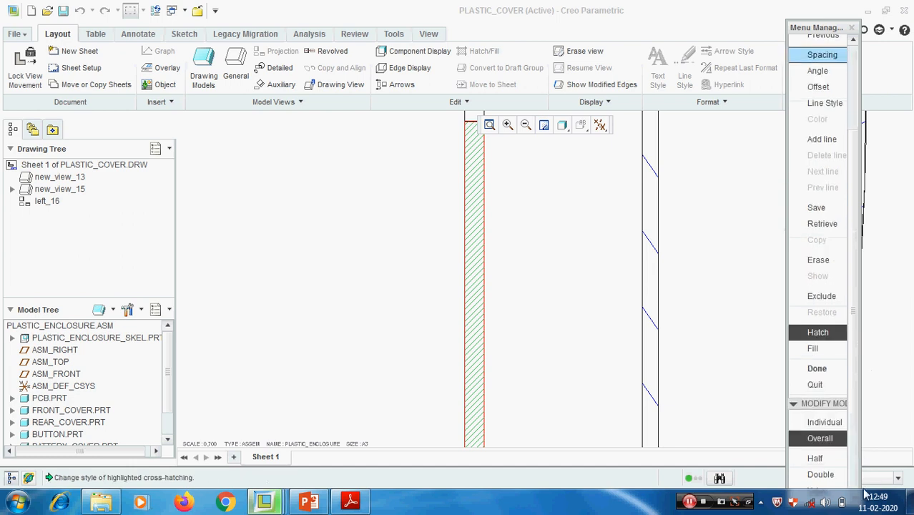
click(827, 477)
click(827, 477)
click(826, 476)
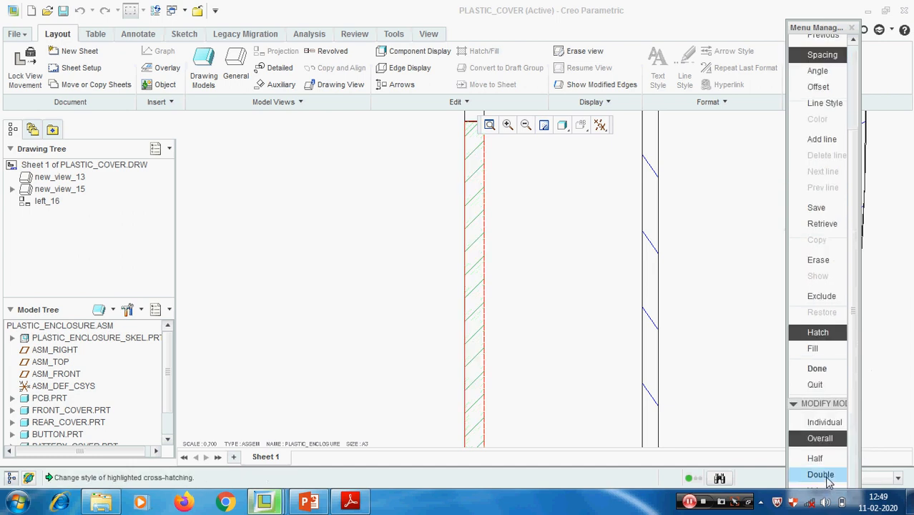
click(818, 459)
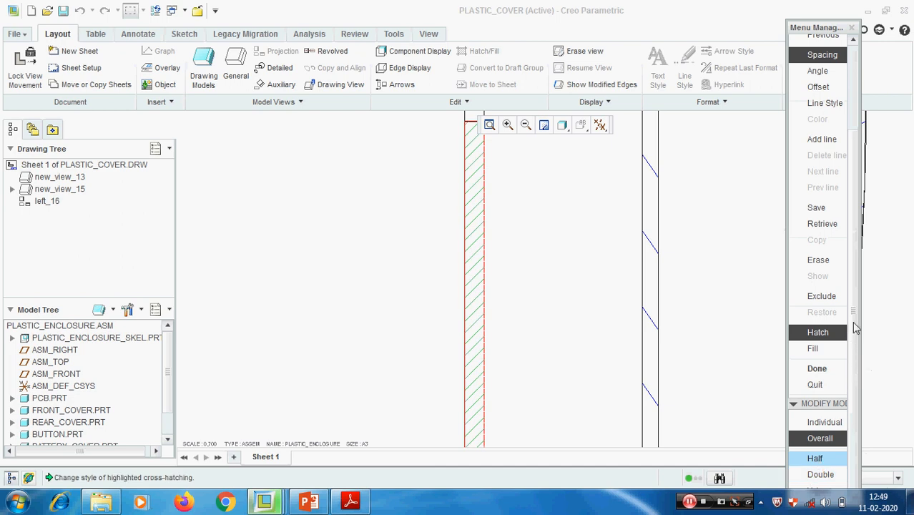
- Set the overall hatch spacing of the highlighted left-wall component to 0.7
drag(832, 31, 832, 21)
click(816, 474)
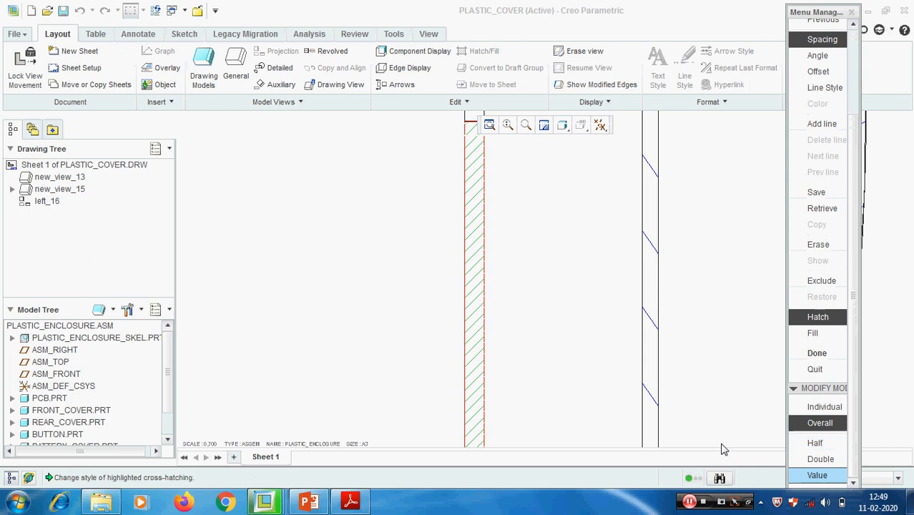
text(0.7)
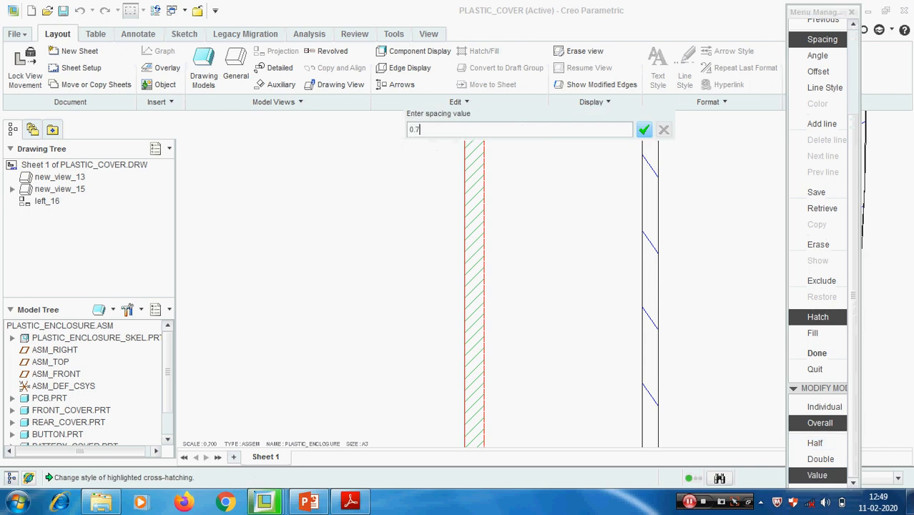
key(Return)
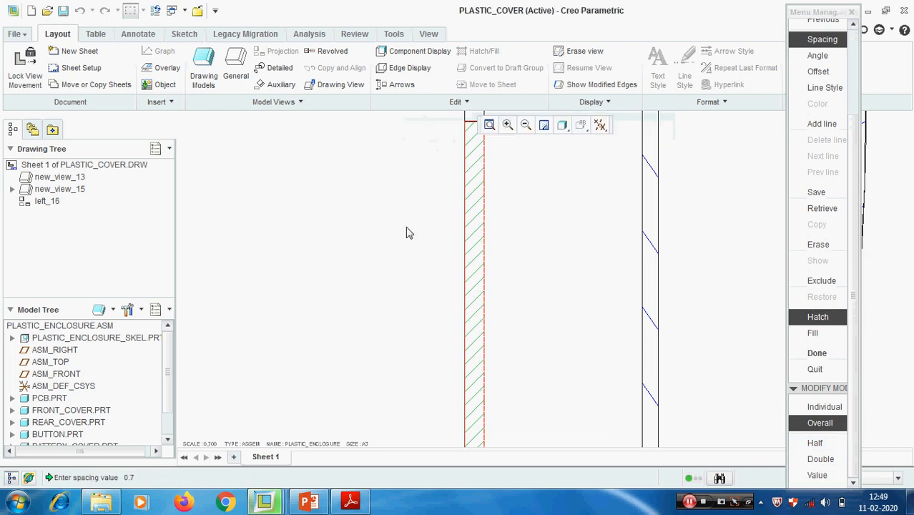
scroll(389, 282, down, 2)
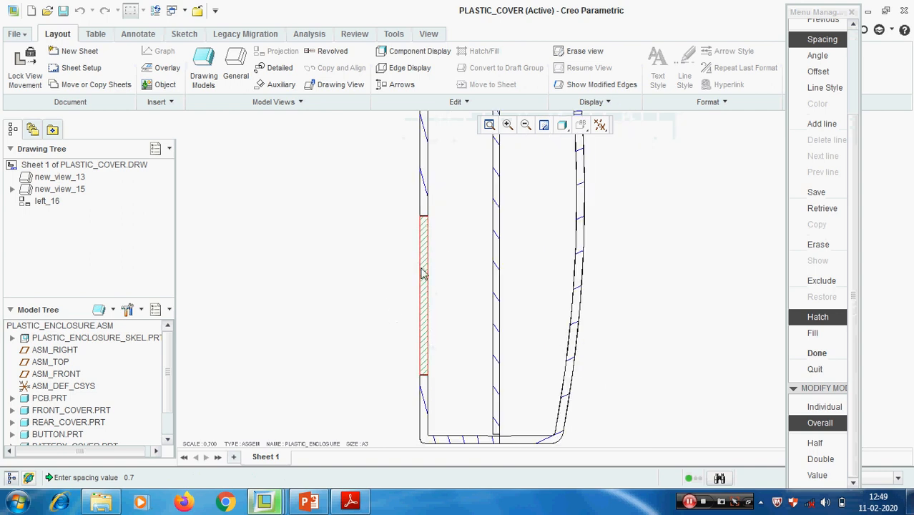
- Advance to the small component in the section's curved right wall and set its overall hatch angle to 45 degrees
drag(852, 355, 867, 250)
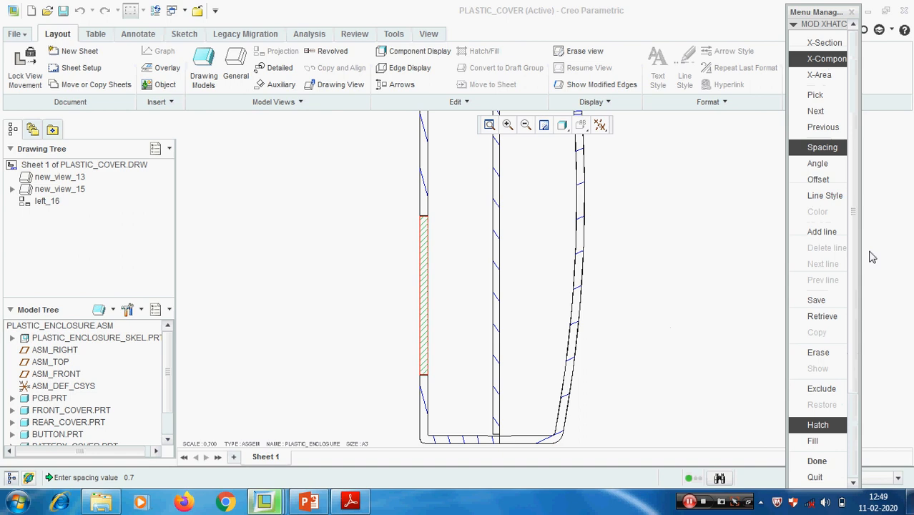
click(827, 115)
middle_drag(637, 240, 629, 351)
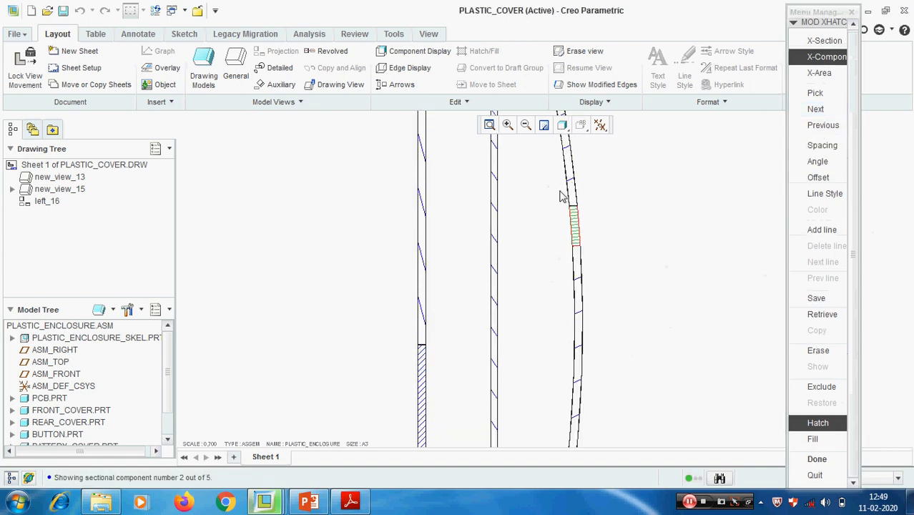
click(817, 165)
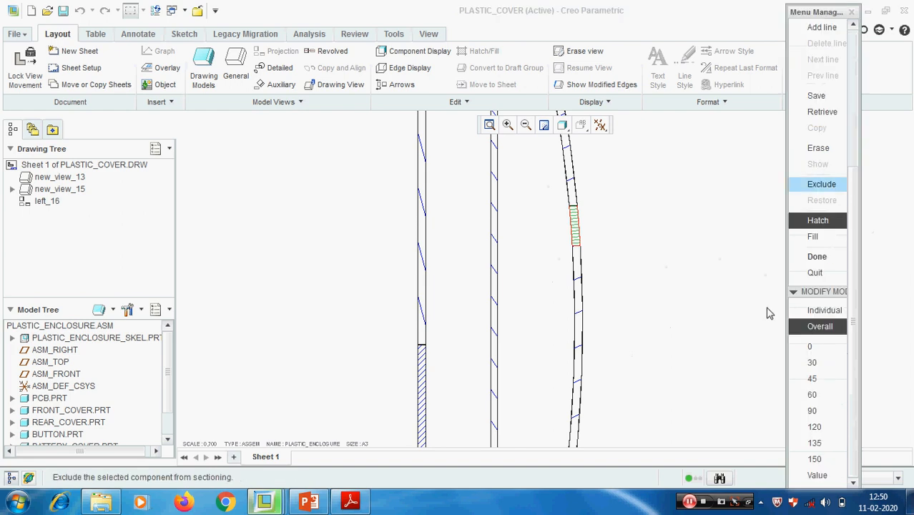
click(812, 378)
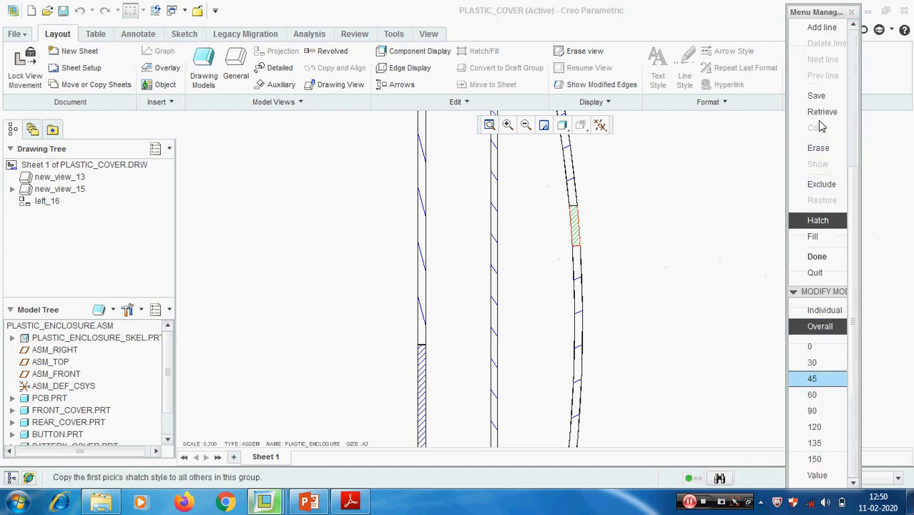
- Set the overall hatch spacing of the small component in the curved wall to 0.5
drag(853, 207, 868, 102)
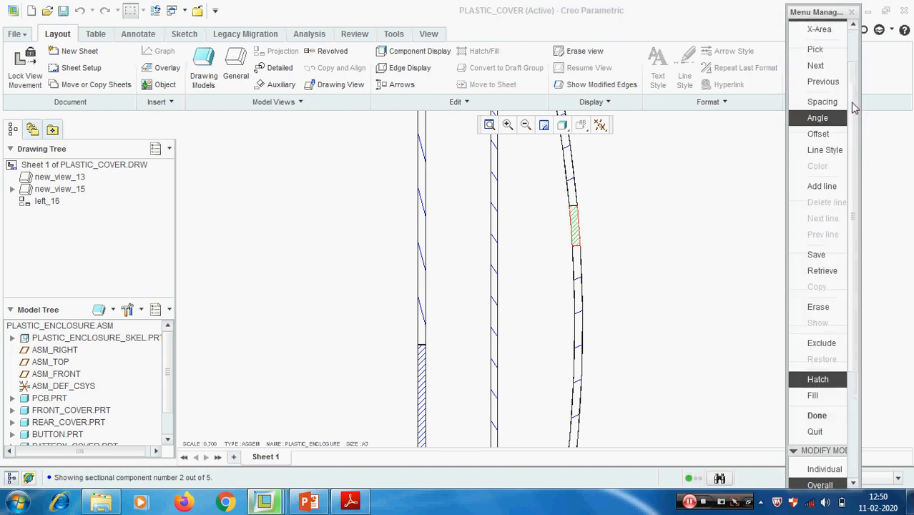
click(815, 101)
click(821, 476)
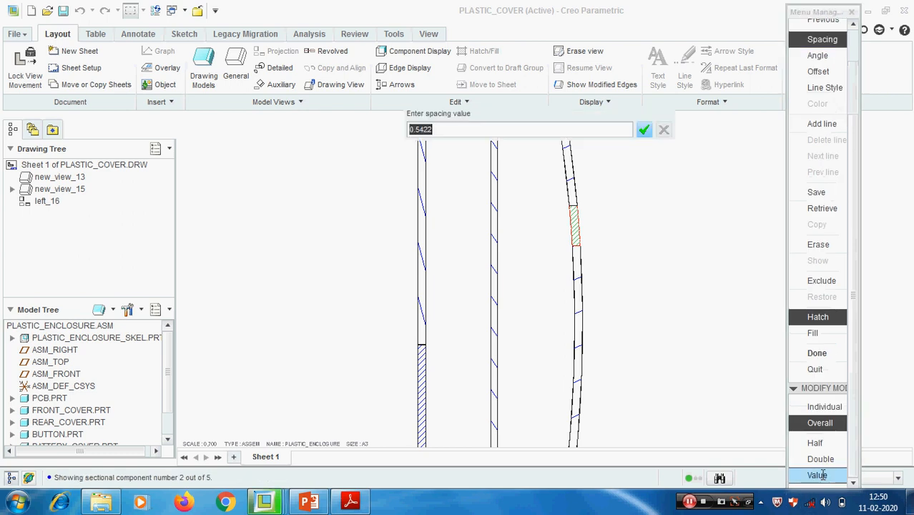
text(0.5)
key(Return)
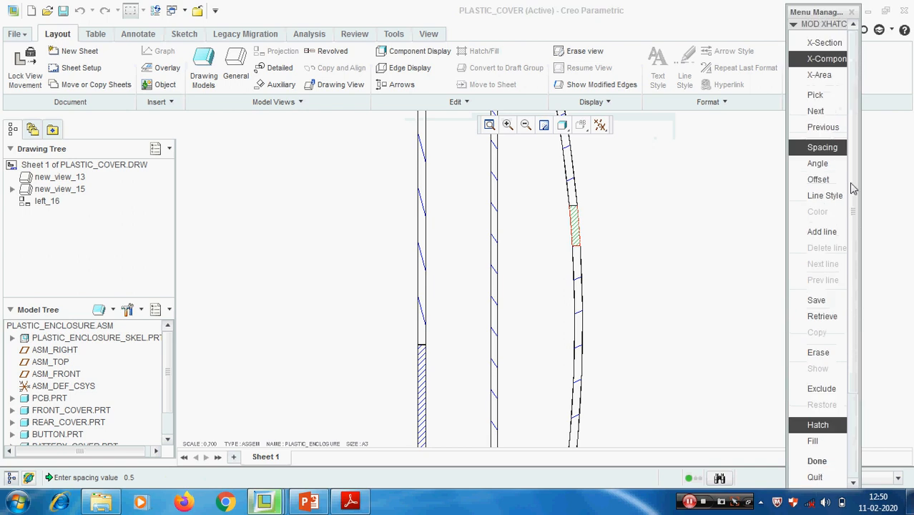
- Advance to the cover forming the section's left wall, try a 45 degree hatch angle, and set it to 135 degrees
click(815, 108)
middle_drag(475, 343, 528, 265)
scroll(485, 278, down, 2)
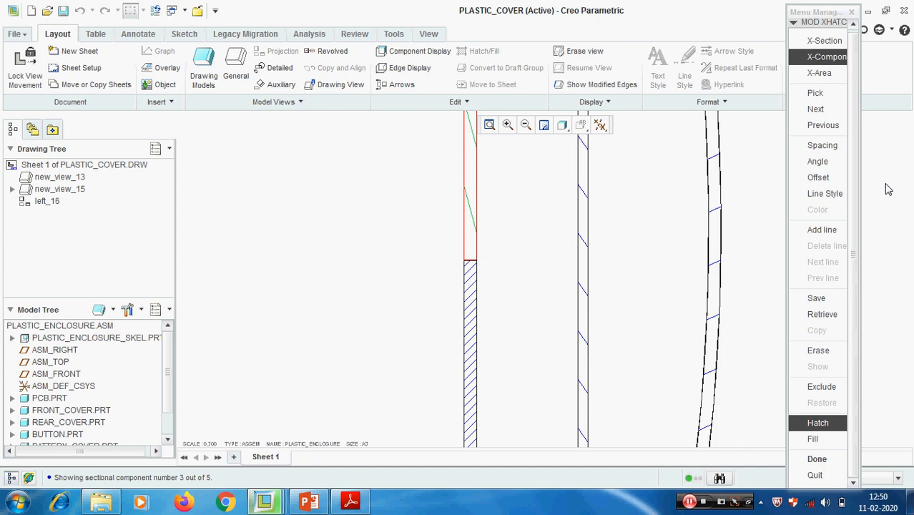
click(817, 161)
click(816, 379)
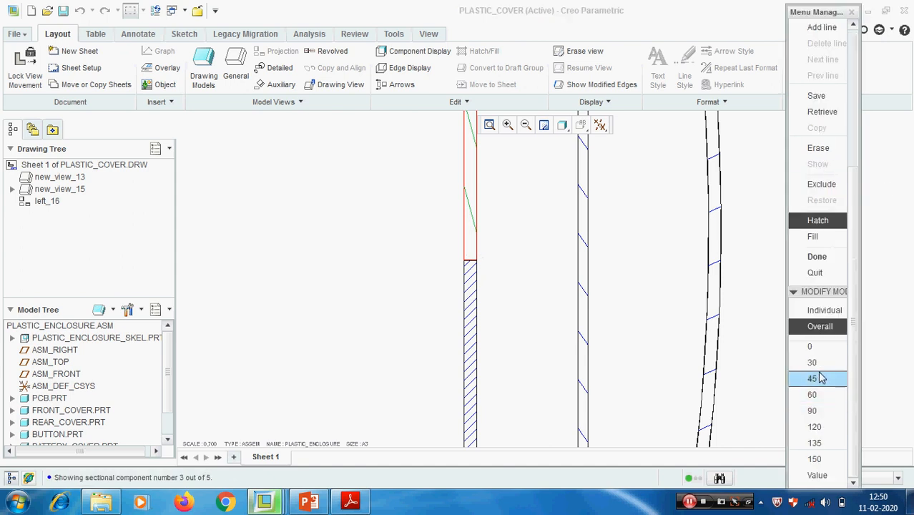
click(815, 443)
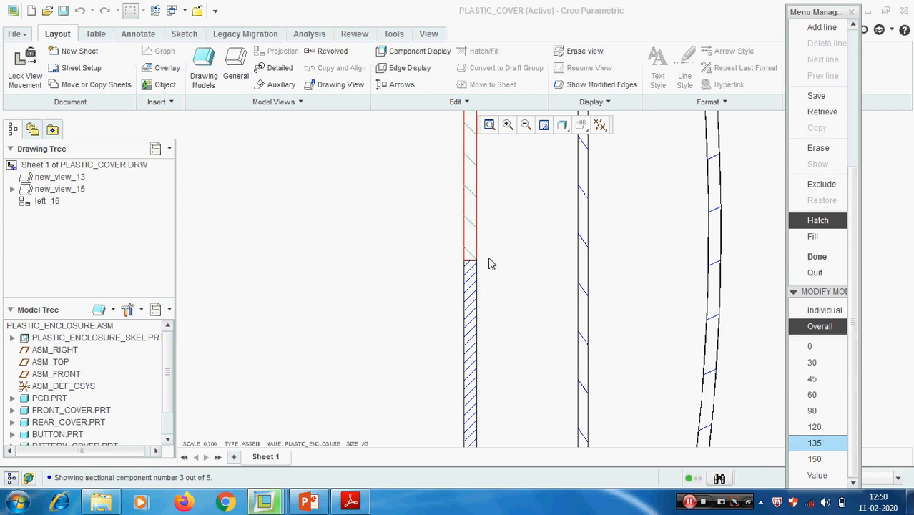
scroll(489, 302, up, 2)
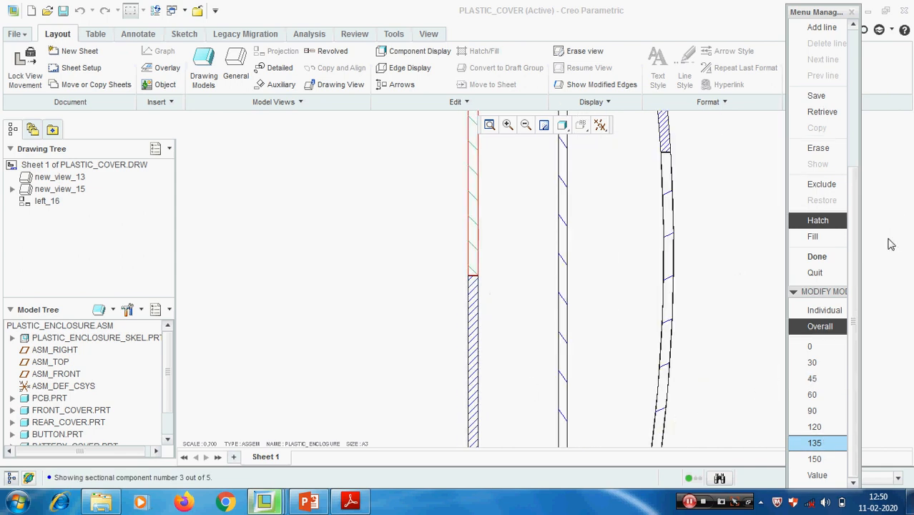
- Set the overall hatch spacing of the highlighted left cover to .7
scroll(850, 188, up, 3)
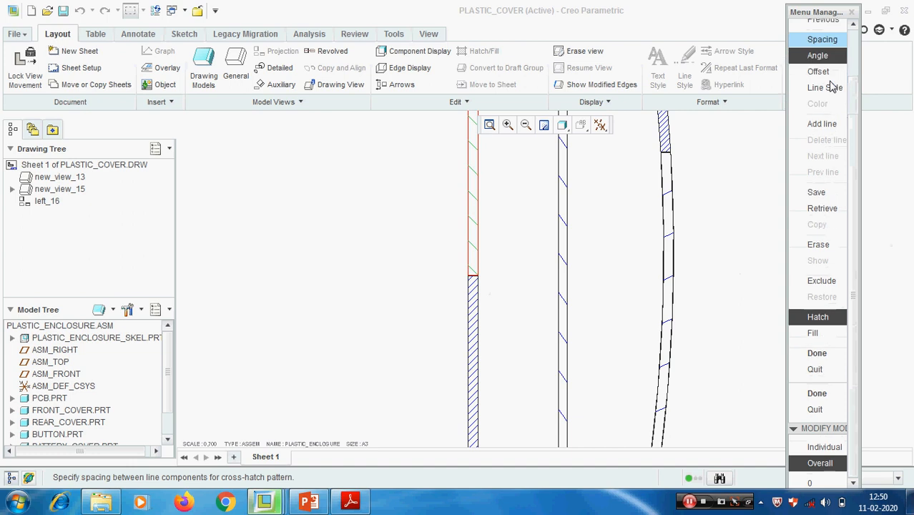
click(835, 475)
text(.7)
key(Return)
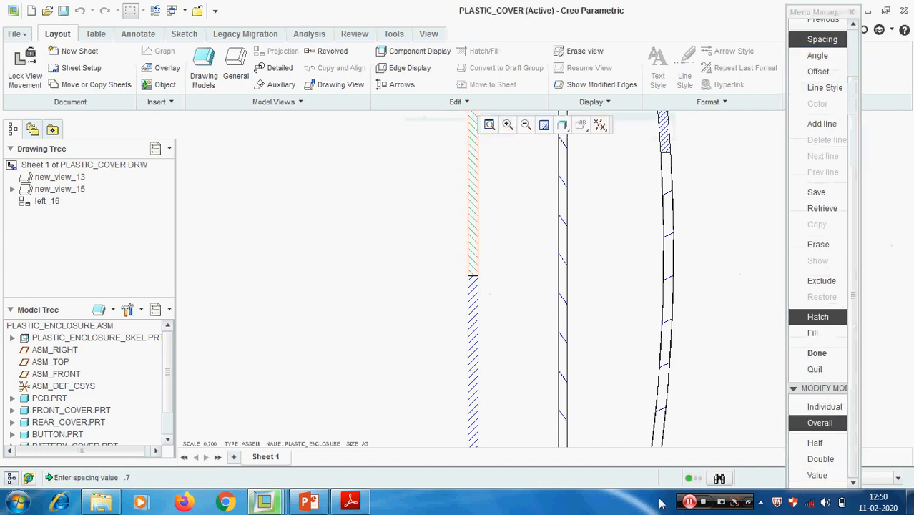
scroll(431, 344, up, 5)
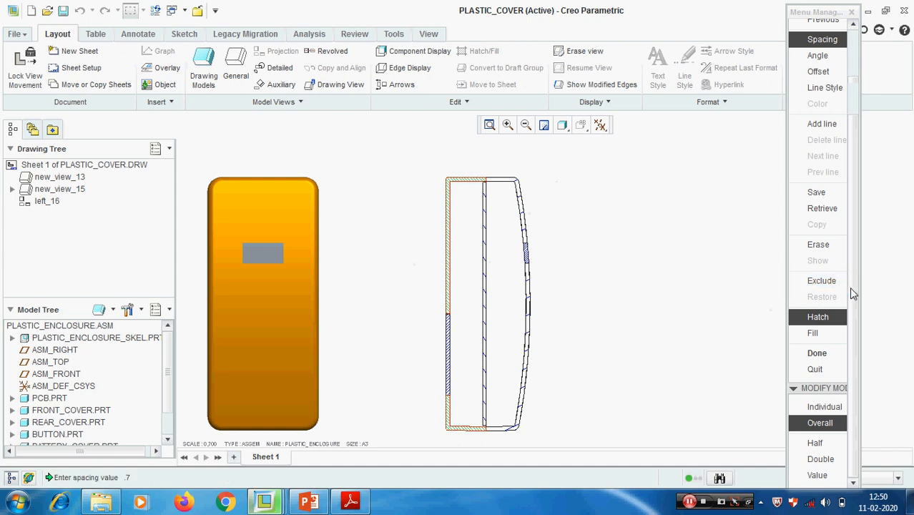
- Advance to the thin vertical component in the middle of the section, exclude it from sectioning, and finish the hatch modification
drag(852, 293, 852, 217)
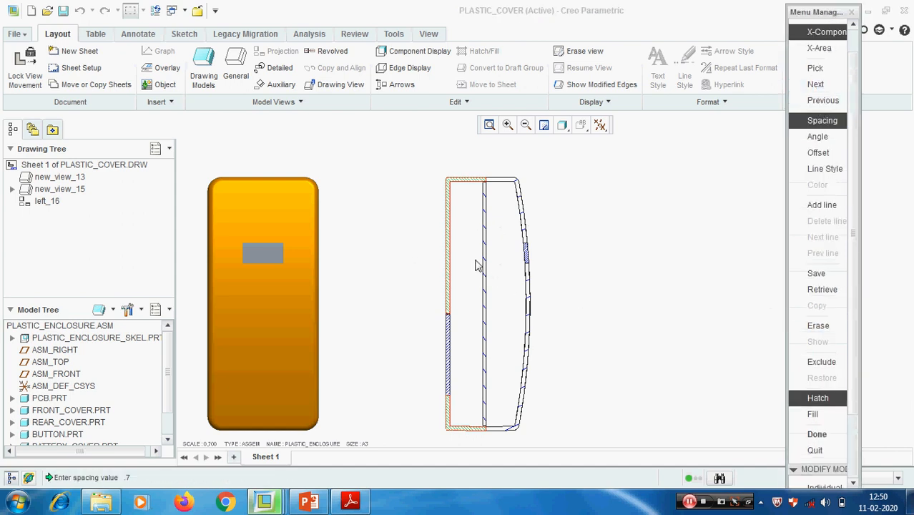
click(831, 86)
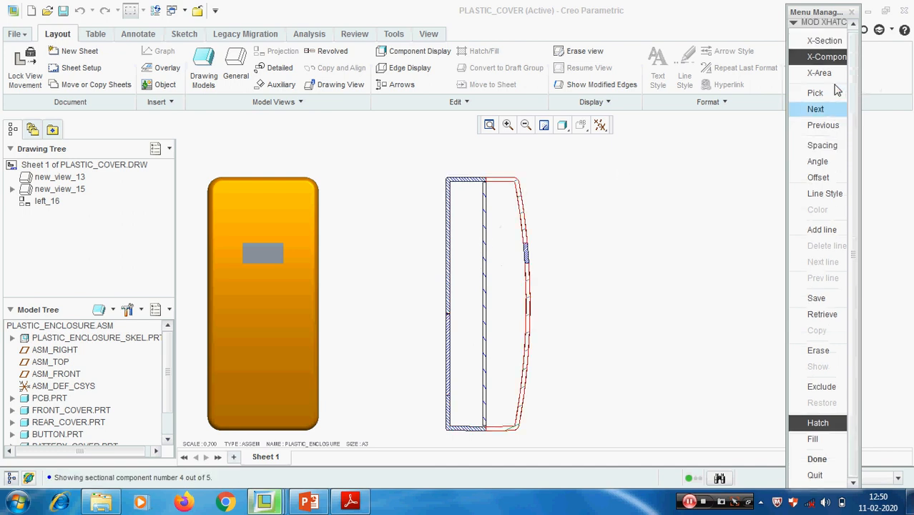
click(834, 114)
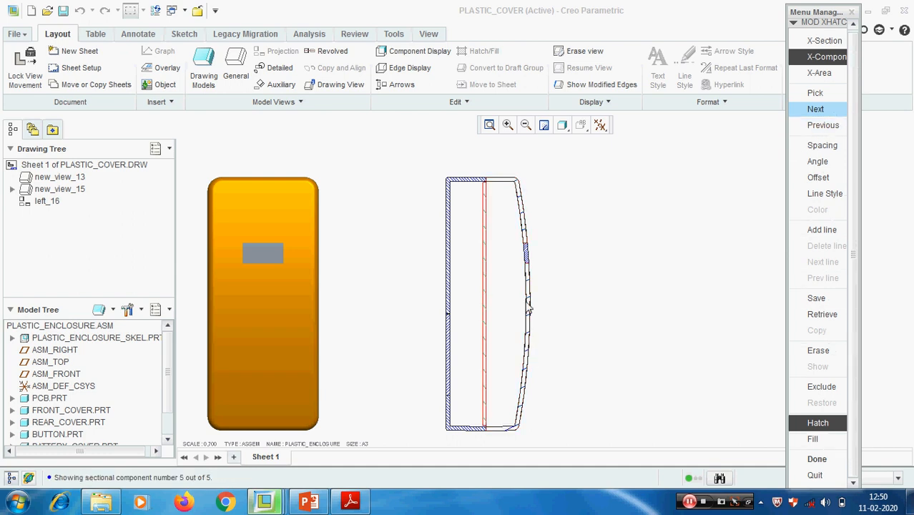
click(810, 388)
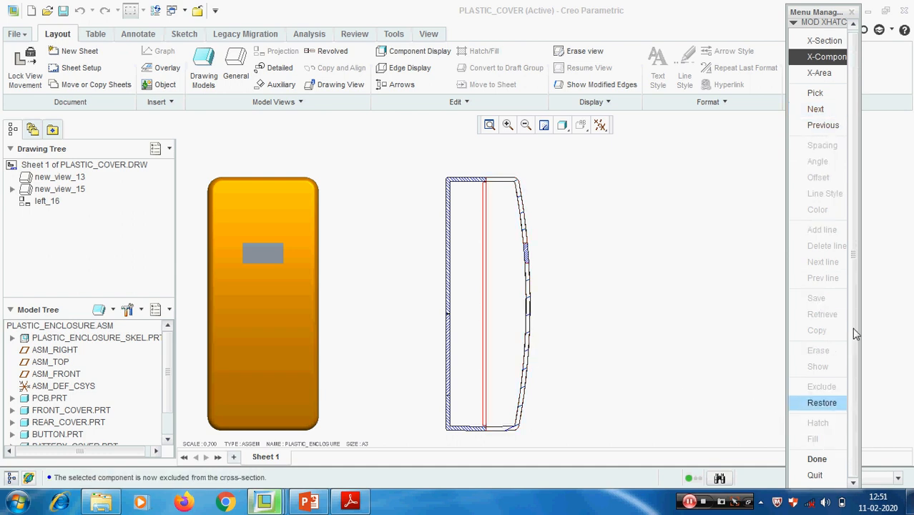
click(828, 460)
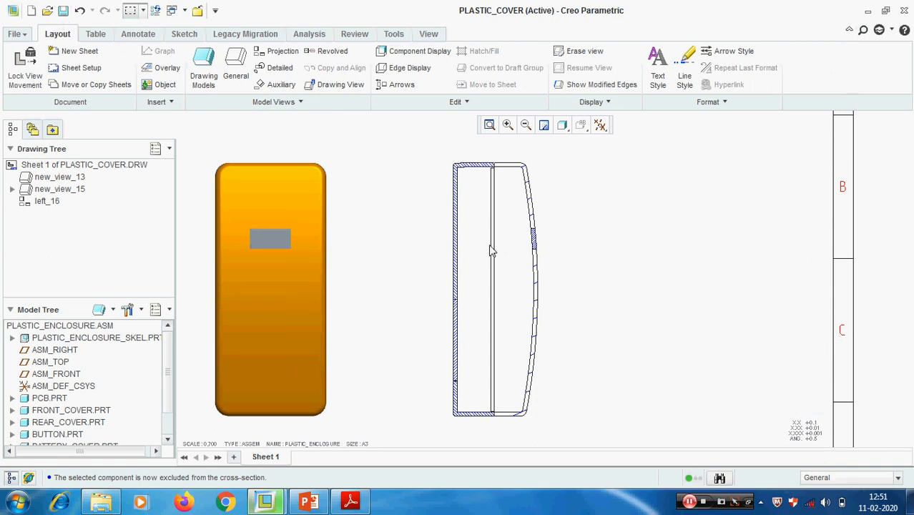
- Reopen the section's hatching, advance to the thin middle component, restore it to the section, exclude it again and finish the modification
scroll(500, 165, up, 3)
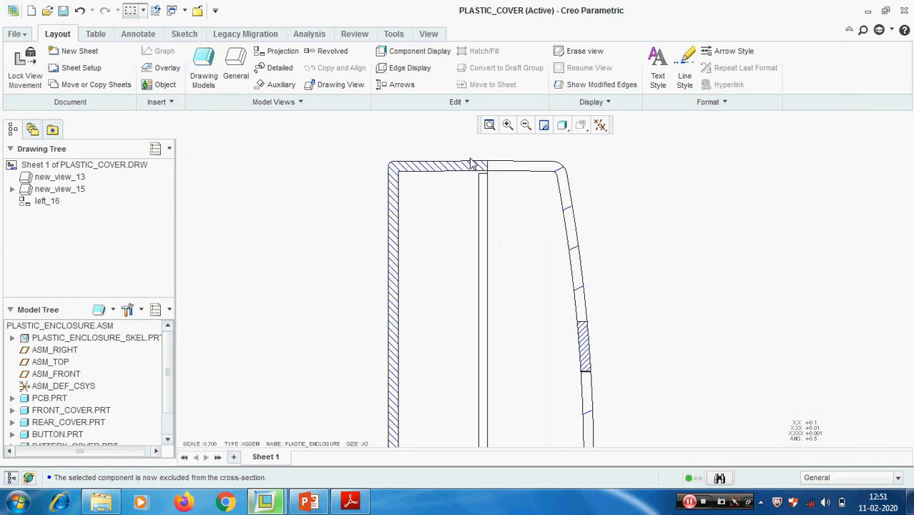
scroll(470, 164, up, 2)
double_click(457, 179)
scroll(477, 195, down, 4)
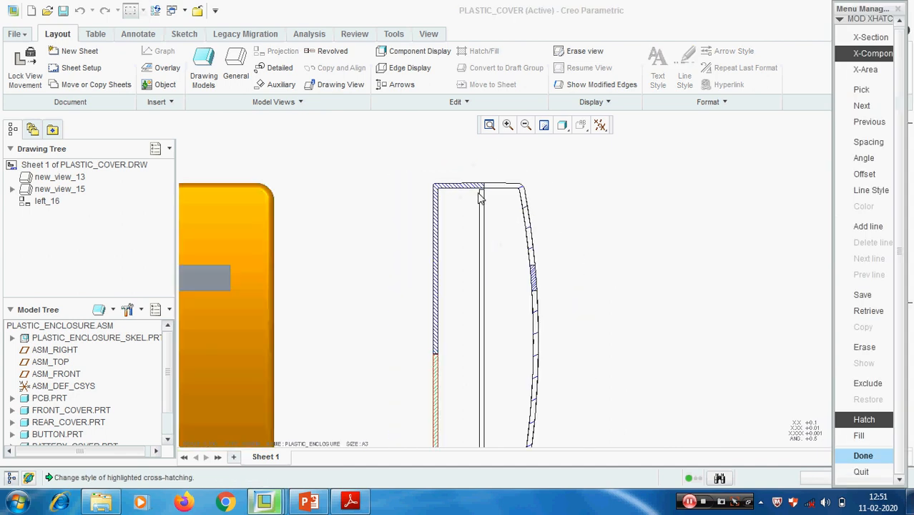
scroll(481, 199, down, 3)
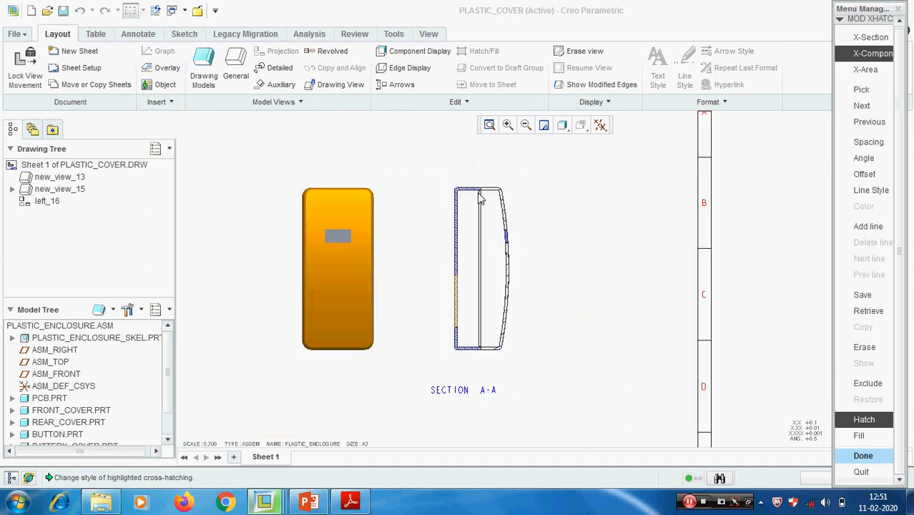
click(874, 111)
click(874, 110)
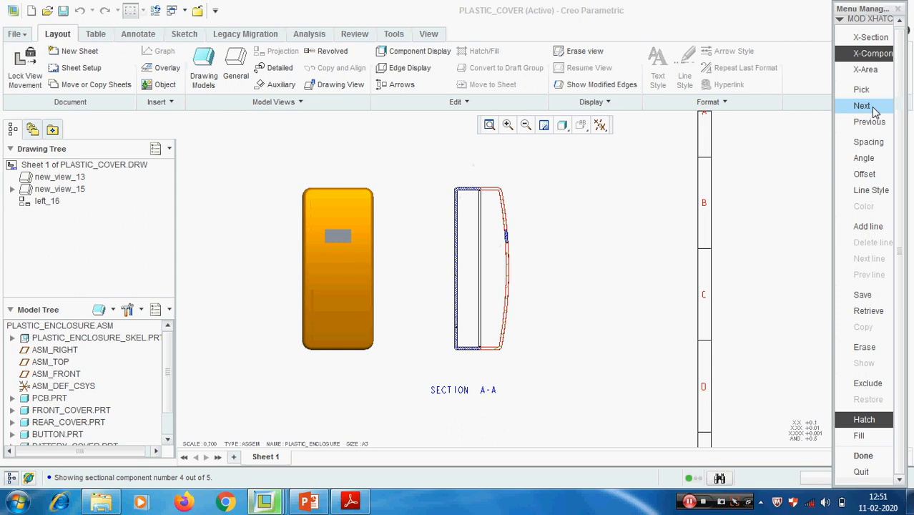
click(874, 111)
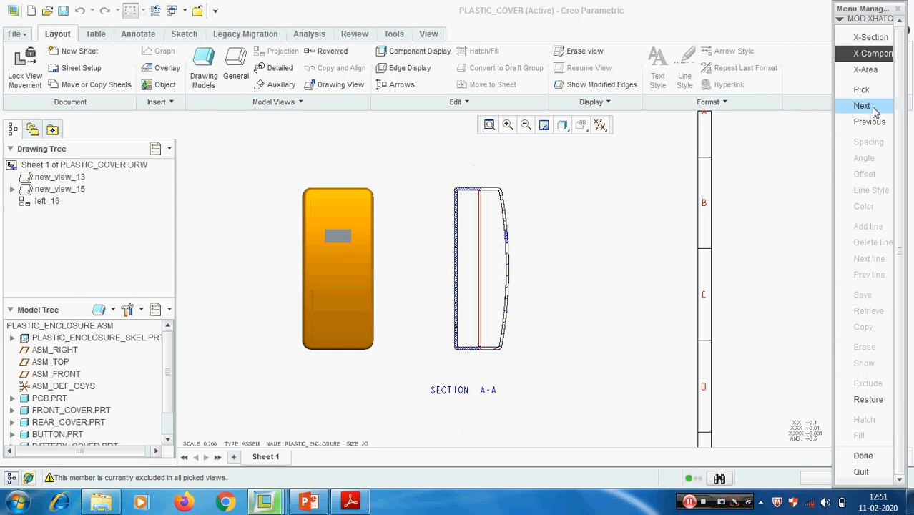
click(867, 400)
click(866, 385)
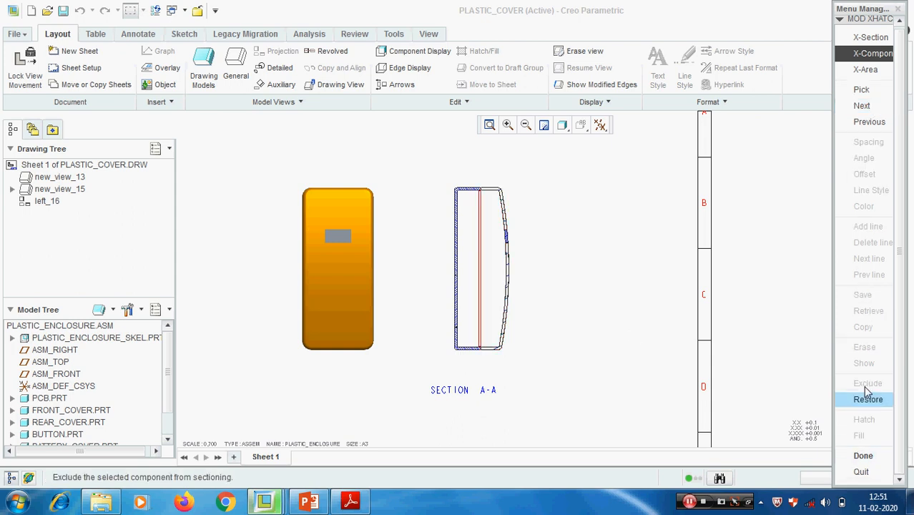
click(863, 455)
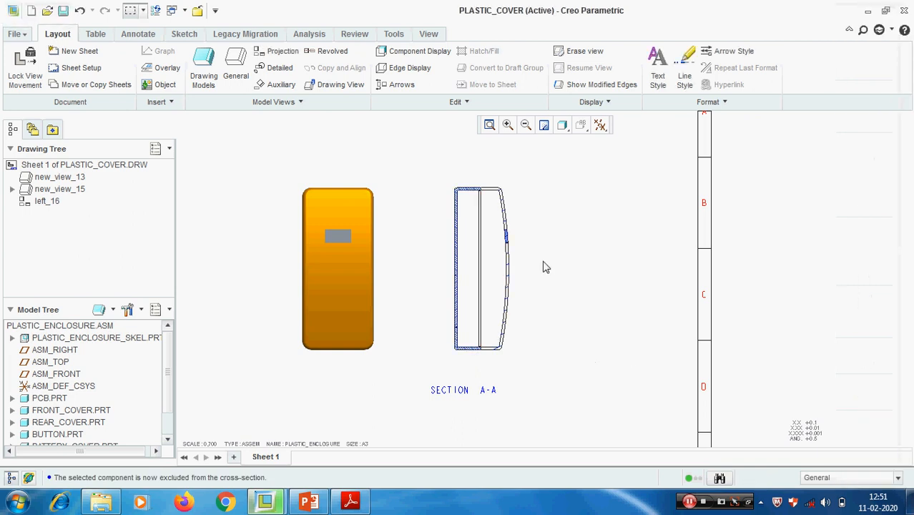
- Examine the hatching in section A-A, check the topic list in the PowerPoint presentation, and return to the Creo drawing
scroll(543, 265, up, 2)
scroll(522, 274, down, 2)
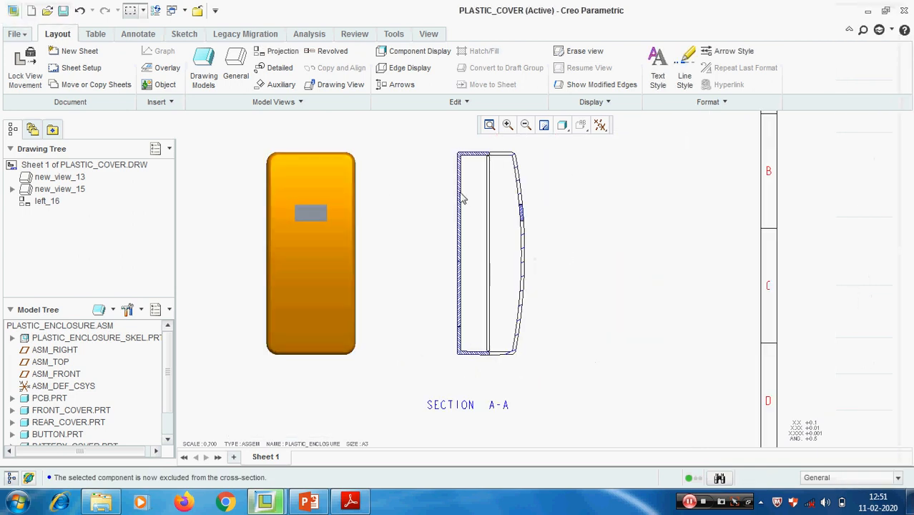
scroll(461, 189, down, 2)
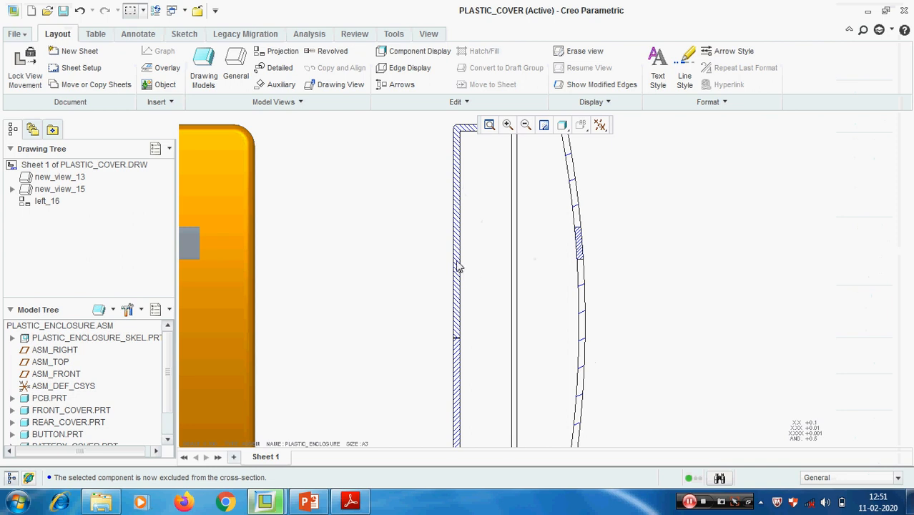
scroll(465, 326, up, 3)
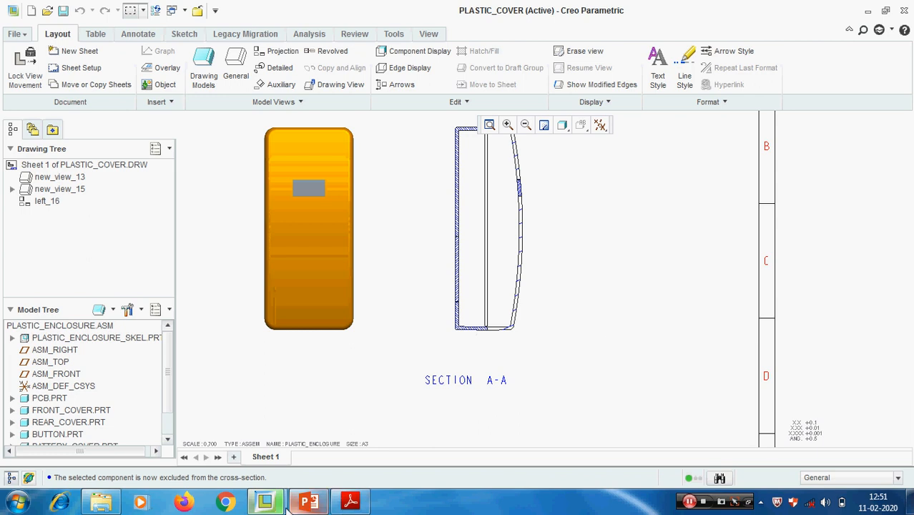
click(308, 503)
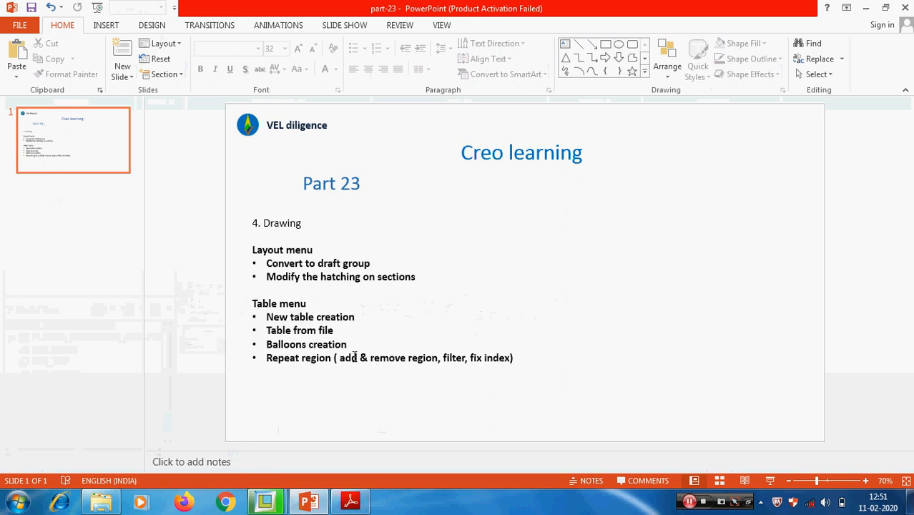
click(865, 8)
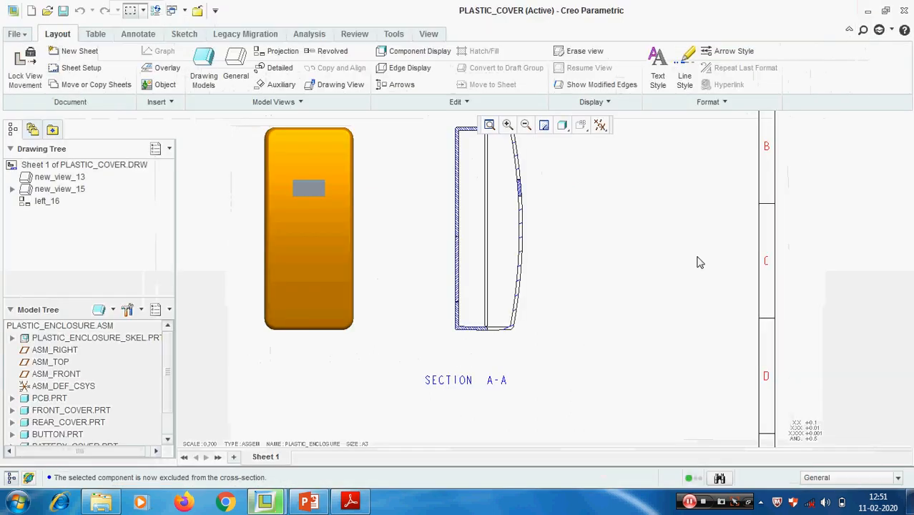
scroll(597, 272, down, 5)
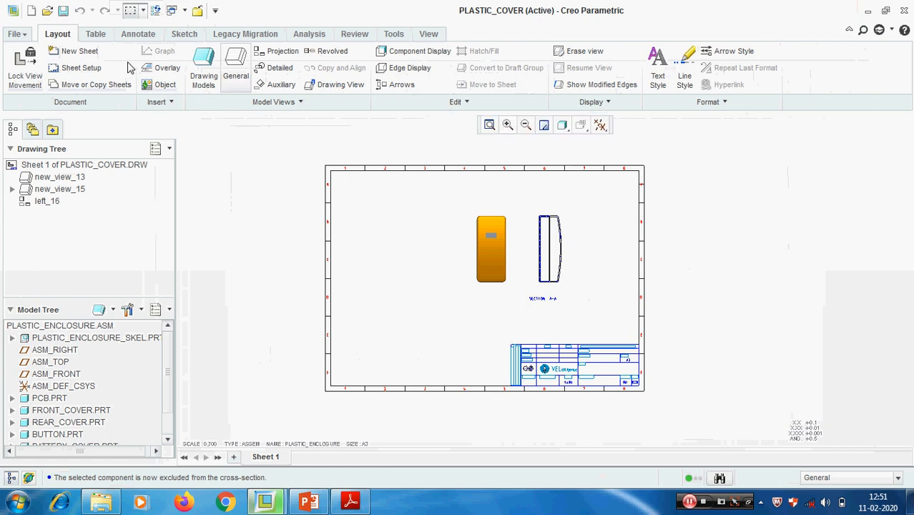
- Insert a table with five columns and four rows in the empty sheet area beside the title block
click(96, 34)
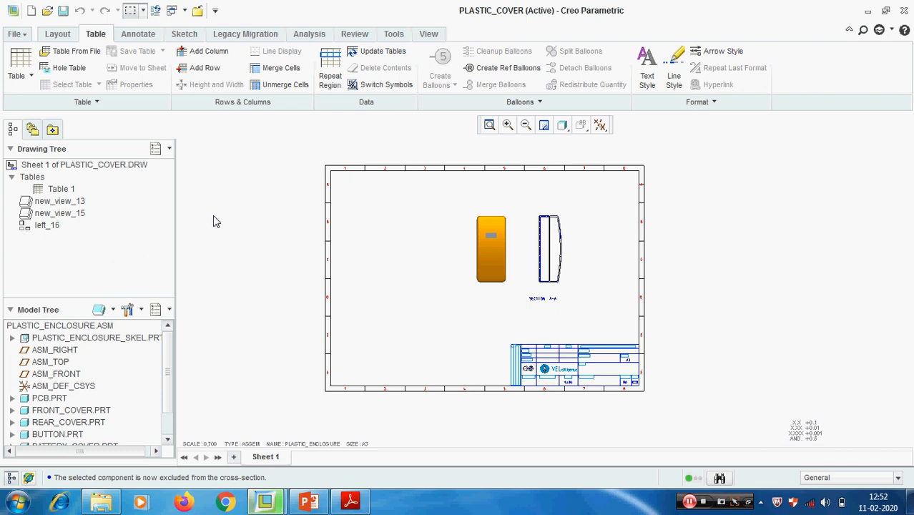
middle_drag(236, 269, 274, 272)
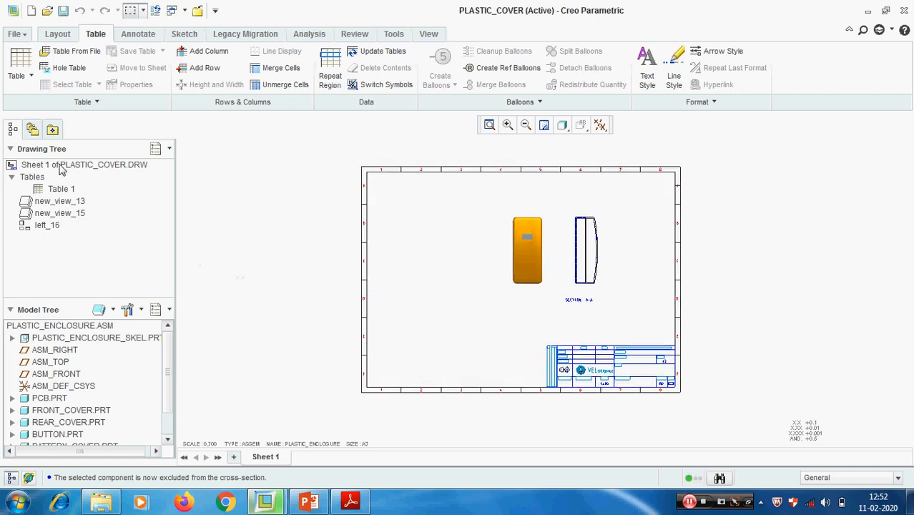
click(20, 61)
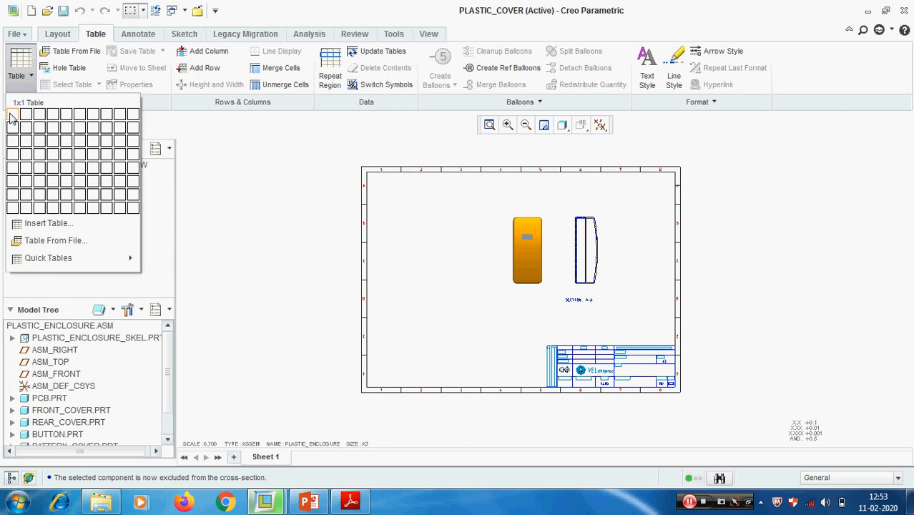
click(69, 166)
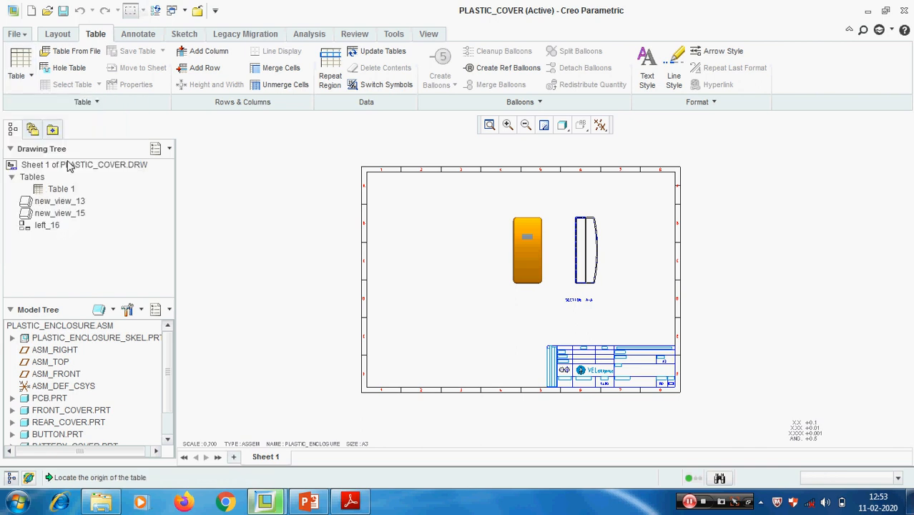
click(407, 321)
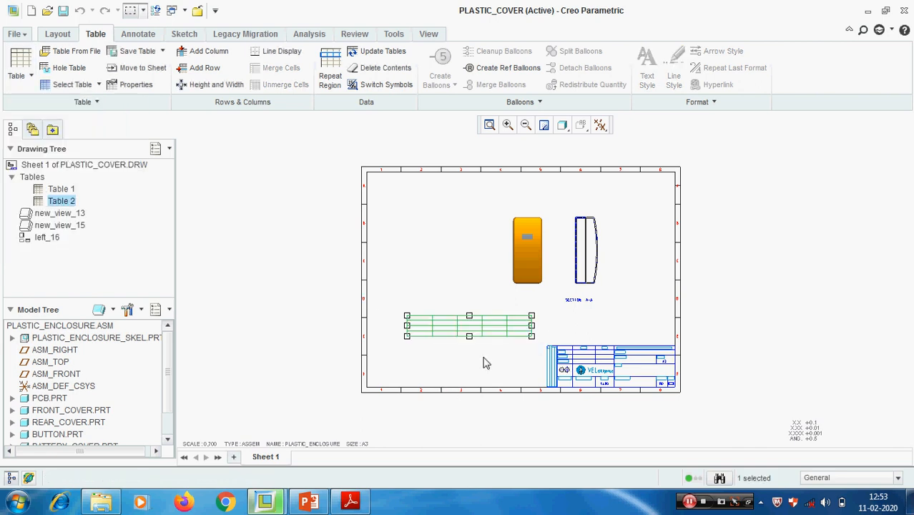
scroll(483, 365, up, 3)
click(483, 367)
scroll(397, 341, up, 3)
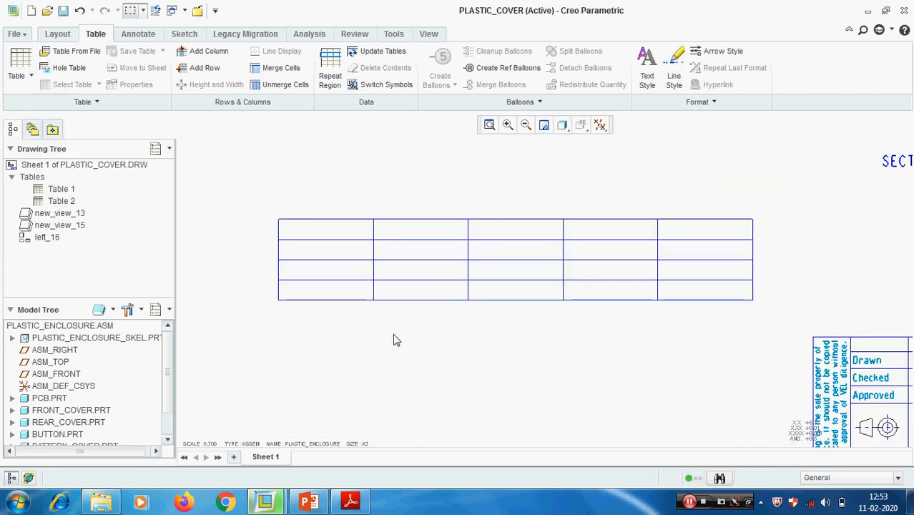
- Try a width of 35 drawing units for the new table's first column using a preview
click(325, 233)
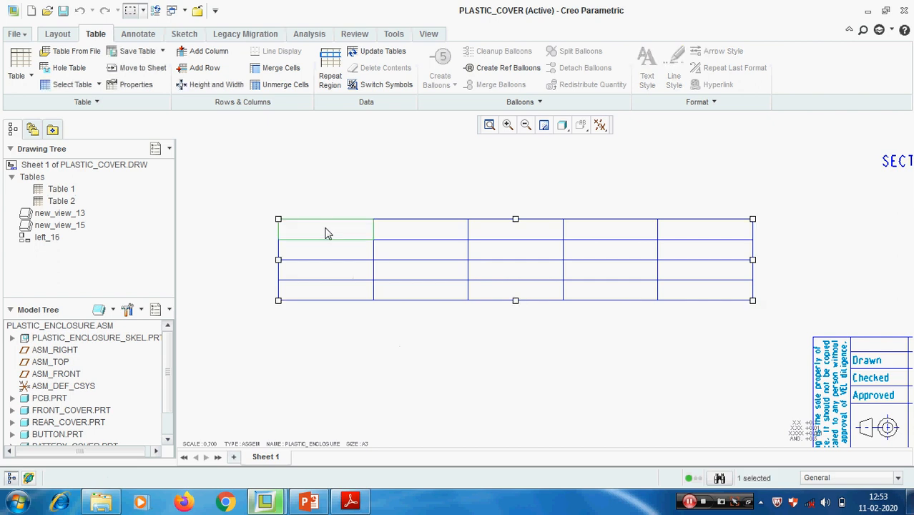
right_click(326, 233)
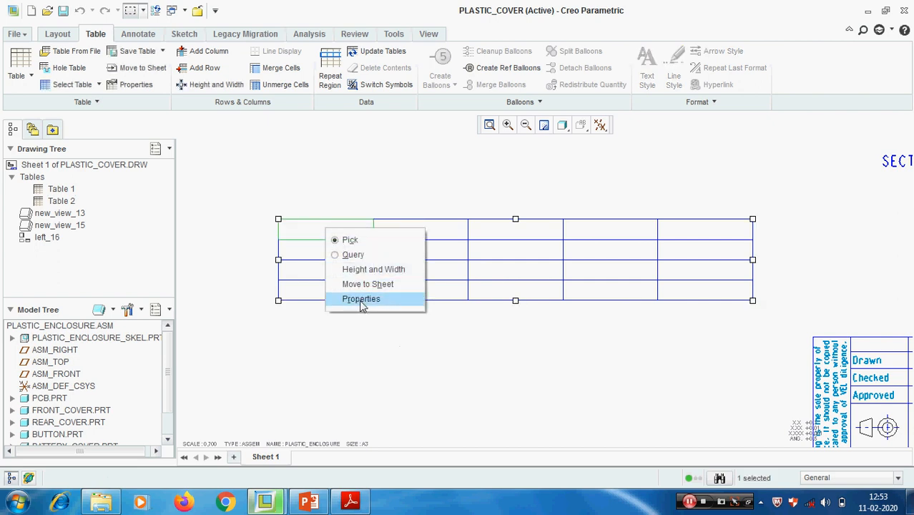
click(369, 274)
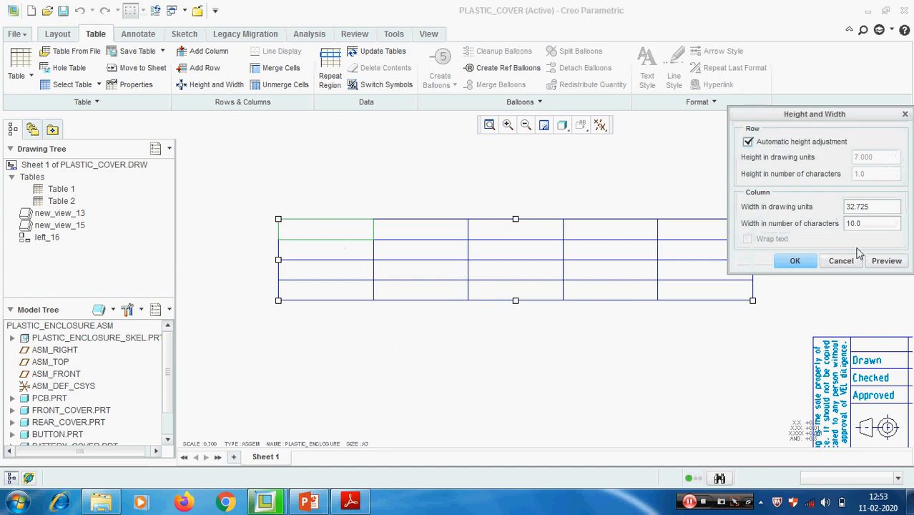
drag(869, 207, 808, 206)
text(3)
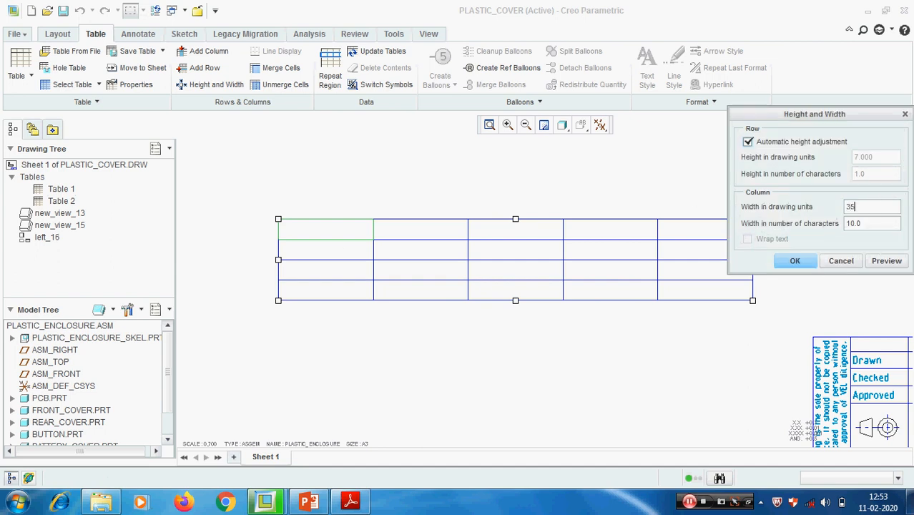
text(5)
click(887, 261)
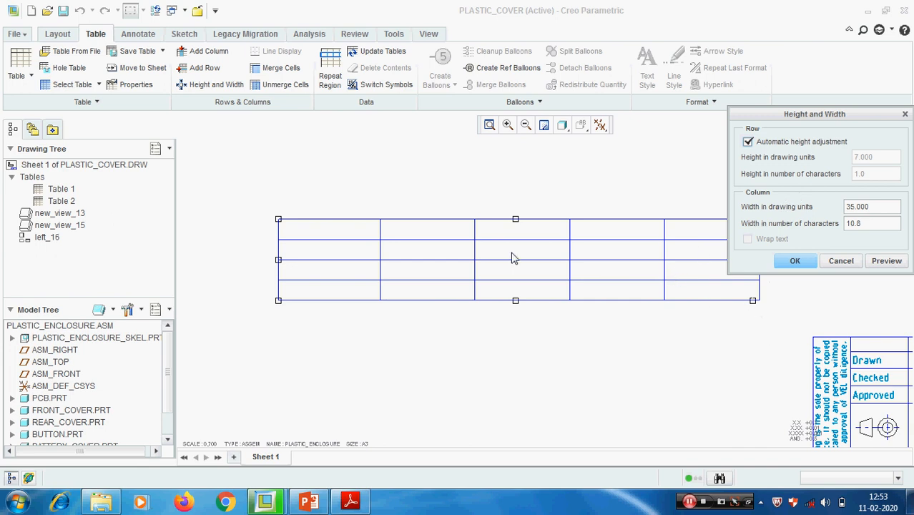
click(841, 262)
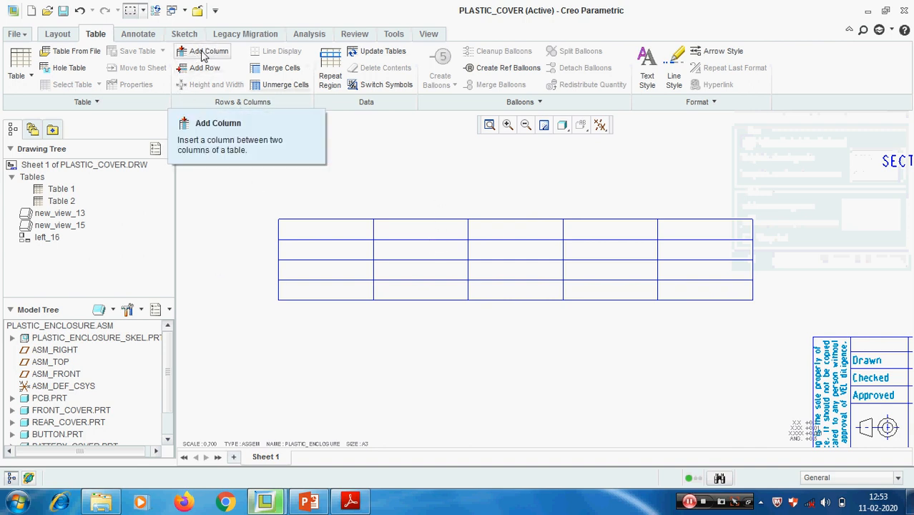
- Enter the text "ww" in all four cells of the new table's first column
click(325, 232)
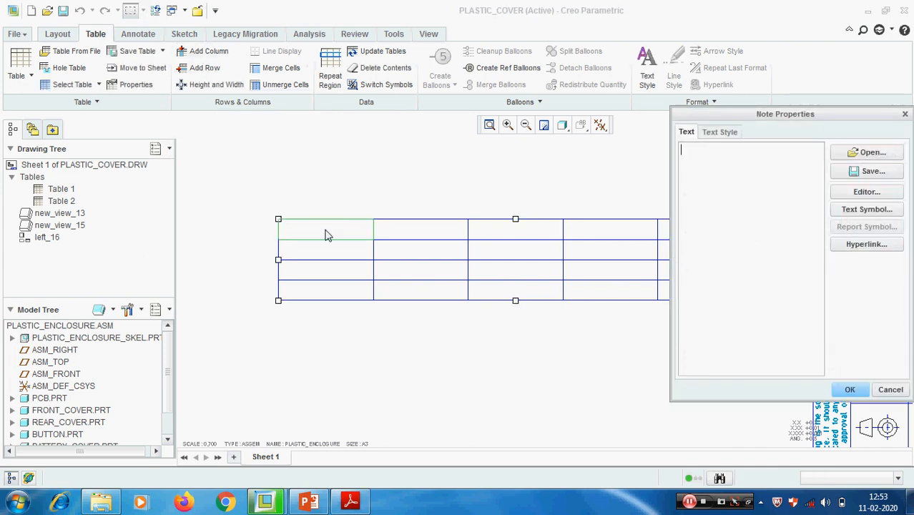
text(ww)
key(ctrl+a)
click(837, 386)
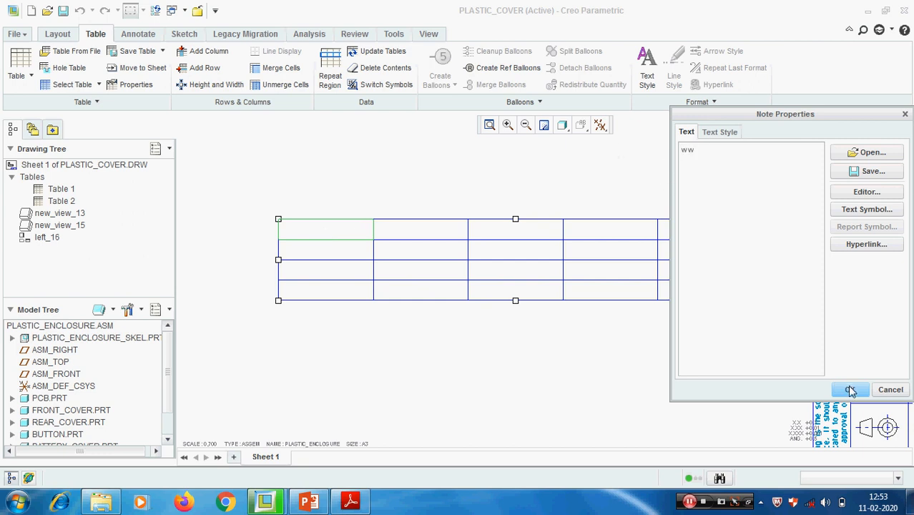
double_click(306, 251)
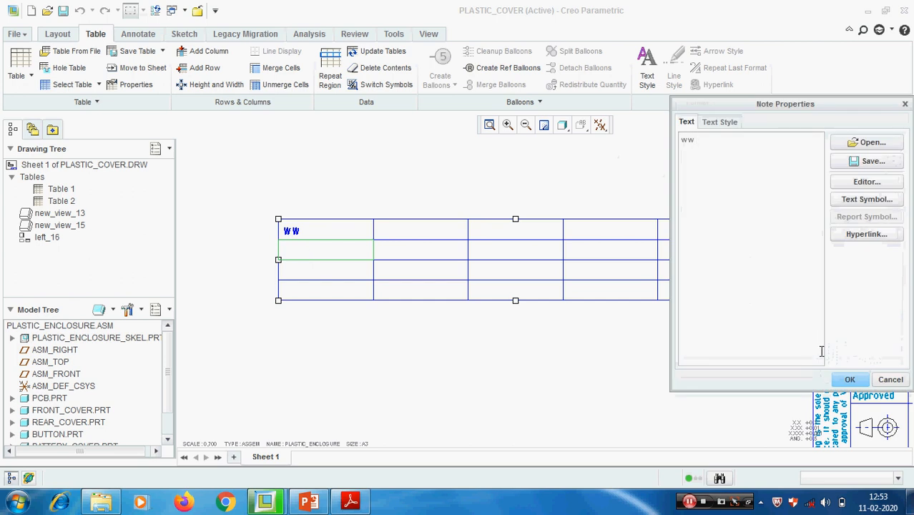
click(849, 379)
double_click(320, 277)
text(ww)
click(849, 379)
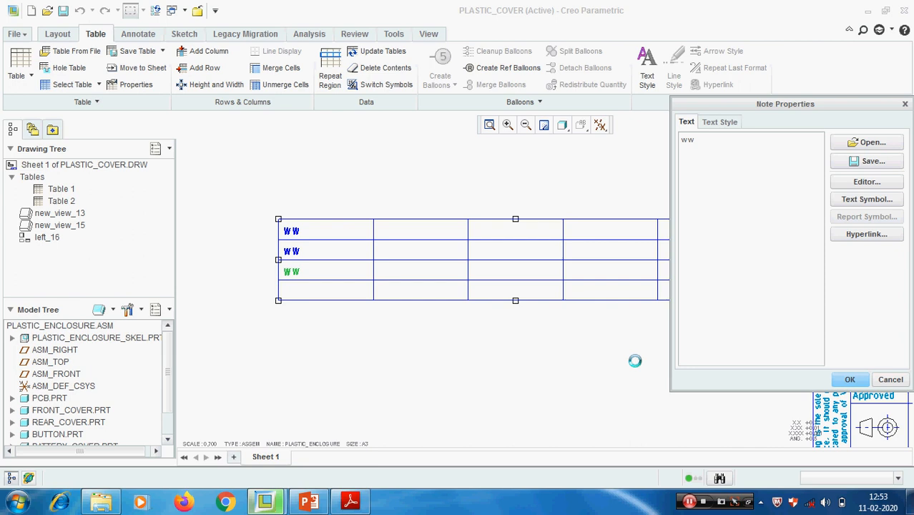
double_click(310, 296)
text(ww)
click(849, 379)
- Enter the text "ww" in the remaining four cells of the new table's first row
double_click(428, 235)
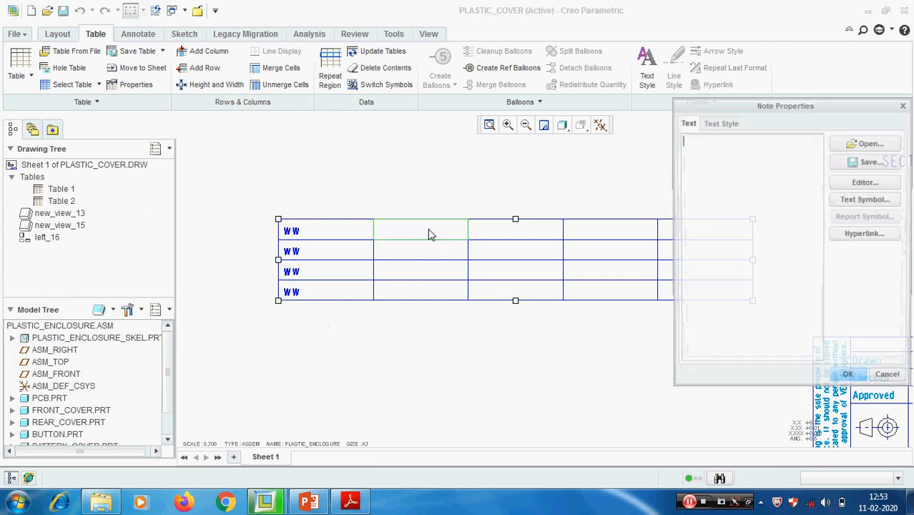
text(ww)
click(850, 379)
double_click(518, 235)
text(ww)
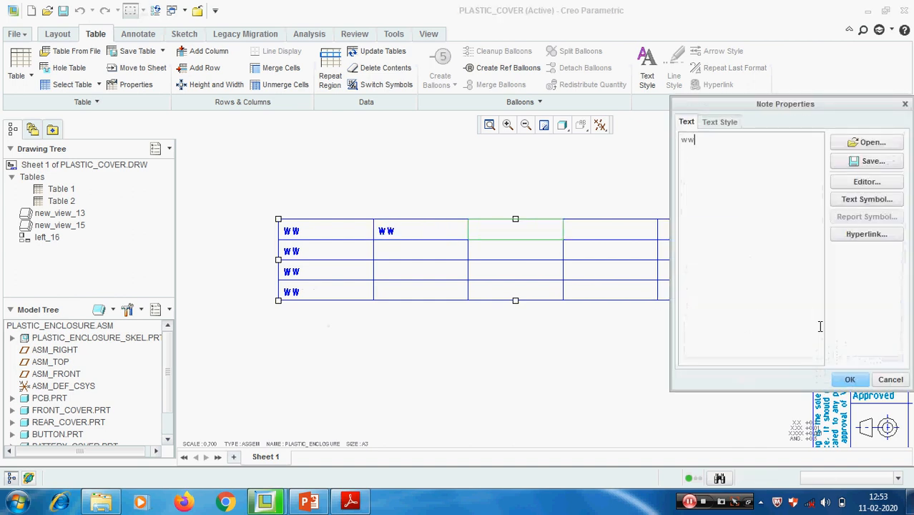
click(849, 379)
double_click(627, 237)
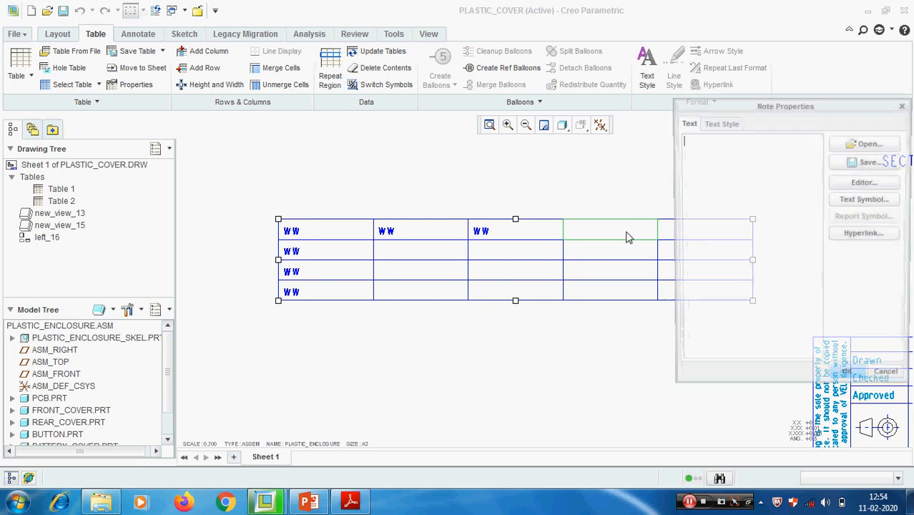
text(ww)
click(849, 379)
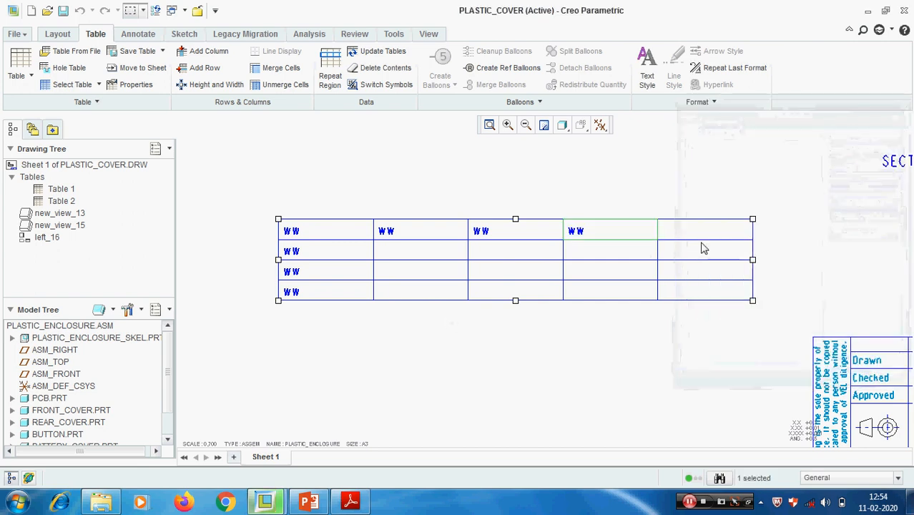
double_click(699, 230)
text(ww)
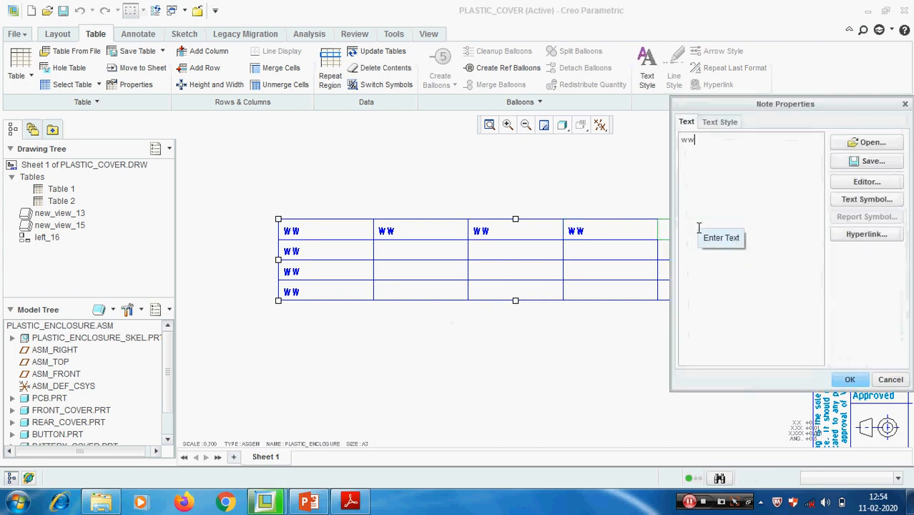
click(847, 378)
scroll(628, 275, down, 2)
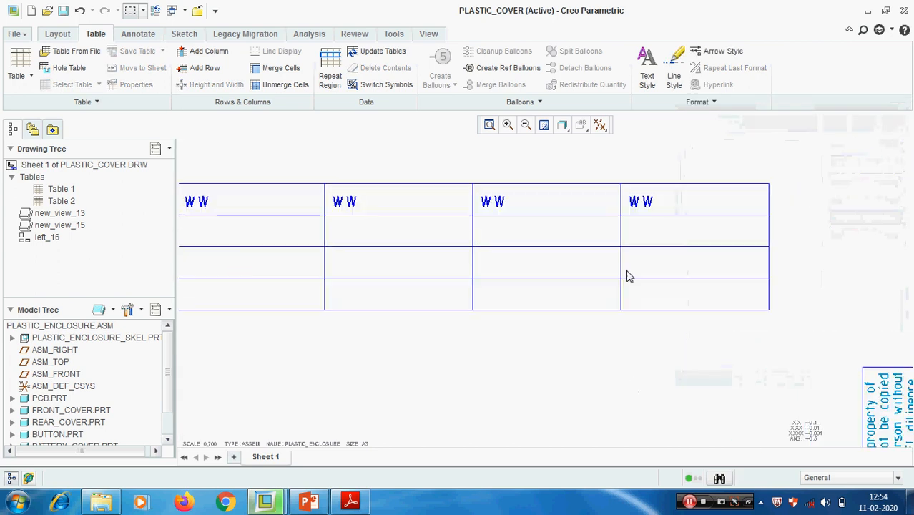
- Center the text horizontally in the last cell of the table's first row and preview the change
double_click(665, 206)
click(719, 122)
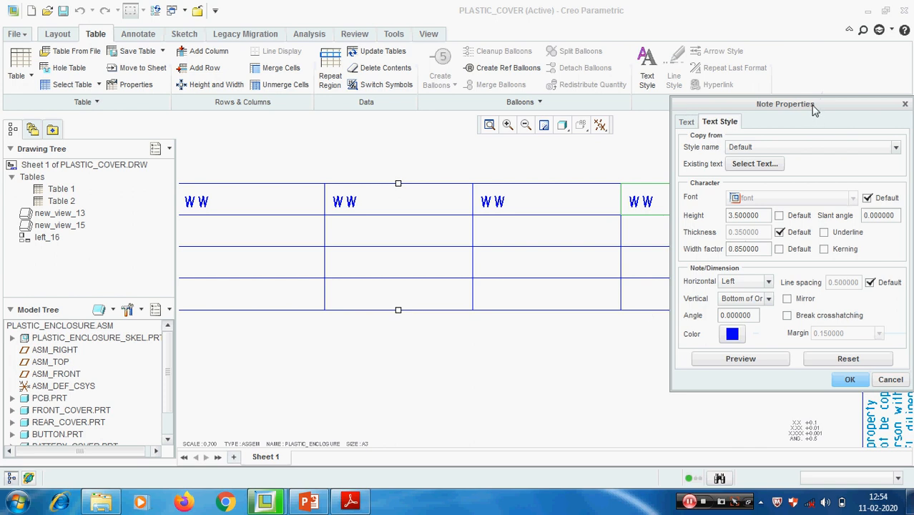
drag(813, 108, 821, 99)
scroll(390, 229, down, 3)
scroll(596, 228, up, 3)
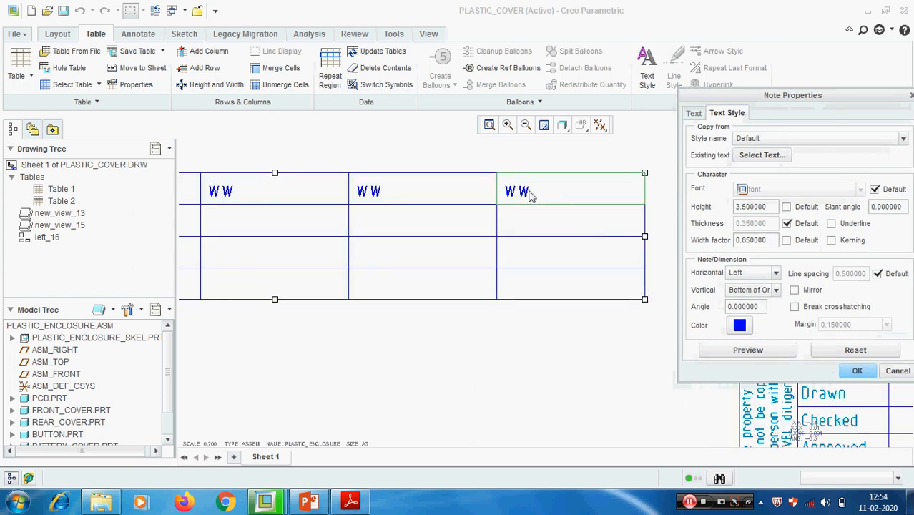
click(777, 274)
click(759, 294)
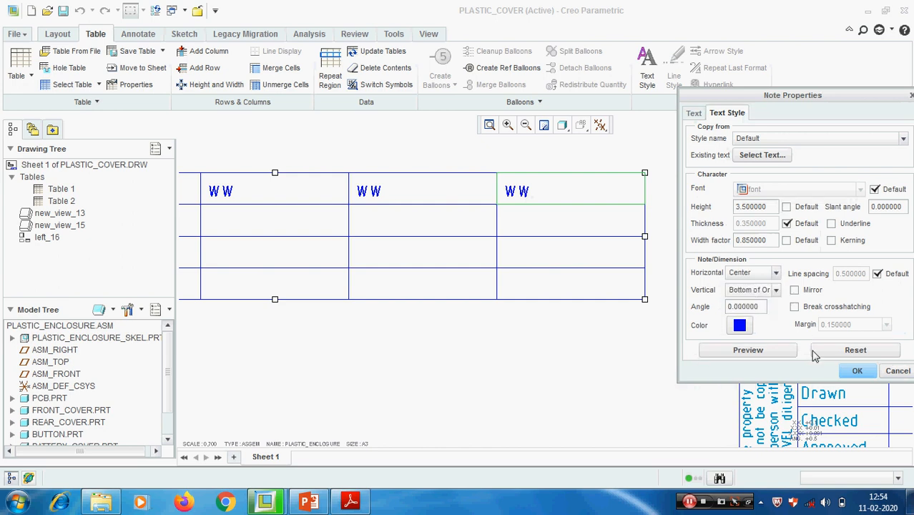
click(769, 355)
- Apply the Sketch system color to the text in the last cell of the table's first row
click(739, 325)
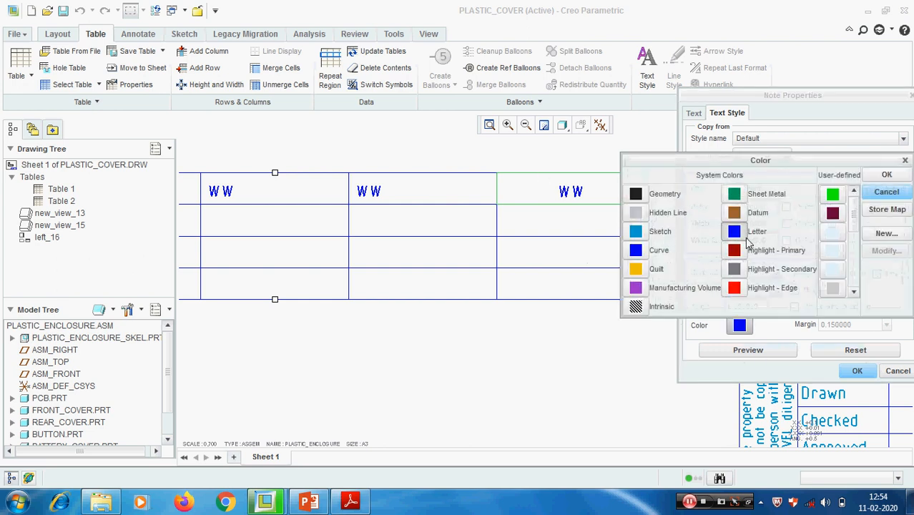
click(636, 232)
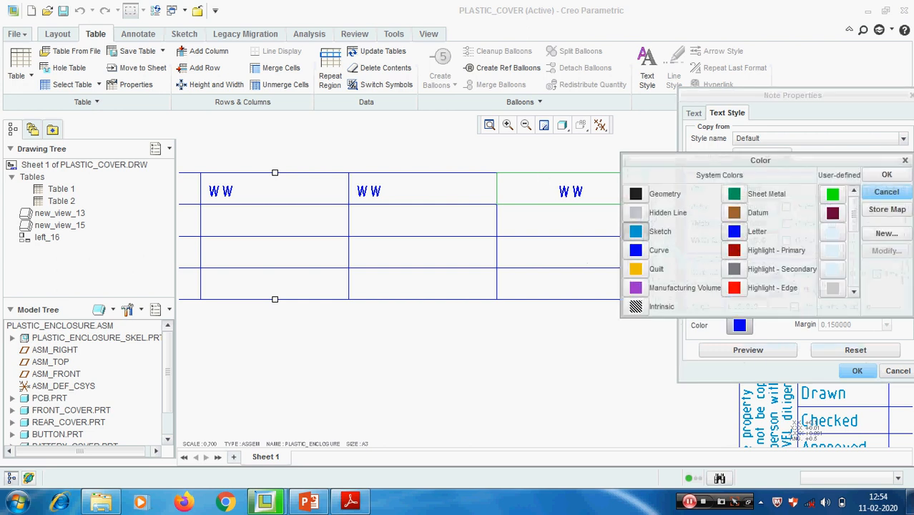
click(887, 175)
click(752, 354)
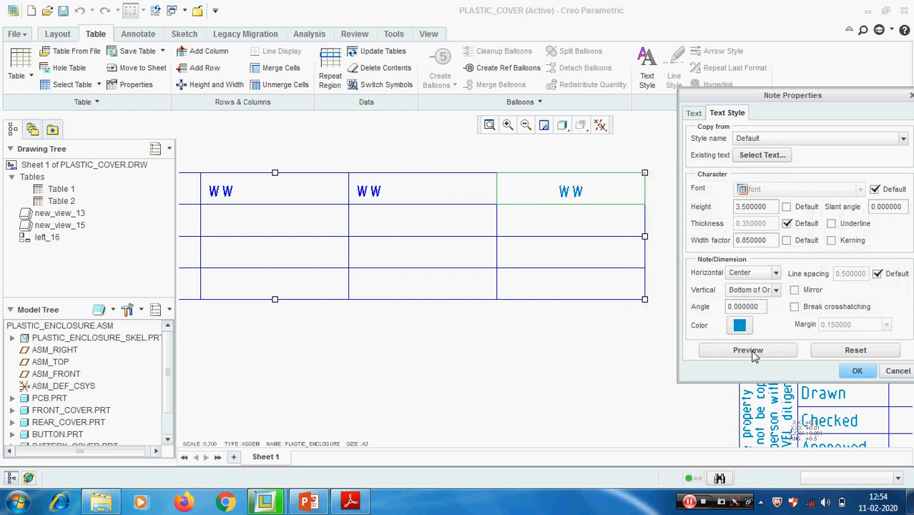
click(857, 371)
scroll(591, 331, up, 3)
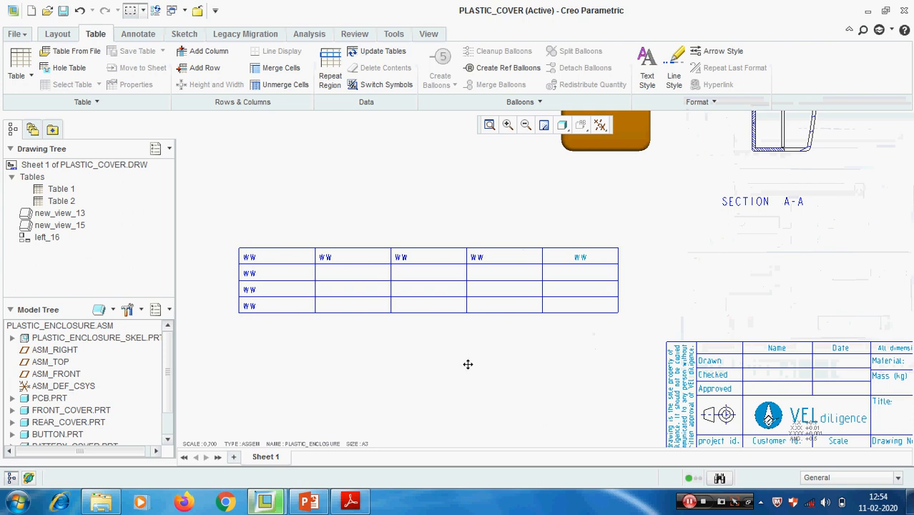
scroll(409, 301, down, 2)
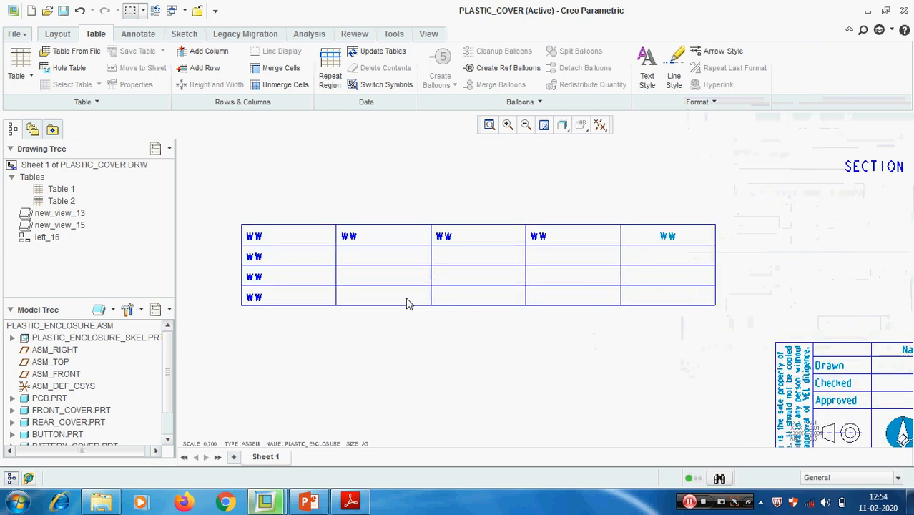
- Insert a row between the table's second and third rows and a column between its second and third columns
click(205, 71)
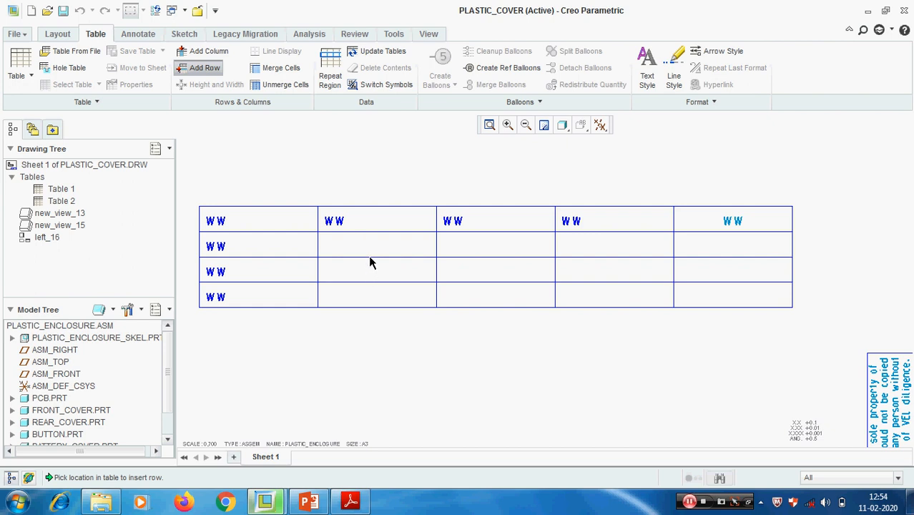
click(370, 262)
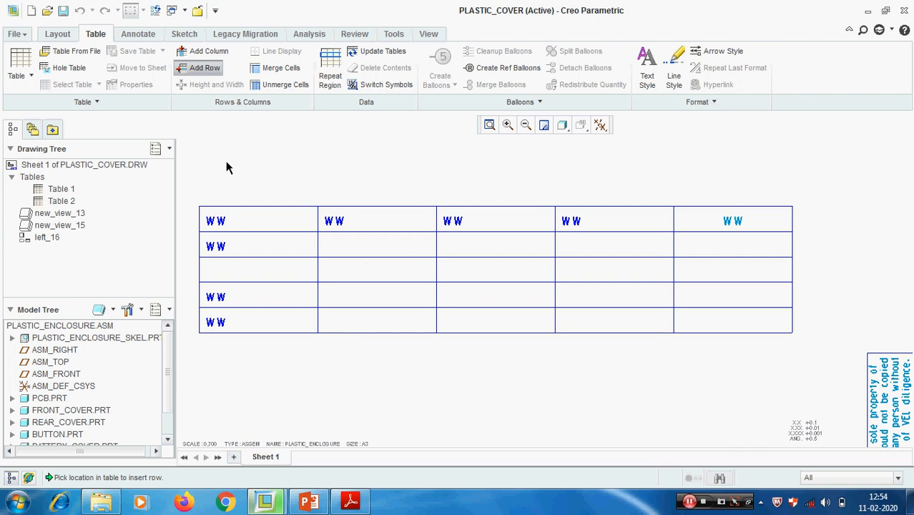
click(209, 52)
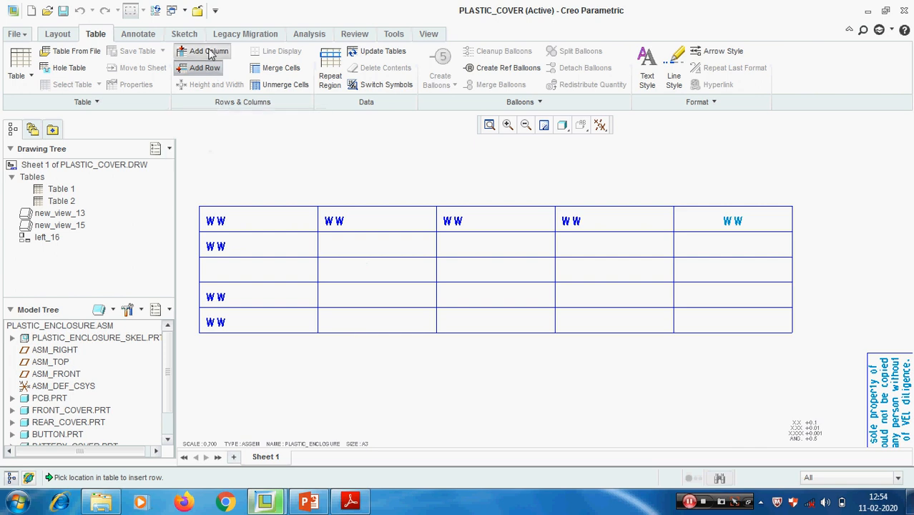
click(438, 275)
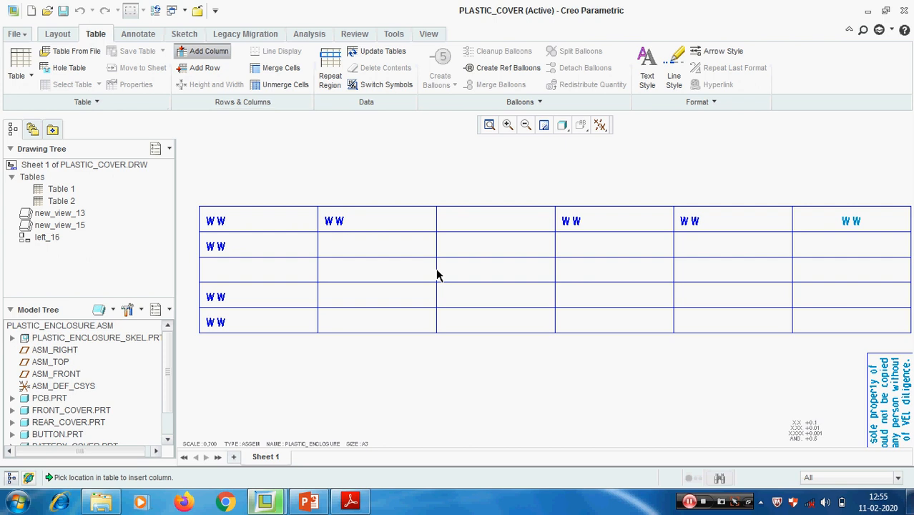
- Merge the second, third and fourth cells of the table's second row
click(272, 71)
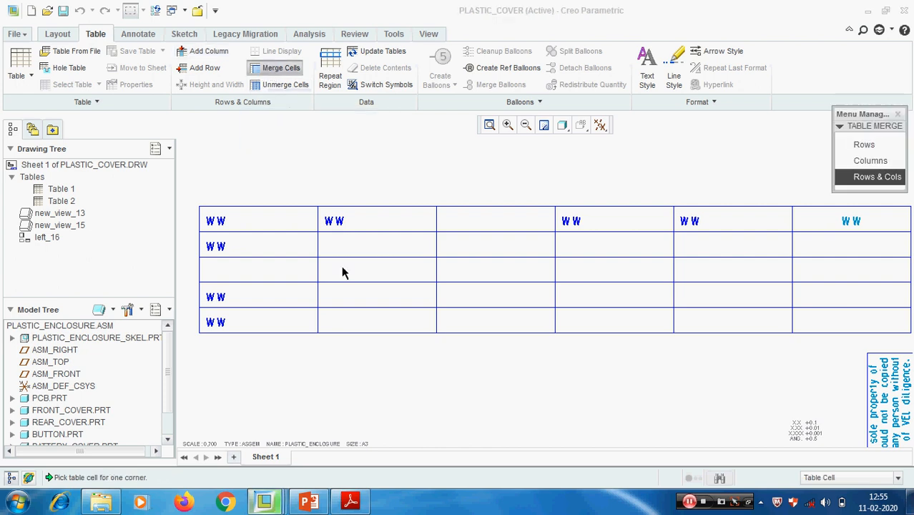
click(382, 251)
click(464, 252)
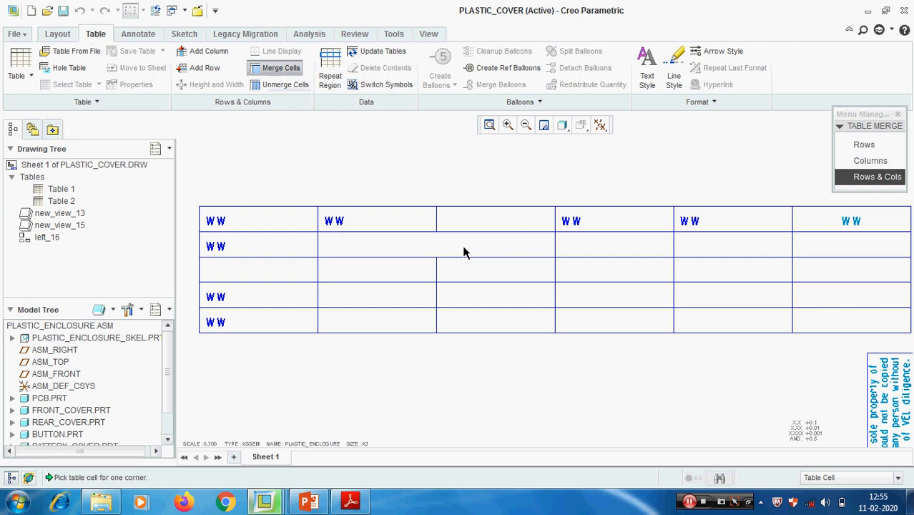
click(498, 251)
click(591, 250)
- Unmerge the combined cells in the table's second row
click(279, 84)
click(403, 250)
click(402, 250)
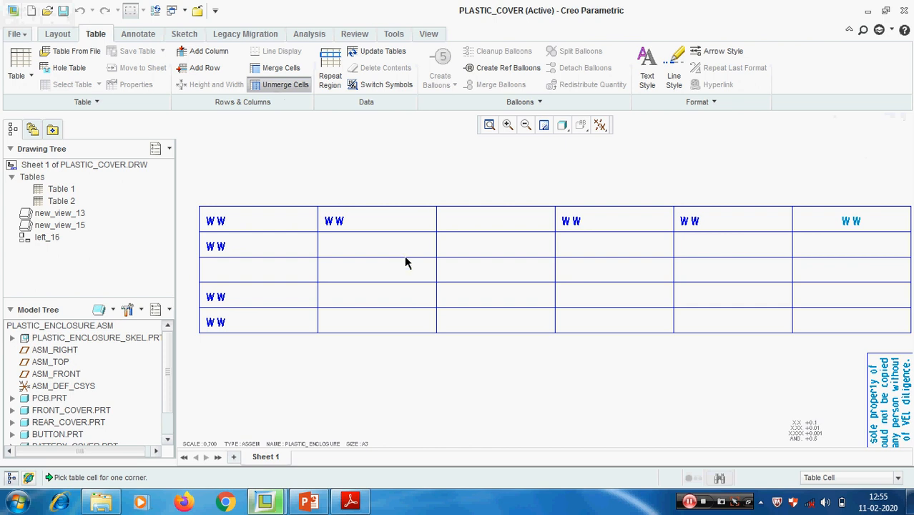
scroll(422, 379, down, 3)
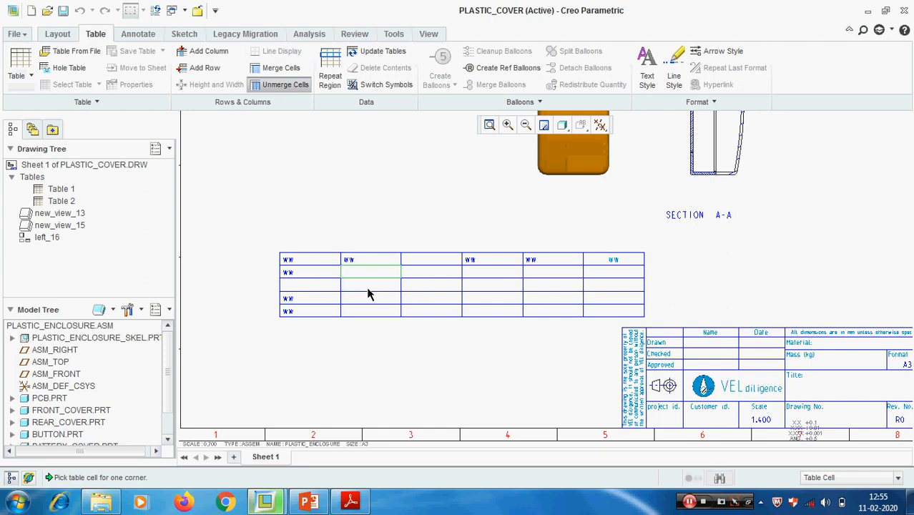
scroll(368, 293, up, 2)
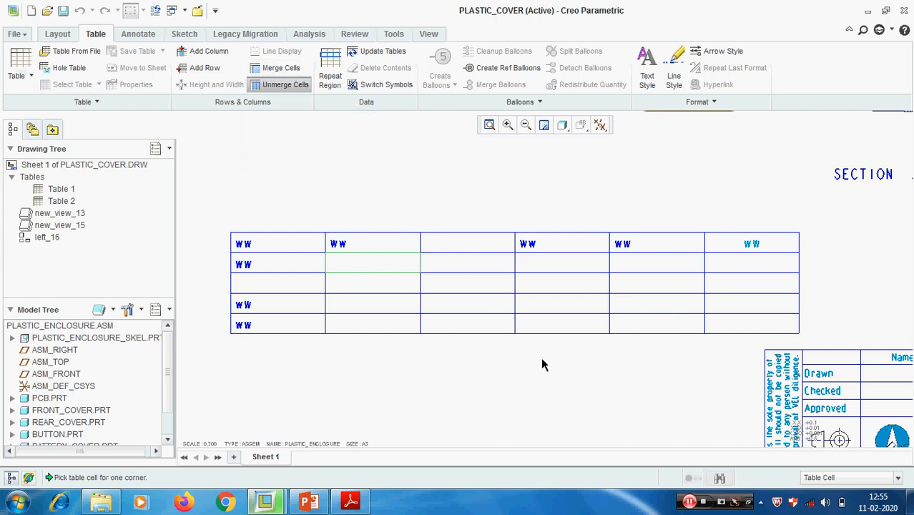
middle_click(500, 368)
- Move the table with the "ww" entries up and to the left on the sheet
scroll(433, 358, down, 1)
scroll(435, 356, up, 2)
middle_drag(518, 344, 398, 247)
scroll(408, 267, down, 3)
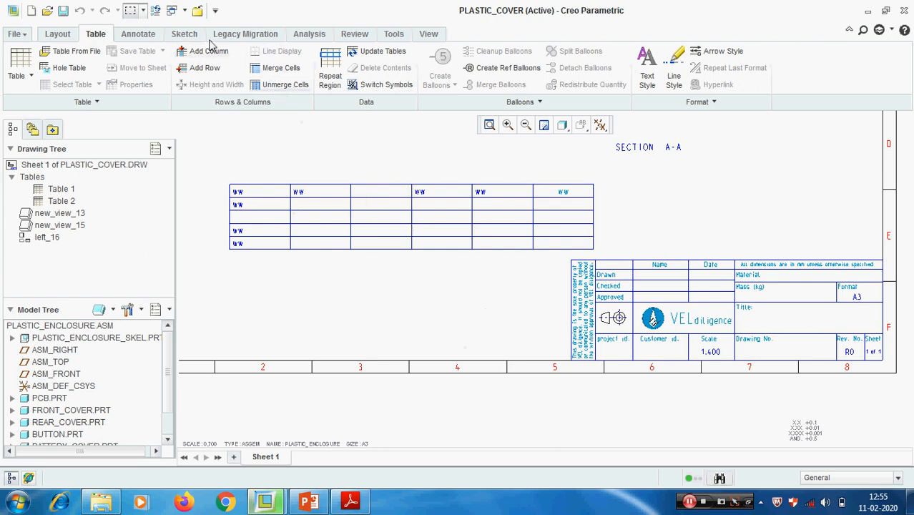
scroll(429, 273, down, 2)
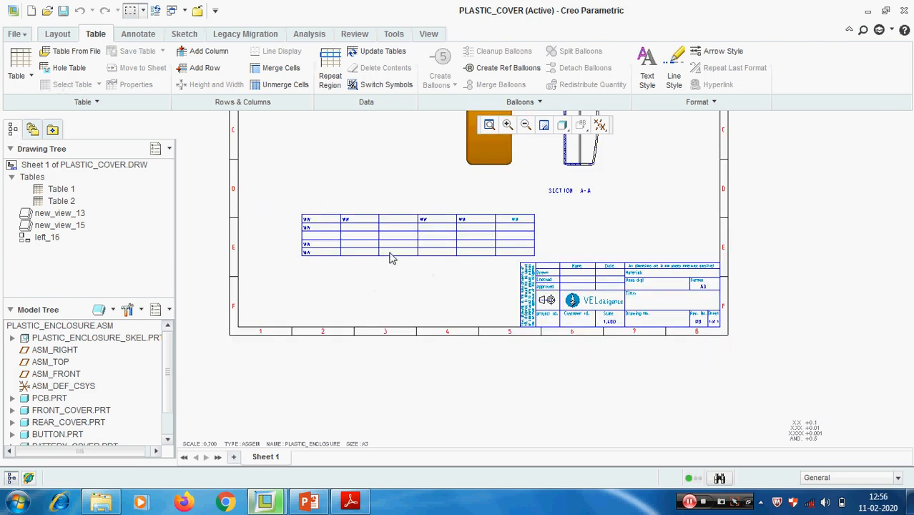
scroll(384, 279, down, 2)
scroll(394, 294, up, 2)
drag(286, 220, 560, 296)
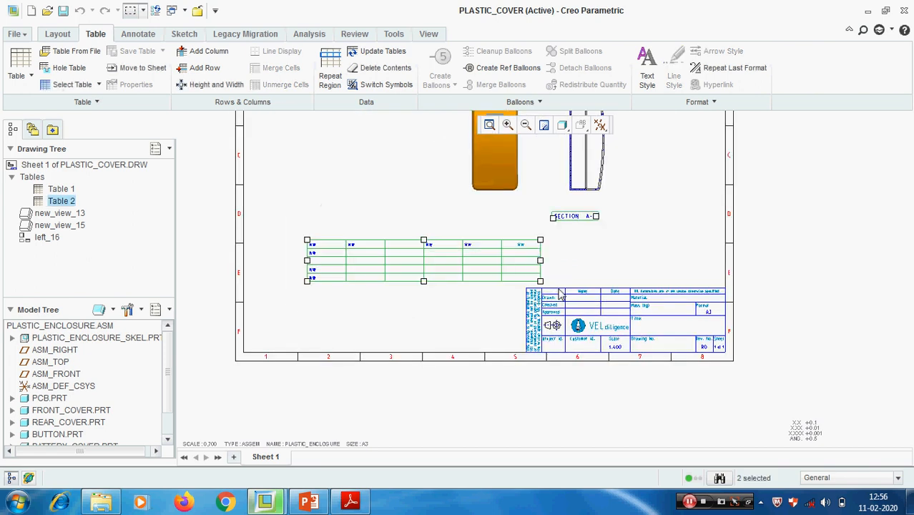
click(590, 271)
click(312, 251)
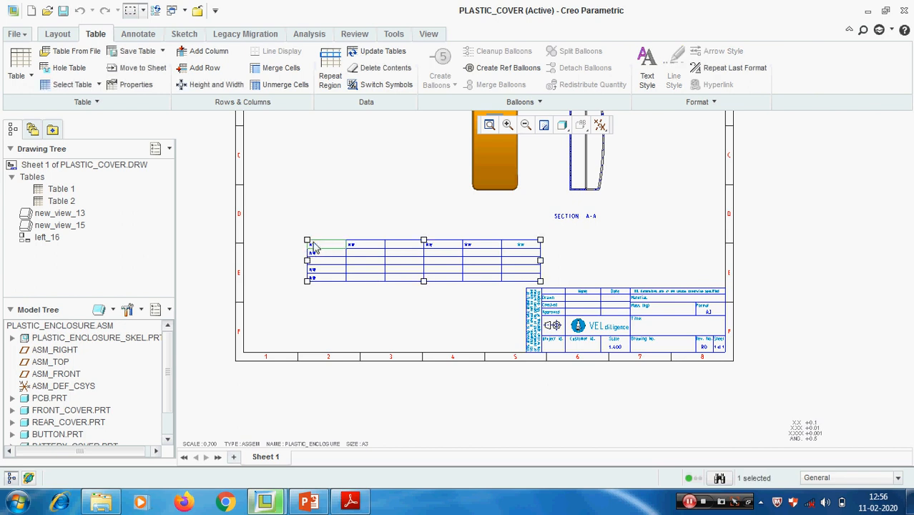
drag(306, 239, 269, 213)
click(607, 243)
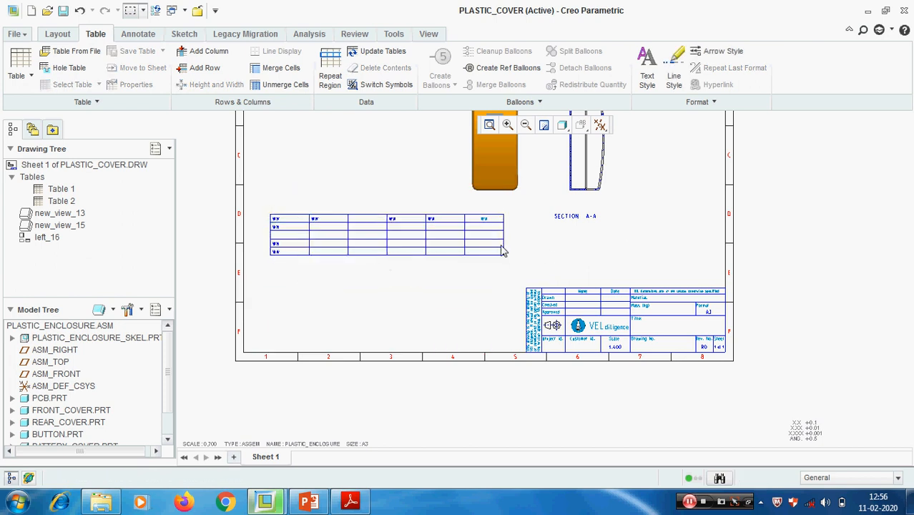
- Delete the whole table containing the "ww" entries from the sheet
drag(519, 262, 253, 199)
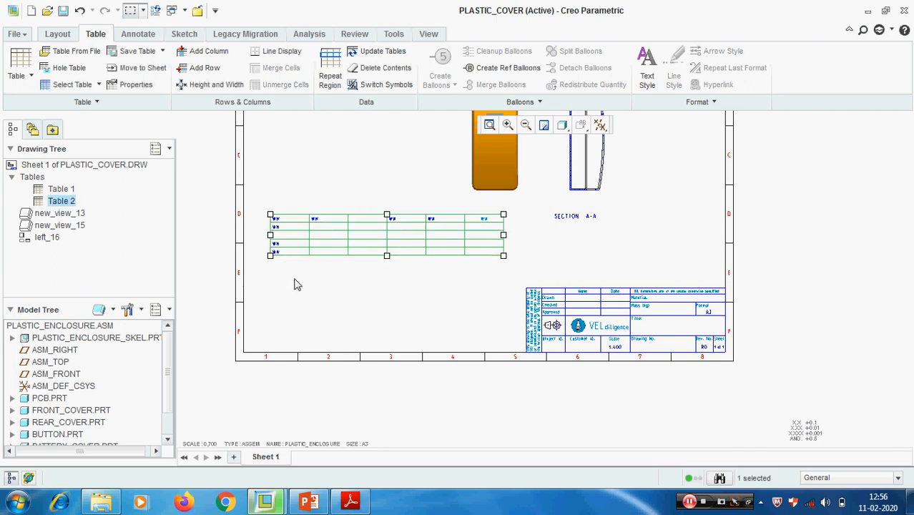
key(Delete)
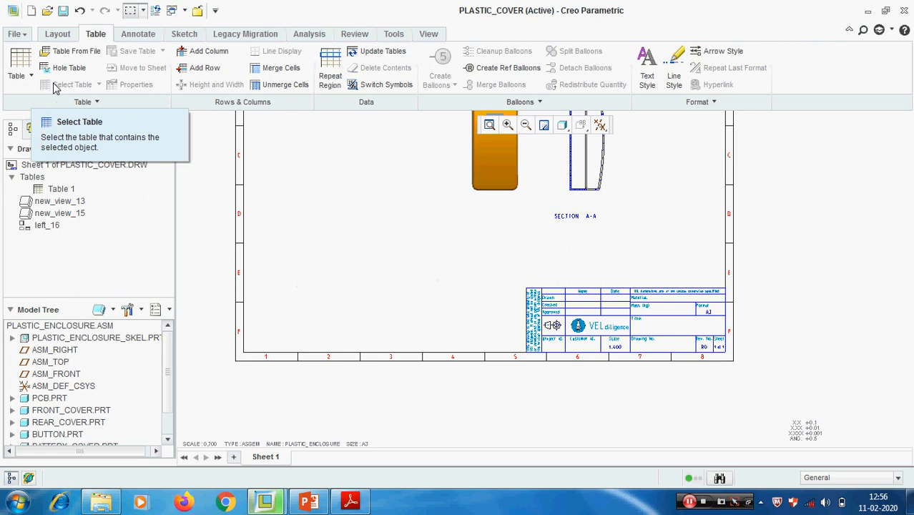
- Insert the first predefined table from the Assembly folder of System Tables directly above the title block
click(76, 52)
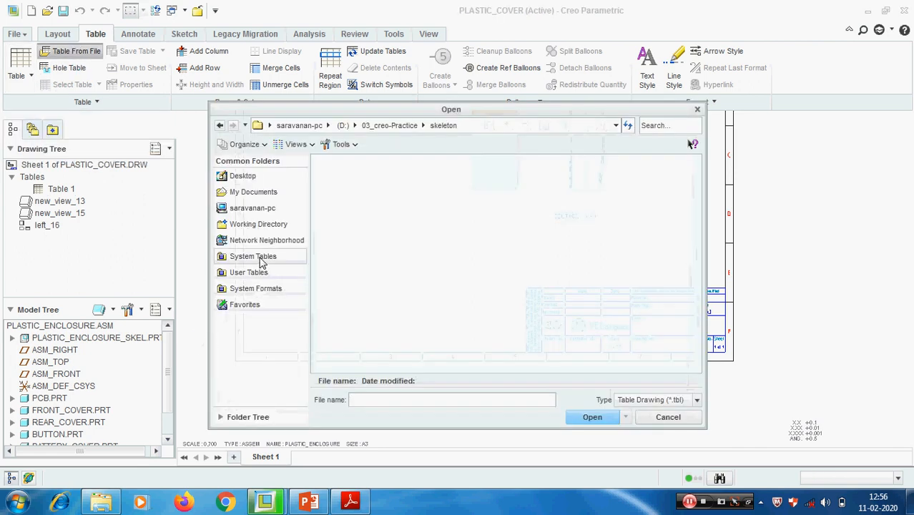
click(258, 259)
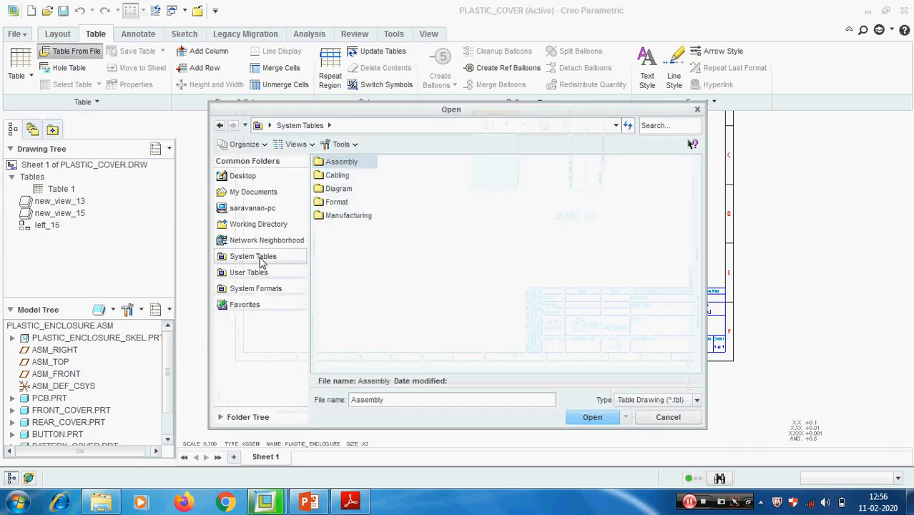
double_click(341, 162)
double_click(350, 163)
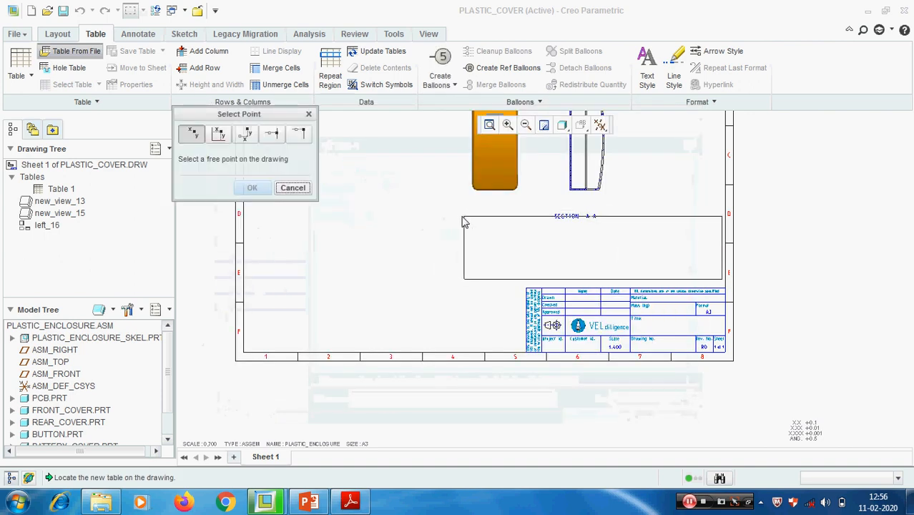
scroll(755, 214, up, 3)
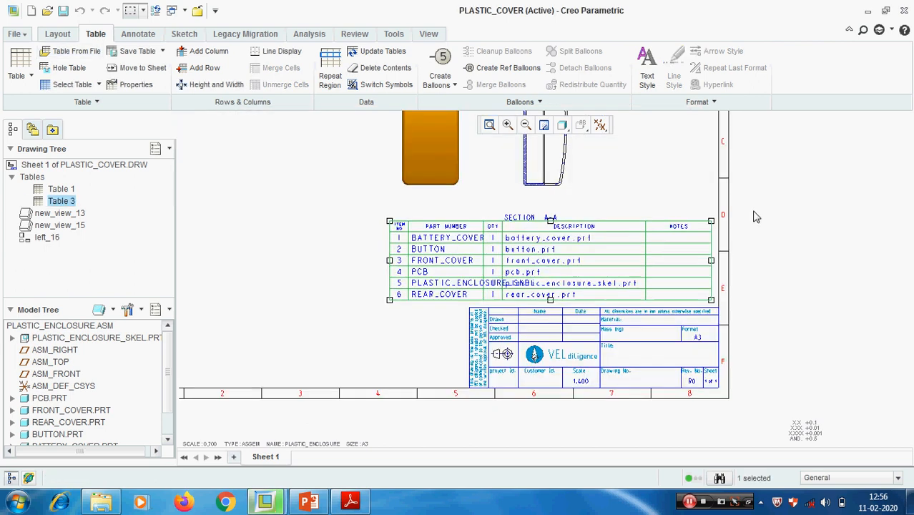
mouse_move(602, 189)
ctrl+middle_down()
mouse_move(643, 255)
mouse_move(697, 289)
ctrl+middle_up()
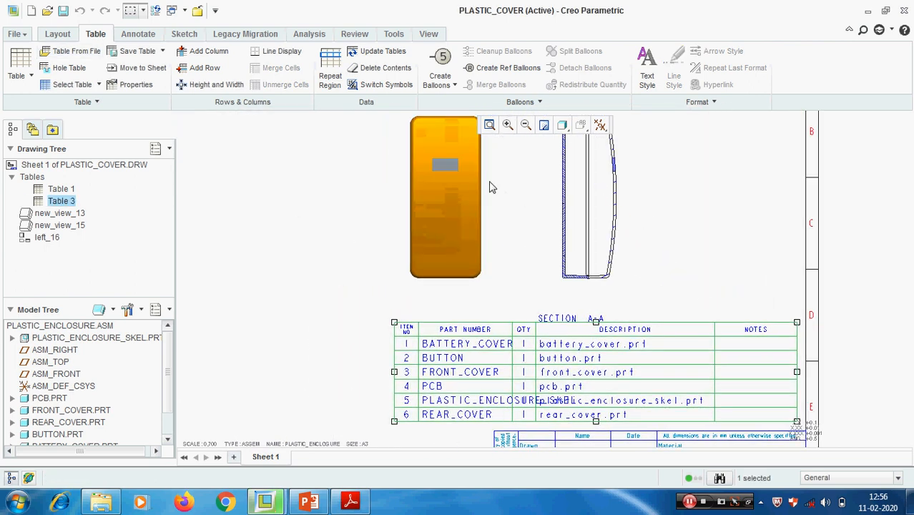
- Move the orange shaded enclosure view toward the left side of the sheet
click(443, 192)
key(ctrl+d)
drag(332, 182, 300, 187)
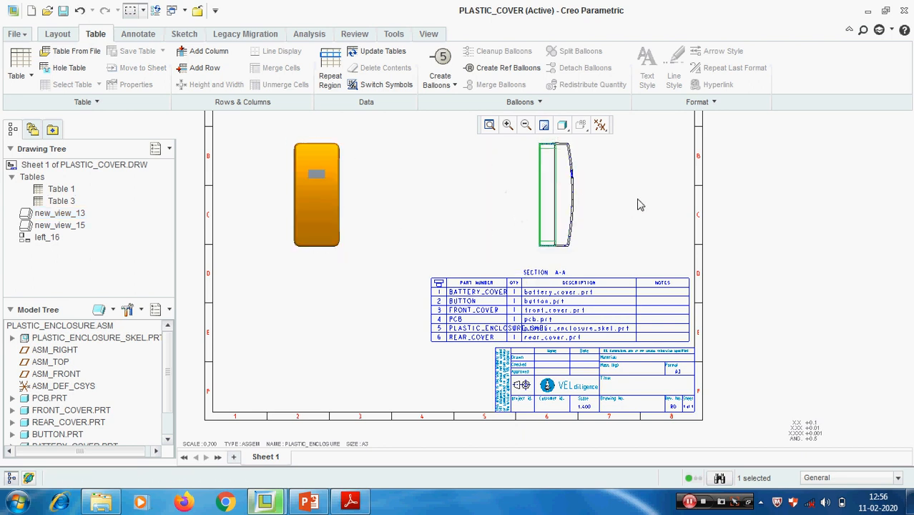
scroll(622, 201, up, 2)
scroll(505, 208, down, 2)
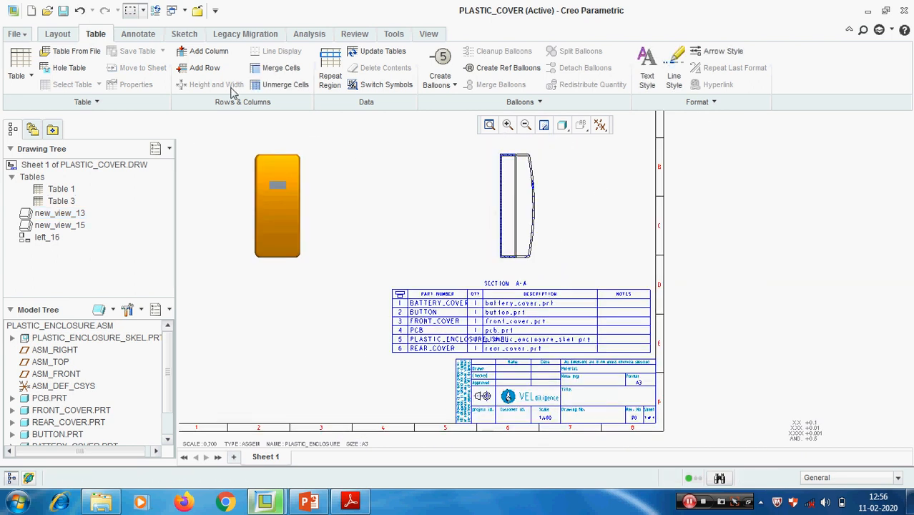
- Move the section A-A view left so it sits closer to the shaded enclosure view
click(57, 33)
click(529, 203)
drag(522, 191, 391, 179)
click(604, 204)
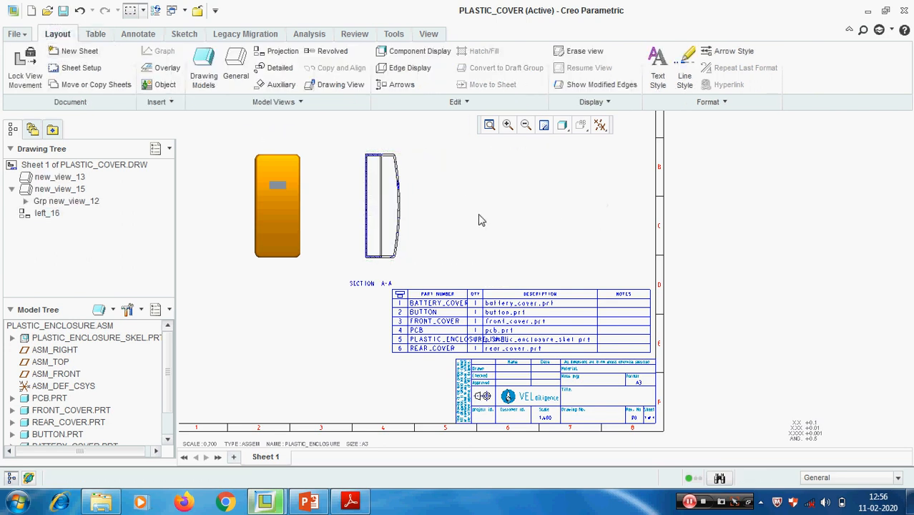
scroll(479, 207, up, 3)
scroll(441, 327, down, 4)
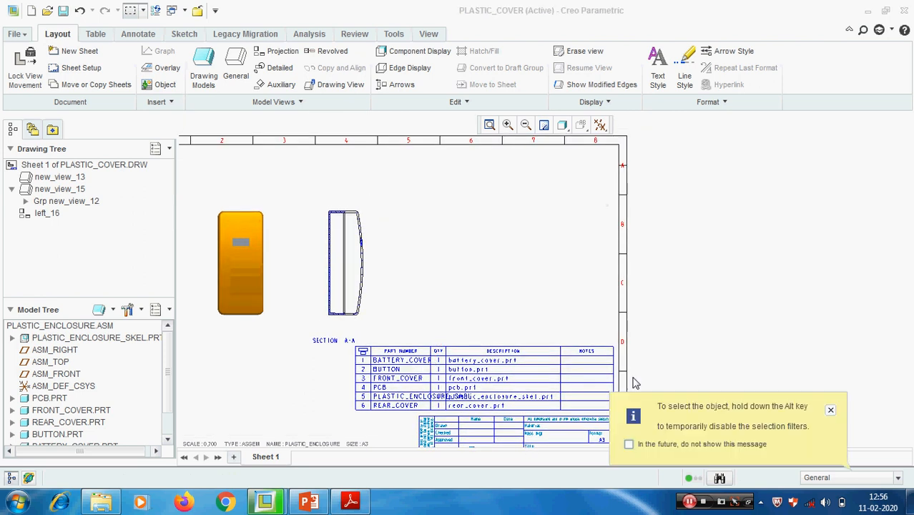
- Dismiss the selection filter notice and select the parts table above the title block
click(829, 409)
click(830, 410)
scroll(433, 375, up, 4)
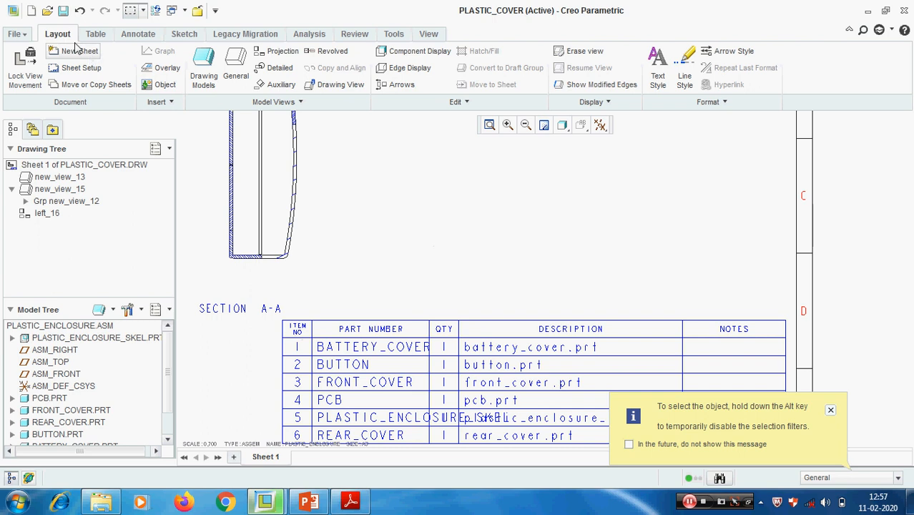
click(95, 33)
scroll(419, 281, down, 1)
scroll(420, 281, down, 1)
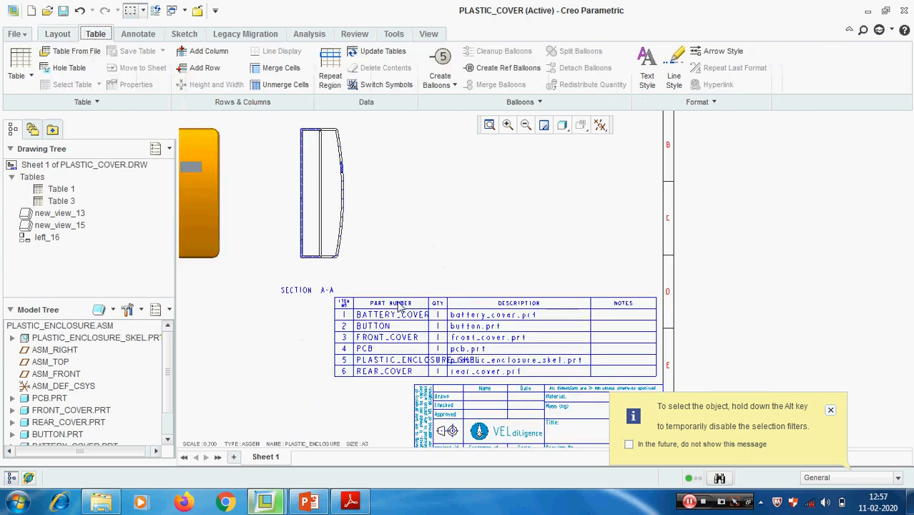
click(398, 303)
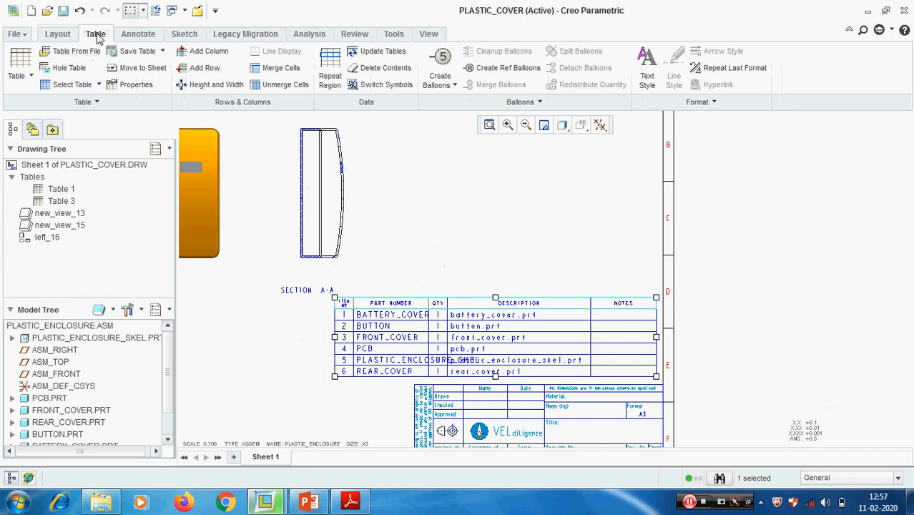
click(52, 34)
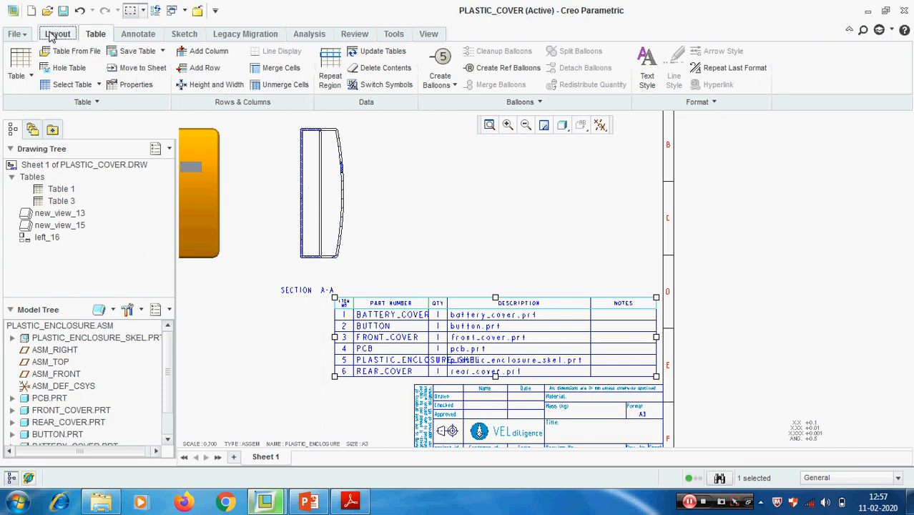
click(96, 34)
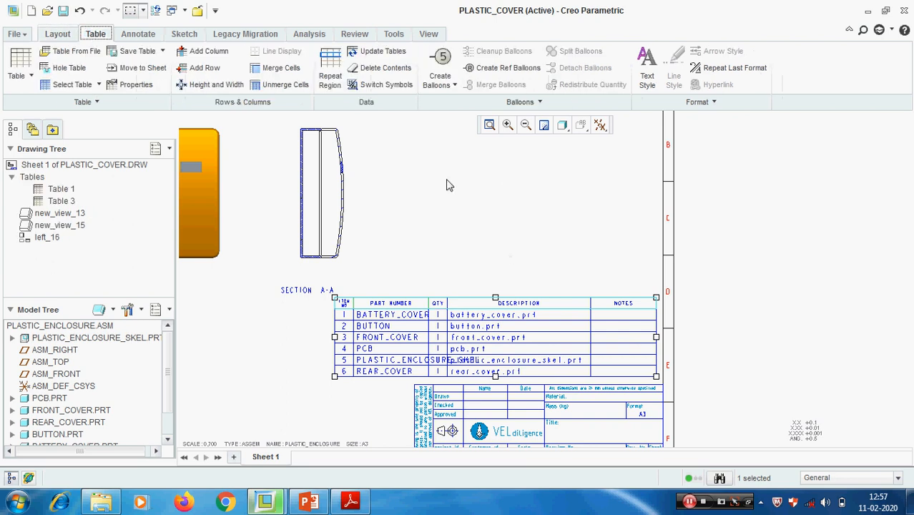
click(135, 38)
click(57, 35)
click(95, 33)
- Move the selected parts table straight up to the upper edge of the sheet border
scroll(400, 317, down, 2)
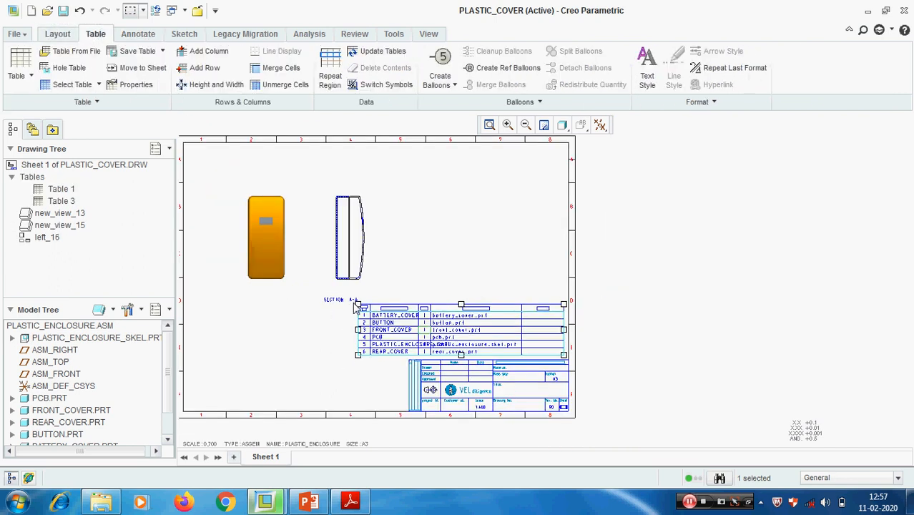
drag(357, 303, 358, 146)
click(657, 205)
scroll(361, 240, up, 2)
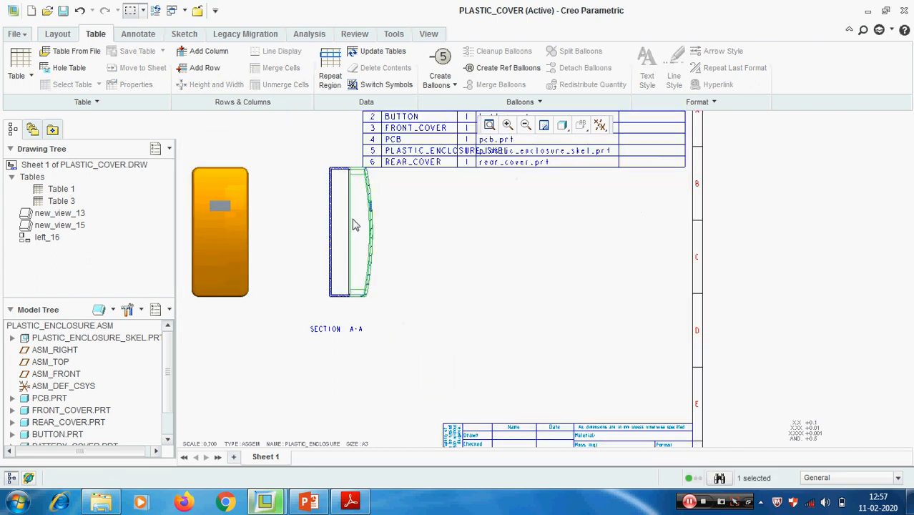
- Move the section A-A view and the orange shaded enclosure view down the sheet, clear of the parts table
click(57, 34)
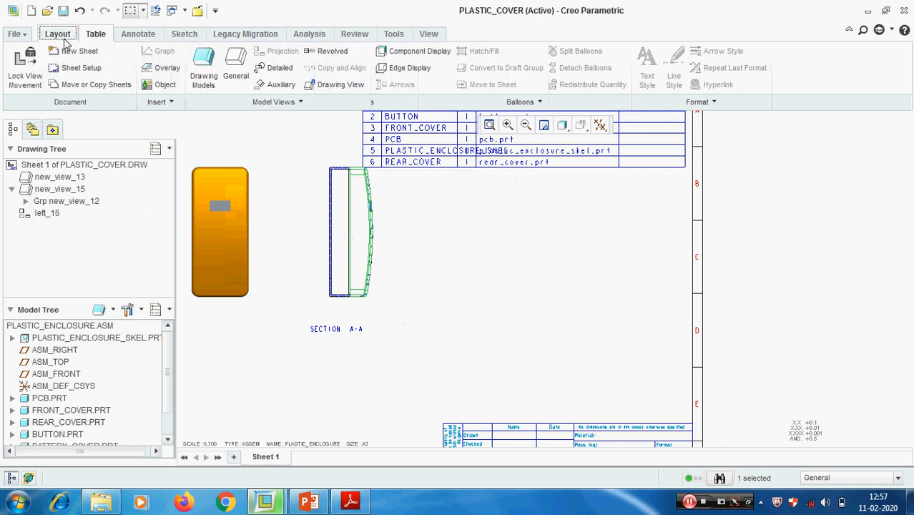
click(350, 220)
drag(350, 220, 345, 257)
click(204, 232)
drag(215, 220, 212, 284)
scroll(487, 297, up, 1)
click(517, 238)
scroll(530, 303, down, 3)
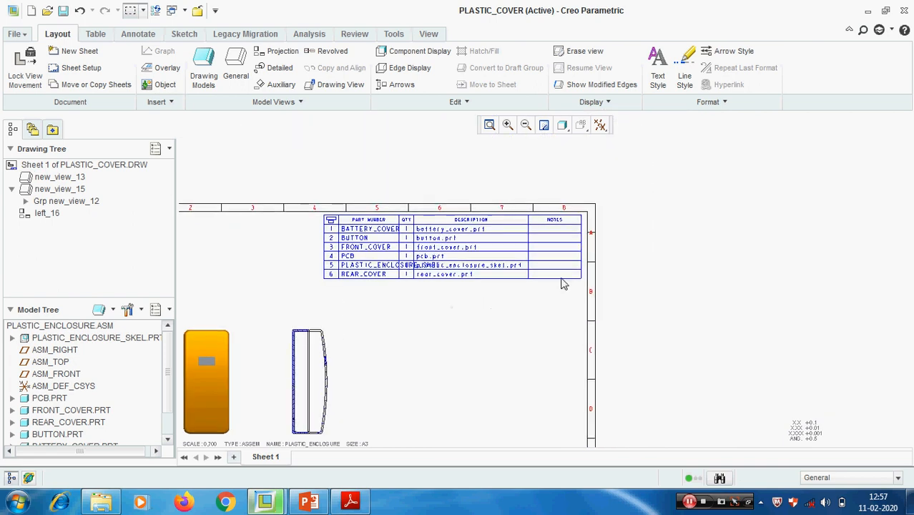
- Set the PART NUMBER column's width in the parts table to 75 drawing units
middle_drag(436, 328, 426, 363)
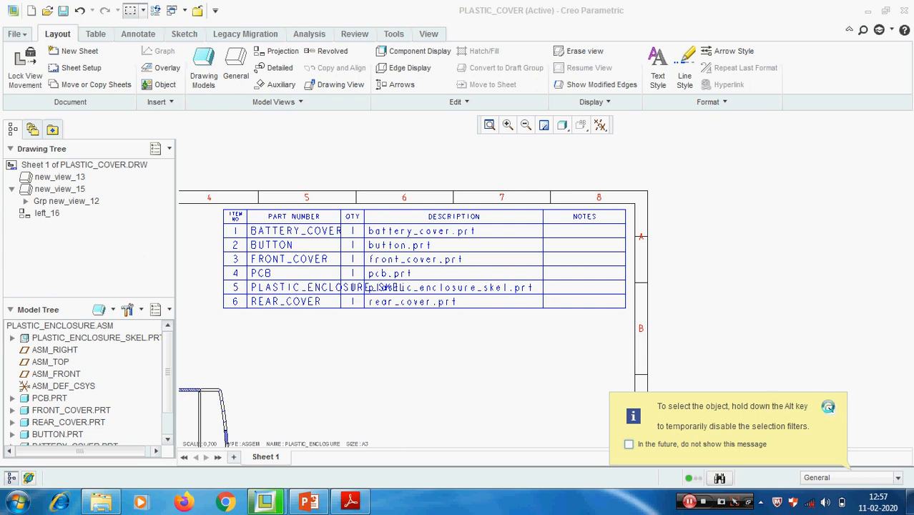
click(828, 407)
click(95, 33)
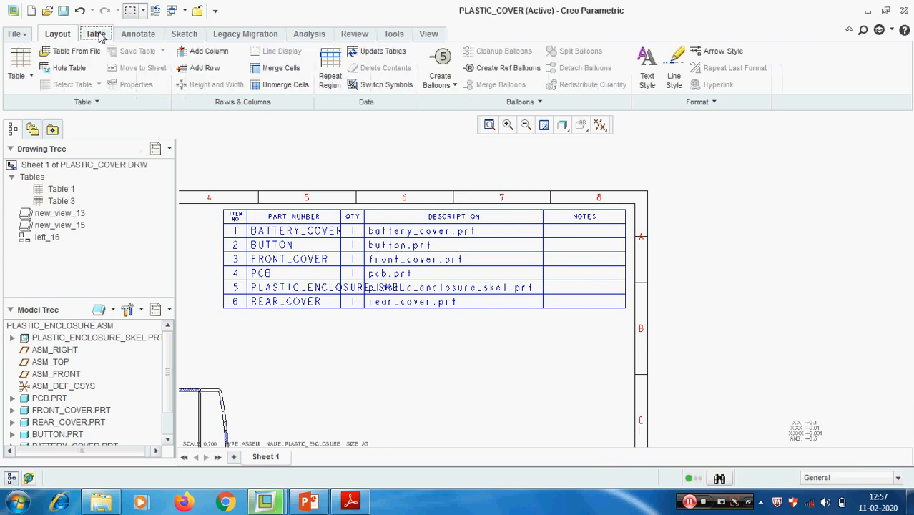
click(290, 279)
right_click(290, 277)
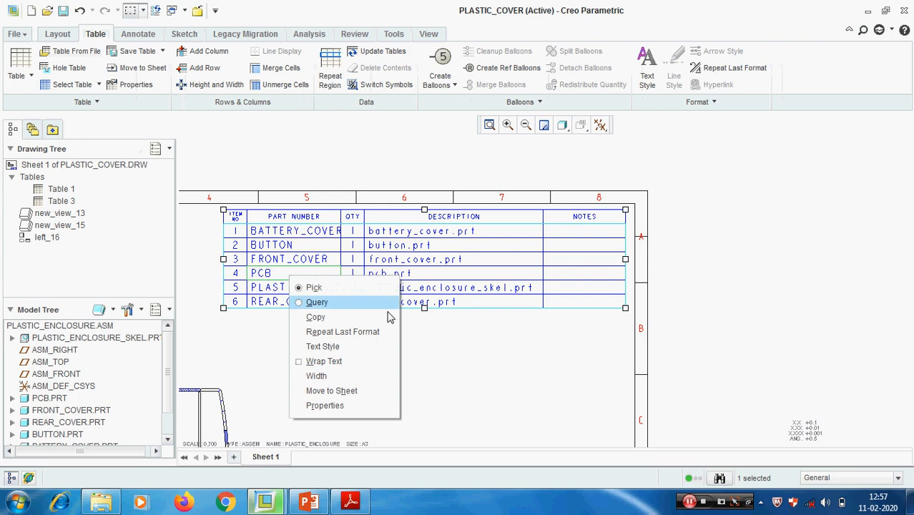
click(344, 381)
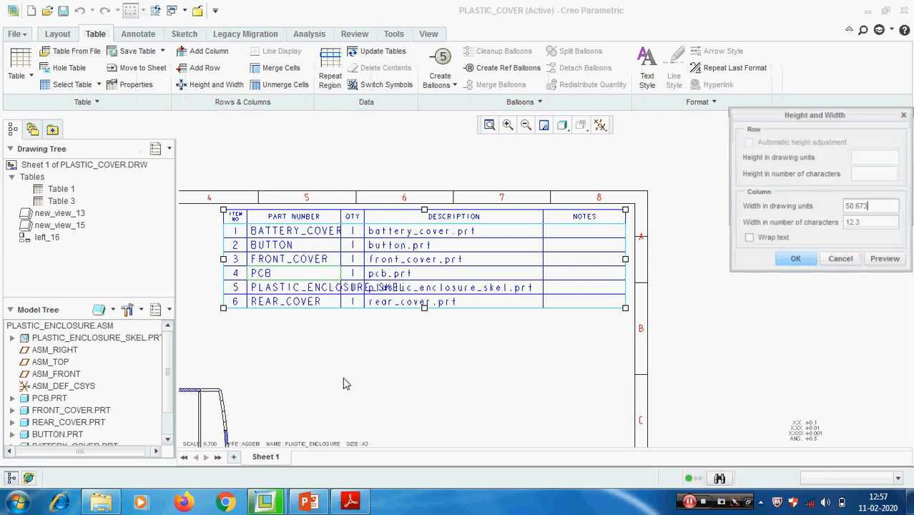
drag(885, 206, 785, 198)
text(75)
click(887, 260)
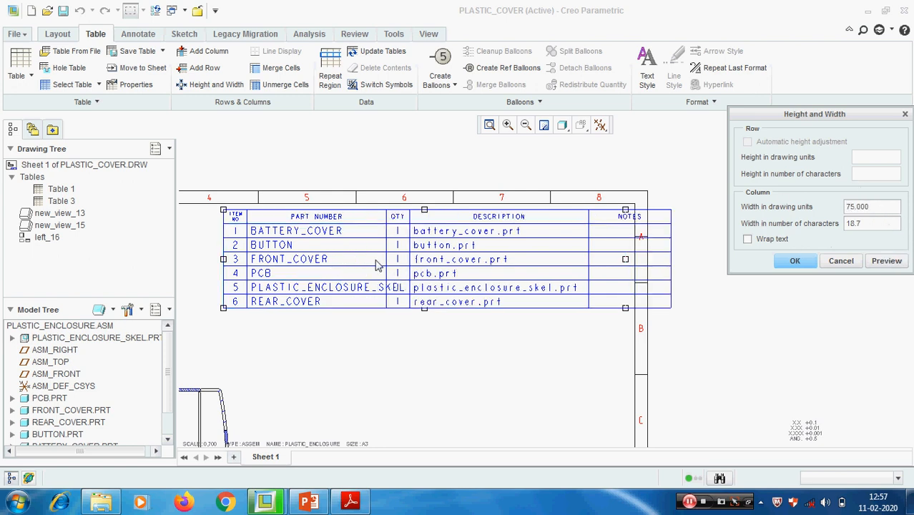
click(794, 261)
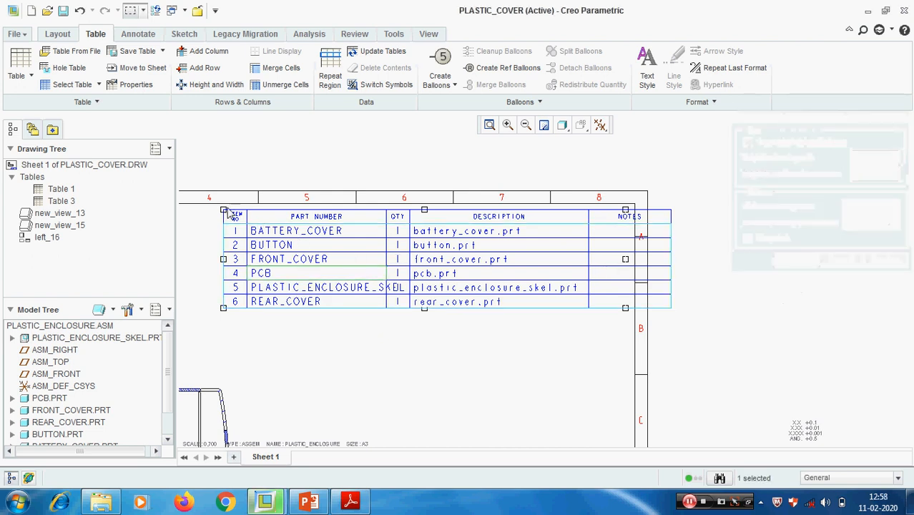
- Preview the PART NUMBER column with a width of 85 drawing units
scroll(707, 261, down, 1)
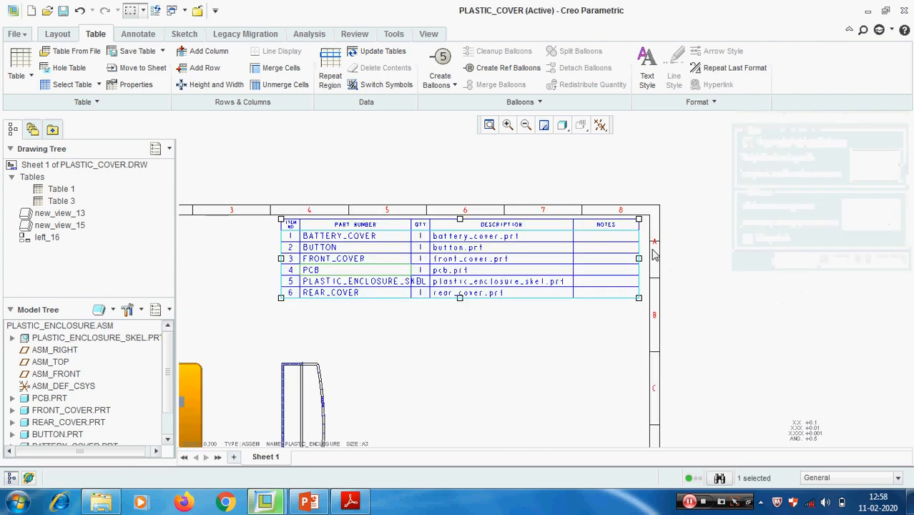
click(381, 307)
scroll(381, 307, up, 1)
click(380, 281)
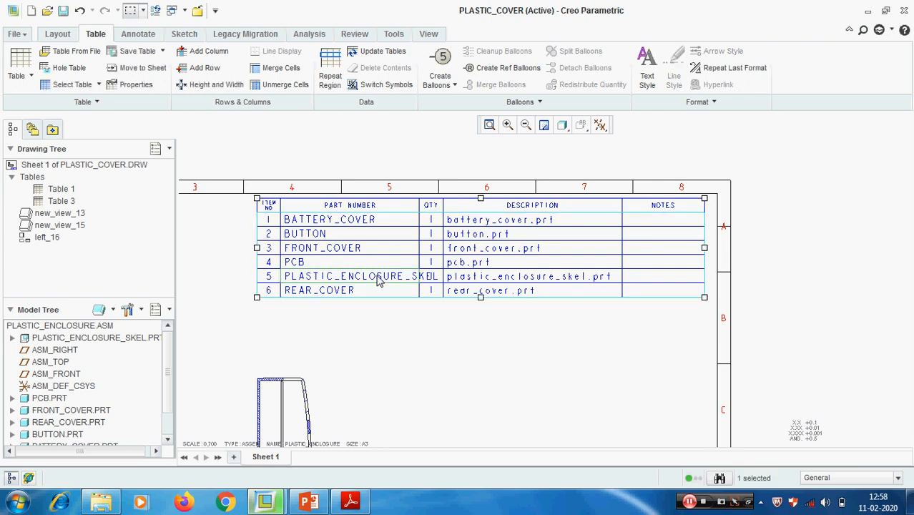
right_click(379, 281)
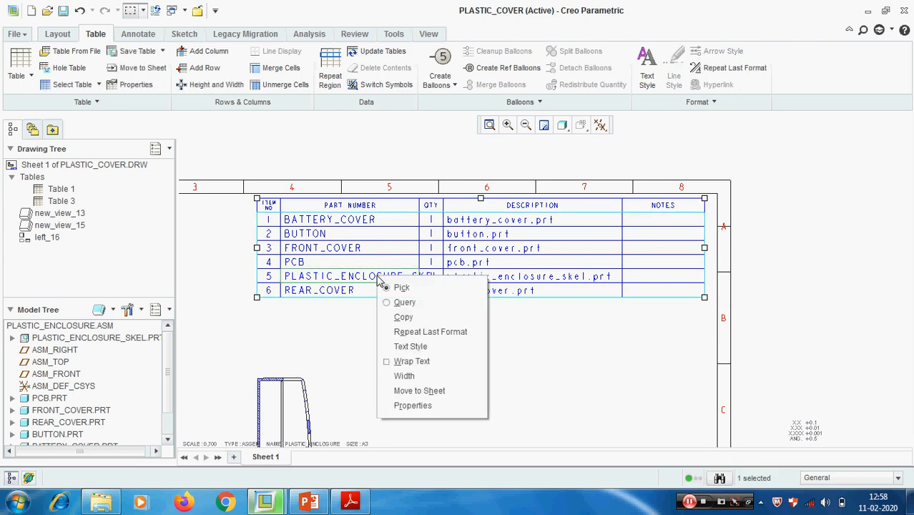
click(408, 375)
drag(879, 207, 802, 205)
text(2)
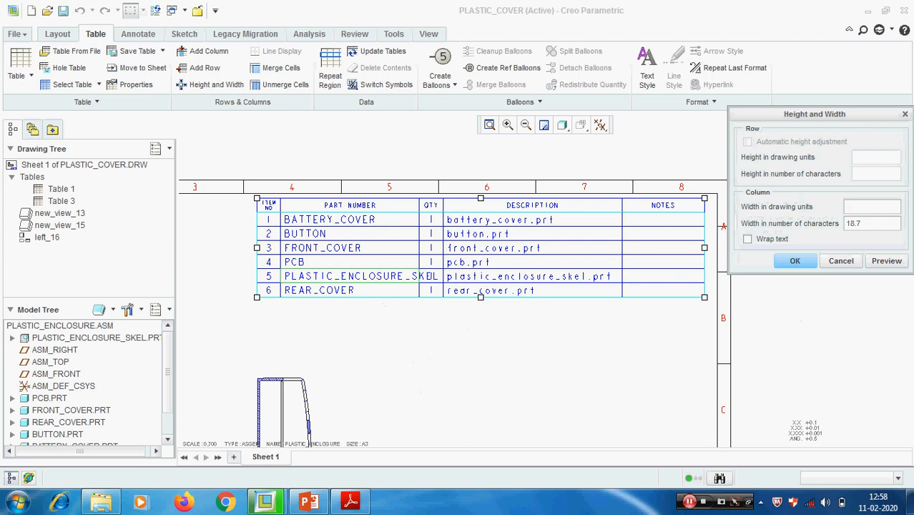
text(5)
click(886, 262)
- Set the PART NUMBER column's width to 90 drawing units
drag(871, 206, 810, 208)
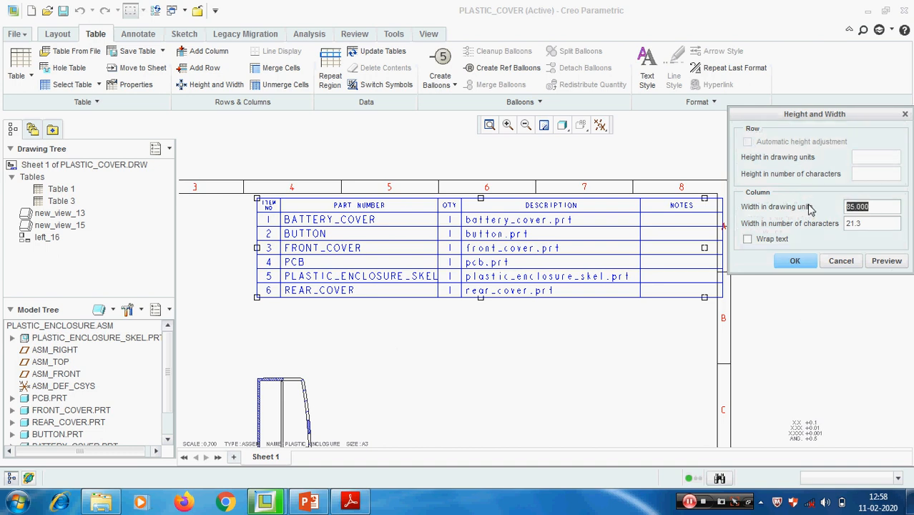
text(90)
click(900, 261)
click(794, 261)
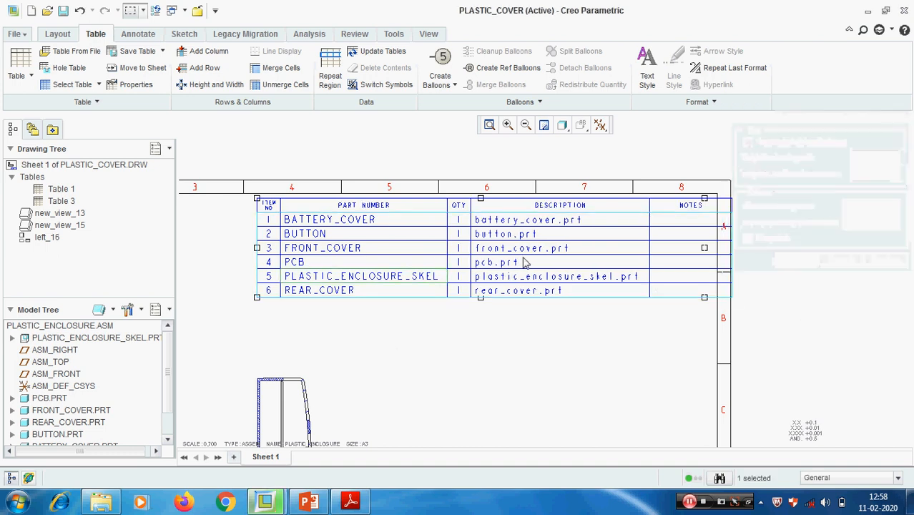
- Move the widened parts table left so its NOTES column sits inside the sheet border
drag(257, 198, 231, 198)
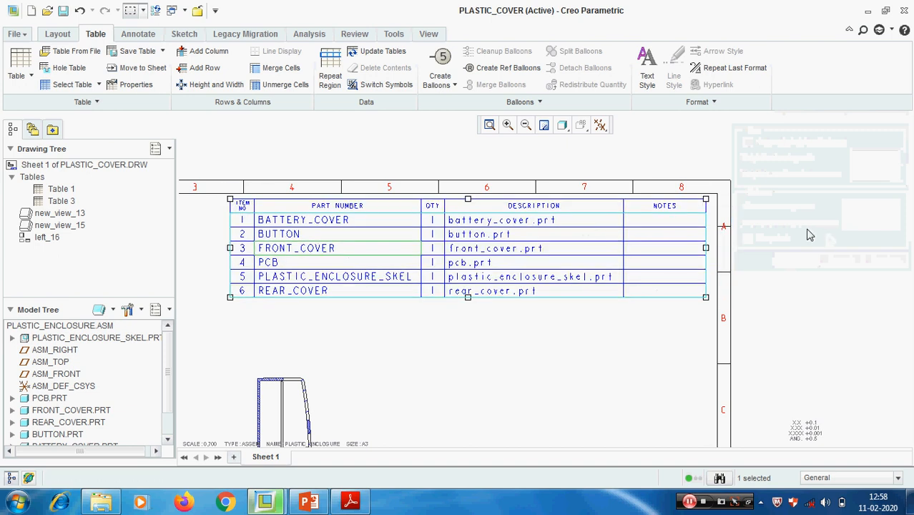
click(770, 229)
scroll(595, 321, down, 2)
scroll(560, 307, up, 2)
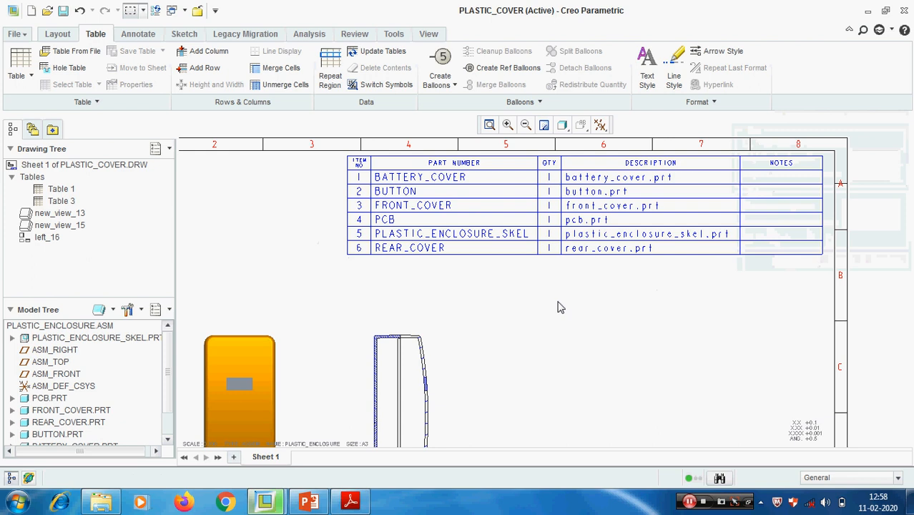
mouse_move(589, 308)
middle_down()
mouse_move(550, 315)
mouse_move(491, 300)
middle_up()
scroll(547, 314, down, 1)
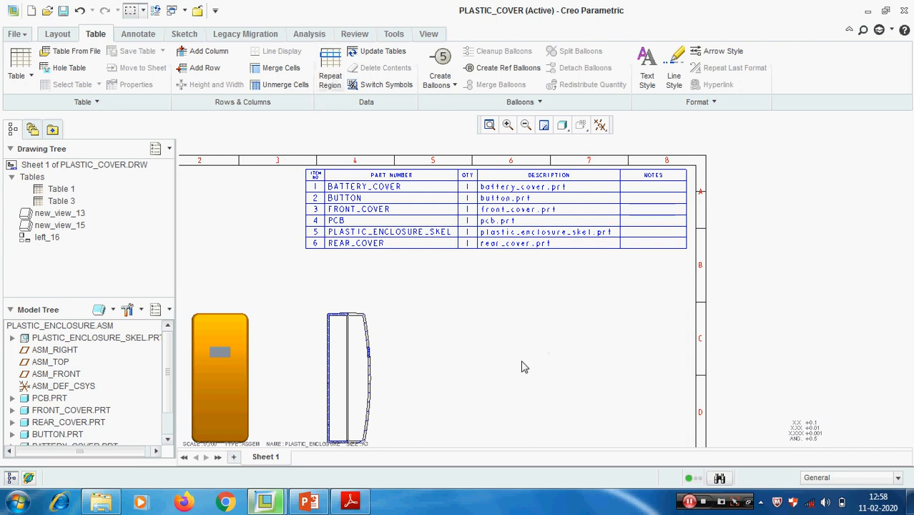
- Create BOM balloons for all items of the parts table in the drawing
scroll(501, 352, down, 1)
middle_drag(449, 353, 449, 294)
scroll(460, 229, up, 2)
middle_drag(460, 227, 480, 274)
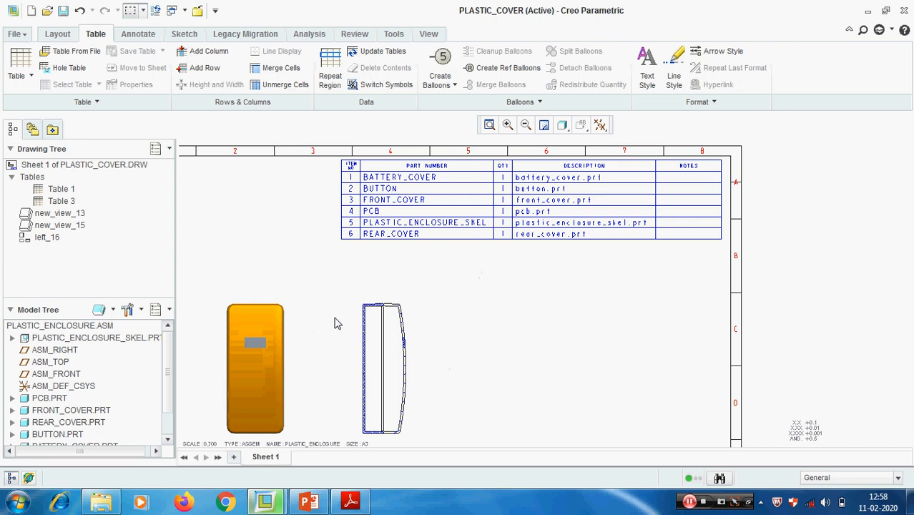
click(454, 85)
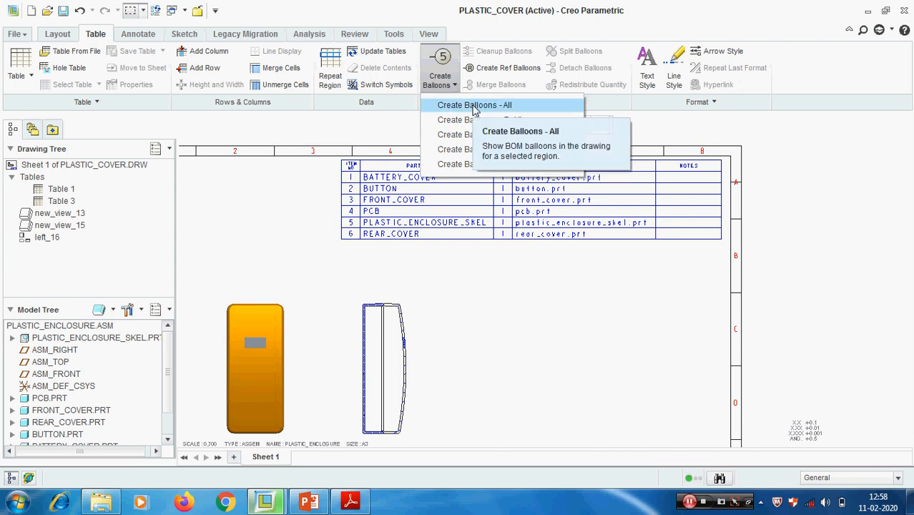
click(472, 107)
mouse_move(430, 319)
ctrl+middle_down()
mouse_move(508, 246)
mouse_move(503, 236)
ctrl+middle_up()
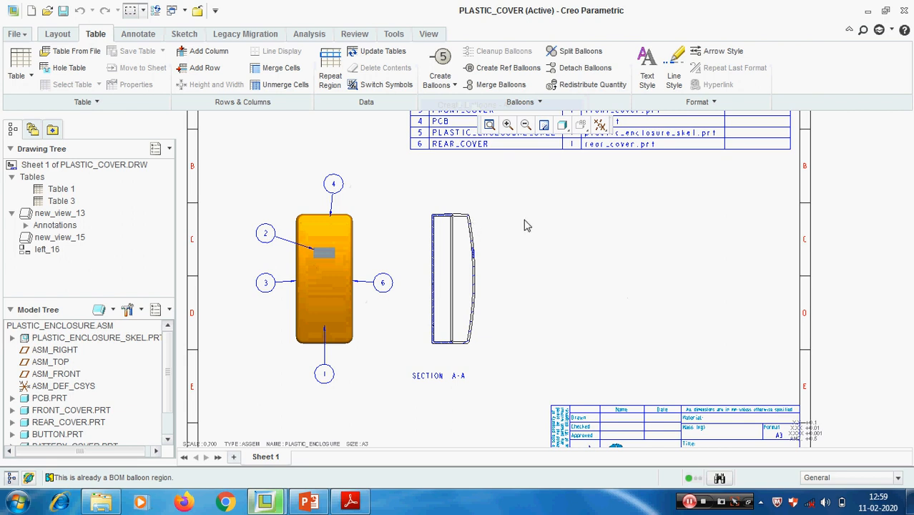
- Move balloon 3 from the shaded front view to the SECTION A-A view and place it beside the section's upper right
shift+middle_drag(524, 224, 485, 306)
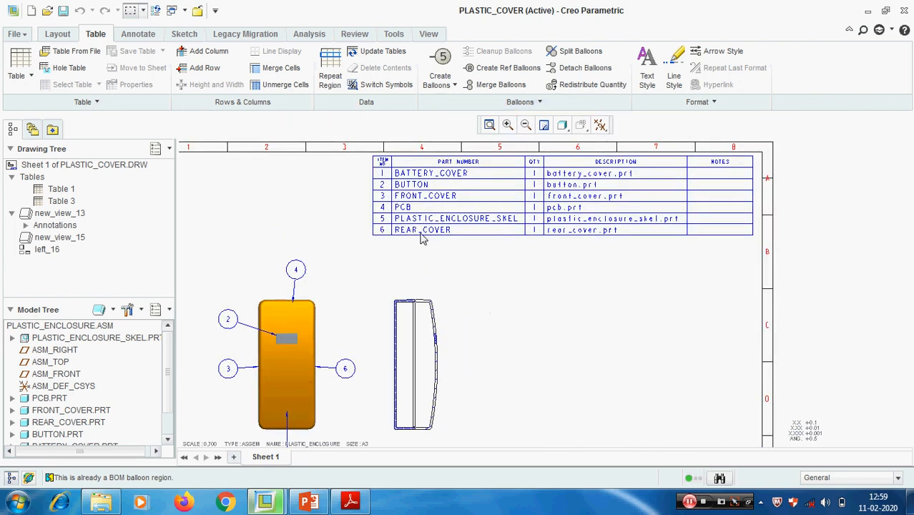
middle_drag(409, 397, 435, 373)
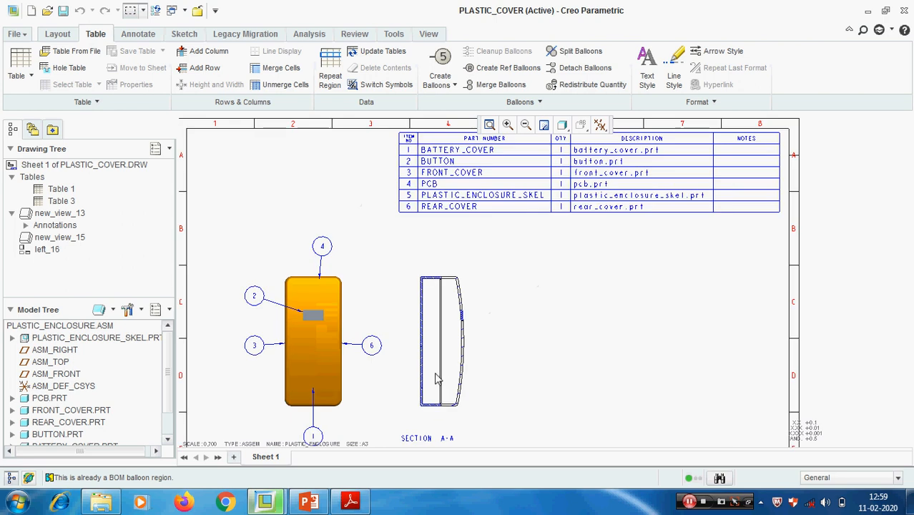
click(254, 346)
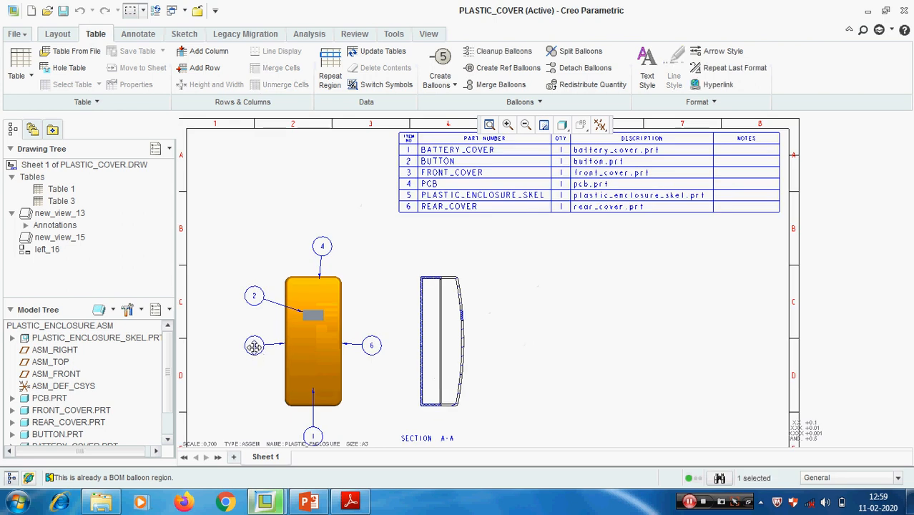
right_click(255, 346)
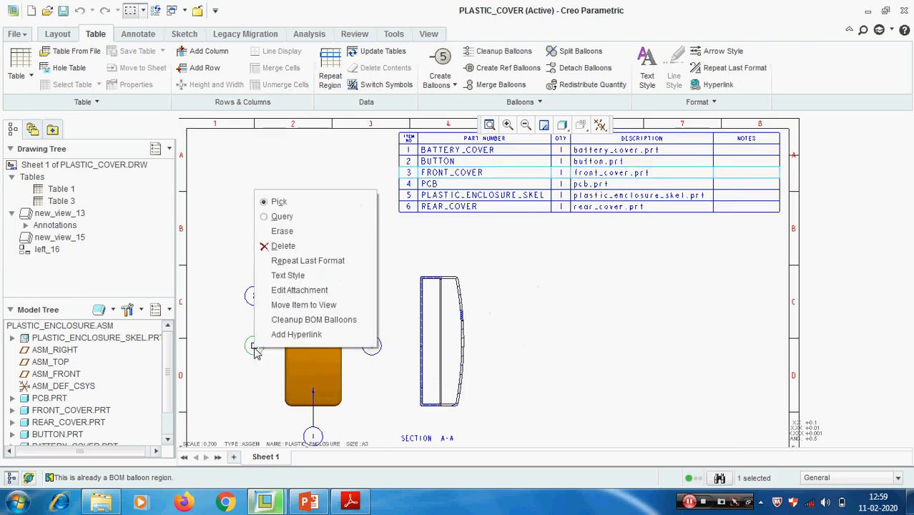
click(302, 306)
click(453, 309)
drag(390, 345, 491, 283)
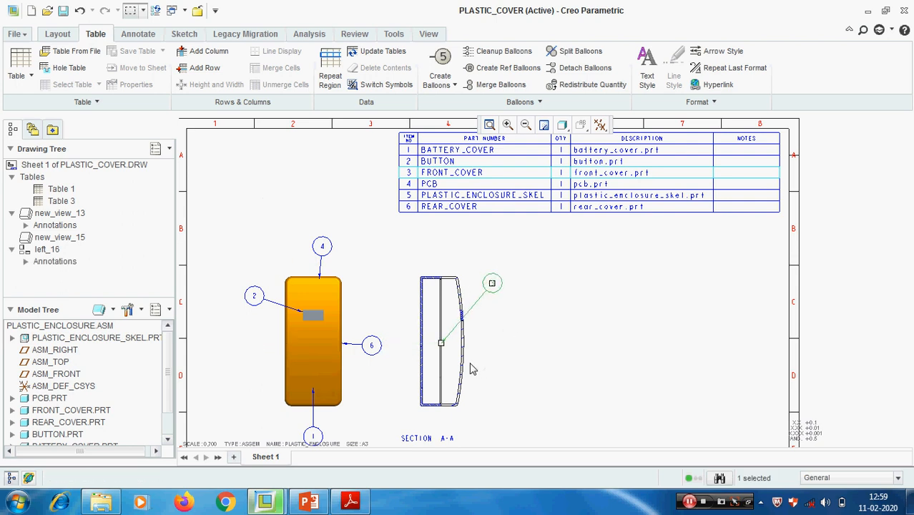
- Edit balloon 3's attachment so its arrowhead leader points to the outer curved edge of the front cover in SECTION A-A
scroll(492, 315, down, 3)
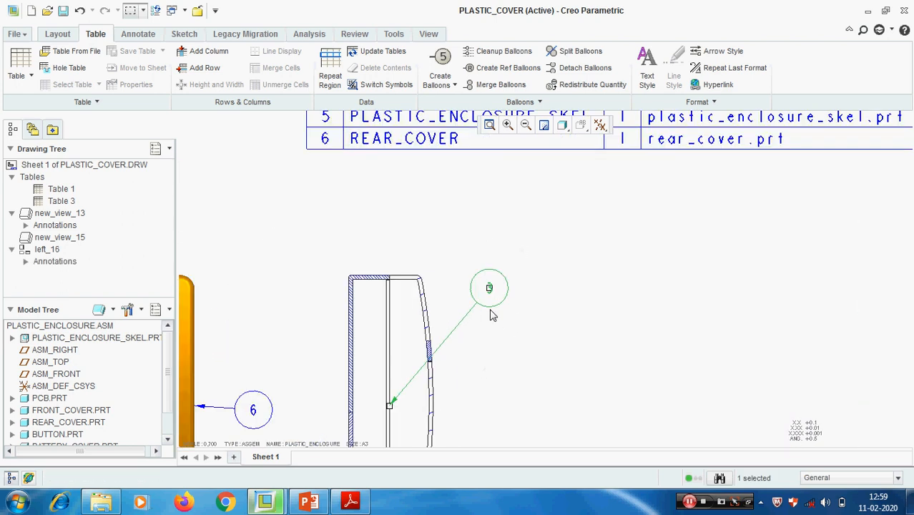
scroll(402, 373, down, 3)
right_click(449, 355)
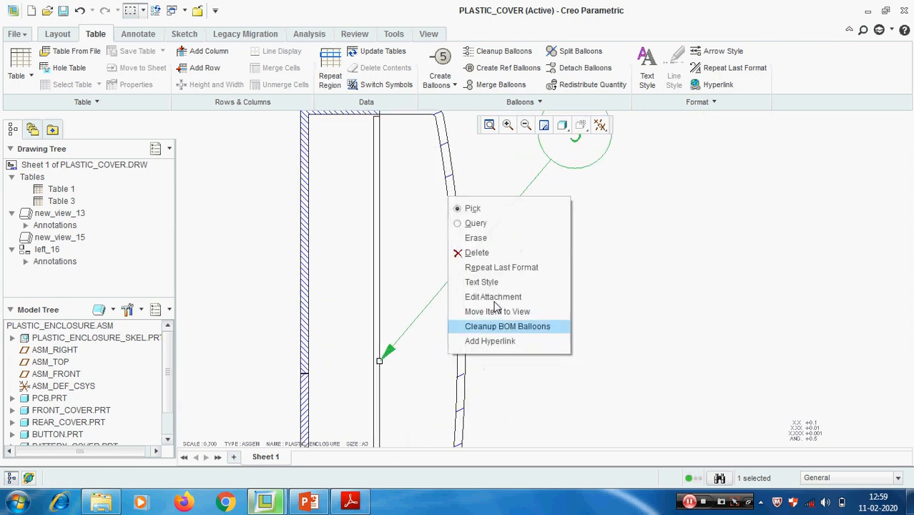
click(493, 296)
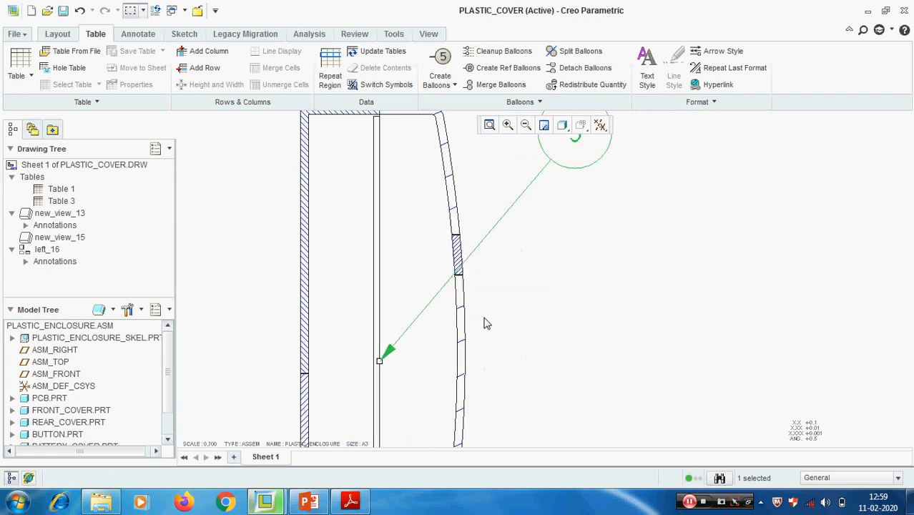
click(454, 187)
click(877, 172)
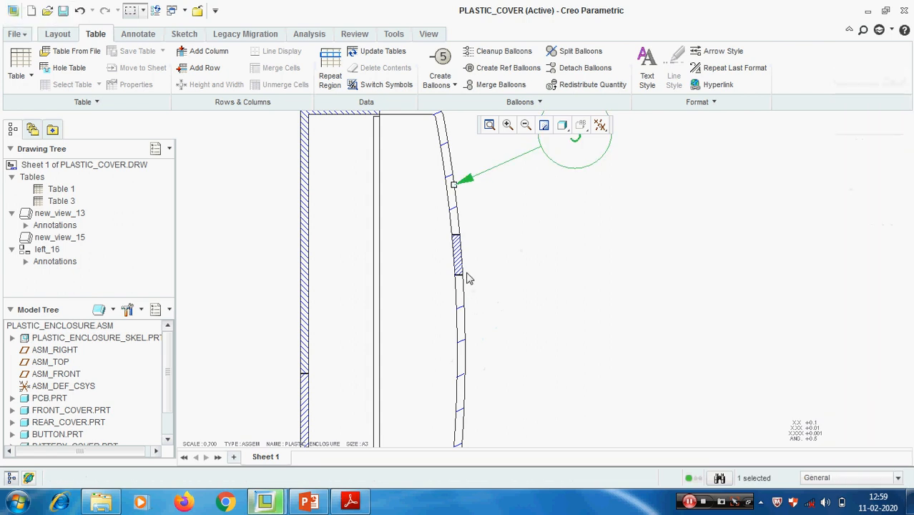
scroll(577, 310, up, 5)
middle_drag(582, 331, 572, 272)
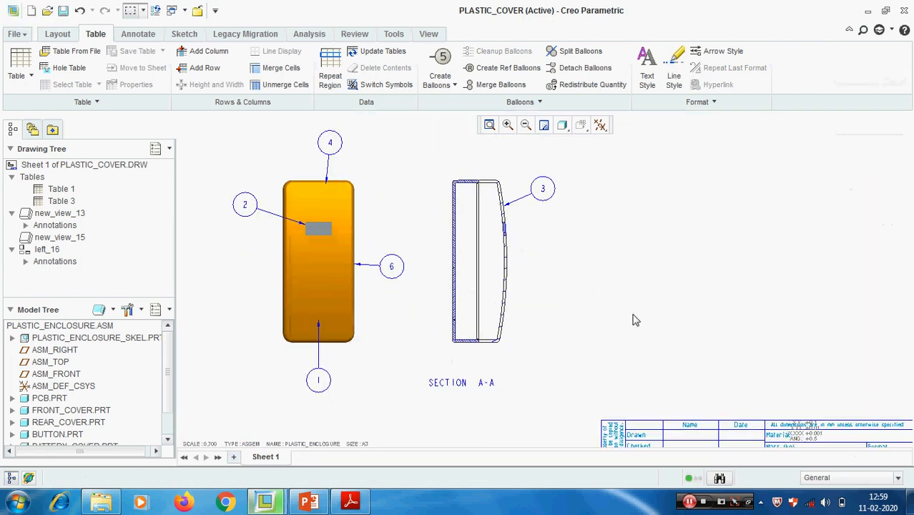
- Reattach balloon 3's arrowhead leader on the cover's outer curved edge, just below the top corner of the section
scroll(544, 192, down, 3)
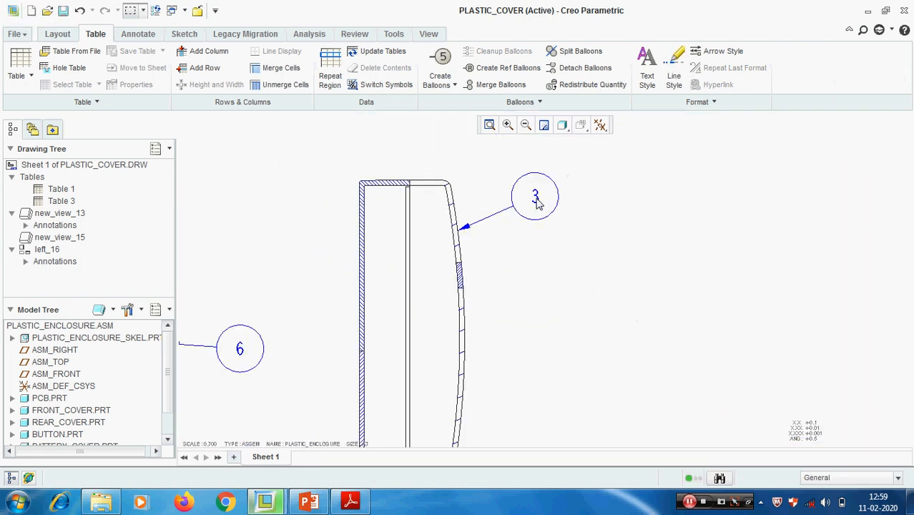
click(534, 197)
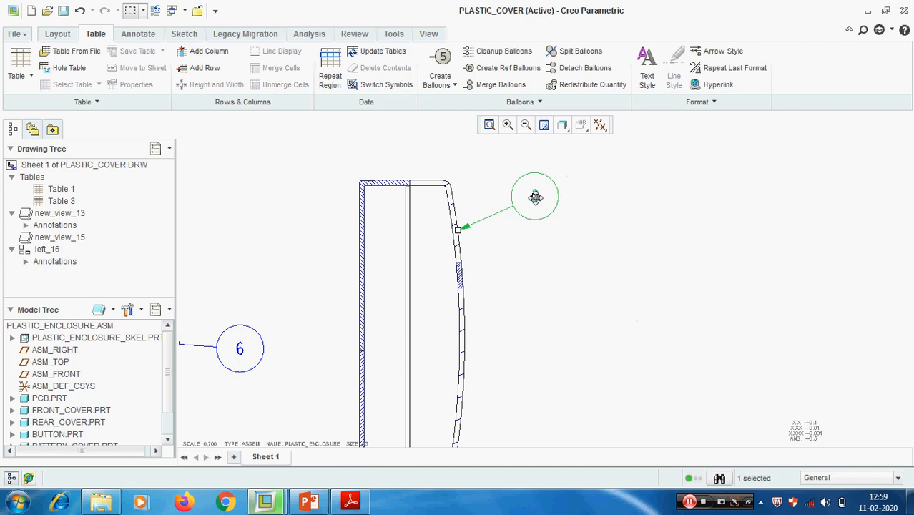
right_click(618, 193)
click(676, 288)
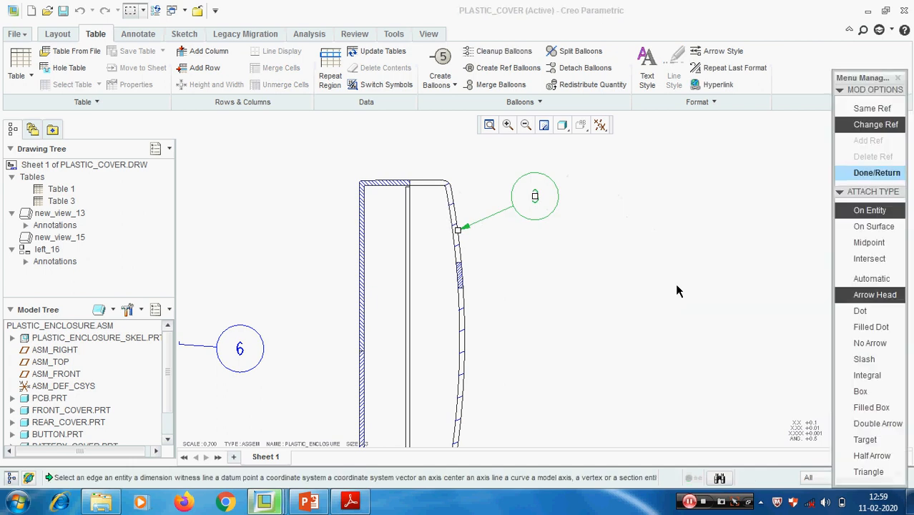
scroll(469, 203, down, 3)
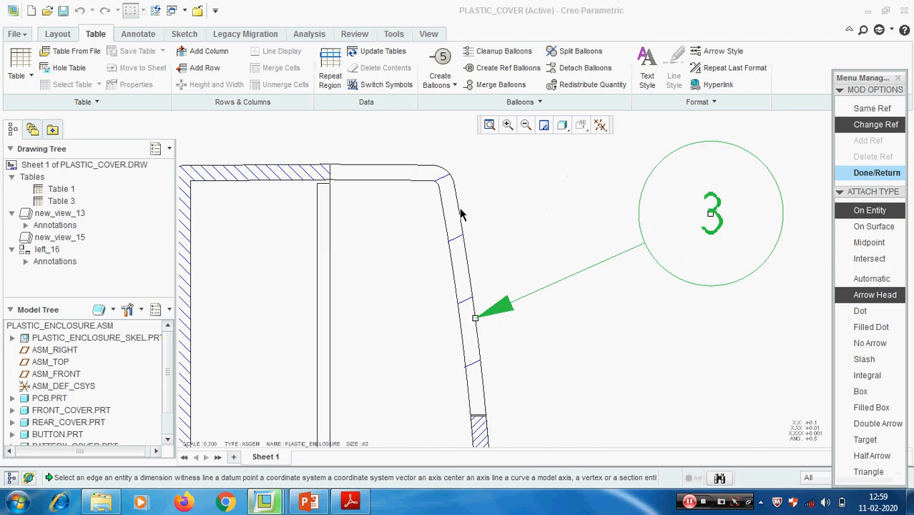
click(460, 216)
scroll(461, 236, up, 3)
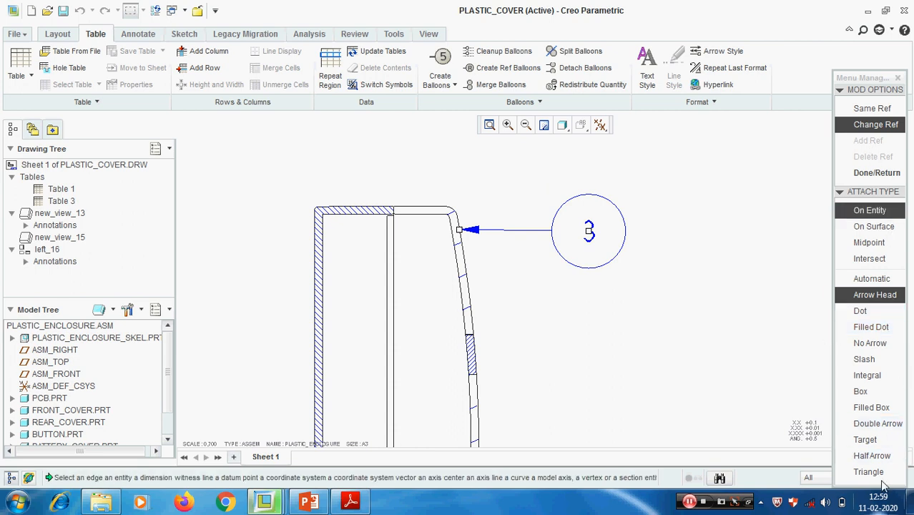
click(881, 173)
- Move balloon 3 upward so its leader slants down to the section's top corner
drag(595, 229, 574, 170)
scroll(578, 262, down, 4)
click(652, 323)
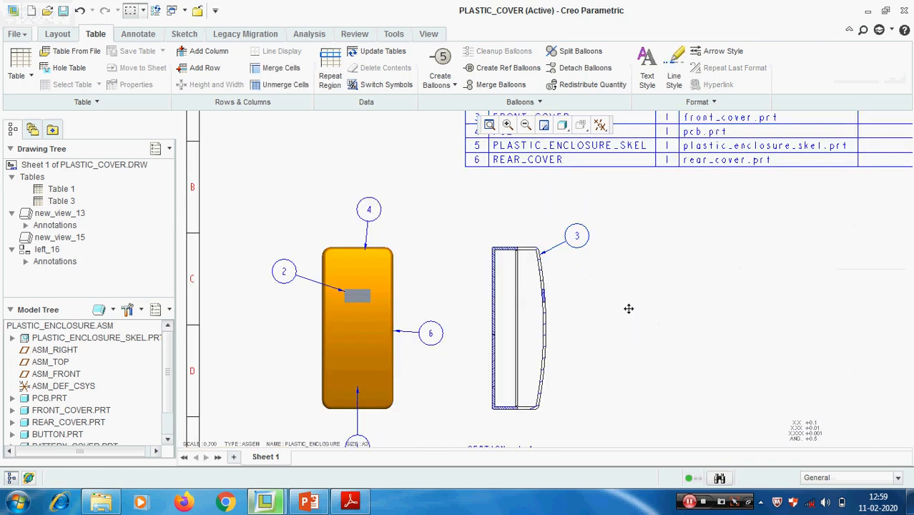
- Open the PLASTIC_ENCLOSURE.ASM model in its own window from the drawing
scroll(627, 310, down, 2)
scroll(629, 301, down, 3)
middle_drag(628, 288, 547, 293)
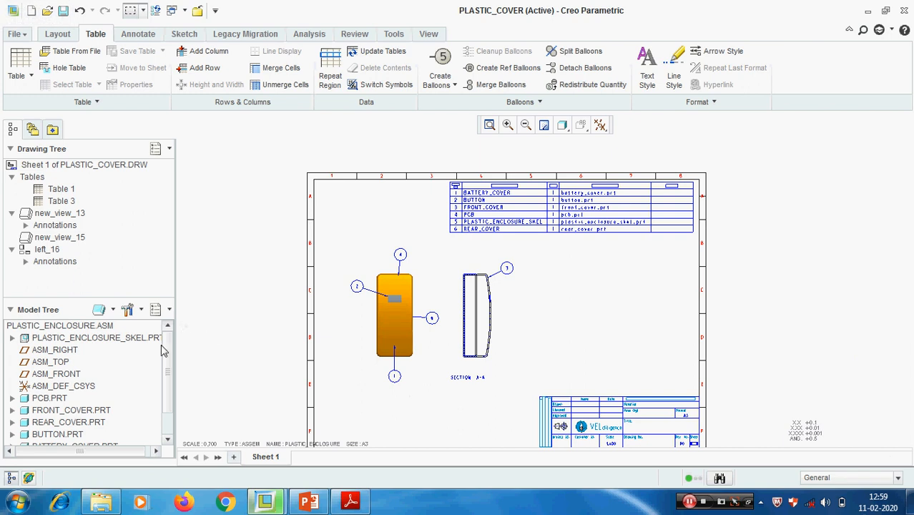
click(61, 325)
click(101, 341)
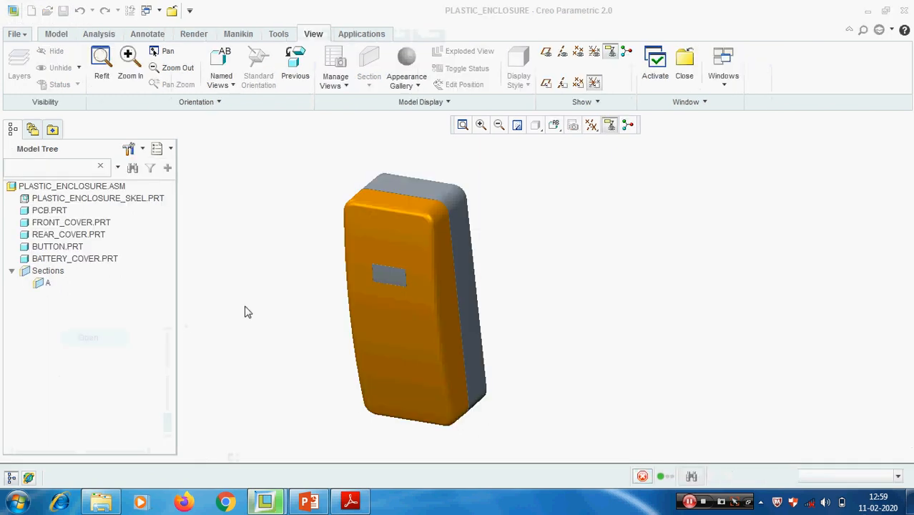
- Highlight the PCB, front cover, rear cover, button and battery cover in turn, rotating the assembly to examine its rear side
click(51, 211)
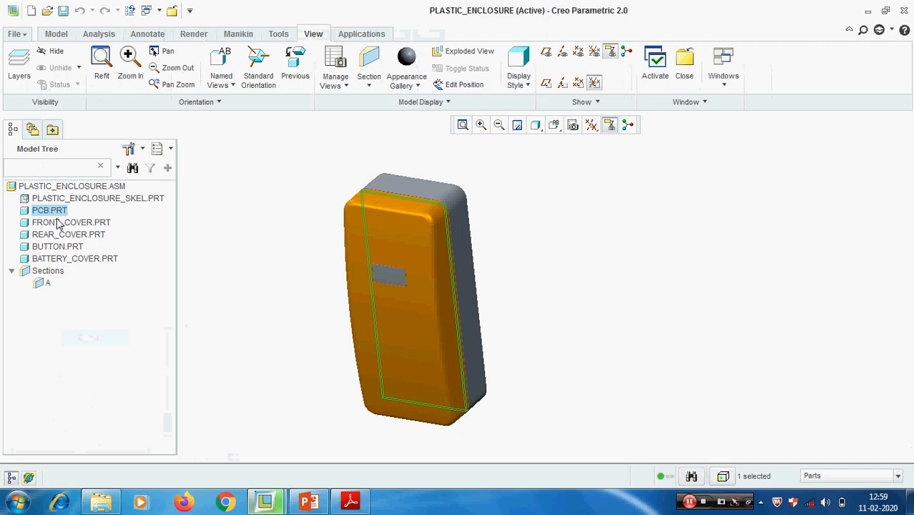
click(59, 223)
click(63, 236)
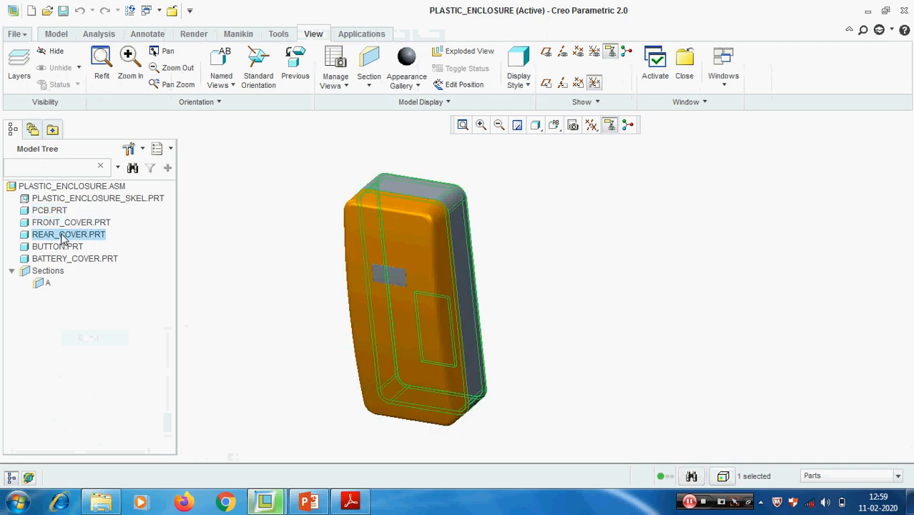
click(62, 247)
middle_drag(266, 306, 343, 319)
click(71, 260)
click(336, 296)
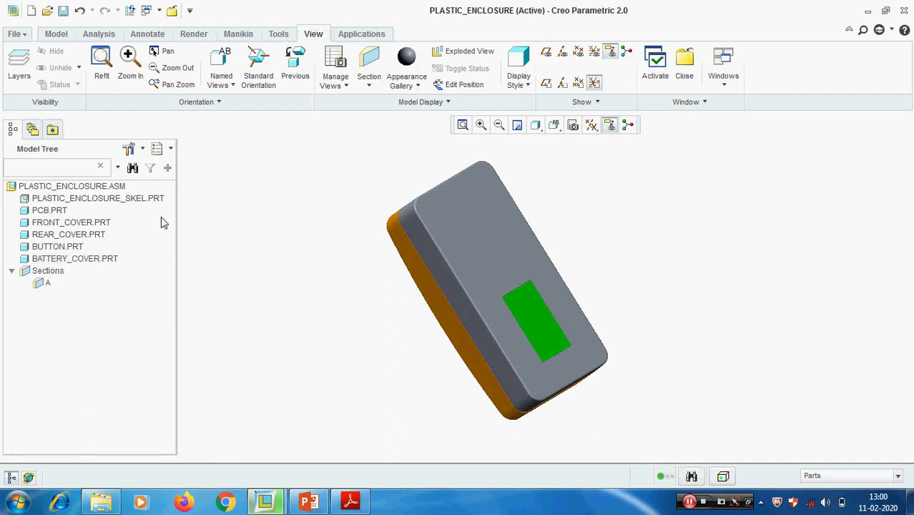
- Return to the PLASTIC_COVER drawing and exclude the PLASTIC_ENCLOSURE_SKEL record from the parts table with a By Item repeat region filter
click(723, 68)
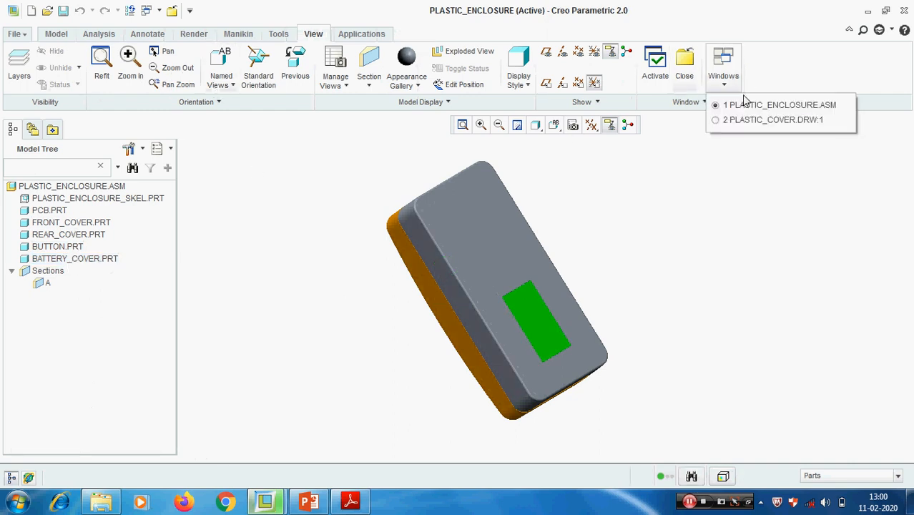
click(772, 119)
scroll(438, 225, up, 3)
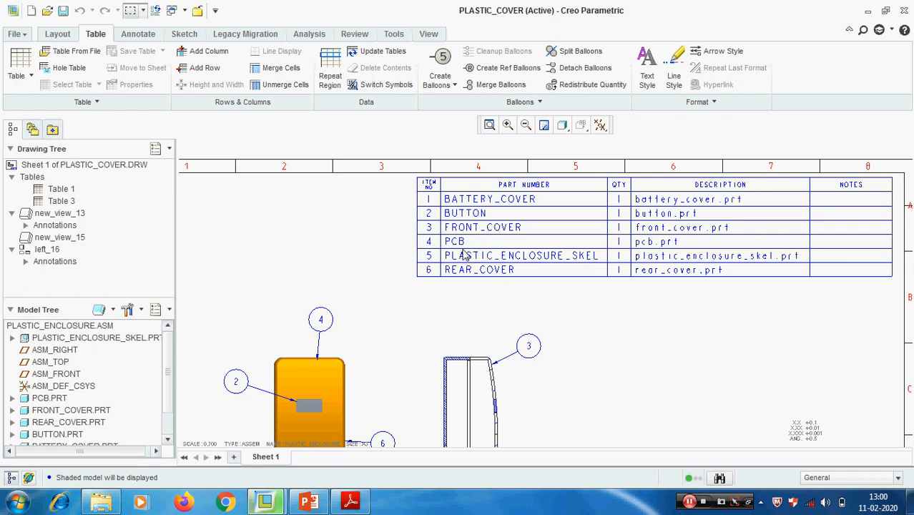
click(331, 69)
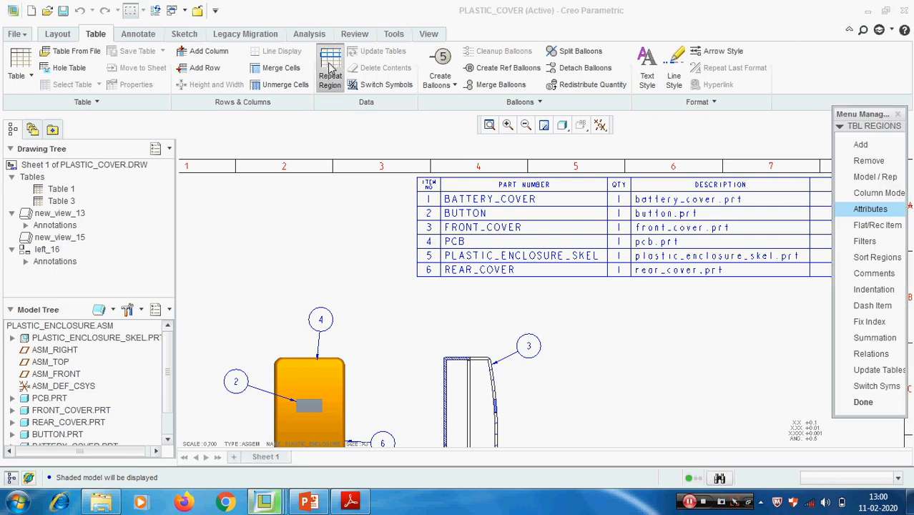
click(880, 242)
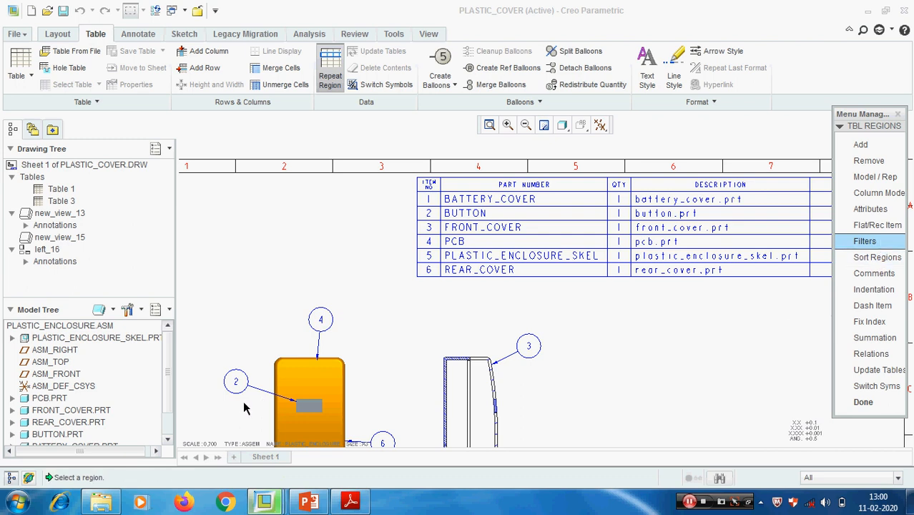
click(490, 247)
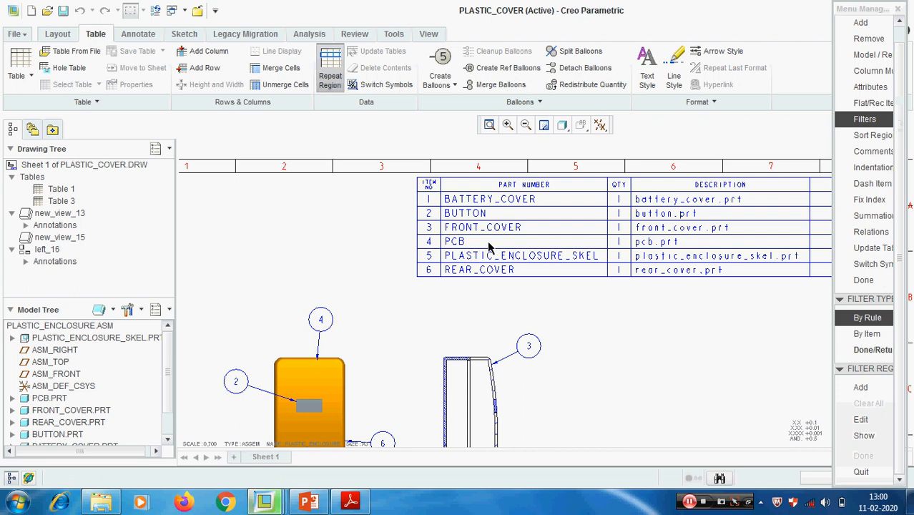
click(866, 334)
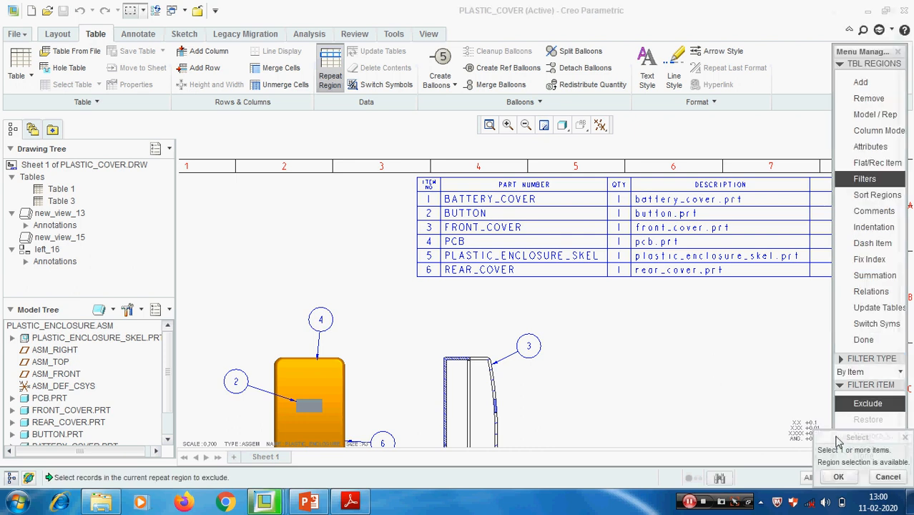
click(506, 260)
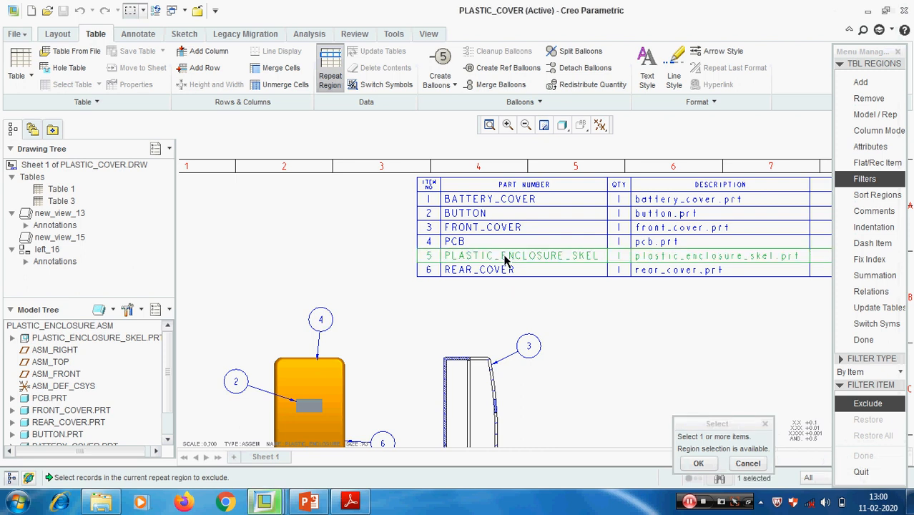
click(699, 463)
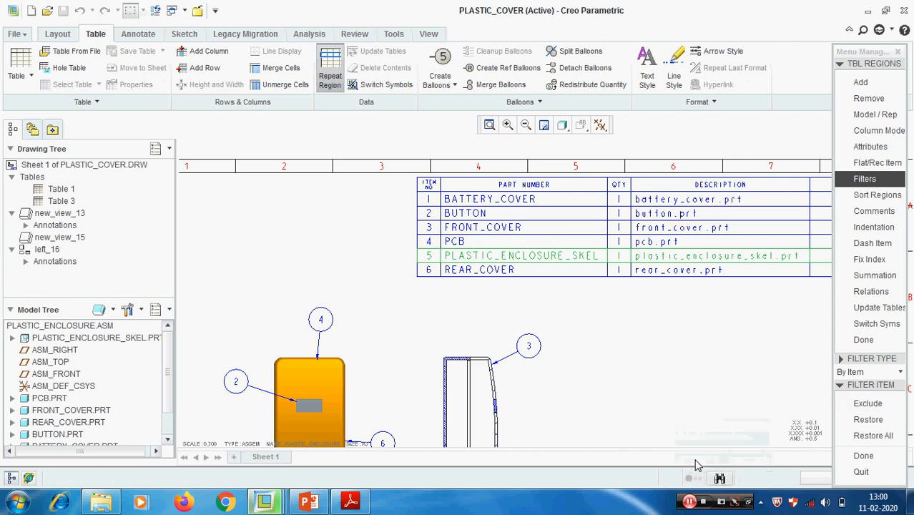
click(864, 456)
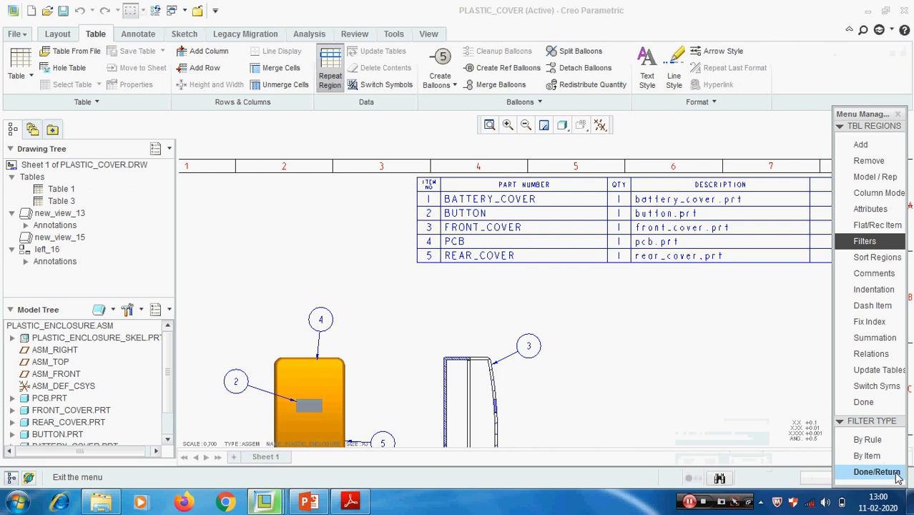
click(863, 402)
- Examine the balloon numbering on the front and section views against the filtered parts table
scroll(446, 286, up, 2)
scroll(471, 332, down, 2)
click(471, 333)
middle_drag(471, 333, 460, 244)
scroll(530, 282, up, 3)
middle_drag(554, 308, 587, 260)
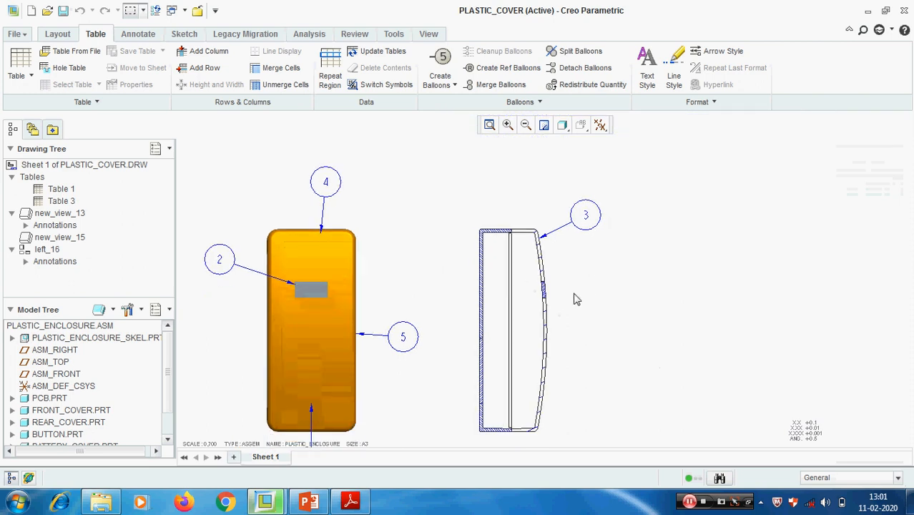
scroll(579, 304, down, 2)
middle_drag(620, 306, 577, 288)
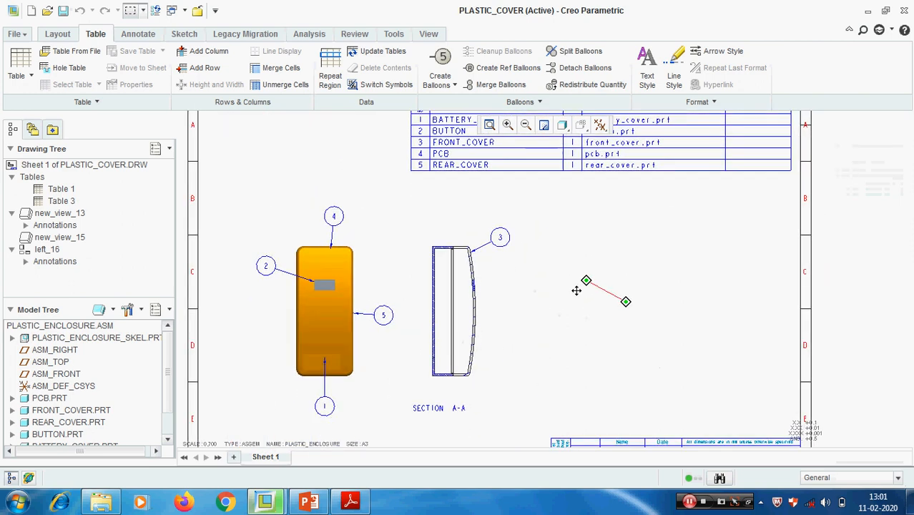
- Delete balloons 5 and 4 from the front view of the enclosure
click(382, 314)
right_click(380, 318)
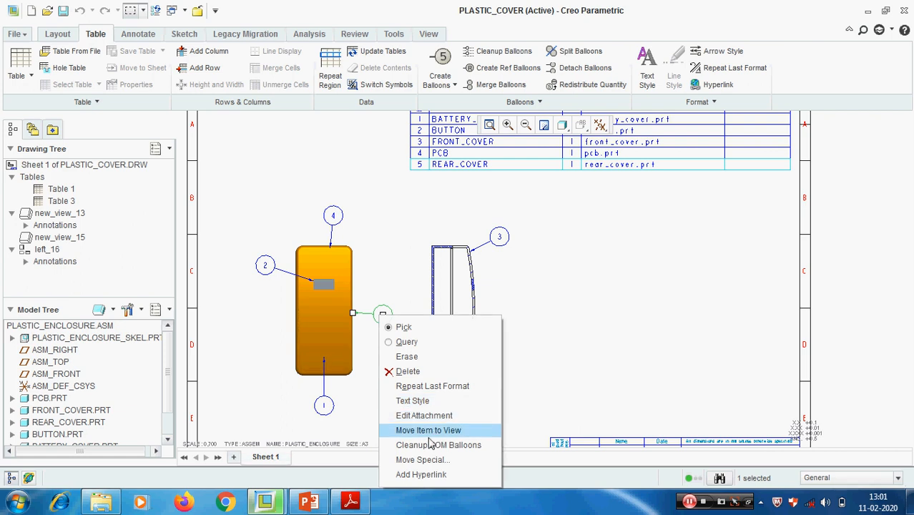
click(406, 371)
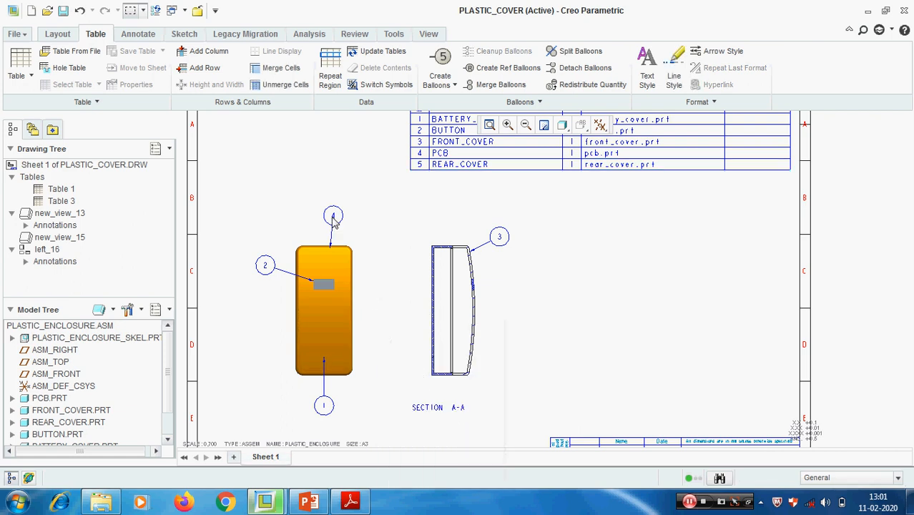
click(333, 217)
right_click(334, 218)
click(350, 271)
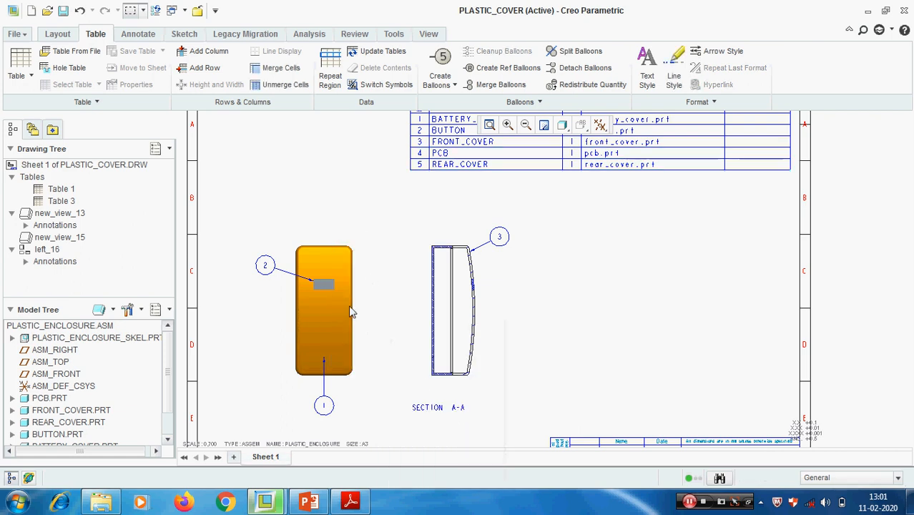
- Create the missing BOM balloons by view on the Section A-A view
click(454, 85)
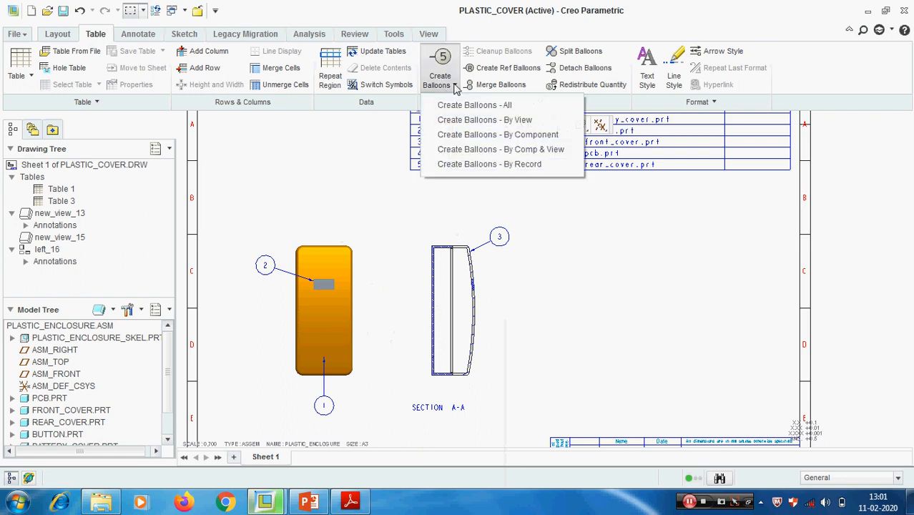
click(490, 120)
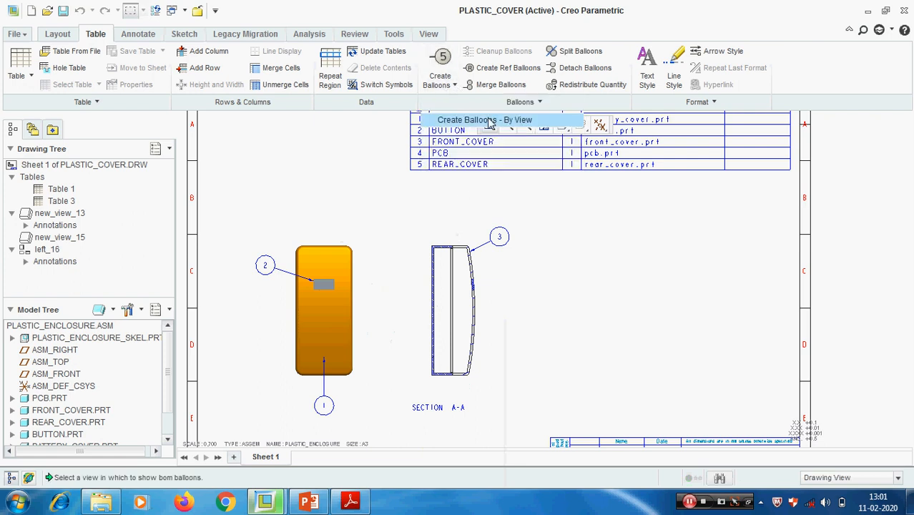
click(476, 275)
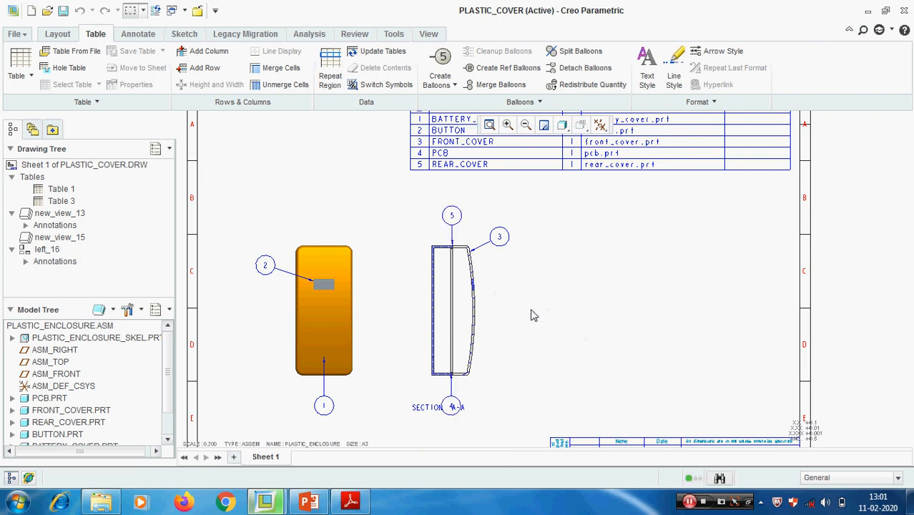
- Delete balloons 5 and 4 from the Section A-A view
scroll(484, 255, down, 2)
scroll(483, 255, up, 3)
click(471, 230)
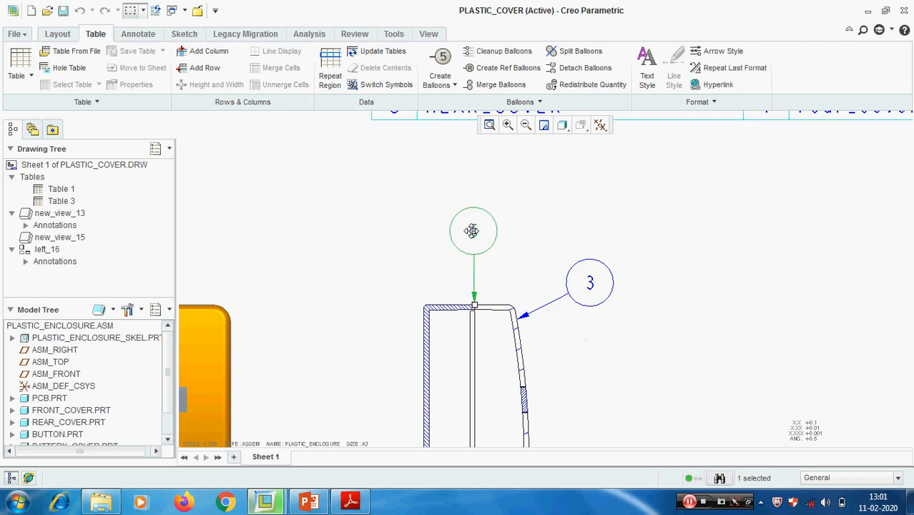
key(Delete)
scroll(515, 321, down, 3)
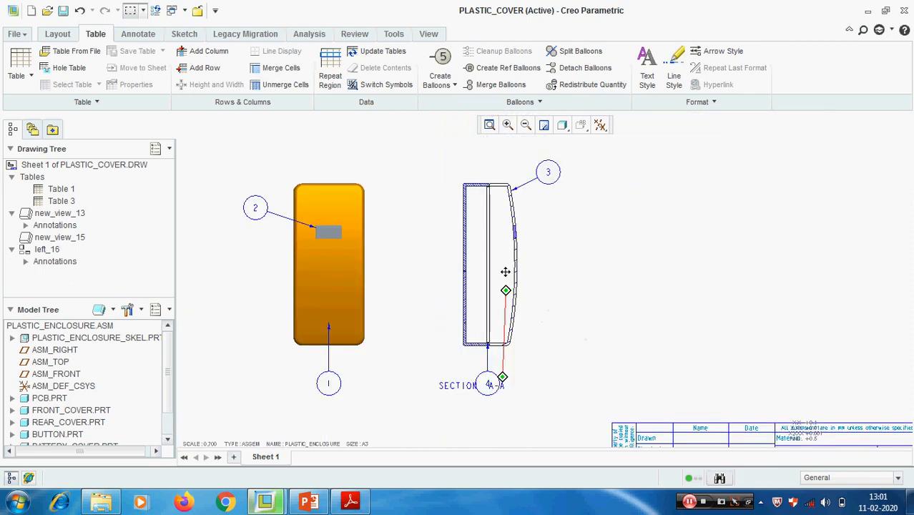
click(497, 371)
key(Delete)
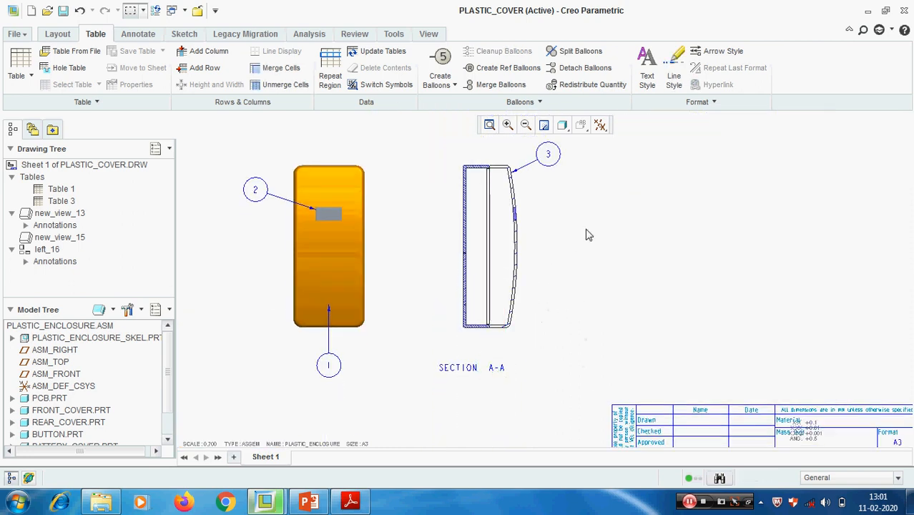
click(454, 85)
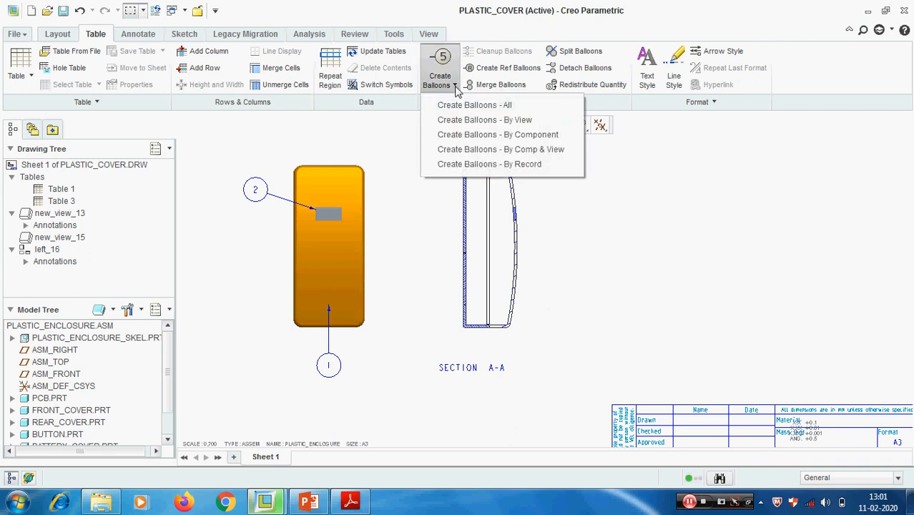
click(486, 136)
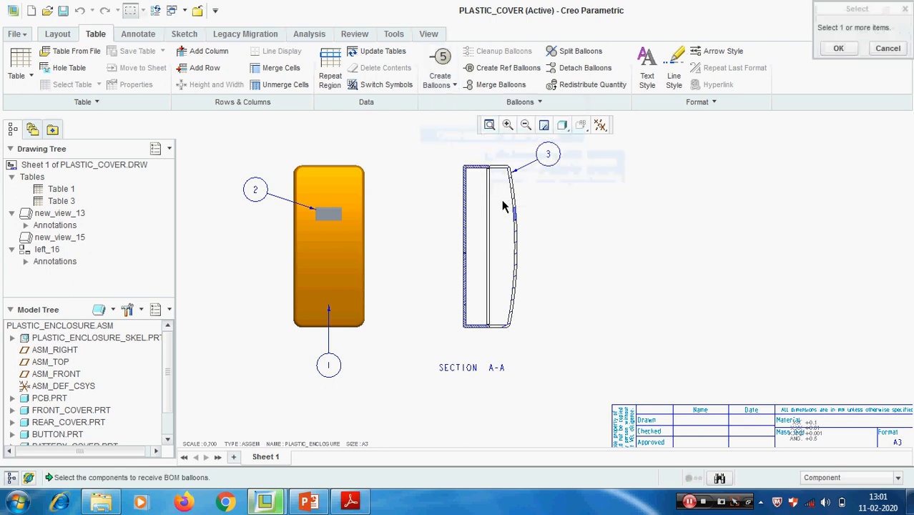
scroll(491, 200, up, 5)
click(490, 234)
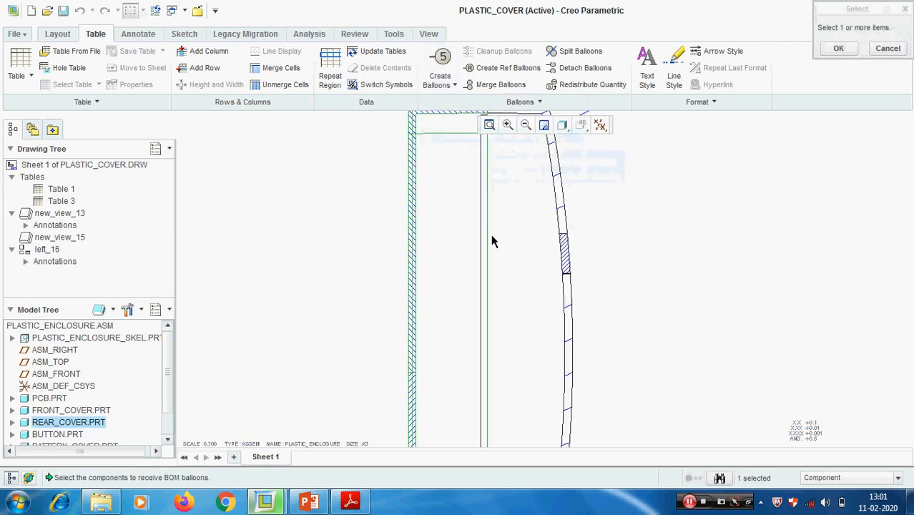
scroll(488, 246, down, 5)
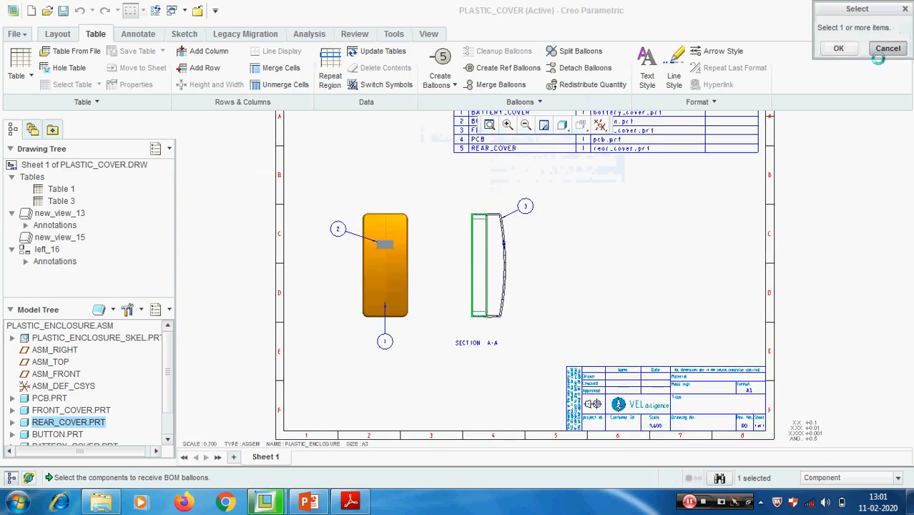
click(887, 48)
- Create a BOM balloon by component for PCB.PRT, picking the part from the overlapping geometry in the Section A-A view
click(450, 84)
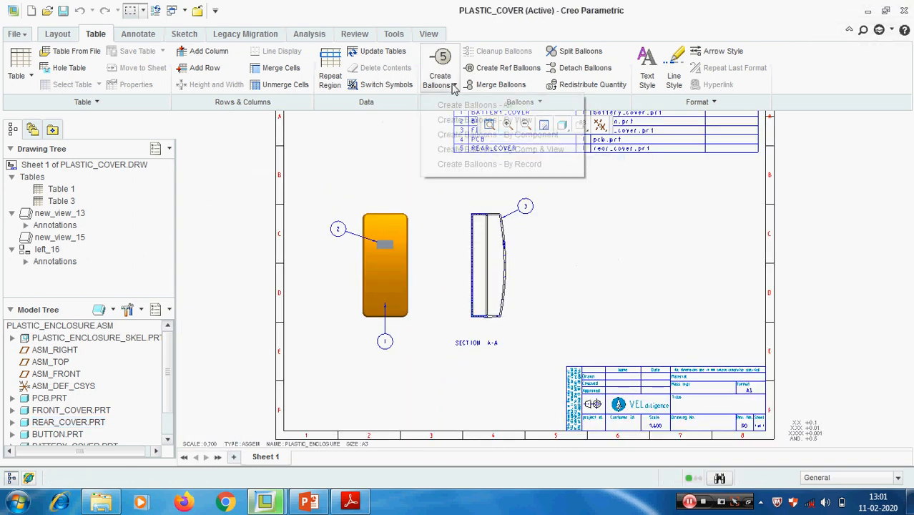
click(501, 134)
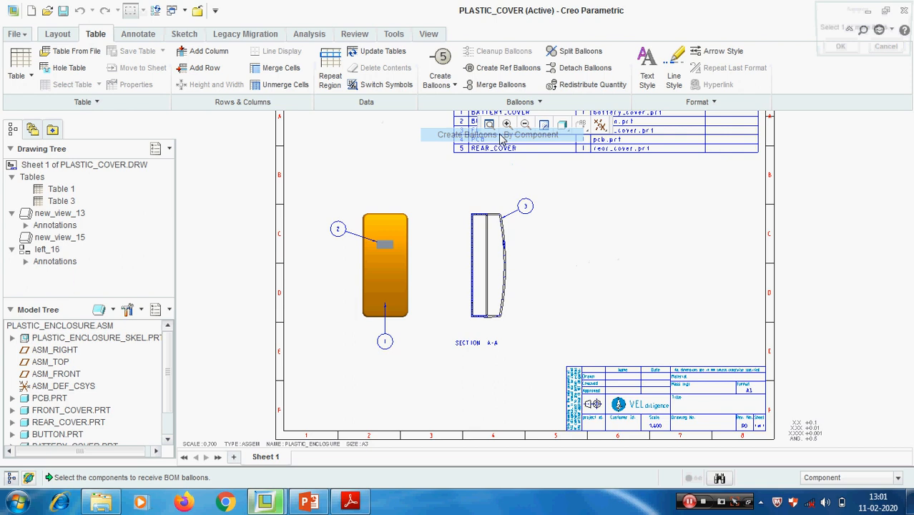
right_click(561, 243)
click(586, 264)
scroll(482, 285, up, 6)
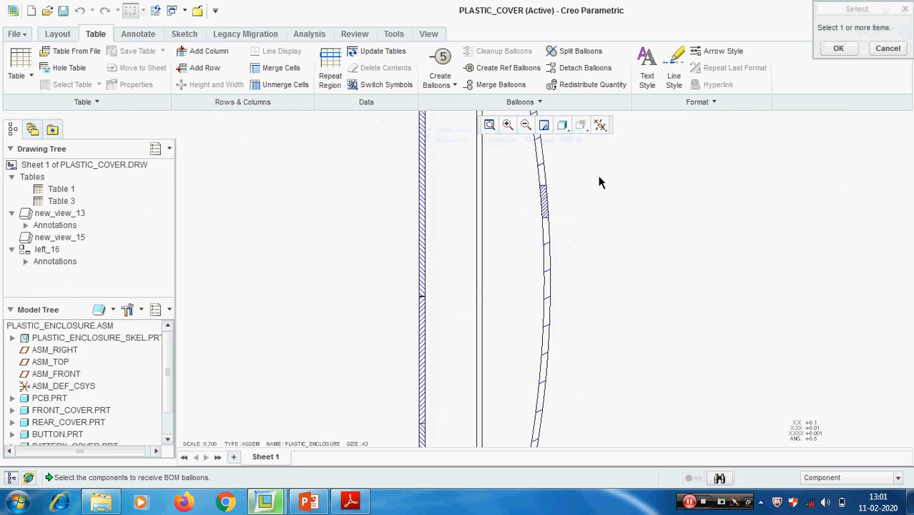
scroll(599, 182, down, 2)
click(520, 277)
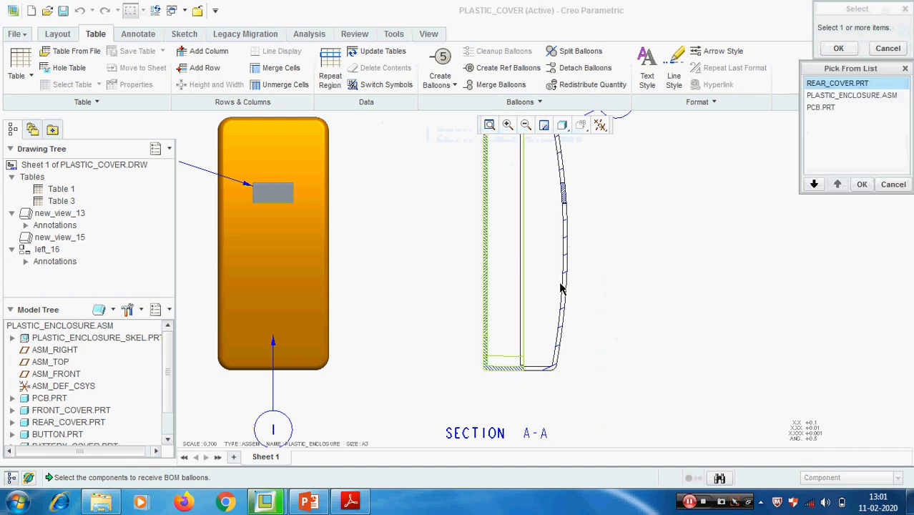
click(822, 107)
click(862, 183)
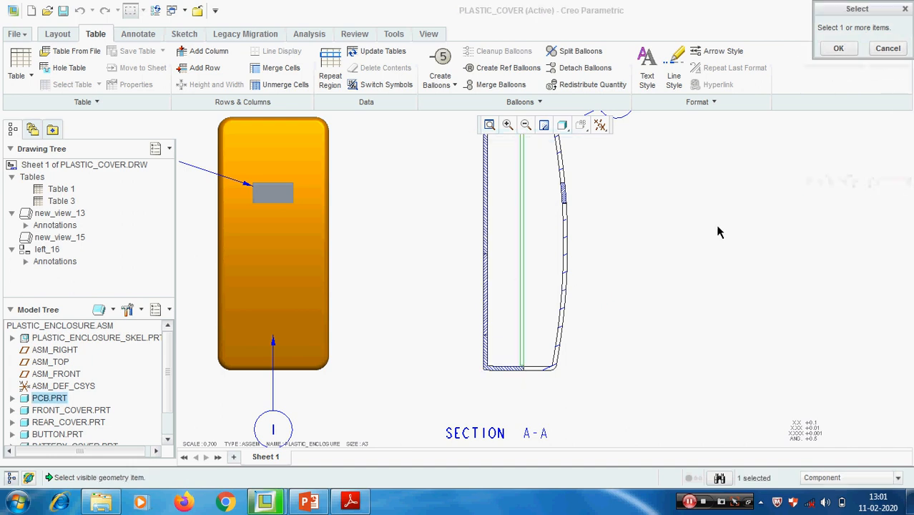
scroll(450, 324, down, 2)
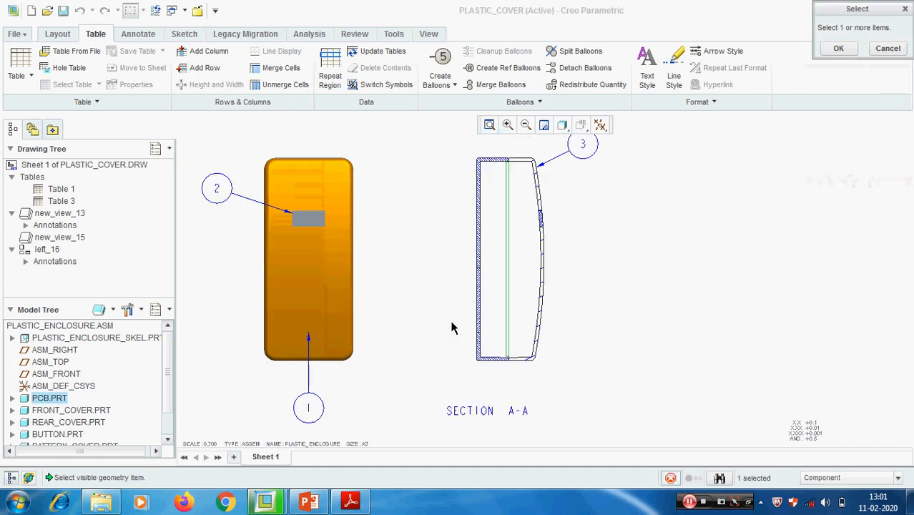
middle_click(603, 223)
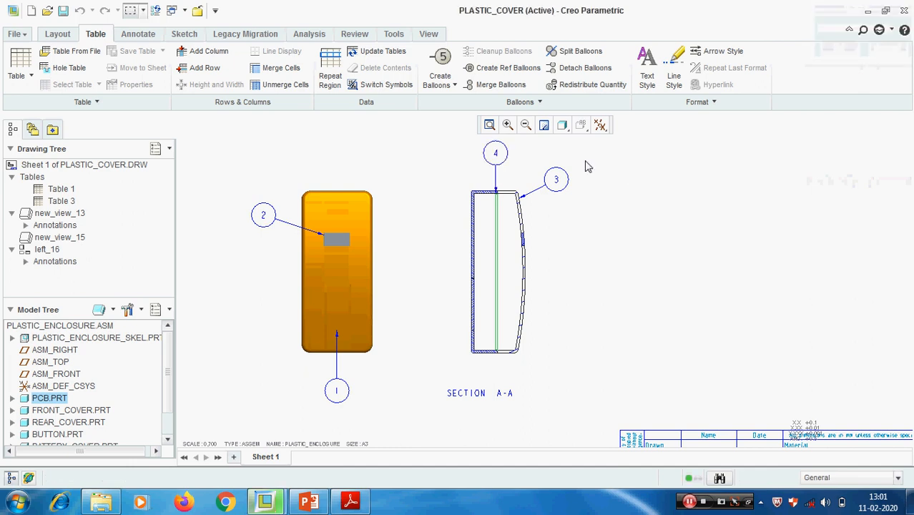
- Move the PCB balloon to the outer side of the section view, below balloon 3
scroll(509, 147, up, 2)
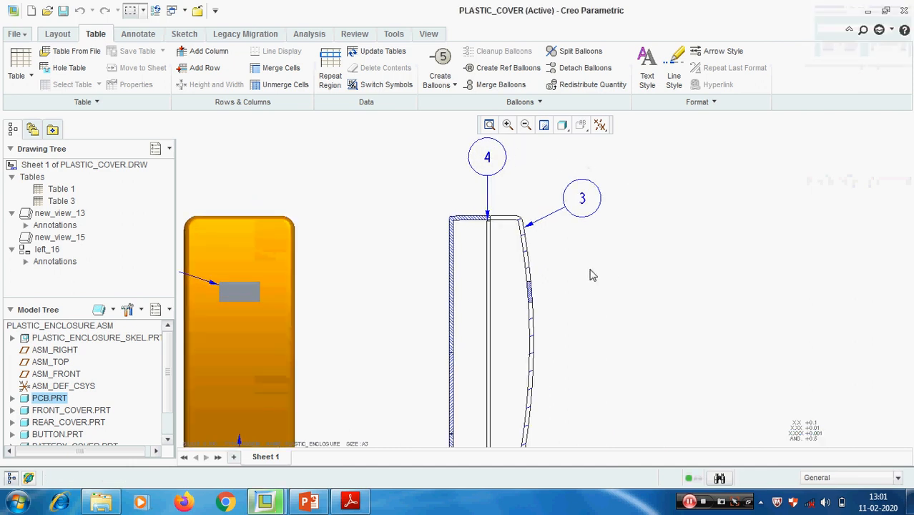
scroll(592, 275, down, 1)
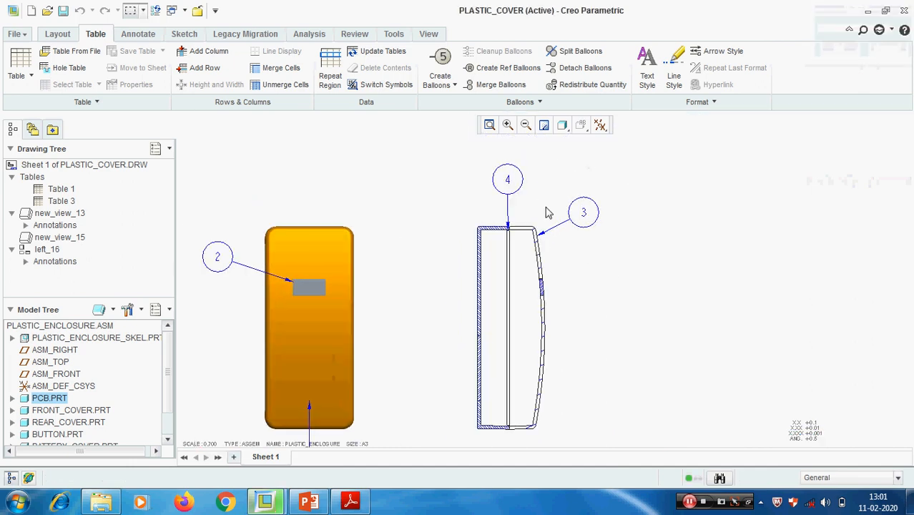
click(508, 181)
drag(507, 178, 607, 275)
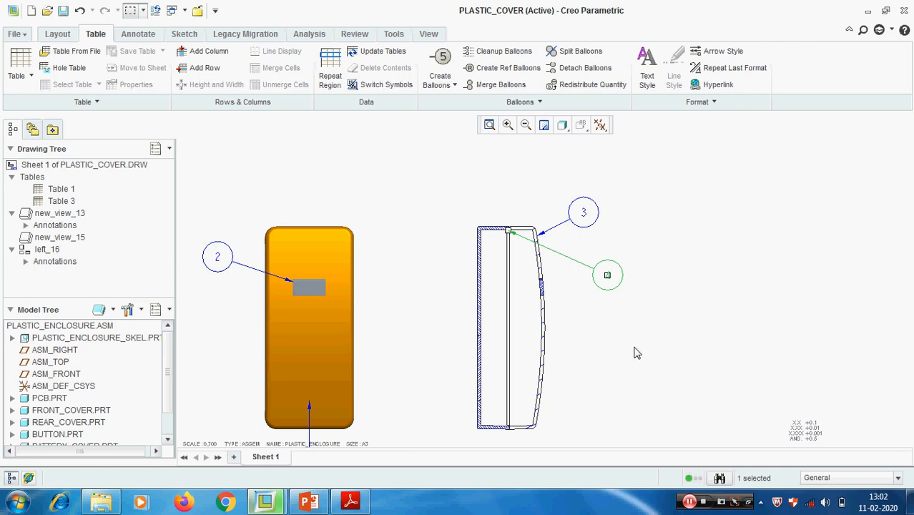
- Edit the PCB balloon's attachment so its arrowhead leader points on entity to the PCB's long edge, farther down the section view
scroll(602, 328, down, 2)
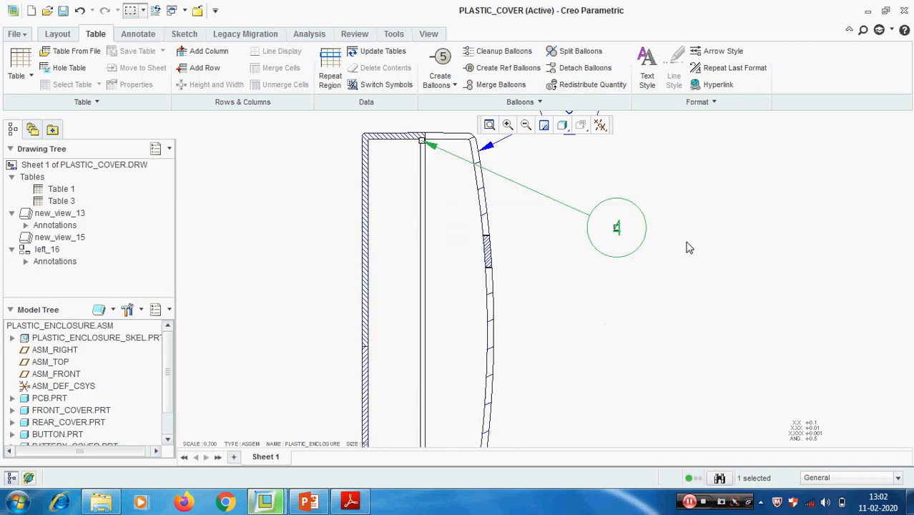
right_click(626, 227)
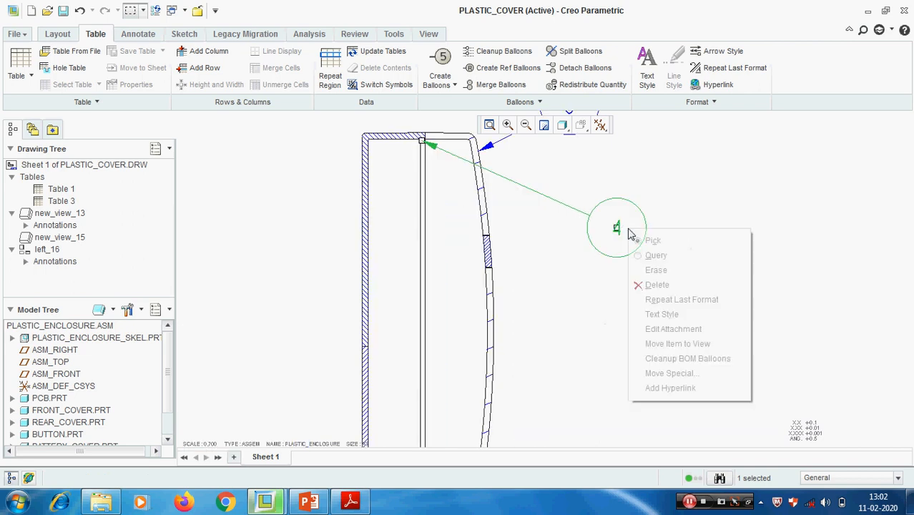
click(687, 331)
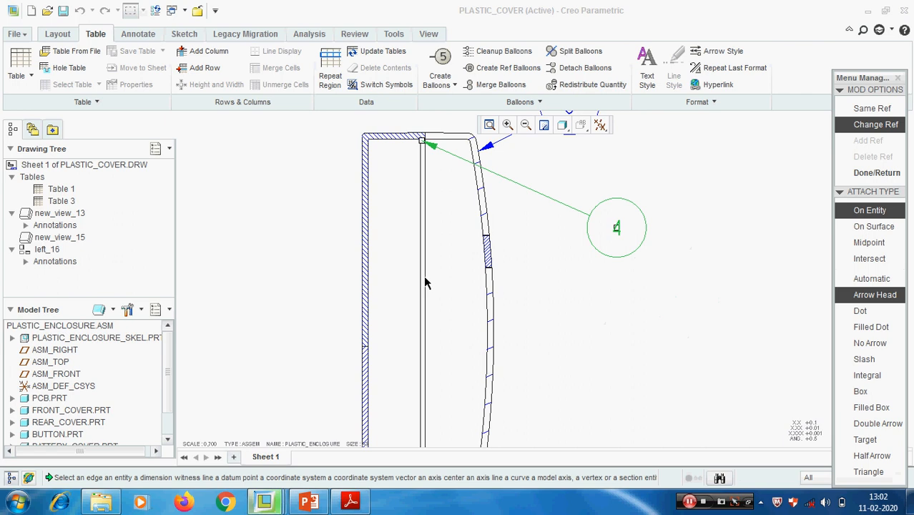
click(425, 278)
click(877, 172)
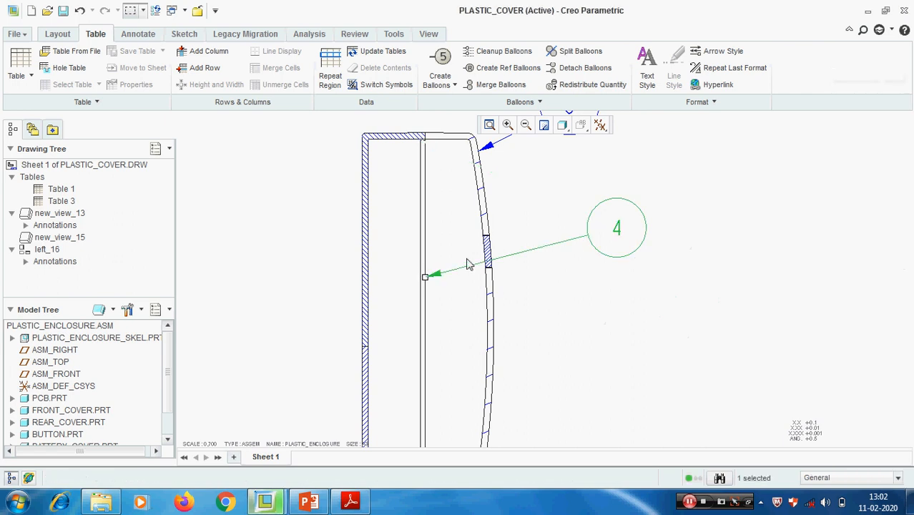
- Check the balloons on both views against the item numbers and part names in the parts table
scroll(468, 260, up, 2)
click(642, 304)
scroll(574, 301, up, 4)
mouse_move(566, 312)
middle_down()
mouse_move(510, 269)
mouse_move(498, 288)
middle_up()
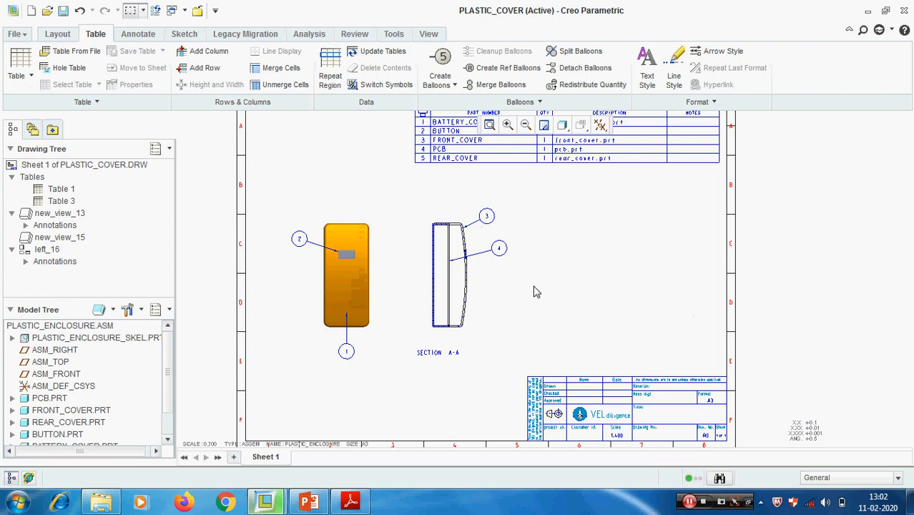
mouse_move(536, 259)
middle_down()
mouse_move(531, 283)
mouse_move(505, 285)
middle_up()
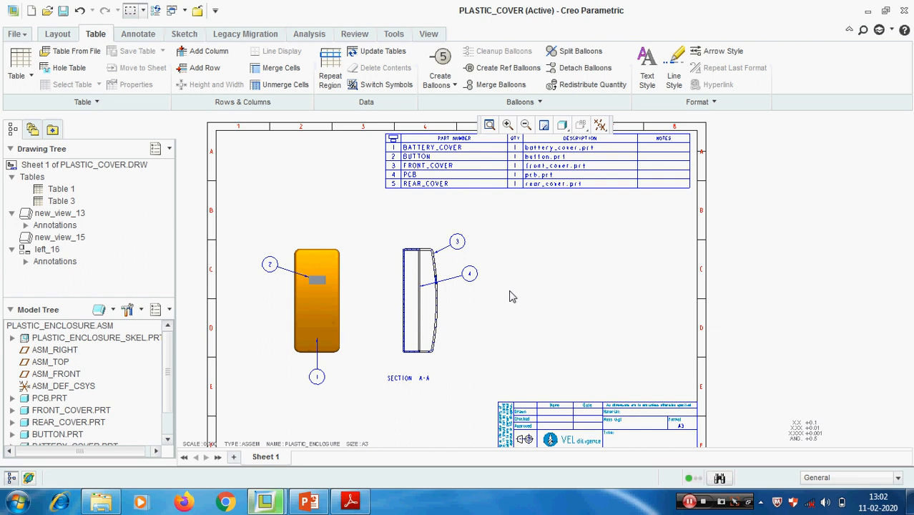
scroll(413, 204, up, 1)
middle_drag(410, 203, 413, 229)
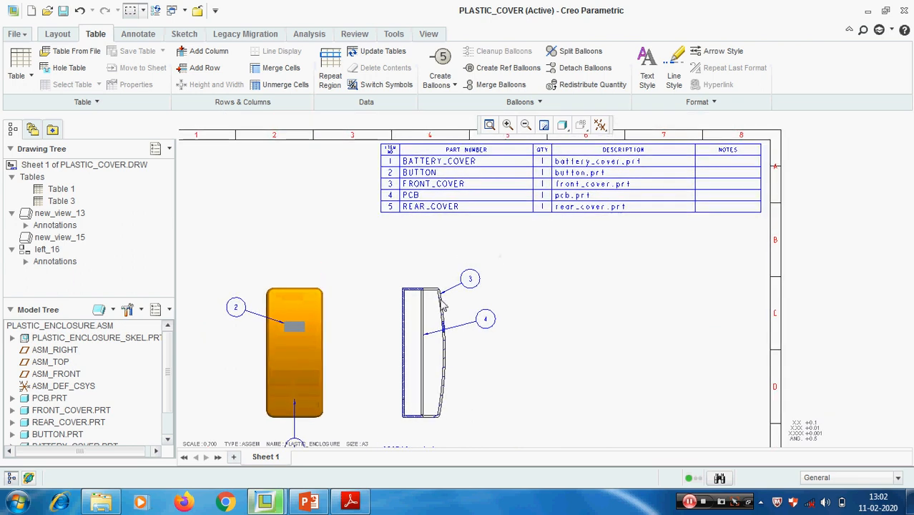
scroll(437, 300, up, 3)
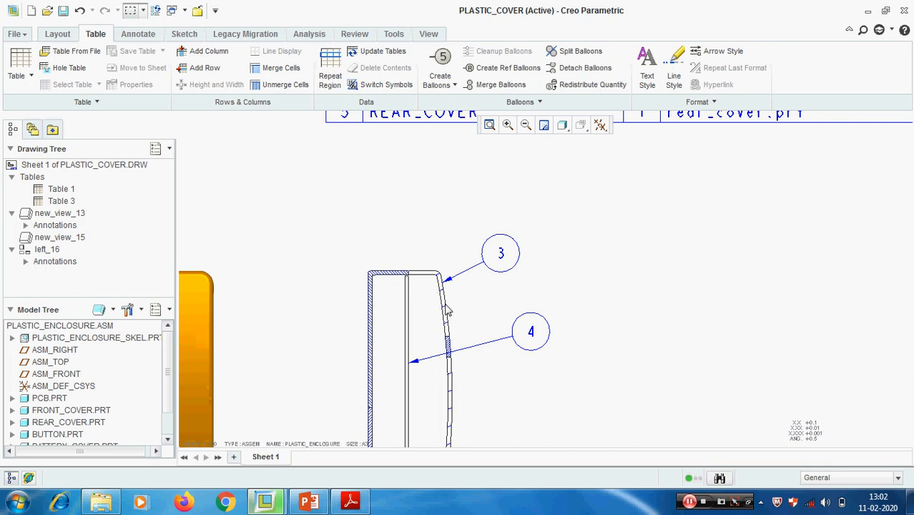
middle_drag(616, 237, 599, 314)
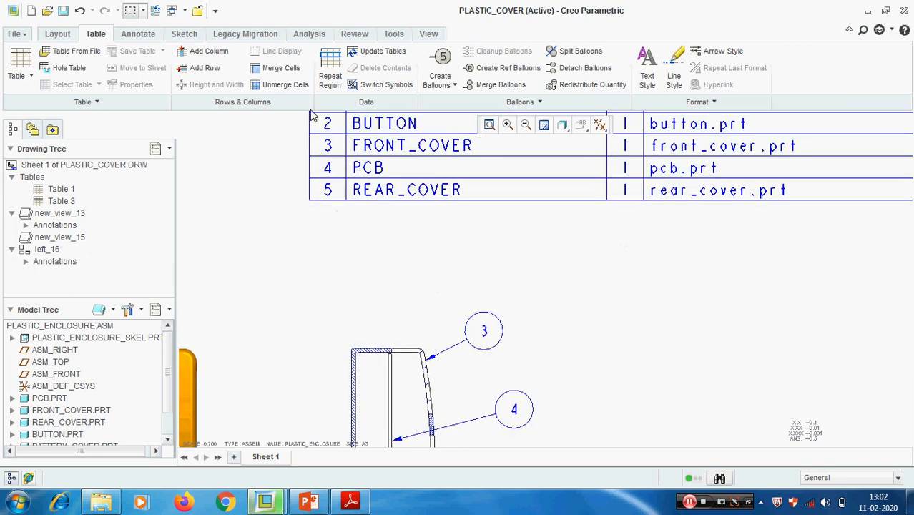
scroll(574, 306, down, 2)
middle_drag(574, 306, 489, 315)
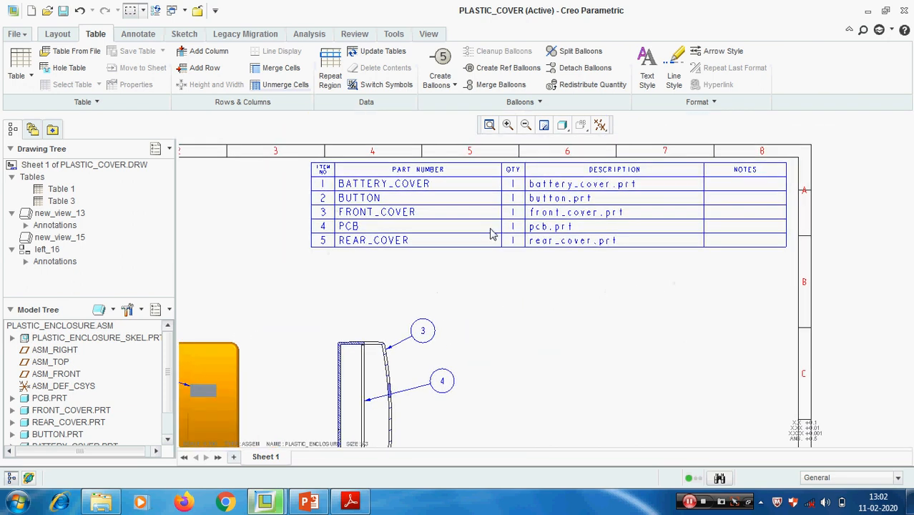
- Fix the FRONT_COVER record at index 1 in the parts table's repeat region
click(329, 79)
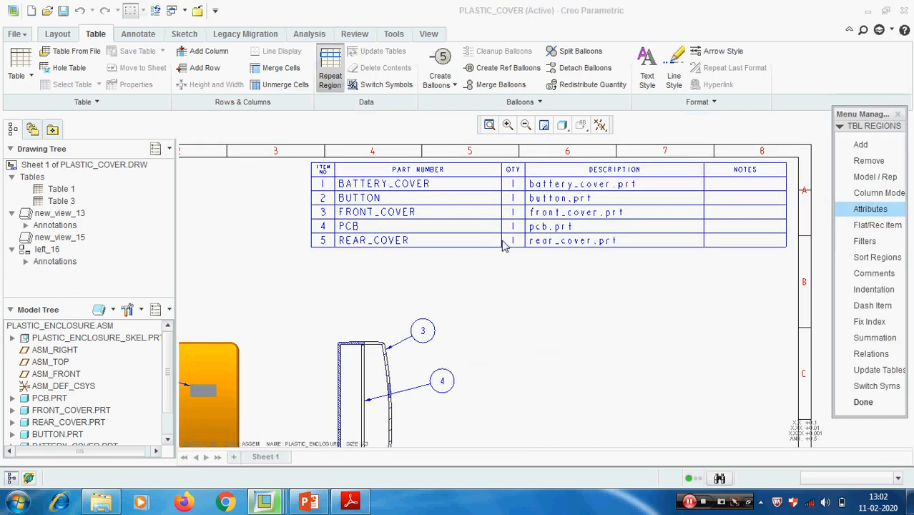
click(876, 325)
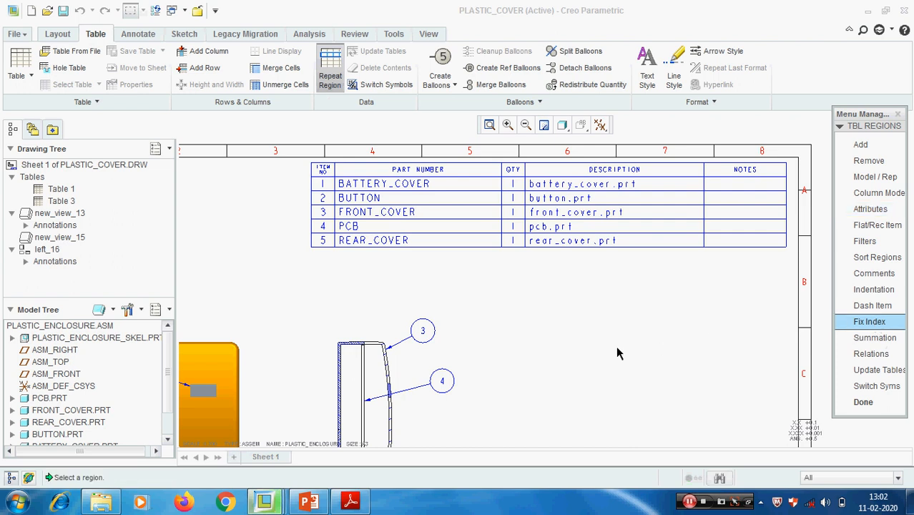
scroll(597, 352, down, 2)
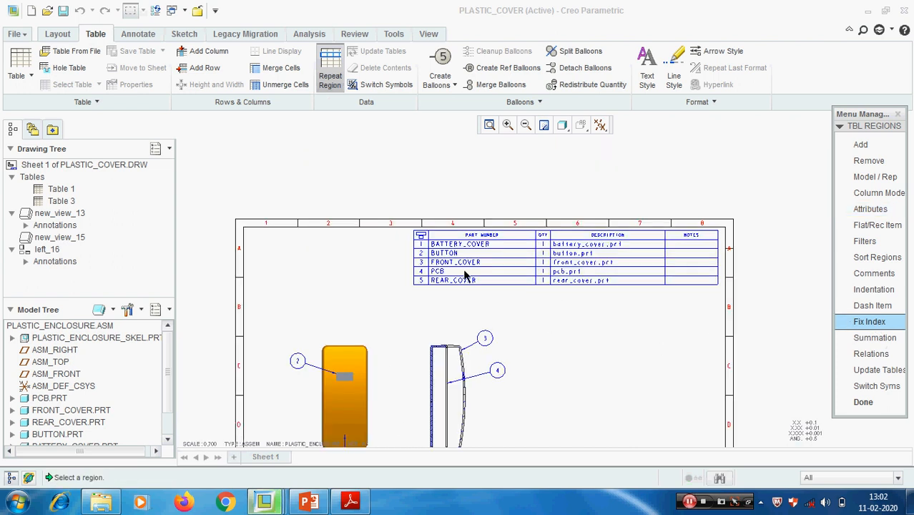
click(504, 267)
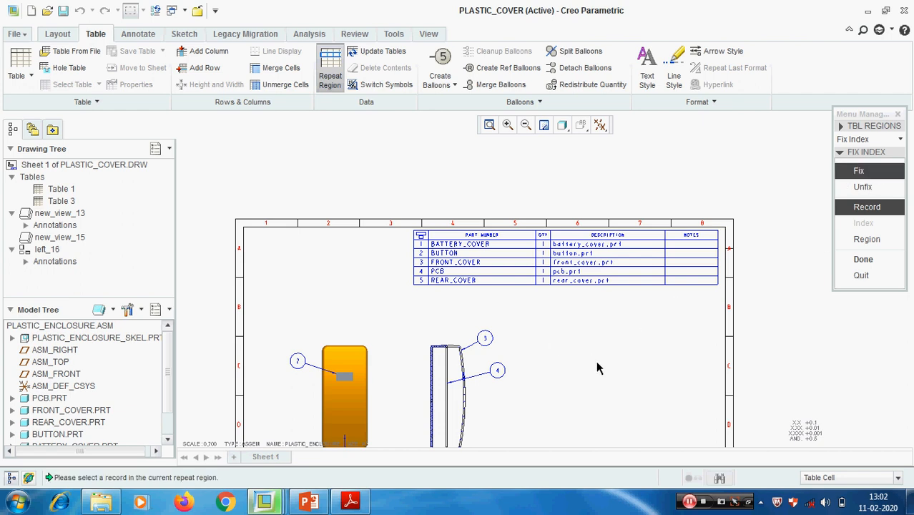
scroll(501, 334, down, 1)
middle_drag(537, 365, 521, 321)
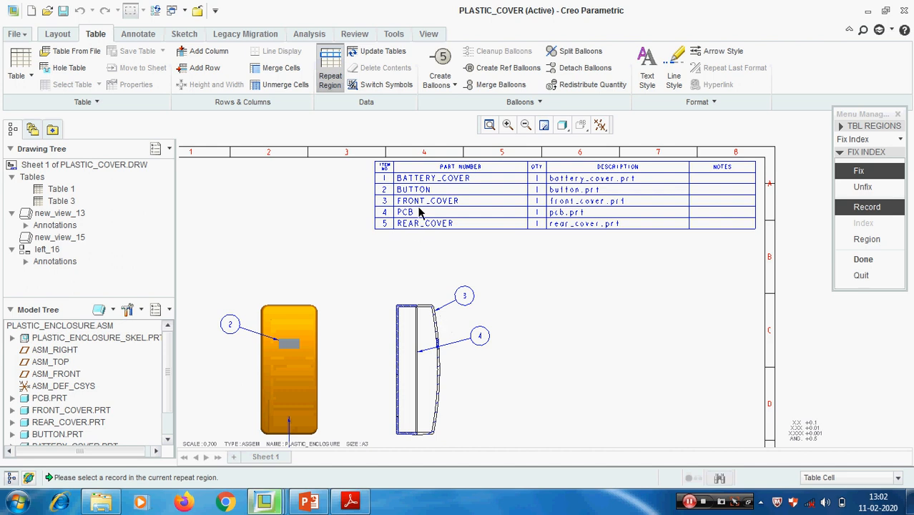
scroll(419, 213, down, 1)
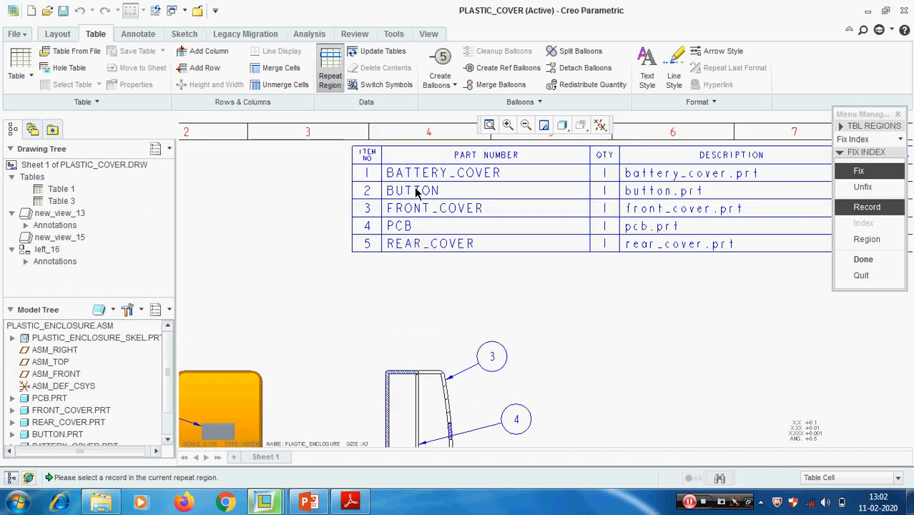
click(367, 212)
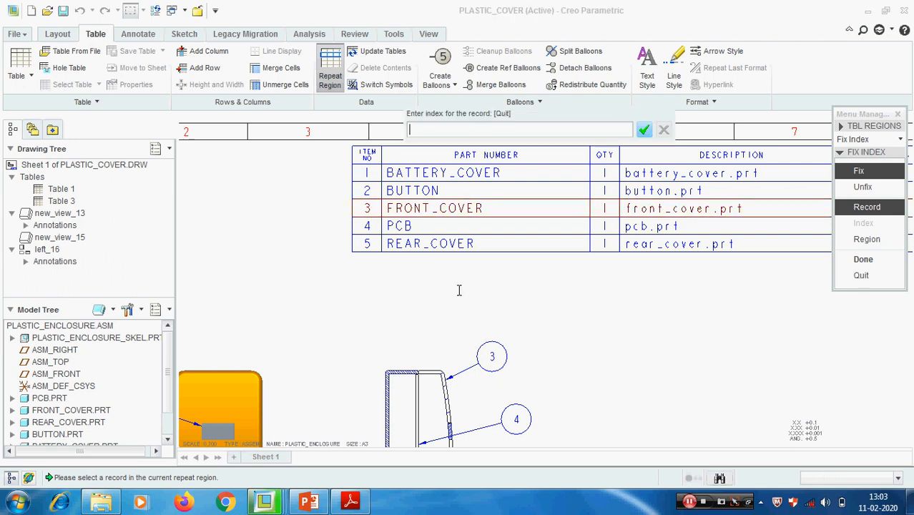
key(Return)
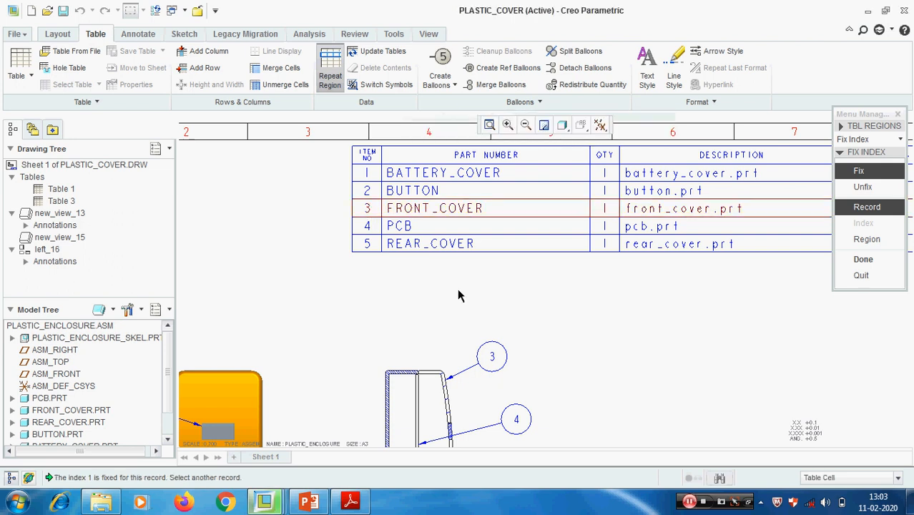
- Fix the BUTTON record at index 2 in the parts table
scroll(483, 343, down, 1)
scroll(464, 411, down, 1)
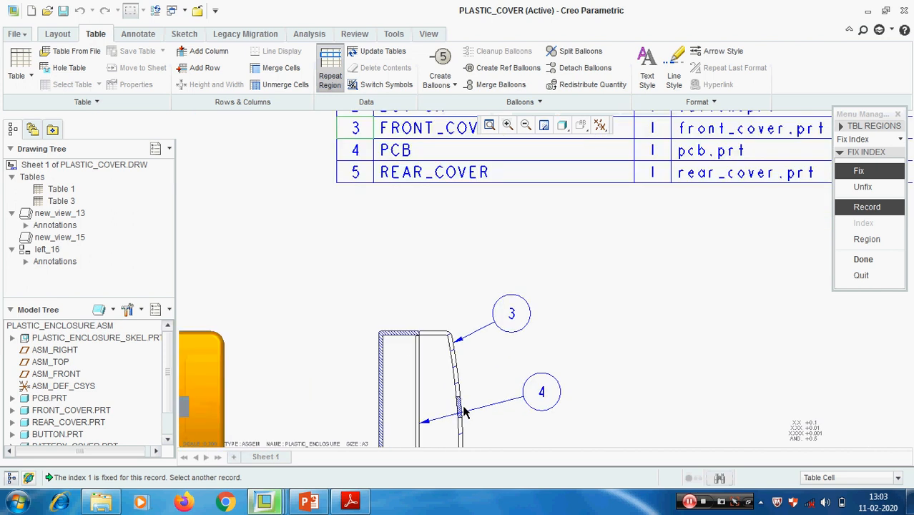
scroll(474, 284, up, 2)
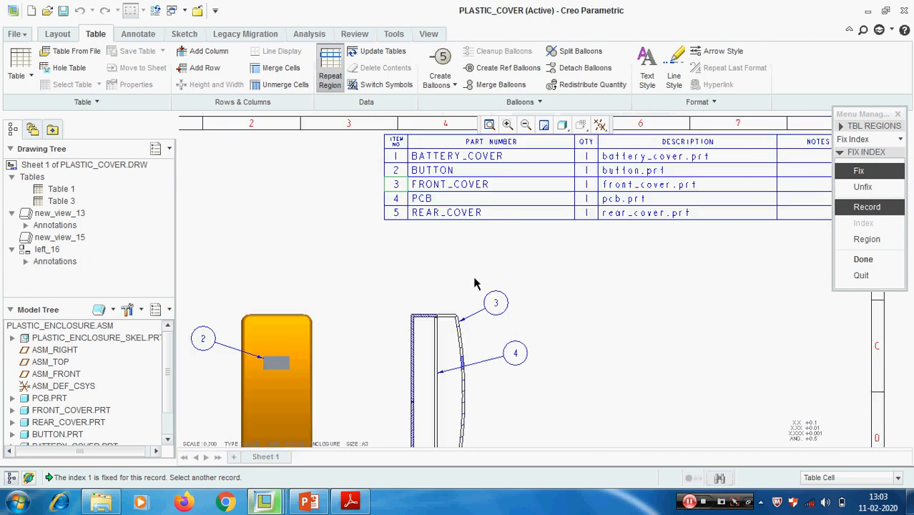
click(398, 171)
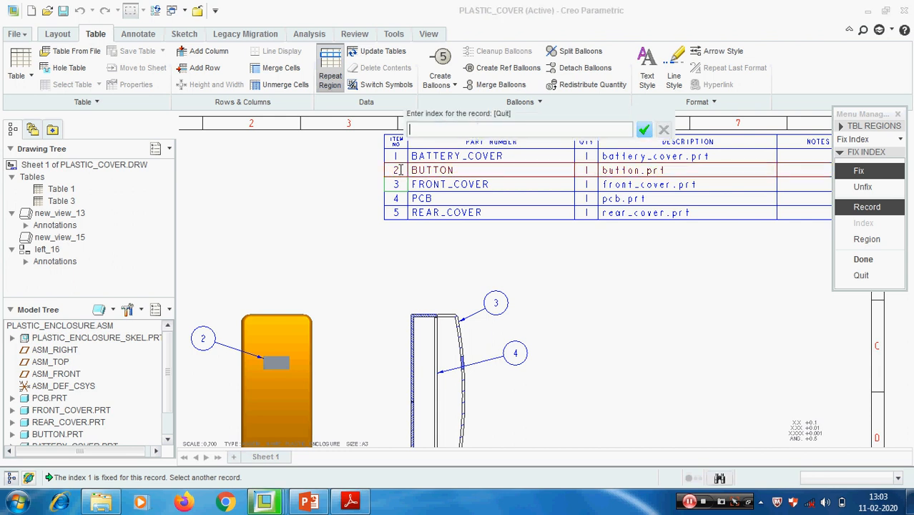
key(Return)
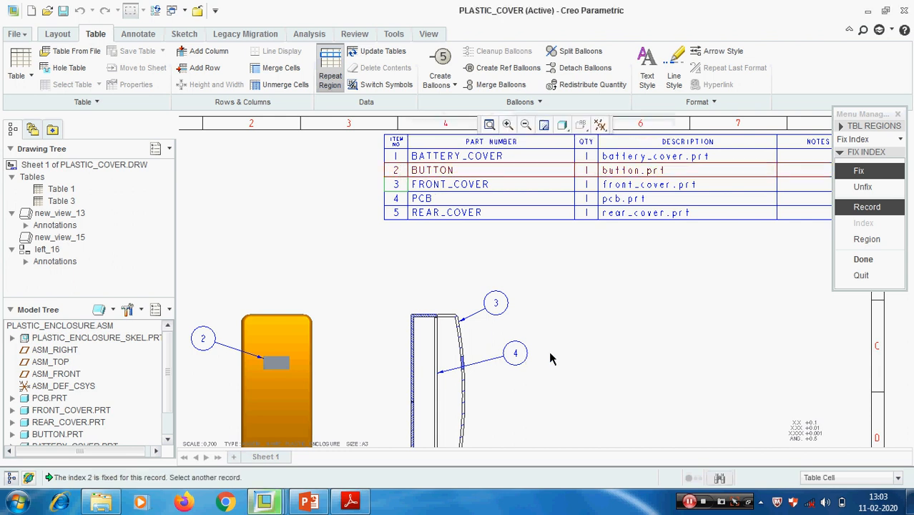
- Fix the PCB record at index 3 in the parts table
middle_drag(574, 346, 577, 302)
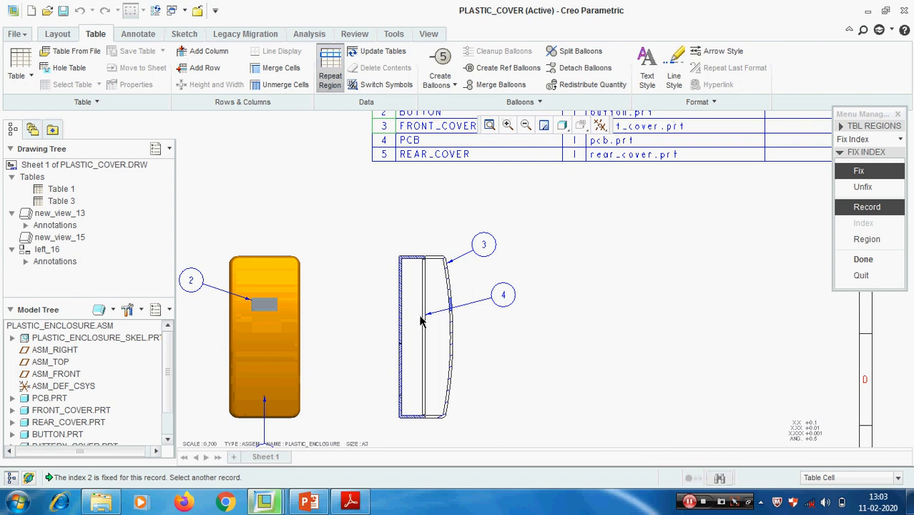
scroll(516, 401, up, 3)
scroll(474, 283, up, 3)
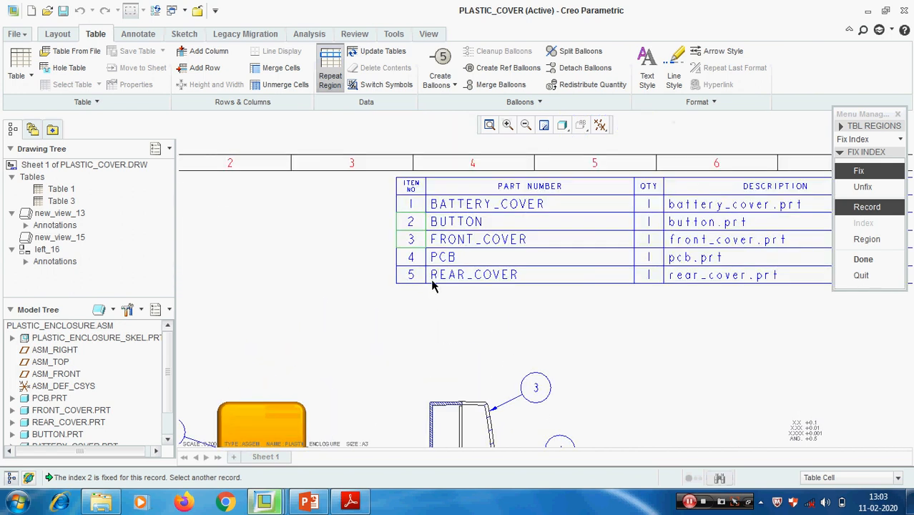
click(419, 259)
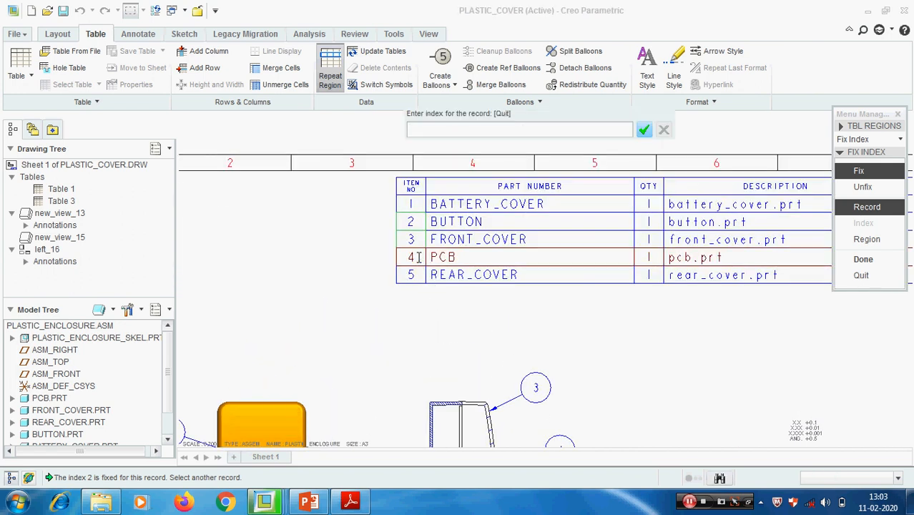
text(3)
key(Return)
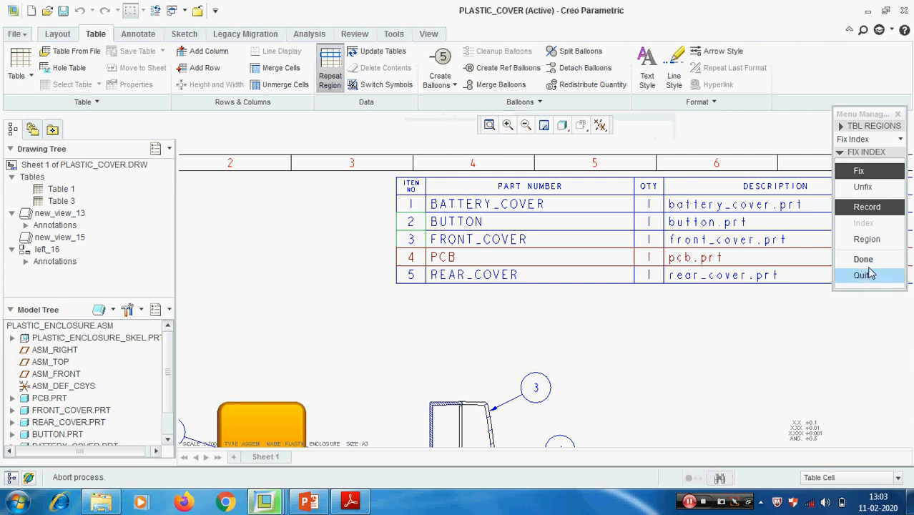
- Fix the REAR_COVER record at index 4 in the parts table
mouse_move(516, 346)
middle_down()
mouse_move(519, 330)
mouse_move(516, 344)
middle_up()
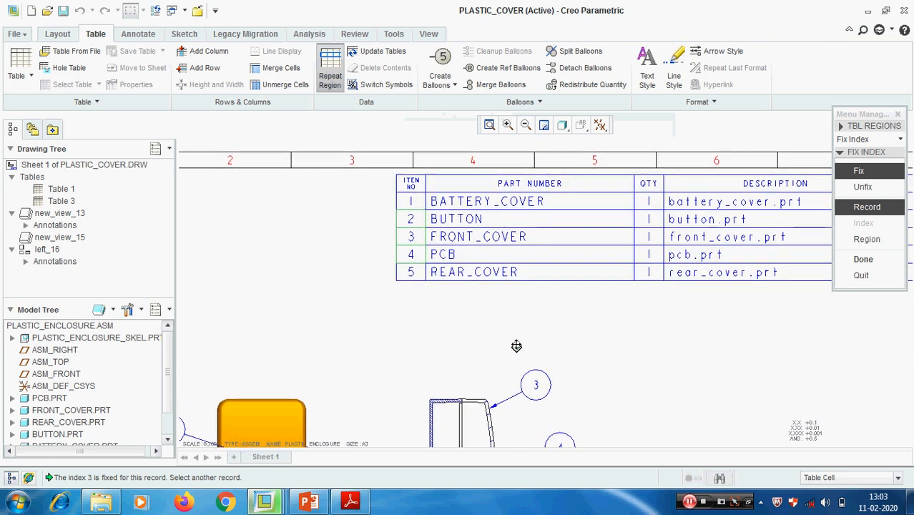
click(419, 275)
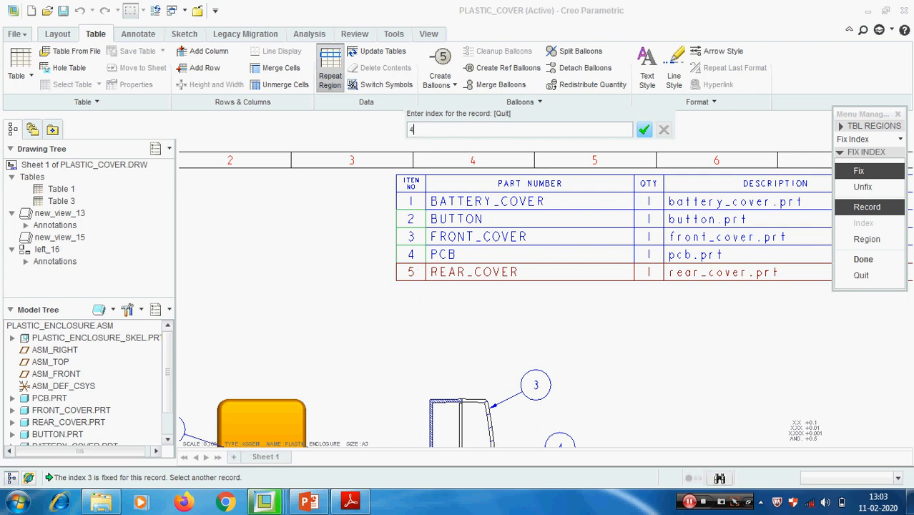
text(4)
key(Return)
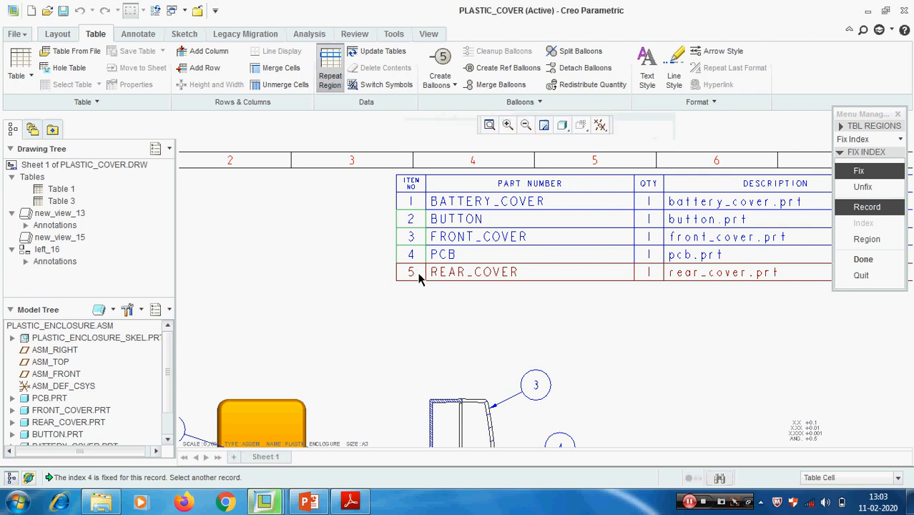
- Fix the BATTERY_COVER record at index 5, apply the fixed indexes and leave the repeat region command
click(420, 202)
key(Return)
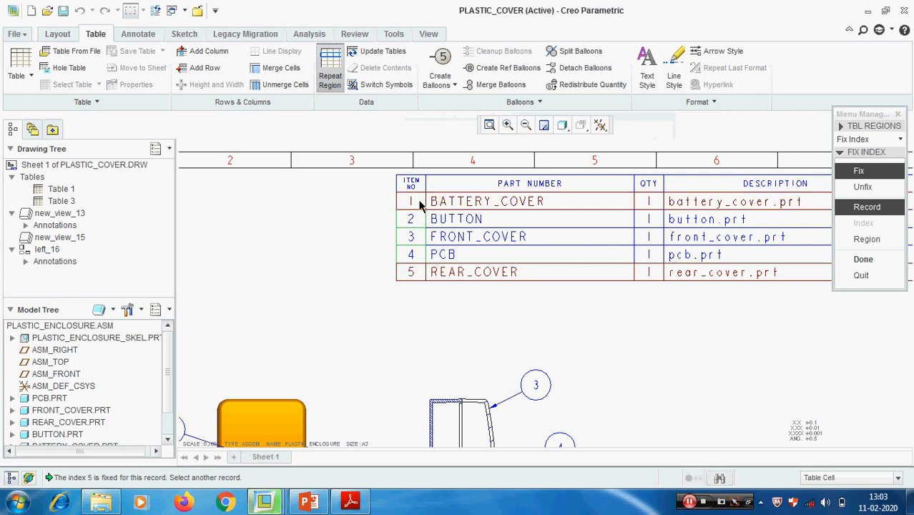
click(877, 261)
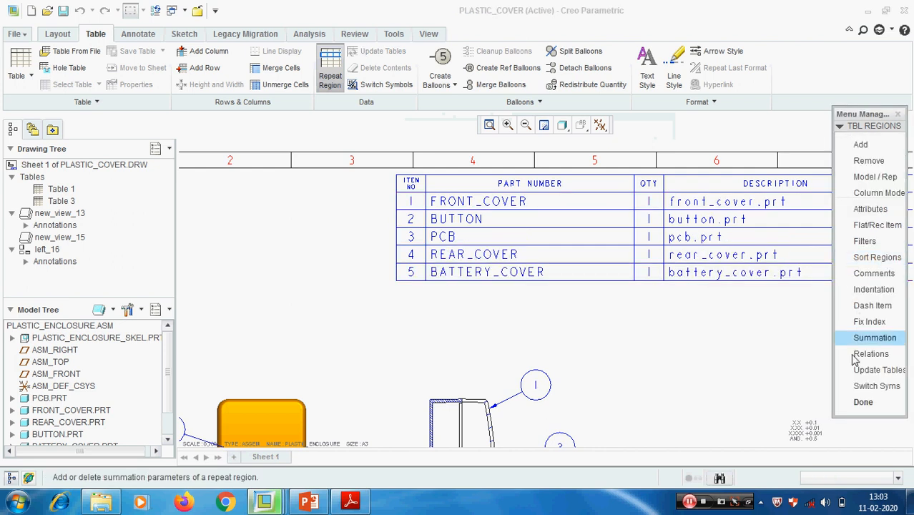
click(856, 402)
- Unfix the indexes of the BUTTON and PCB records in the parts table's repeat region
scroll(571, 279, down, 3)
scroll(540, 247, up, 3)
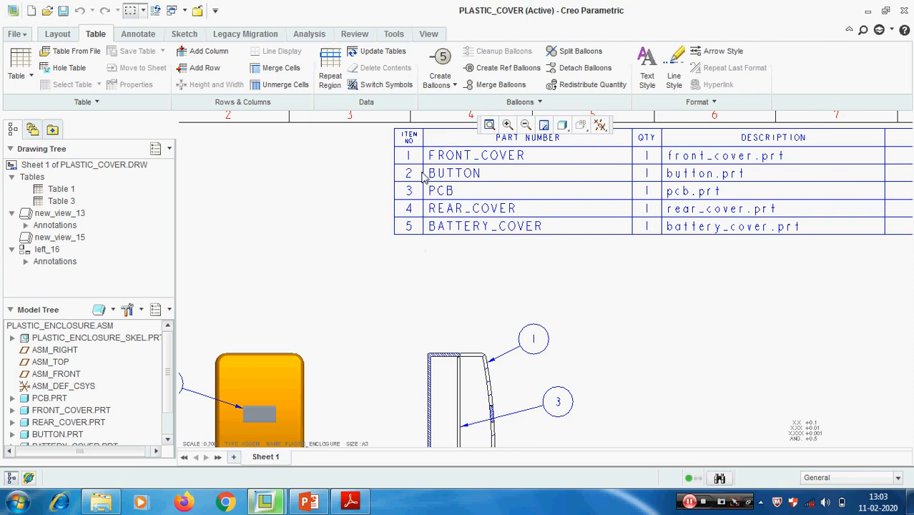
scroll(657, 359, down, 4)
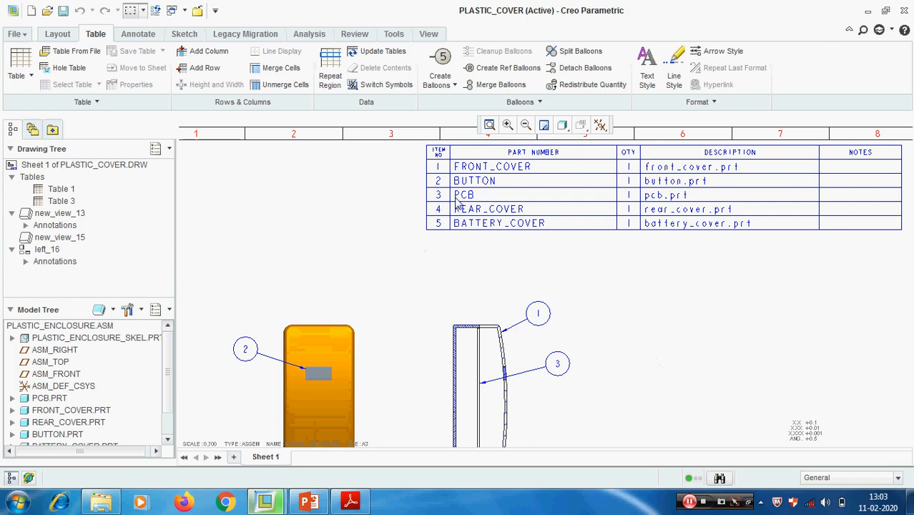
click(333, 84)
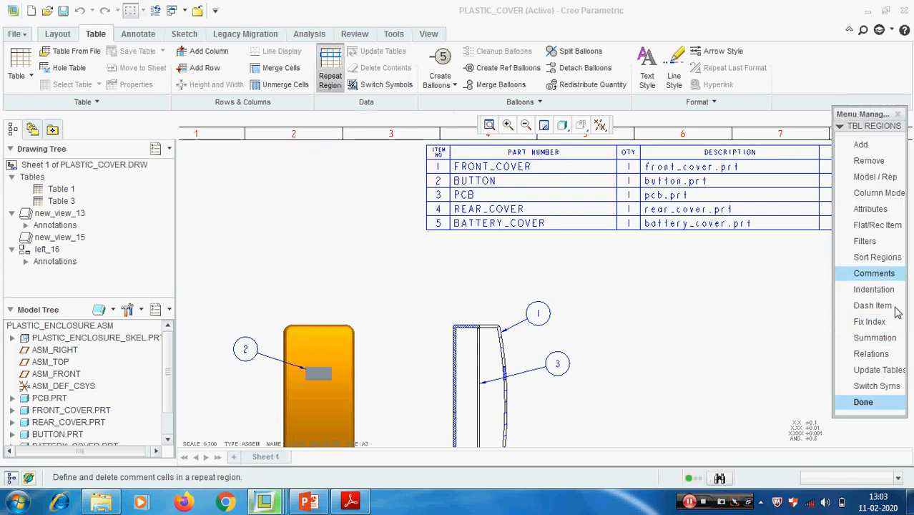
click(868, 321)
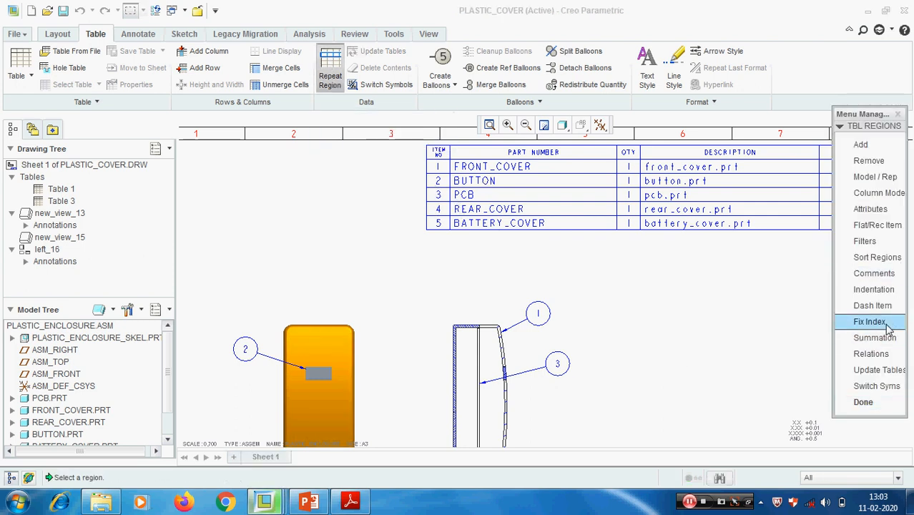
click(499, 199)
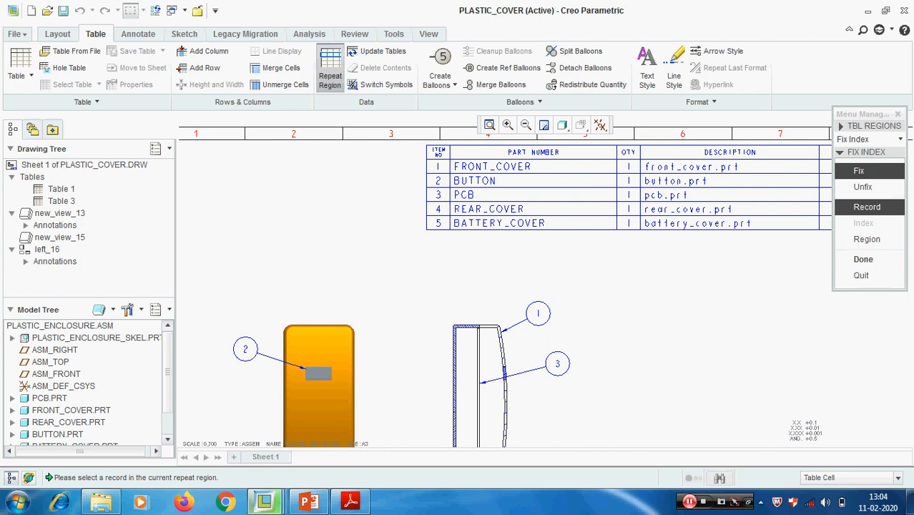
click(889, 191)
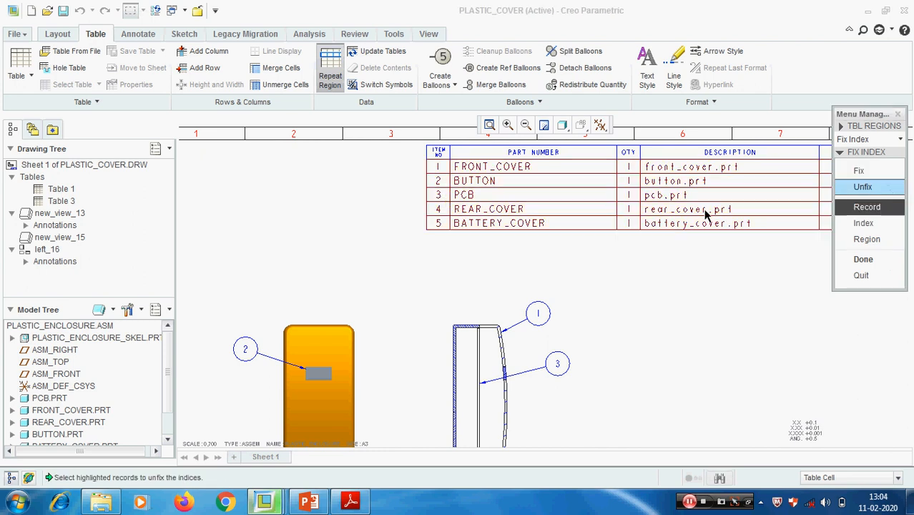
click(442, 198)
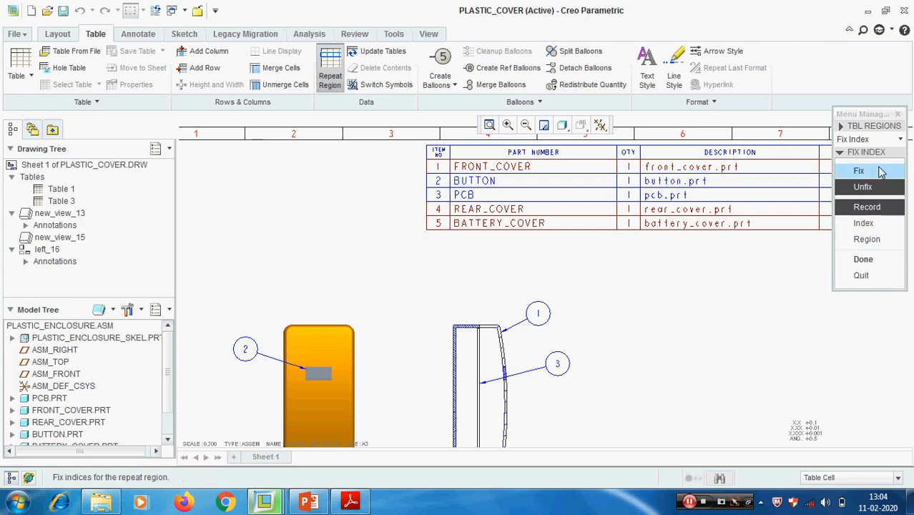
- Fix the unfixed PCB record at index 2 in the parts table
click(881, 173)
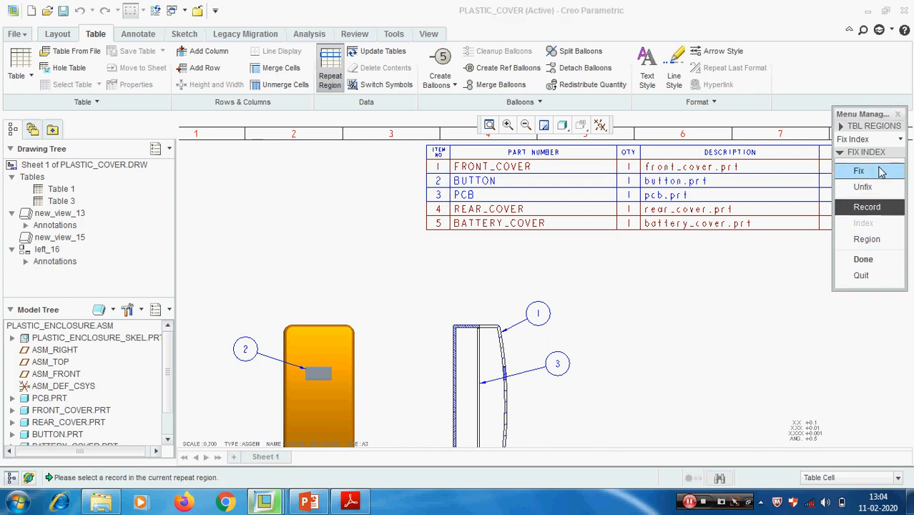
click(443, 198)
text(2)
key(Return)
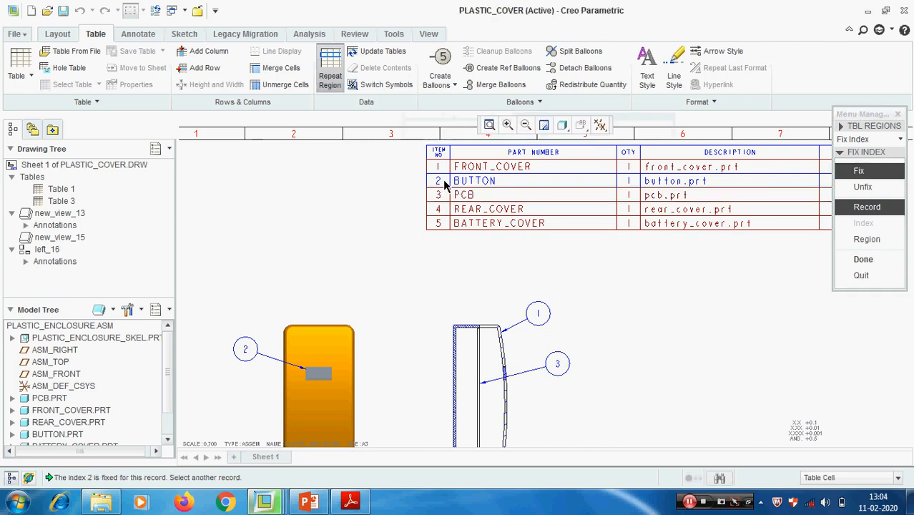
- Fix the BUTTON record at index 3 and apply the changed indexes to the parts table
click(443, 182)
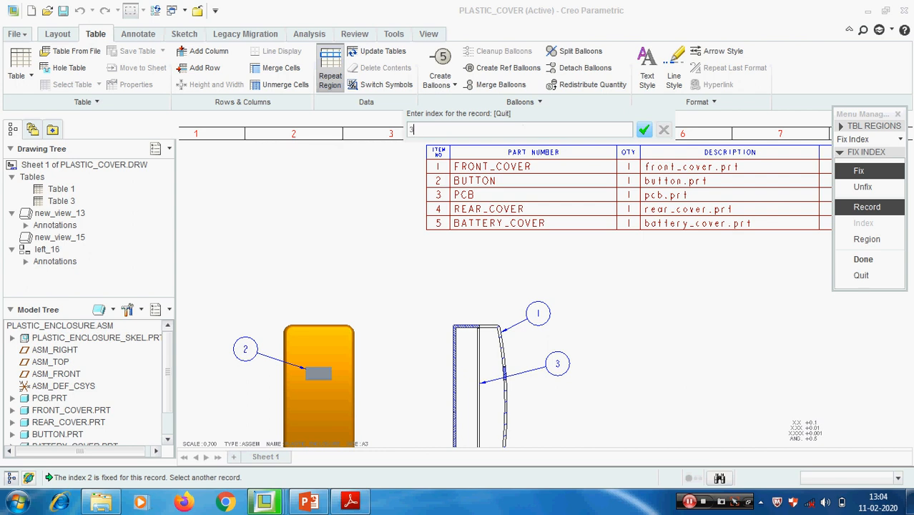
key(Return)
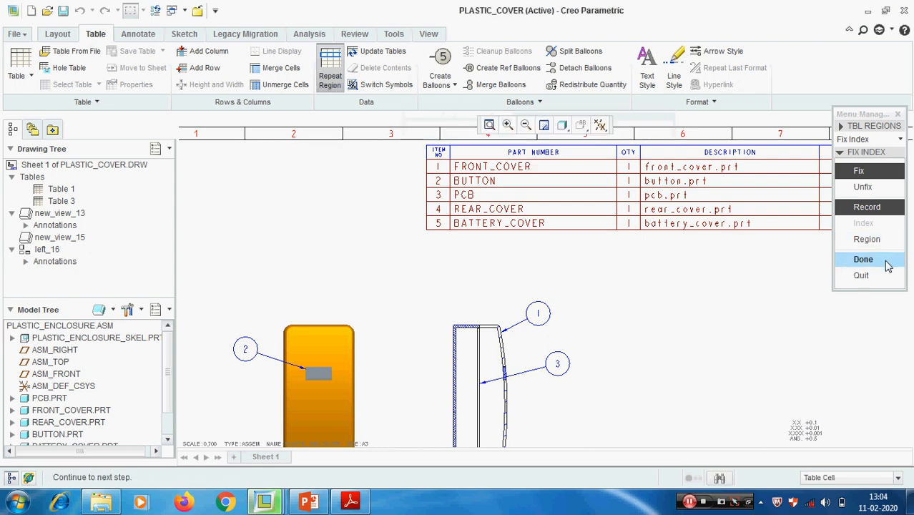
click(863, 259)
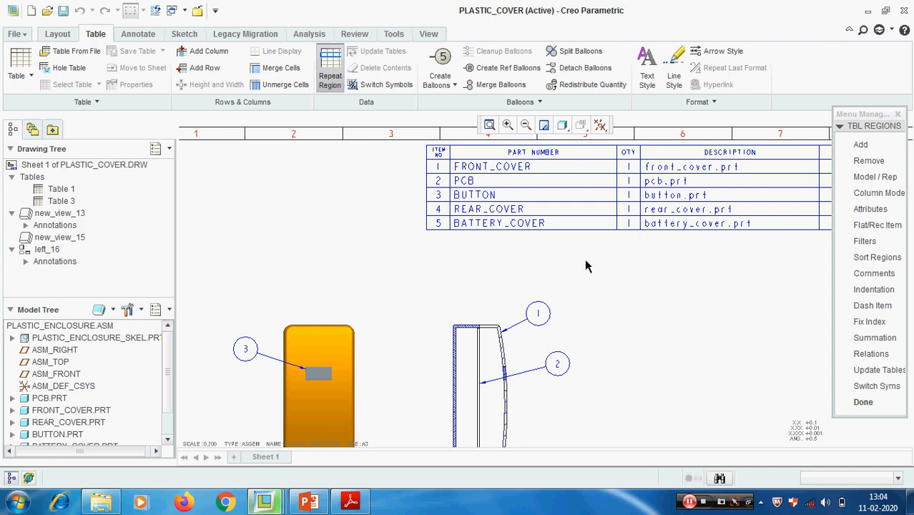
- Examine the whole drawing sheet, review the Part 23 topic list in PowerPoint and return to the Creo drawing
scroll(591, 294, up, 2)
middle_drag(599, 316, 541, 266)
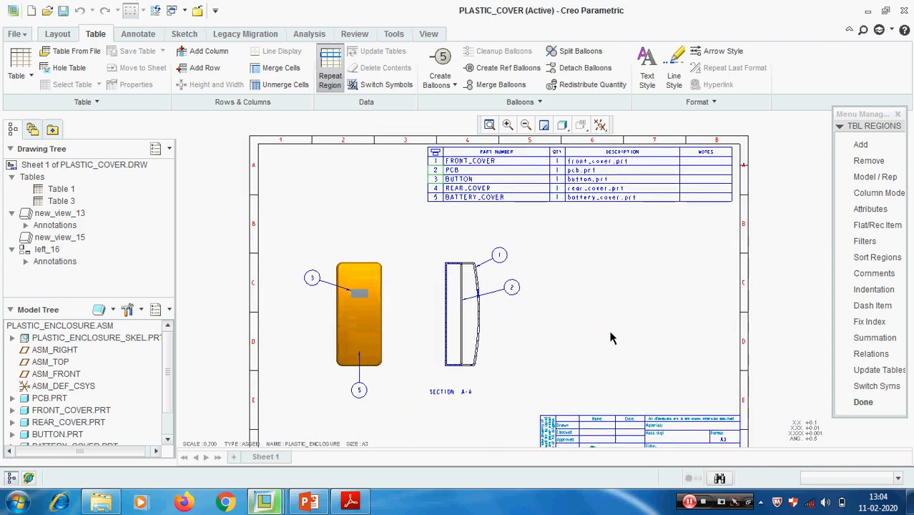
click(308, 501)
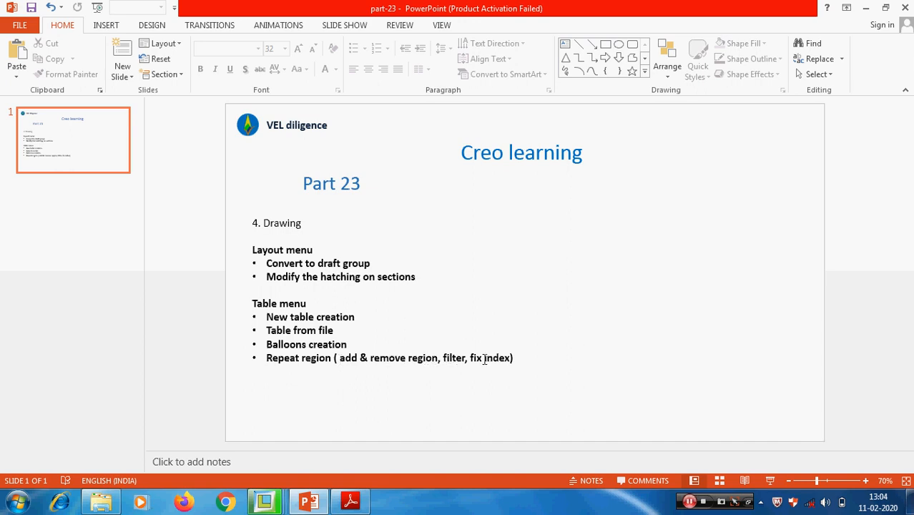
click(864, 8)
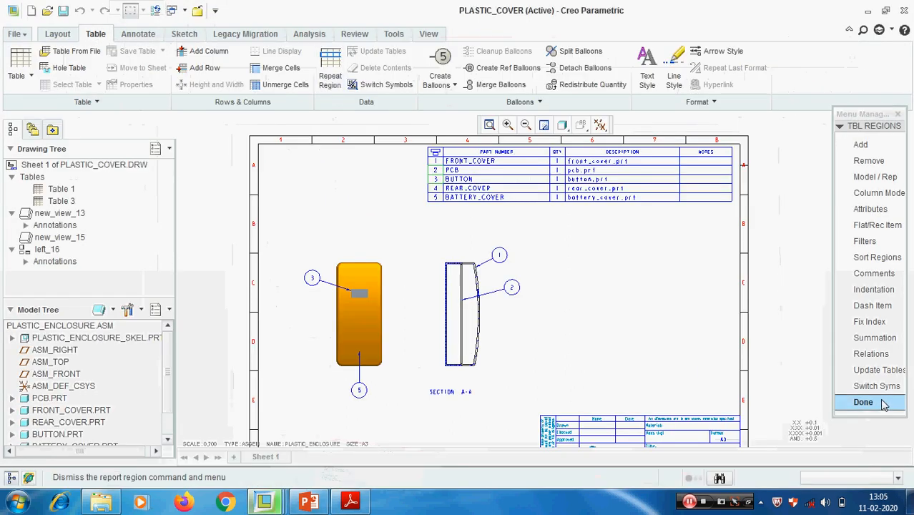
click(863, 402)
scroll(601, 322, down, 2)
scroll(641, 295, up, 2)
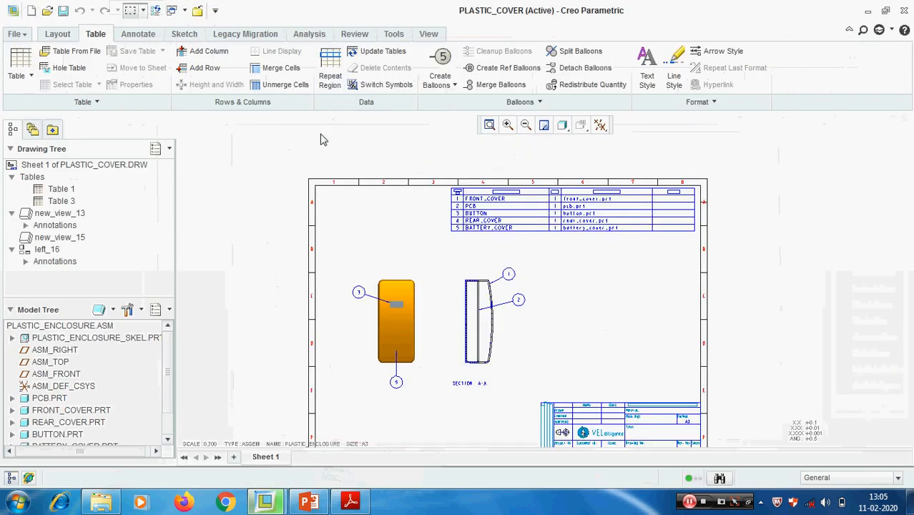
click(330, 64)
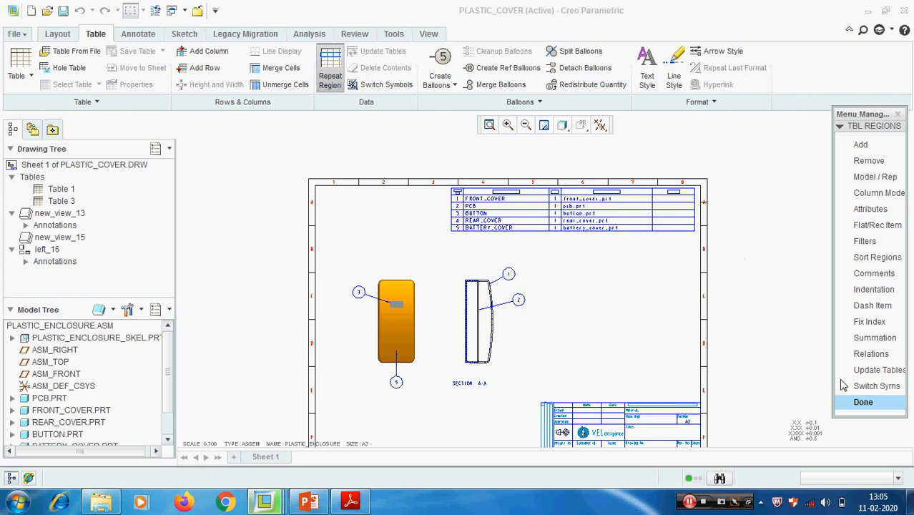
click(858, 401)
scroll(489, 218, up, 2)
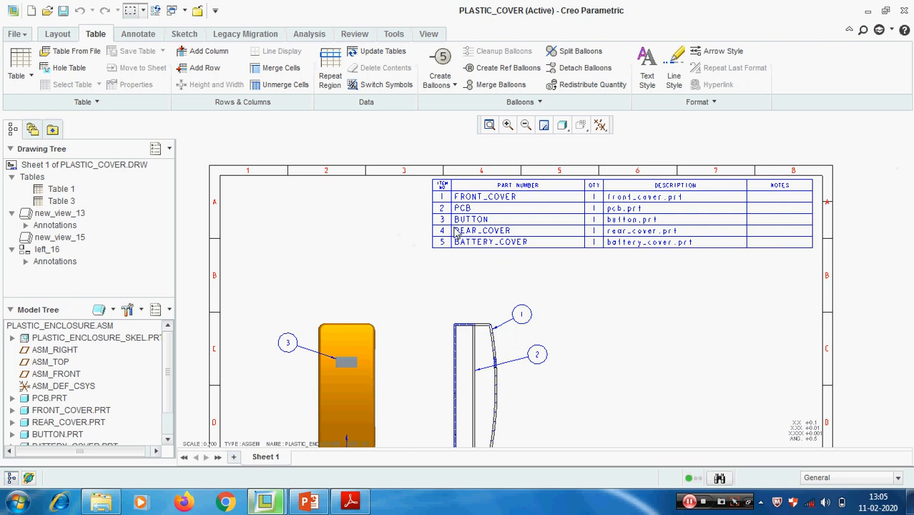
- Remove the repeat region from the parts table, confirm its deletion and leave the repeat region command
click(329, 75)
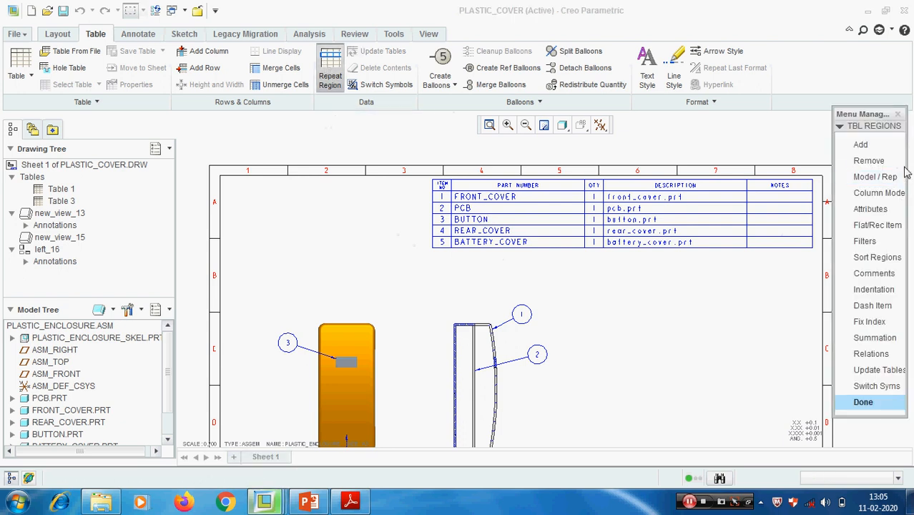
click(868, 160)
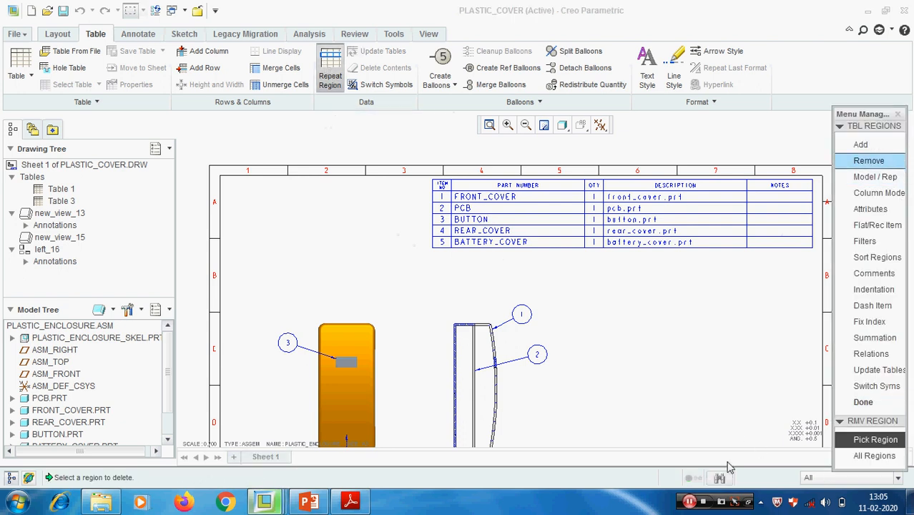
click(563, 221)
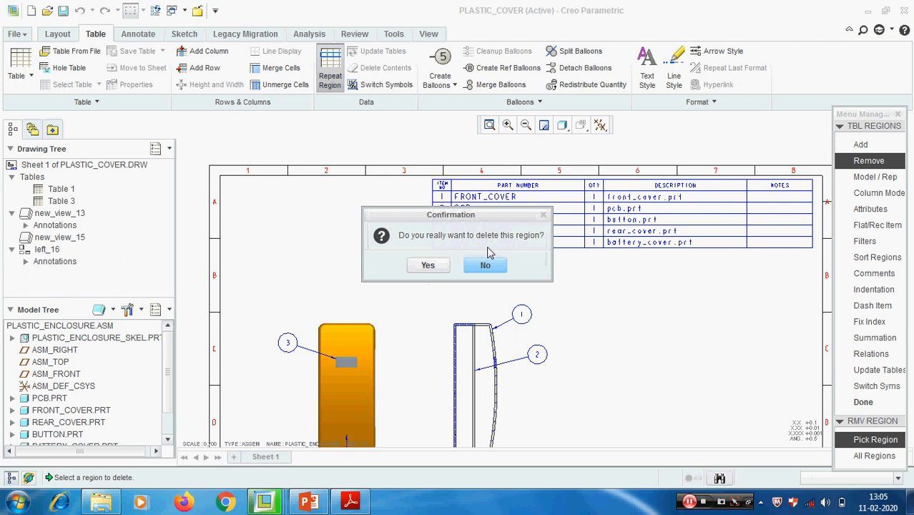
drag(491, 216, 702, 307)
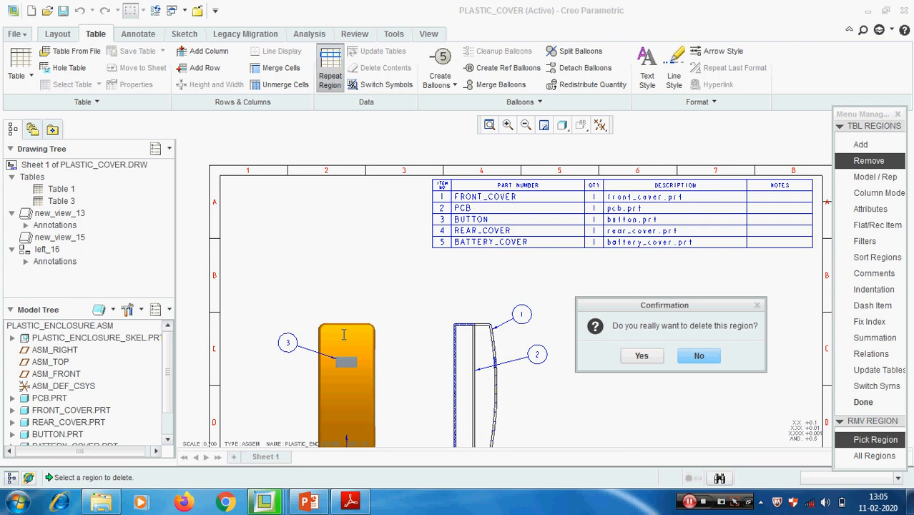
click(641, 355)
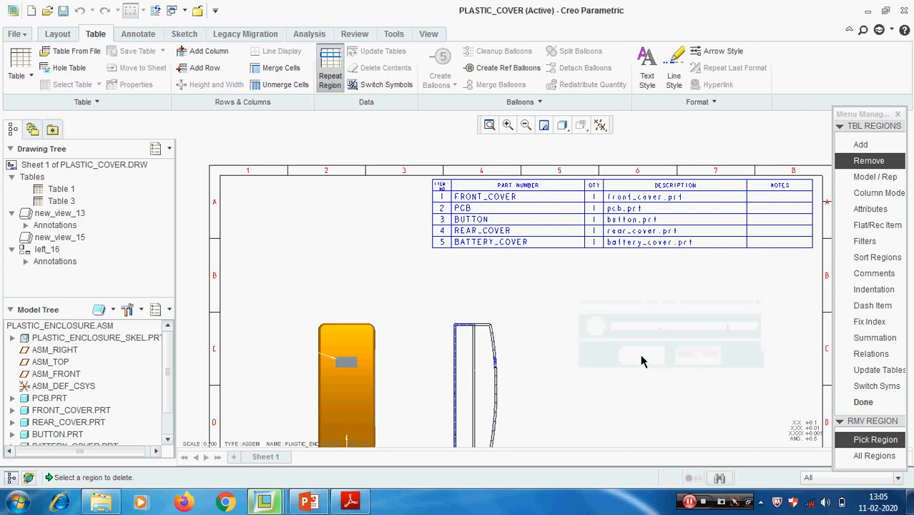
click(861, 402)
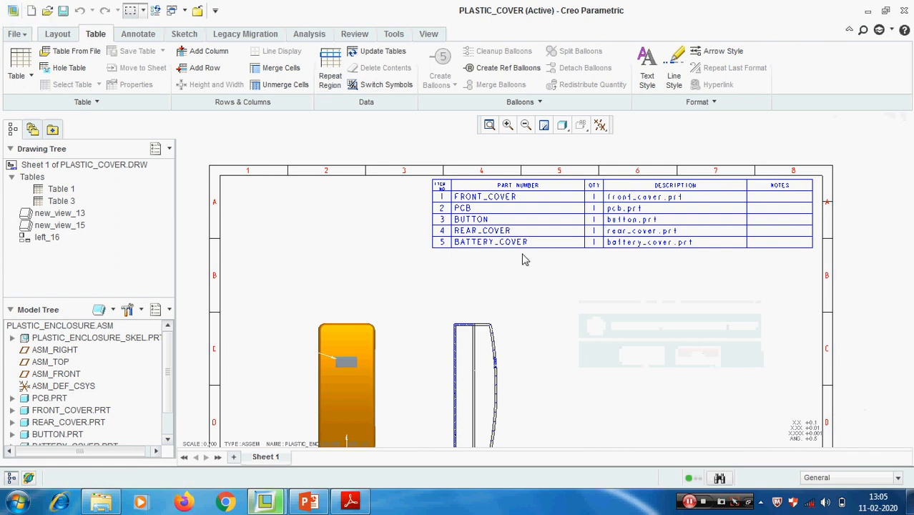
- Examine the text of the BATTERY_COVER and FRONT_COVER cells in the parts table without changing it
scroll(524, 259, down, 2)
scroll(559, 288, up, 2)
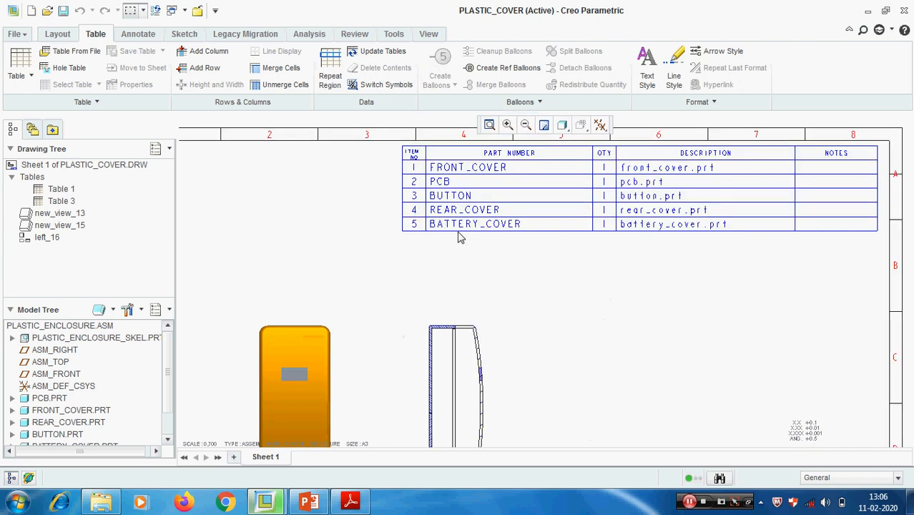
scroll(461, 232, up, 3)
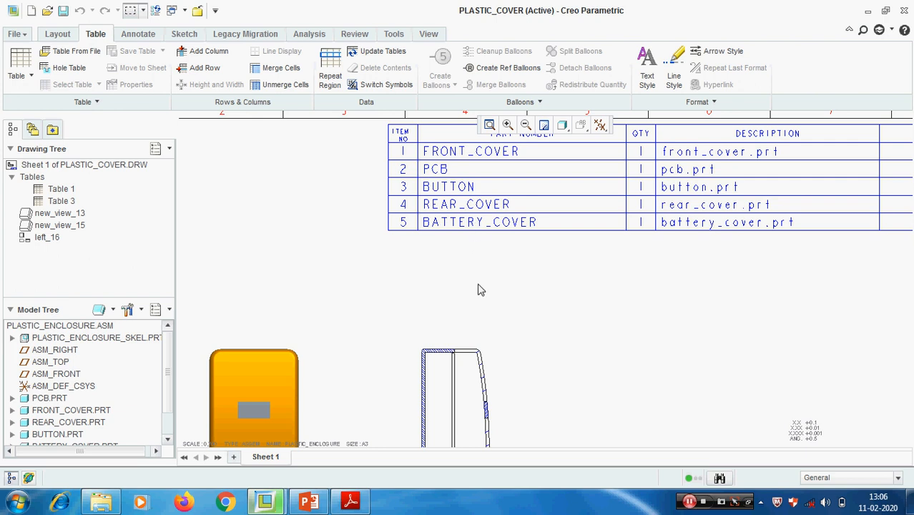
click(479, 227)
double_click(479, 228)
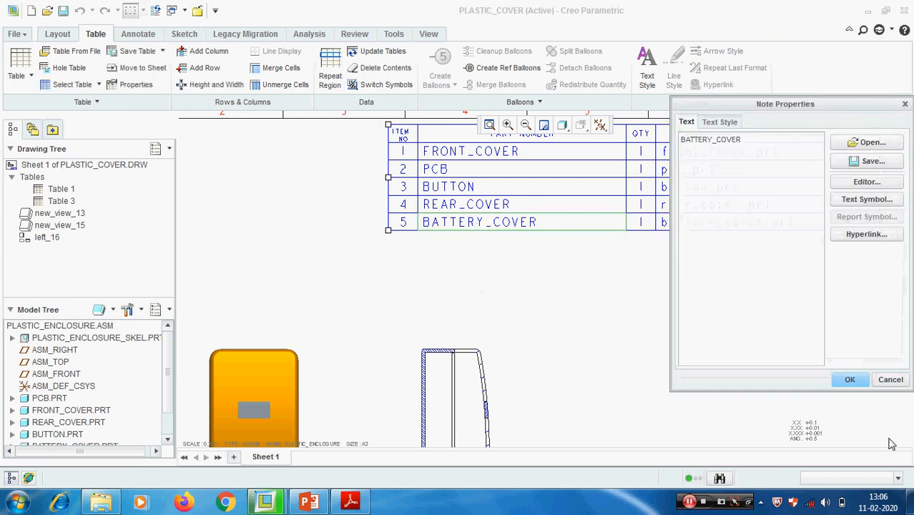
click(890, 379)
double_click(449, 153)
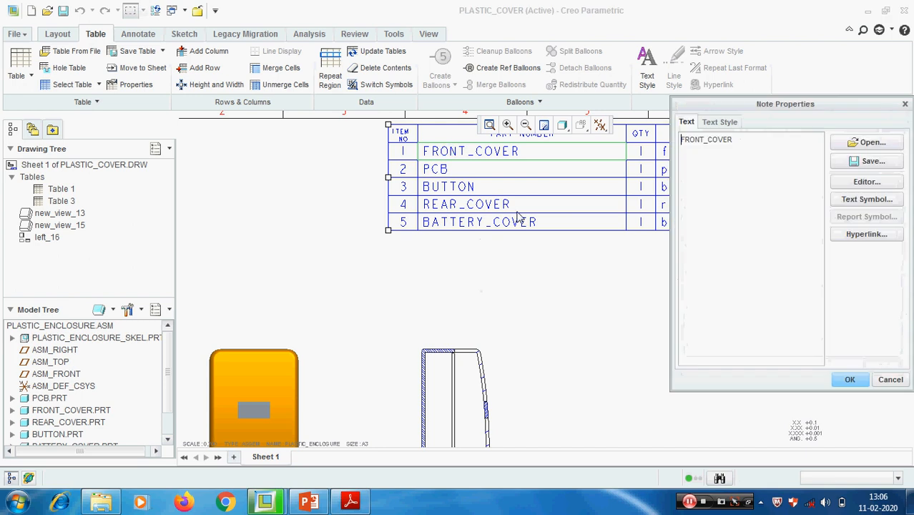
click(890, 379)
scroll(526, 302, down, 2)
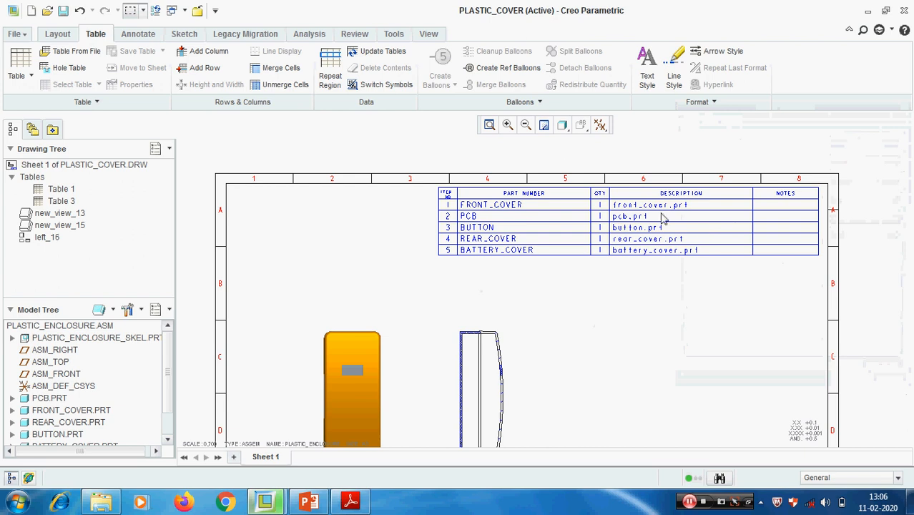
- Create a balloon note with a leader attached to the front cover's outer edge in the section view, containing the text 1
click(540, 103)
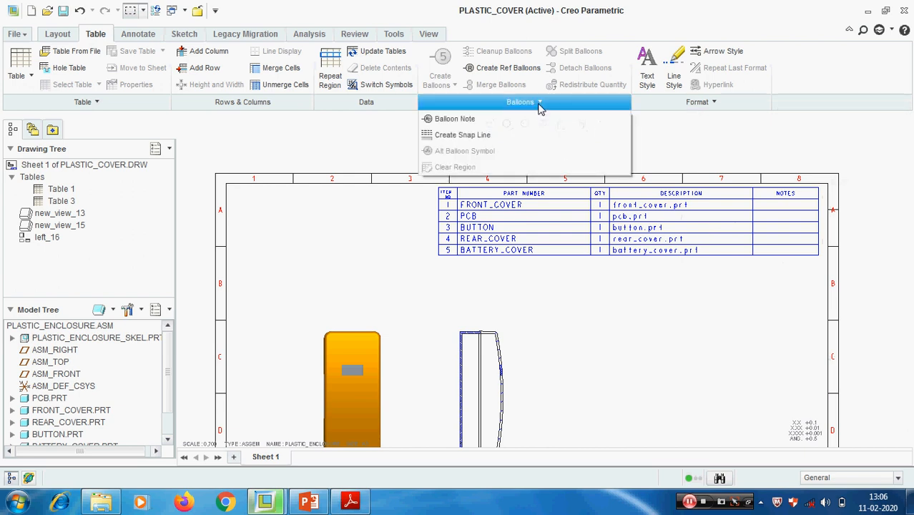
click(452, 119)
scroll(520, 343, down, 4)
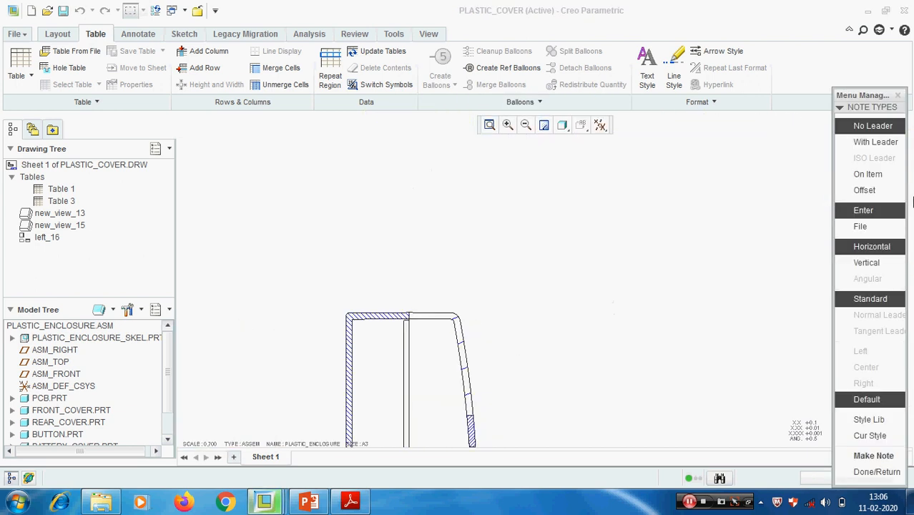
click(875, 142)
scroll(465, 347, down, 4)
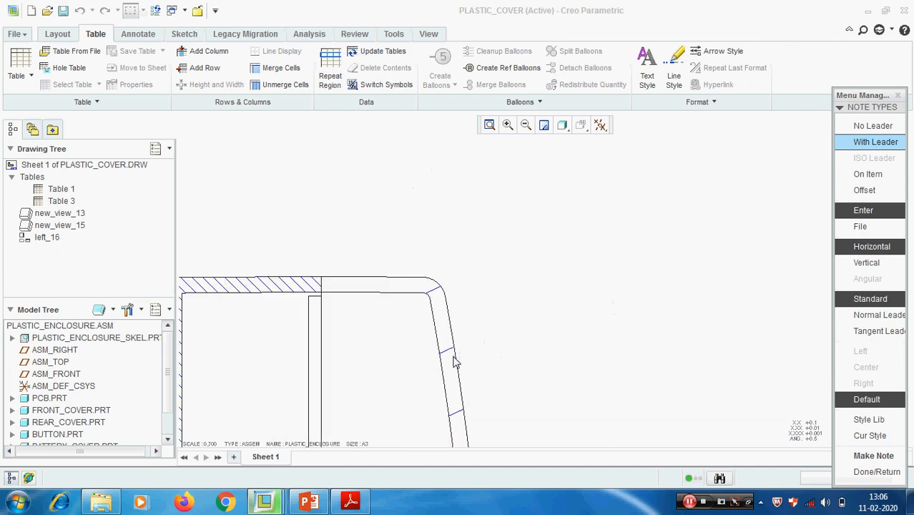
click(858, 457)
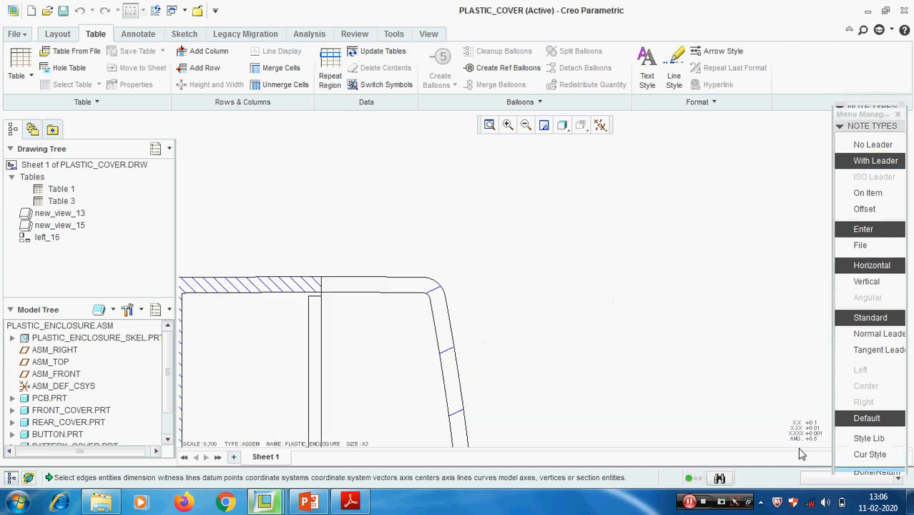
click(457, 370)
scroll(403, 385, up, 6)
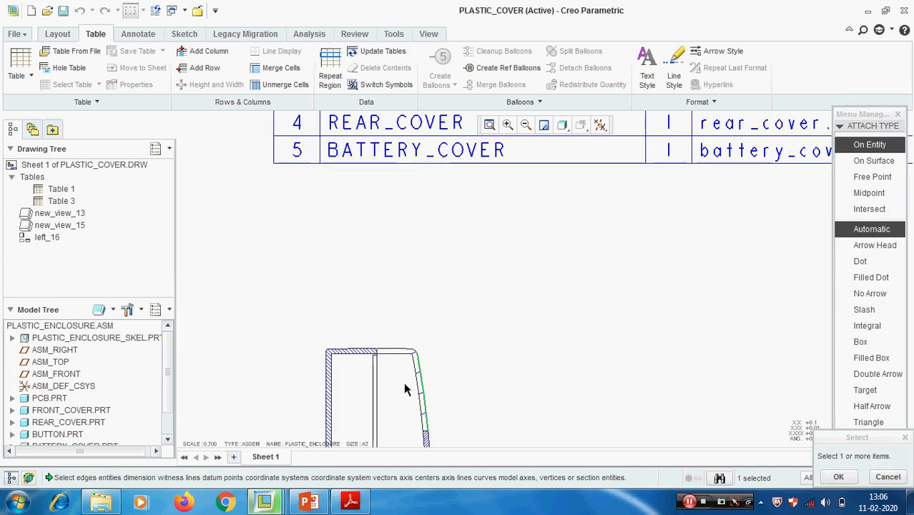
middle_click(479, 363)
text(1)
key(Return)
key(Return)
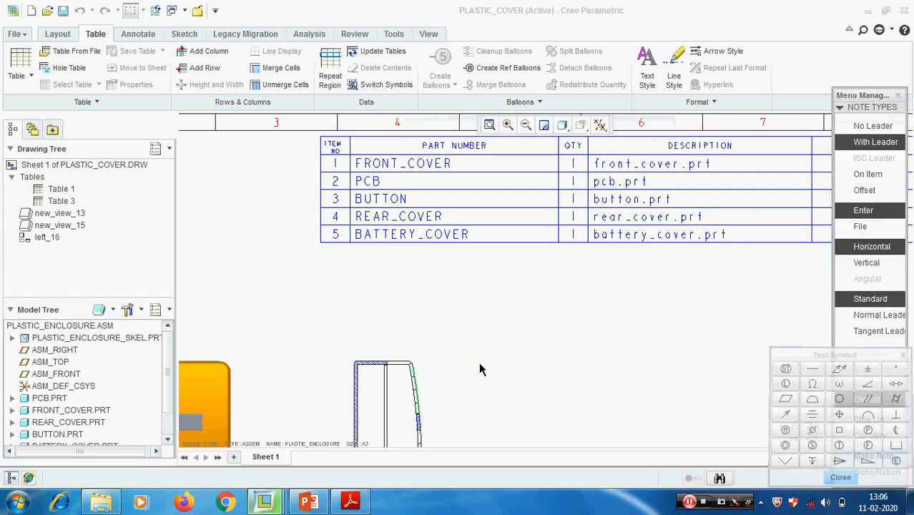
click(858, 470)
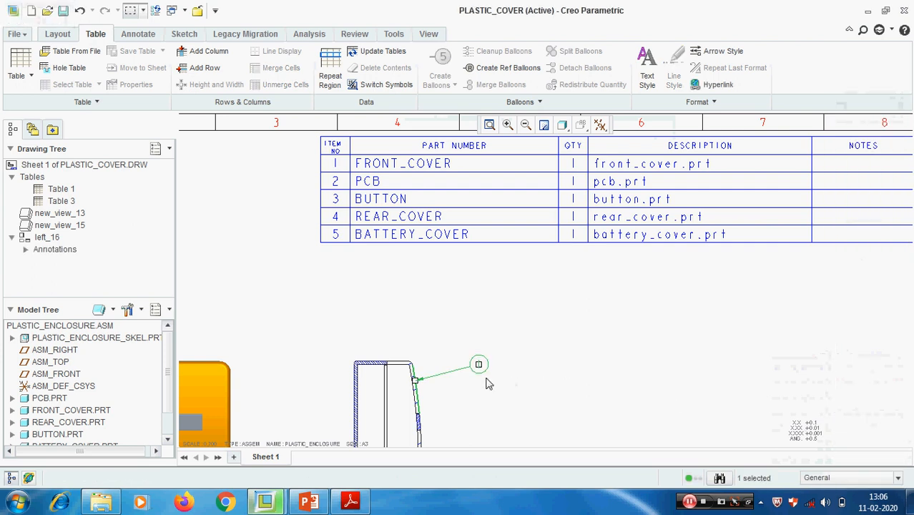
scroll(479, 361, down, 2)
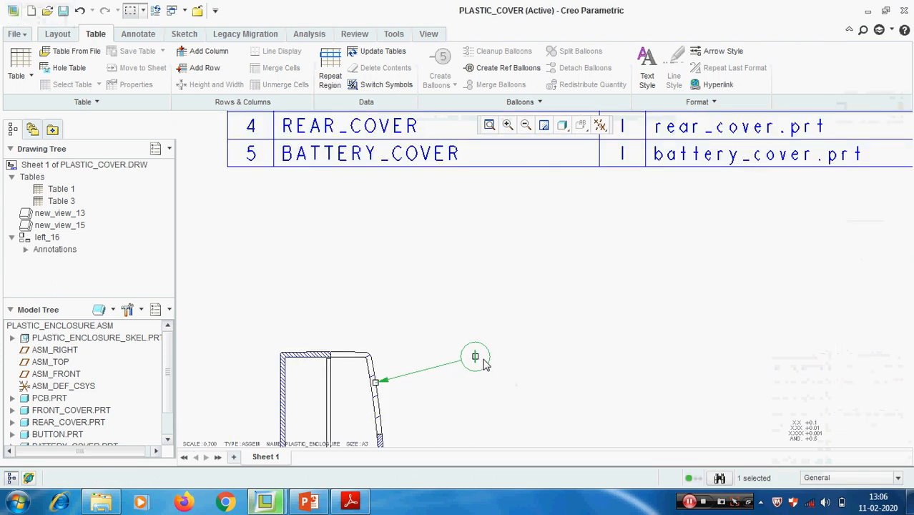
click(559, 376)
- Delete the whole parts table and the manual balloon note beside the section view
scroll(562, 370, up, 4)
middle_drag(497, 334, 493, 331)
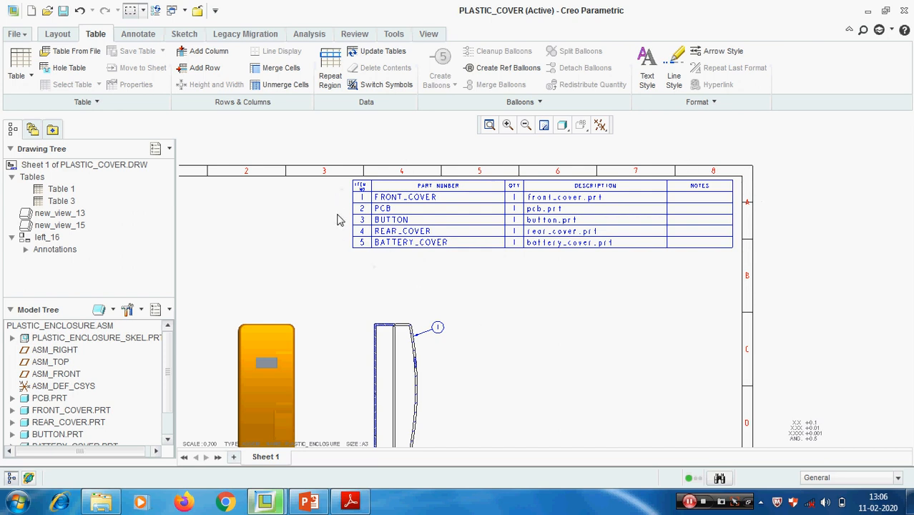
scroll(425, 343, up, 2)
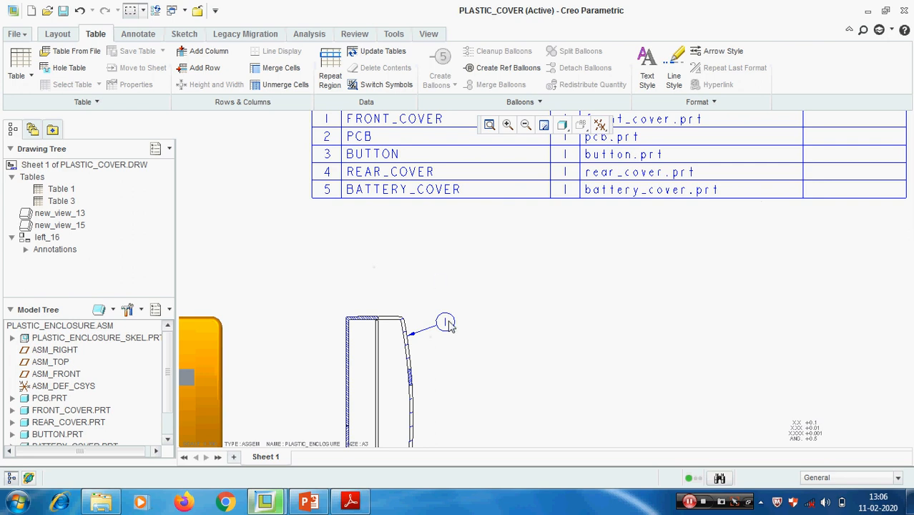
scroll(463, 341, down, 2)
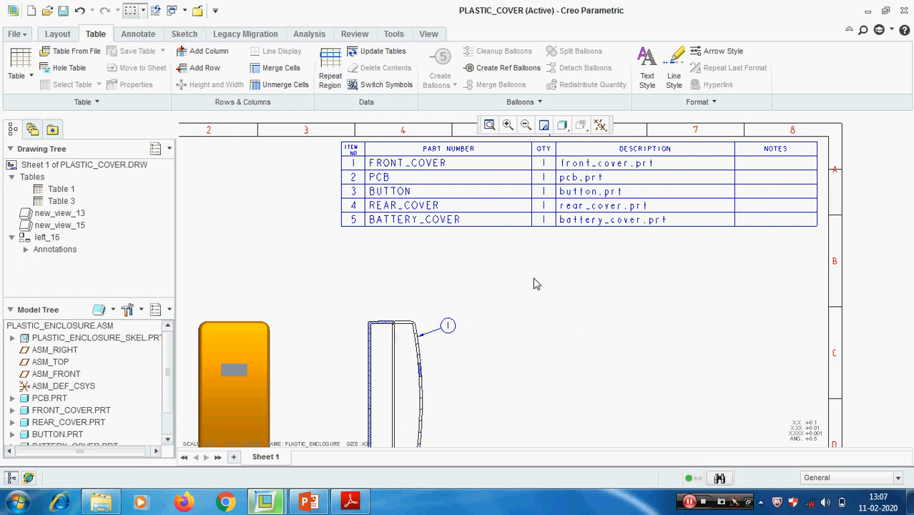
drag(328, 135, 835, 259)
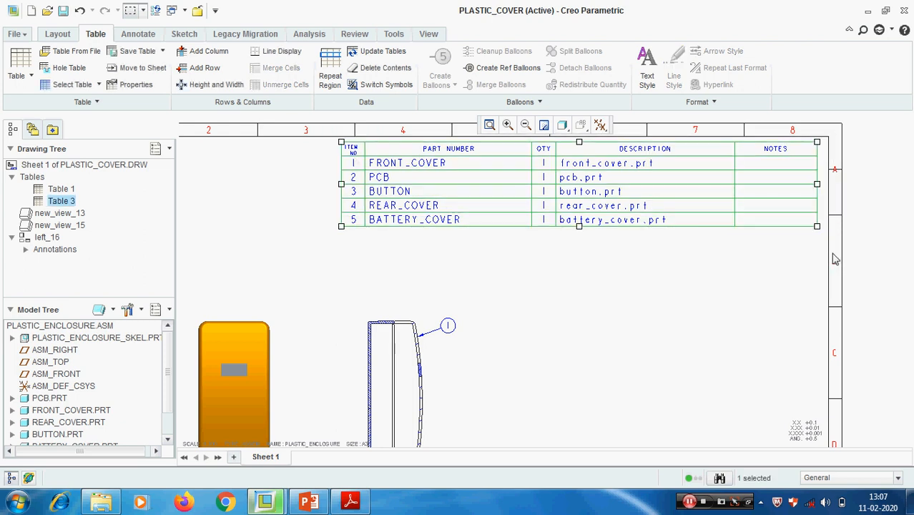
key(Delete)
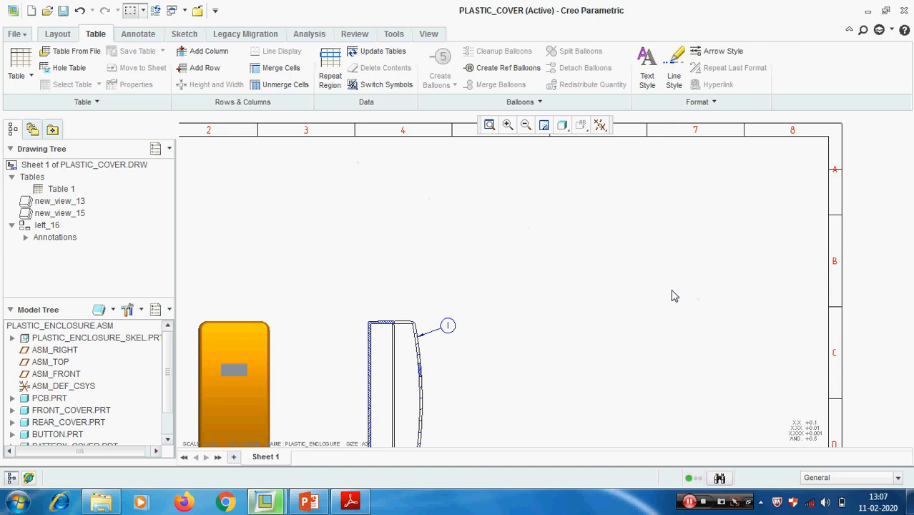
drag(497, 351, 399, 317)
key(Delete)
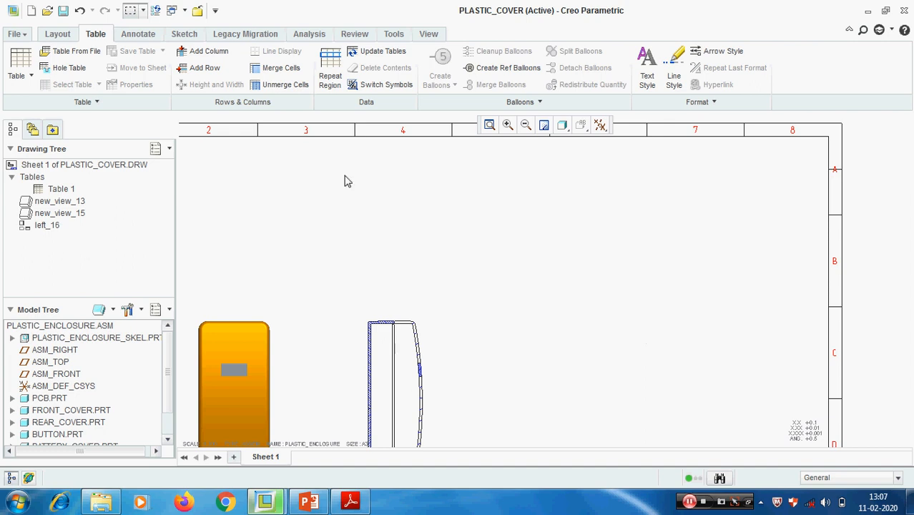
- Insert an empty table with four columns and two rows in the free area above the section view
click(330, 72)
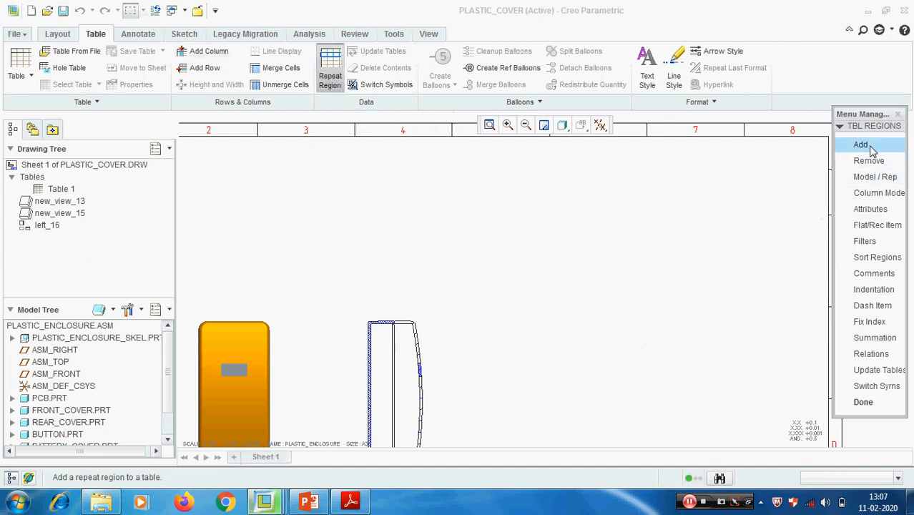
click(865, 402)
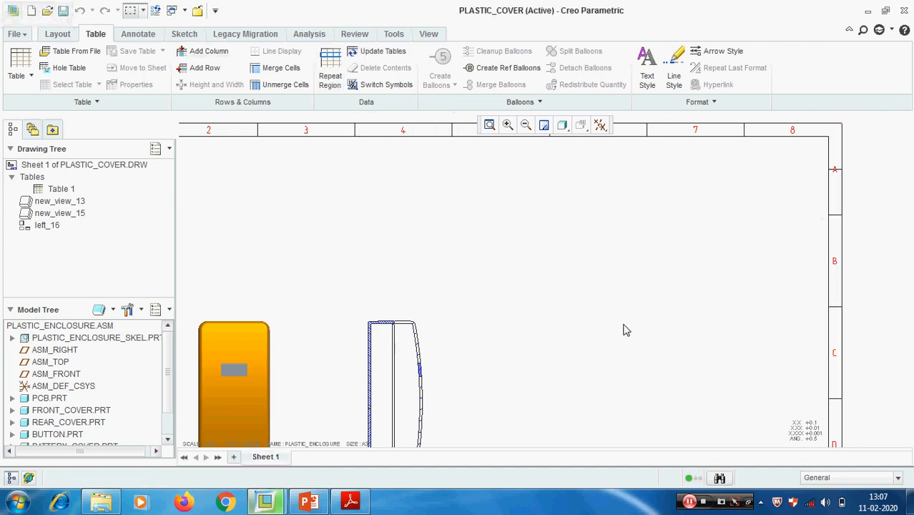
click(20, 64)
click(54, 127)
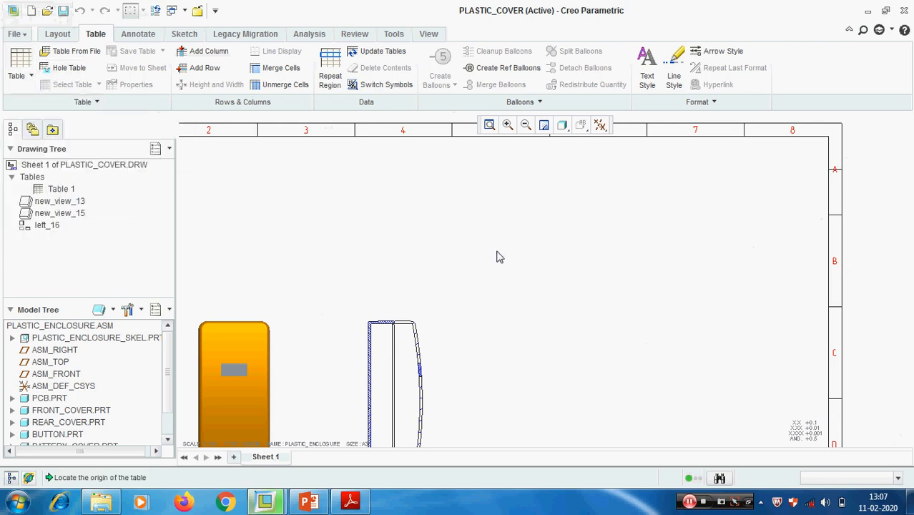
click(504, 223)
click(593, 273)
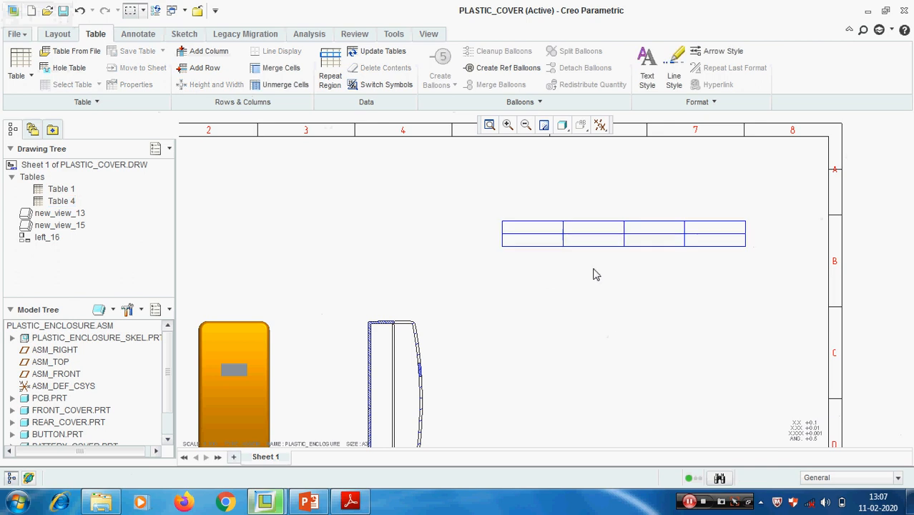
- Enter the headings Sl and Part Name in the first two cells of the new table's upper row
scroll(594, 273, down, 2)
double_click(489, 211)
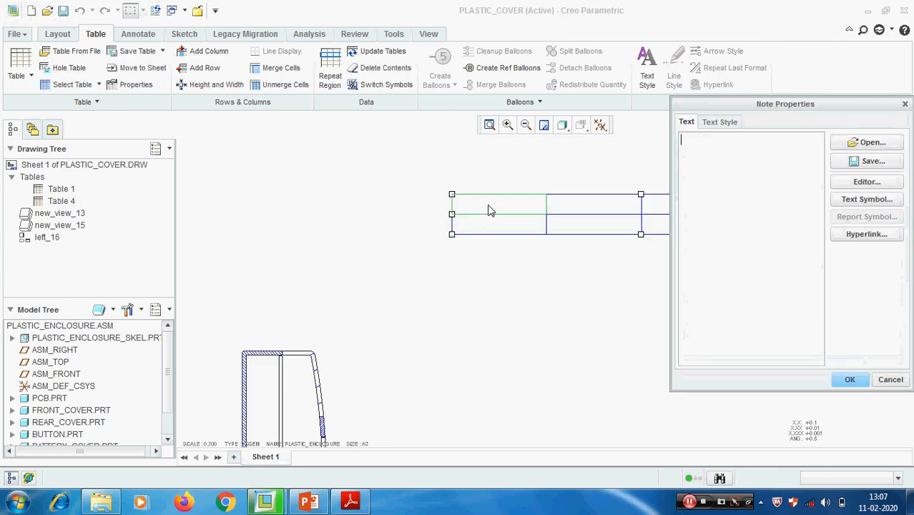
text(Sl)
click(849, 379)
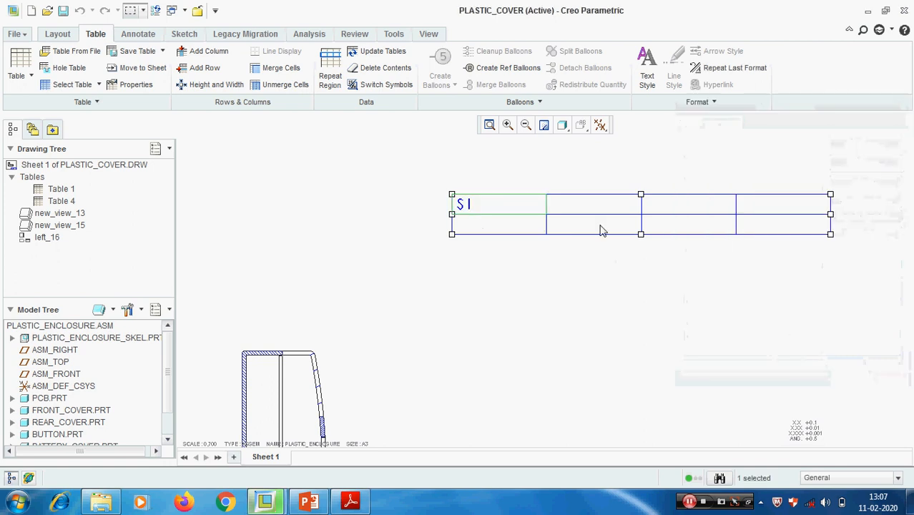
double_click(592, 211)
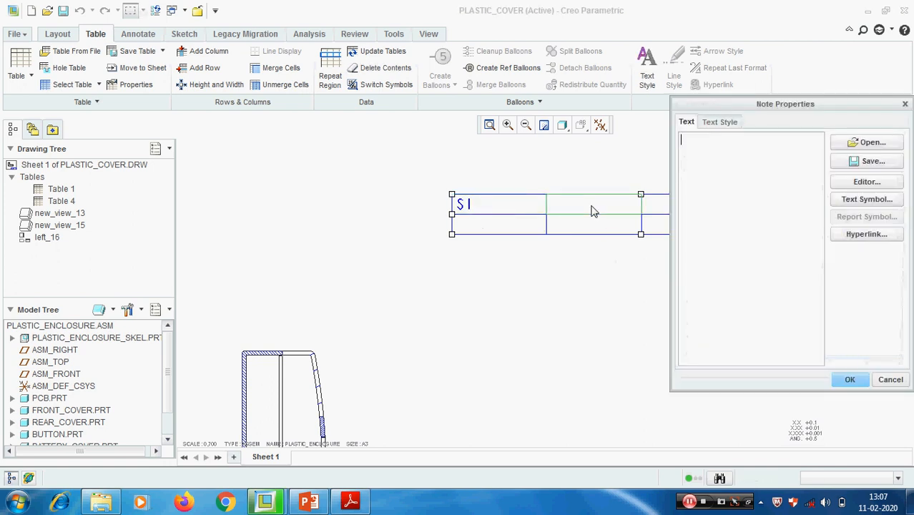
text(Part Name)
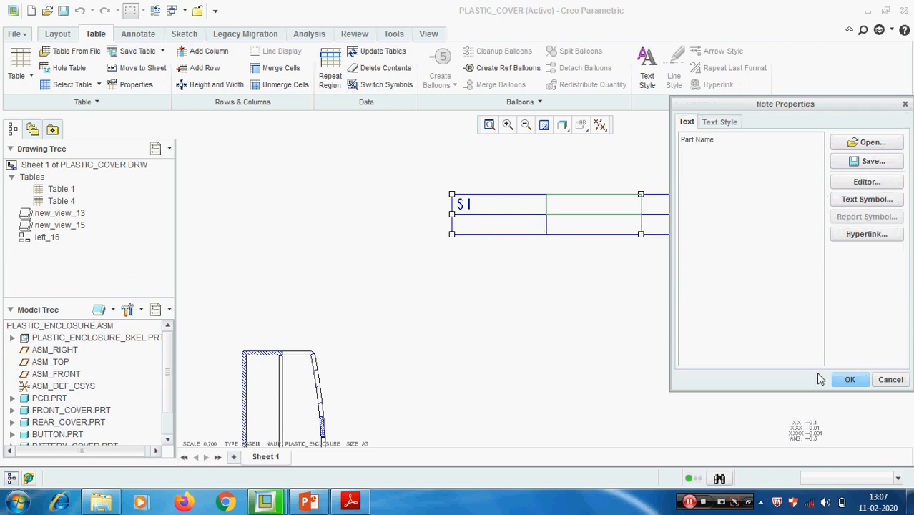
click(850, 379)
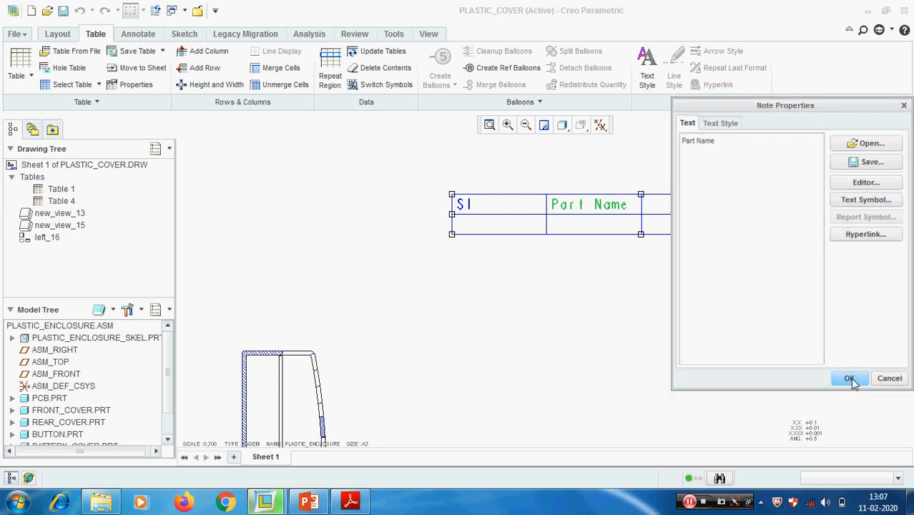
- Enter the headings QTY and Mass(kg) in the third and fourth cells of the table's upper row
double_click(668, 209)
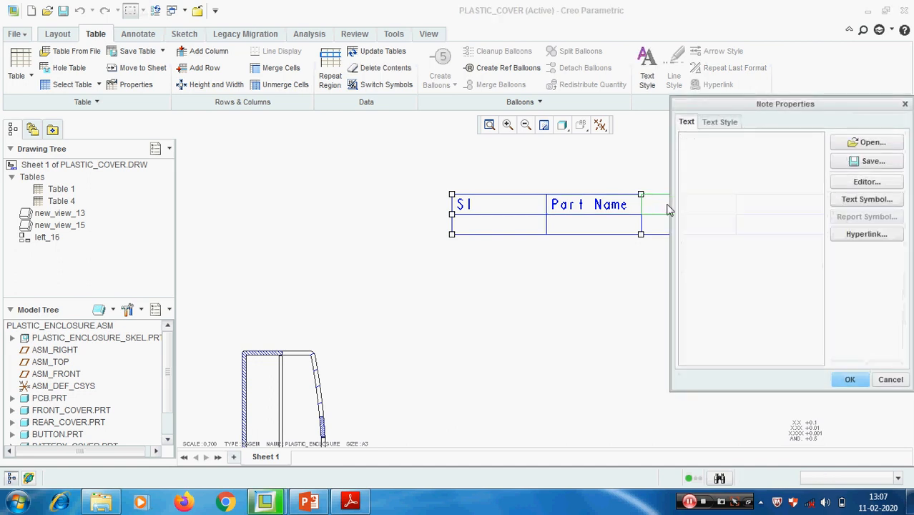
text(QTY)
click(850, 379)
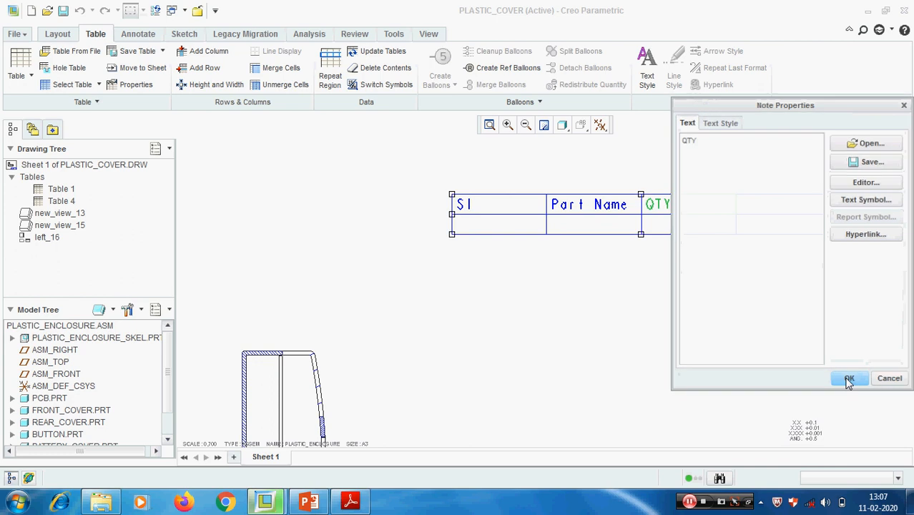
double_click(781, 205)
text(Mass(kg)
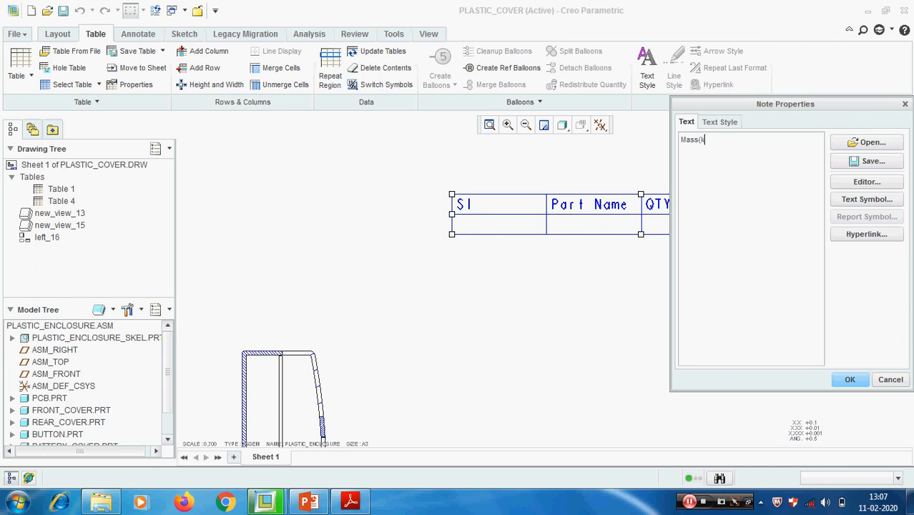
click(849, 379)
scroll(619, 312, up, 1)
middle_drag(619, 312, 570, 270)
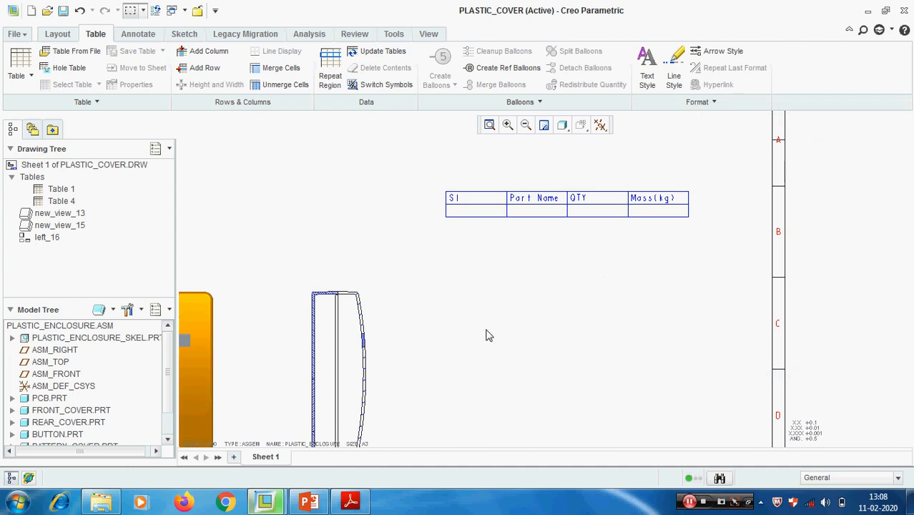
- Open PCB.PRT from the assembly in its own window and bring up its parameters
click(50, 398)
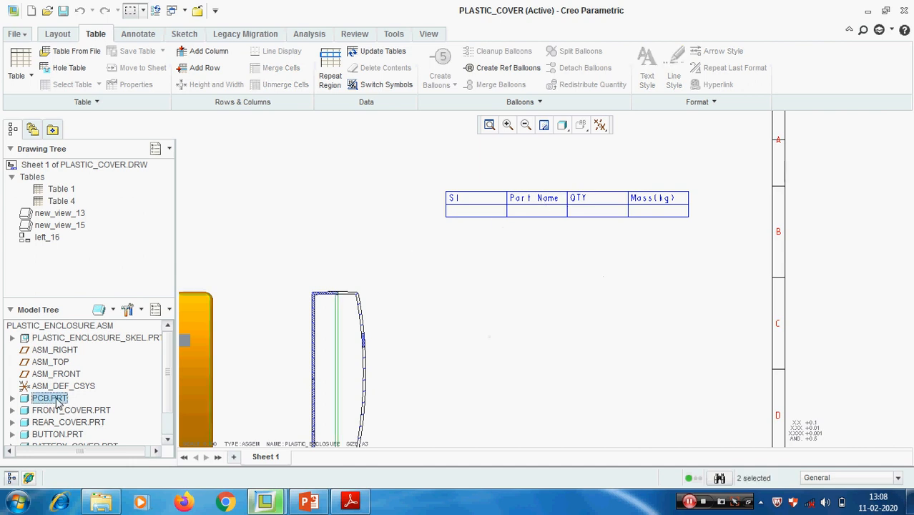
right_click(58, 399)
click(93, 305)
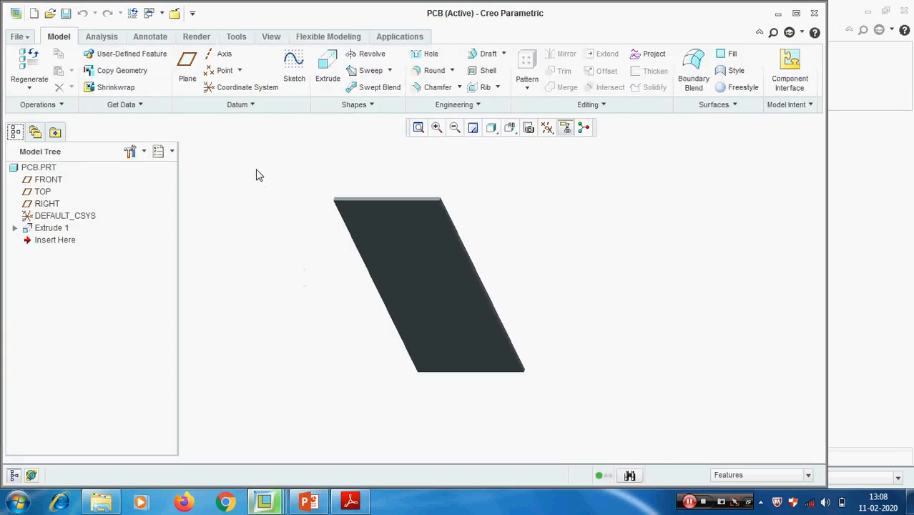
click(236, 36)
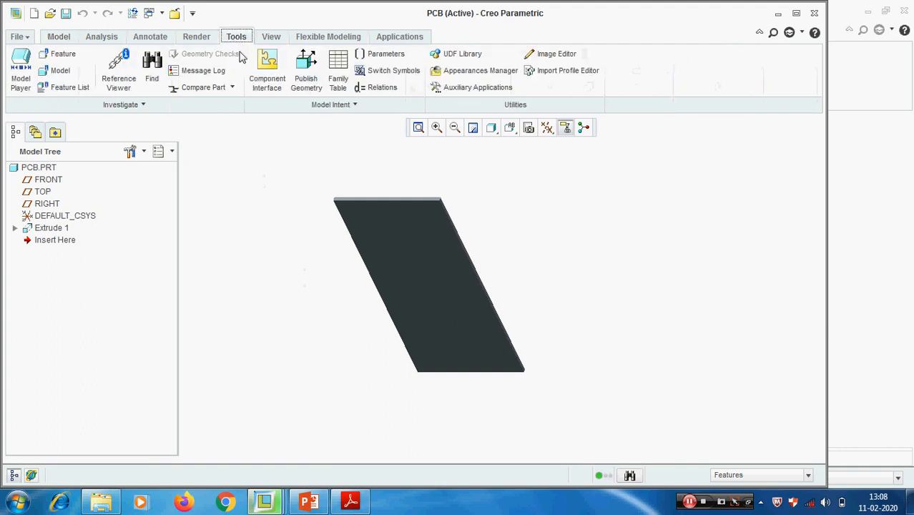
click(369, 54)
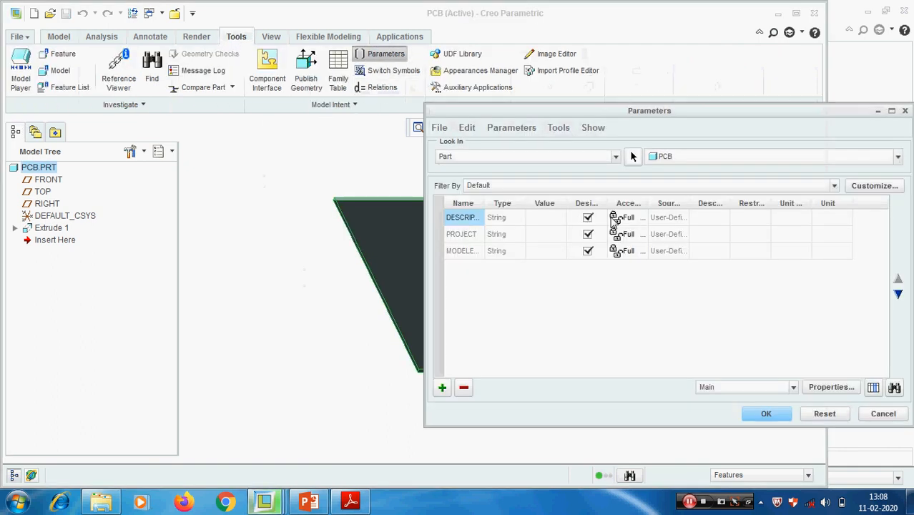
drag(658, 107, 513, 110)
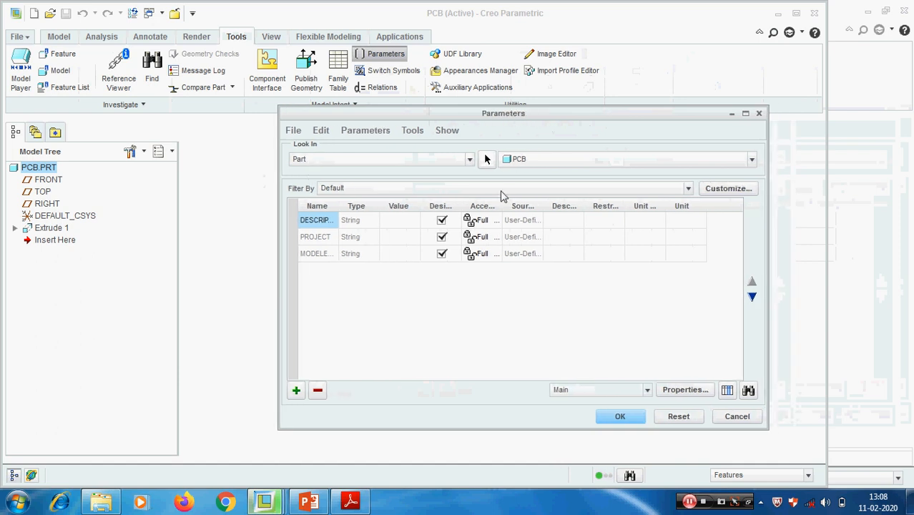
- Add a parameter called Name to the PCB part, with type String and value PCB
click(297, 391)
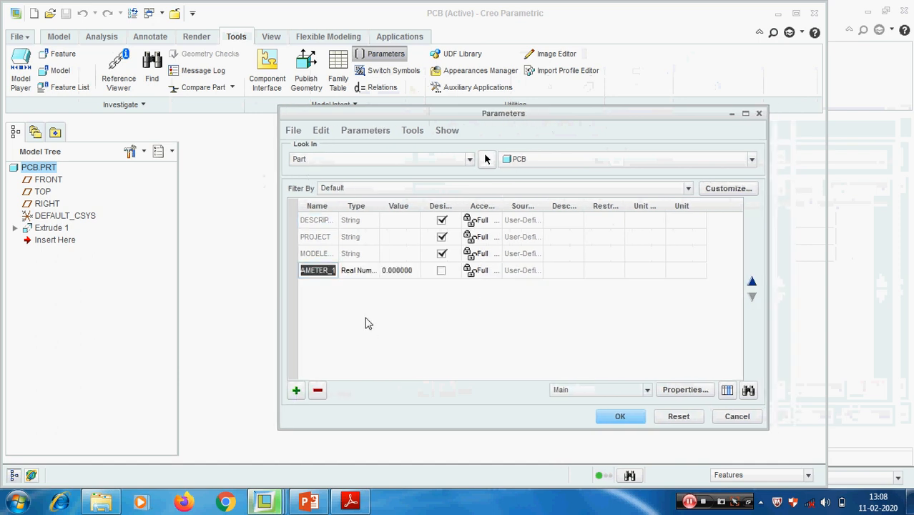
text(Part Name)
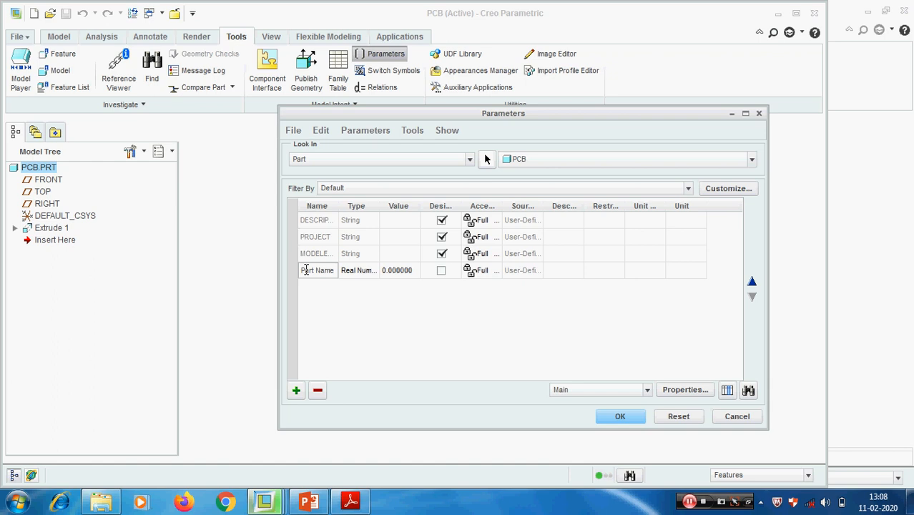
click(357, 278)
click(457, 263)
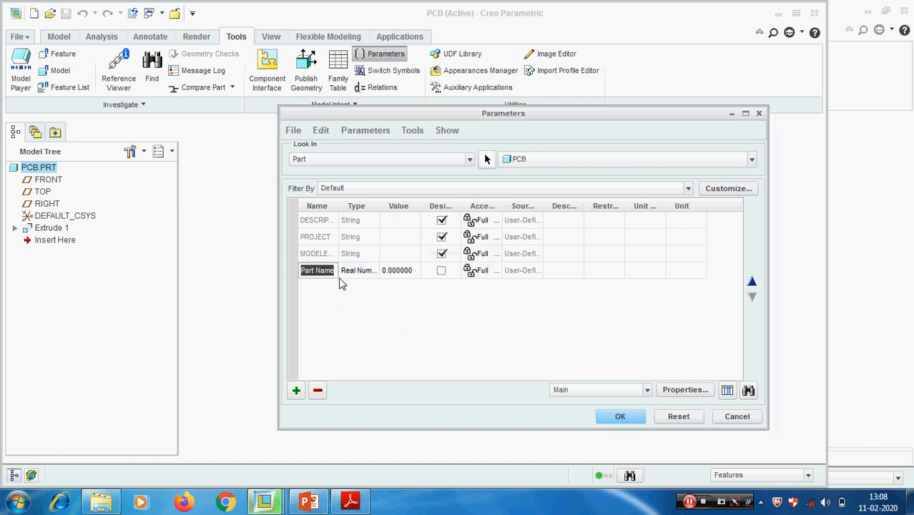
drag(336, 205, 391, 208)
click(337, 276)
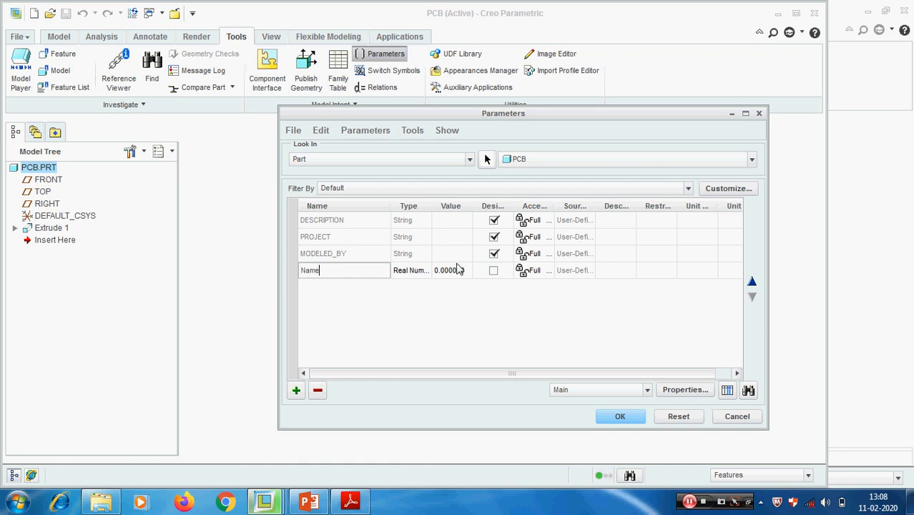
click(413, 274)
click(425, 273)
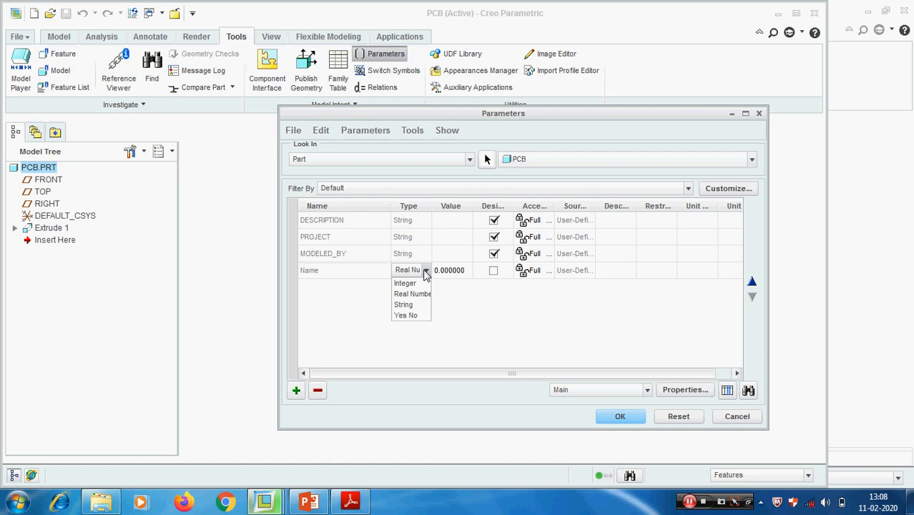
click(420, 306)
click(462, 270)
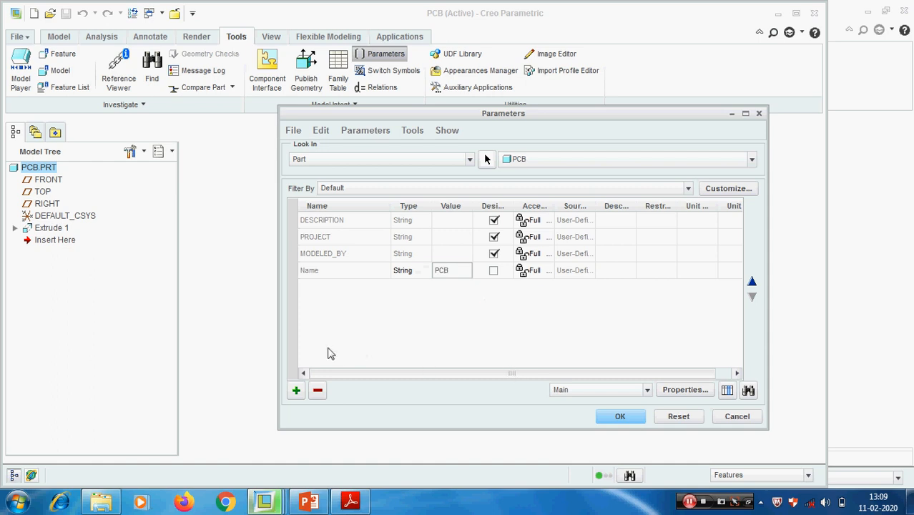
- Add a parameter called Mass to the PCB part, with type String and value 0.02
click(295, 391)
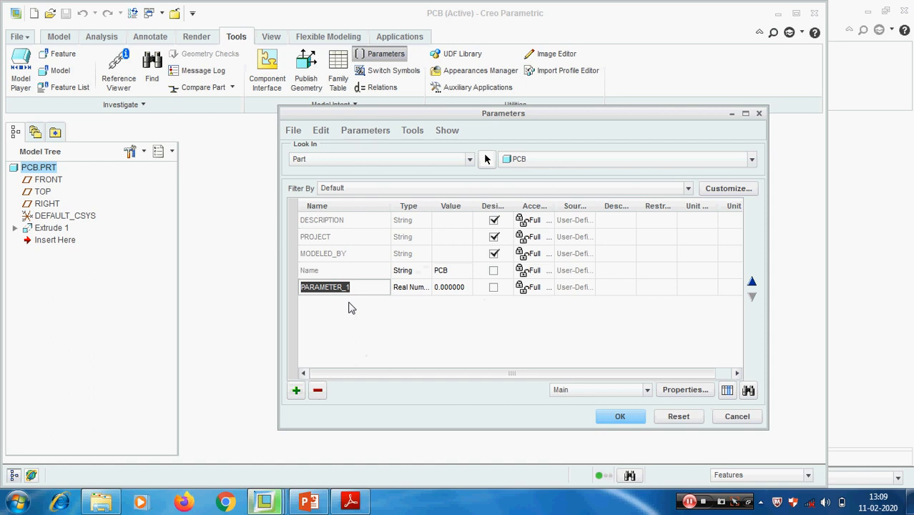
text(Mass)
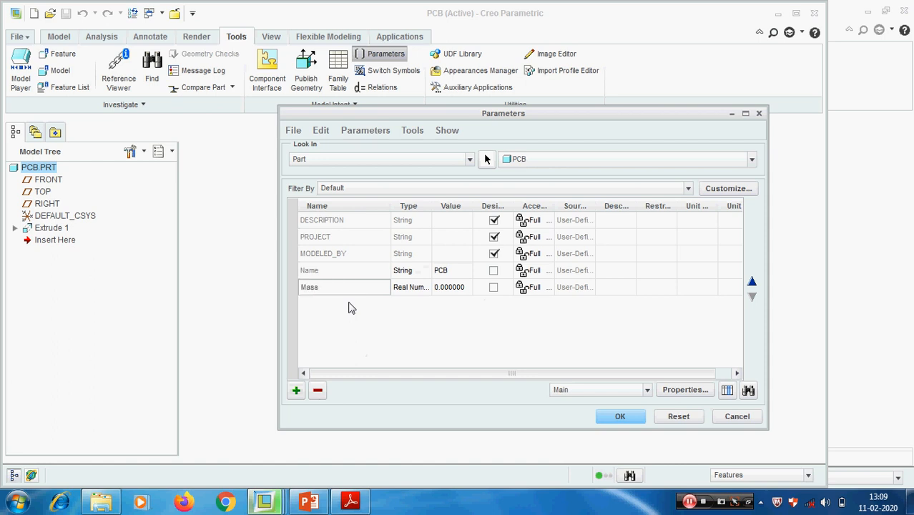
click(409, 288)
click(425, 287)
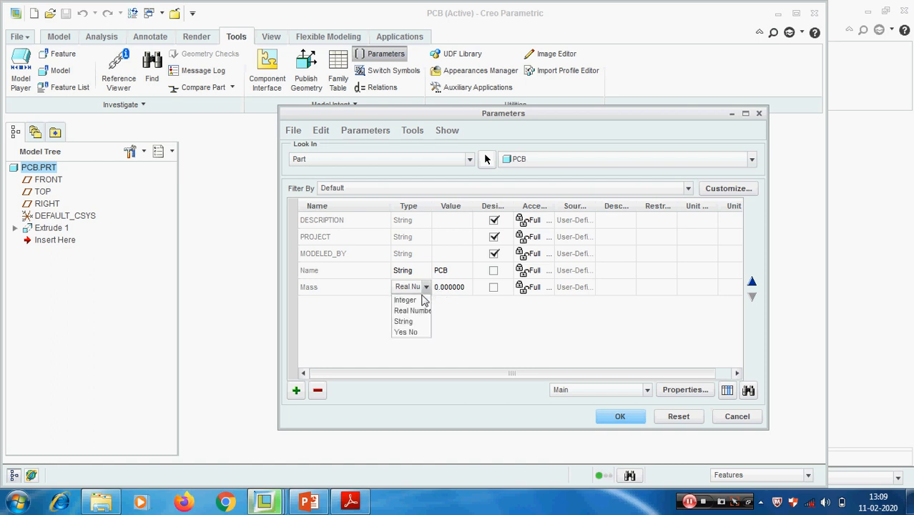
click(403, 319)
click(451, 287)
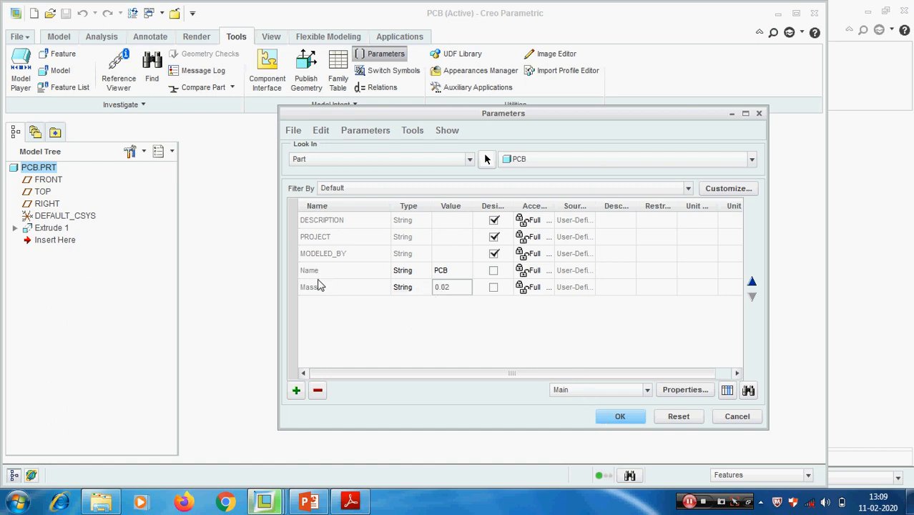
- Save the PCB part with its new parameters applied and close its window
click(622, 418)
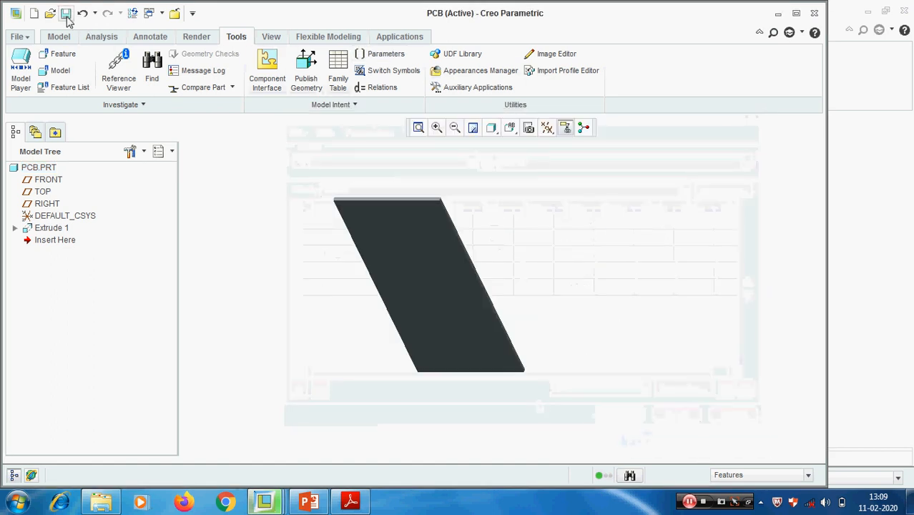
key(ctrl+s)
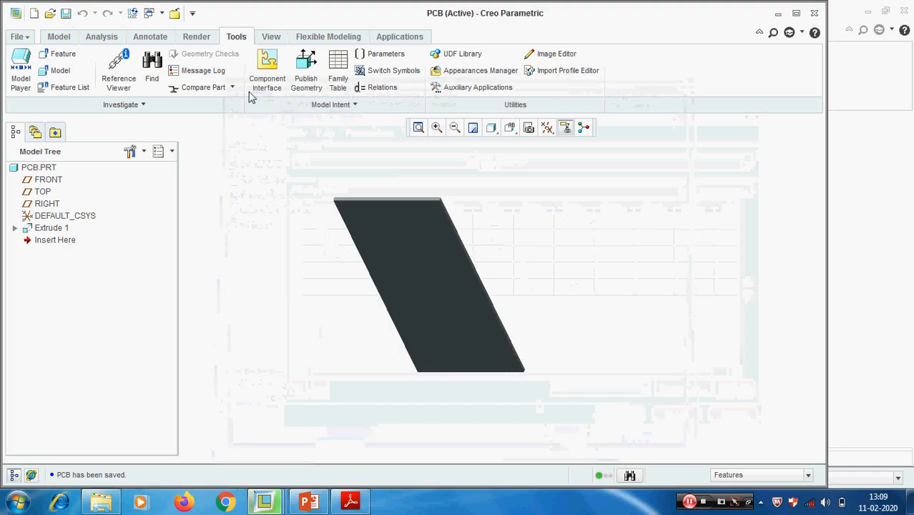
click(175, 12)
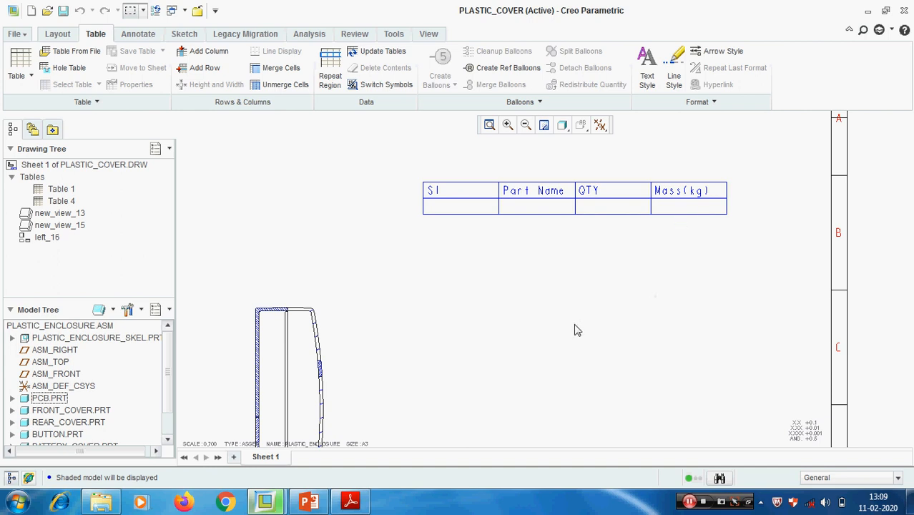
- Add a simple repeat region spanning the table's empty lower row from the Sl column to the Mass(kg) column
scroll(574, 322, up, 2)
middle_drag(574, 323, 596, 303)
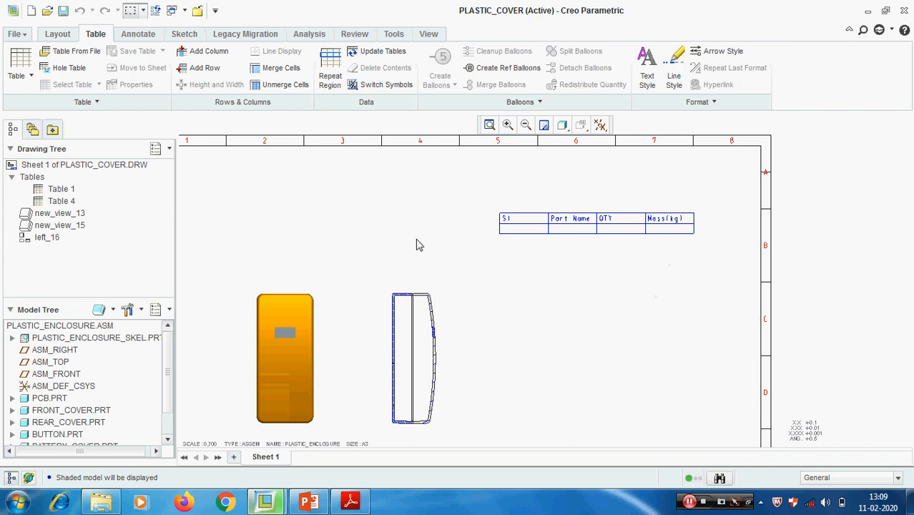
click(329, 72)
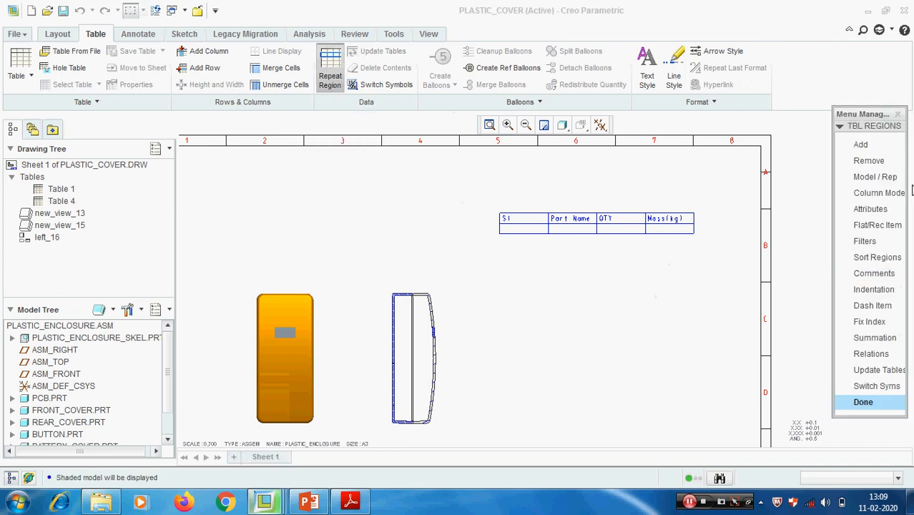
click(860, 145)
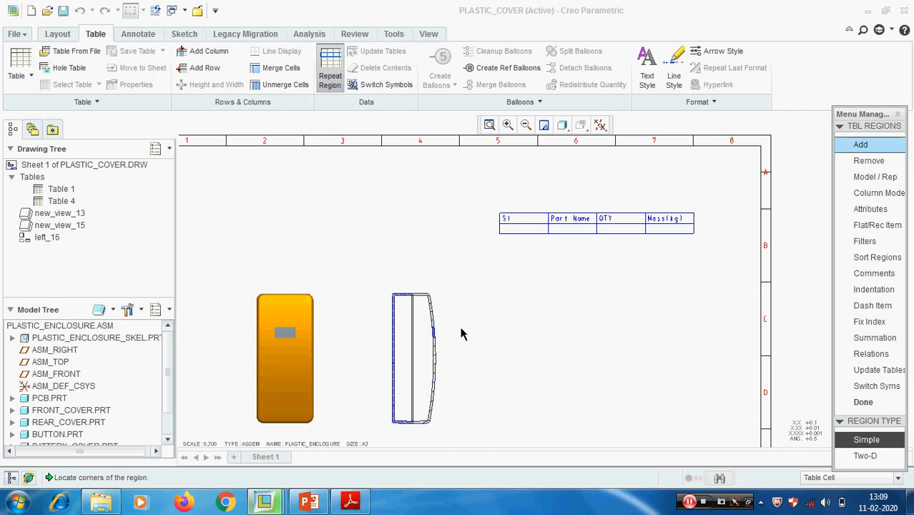
click(510, 229)
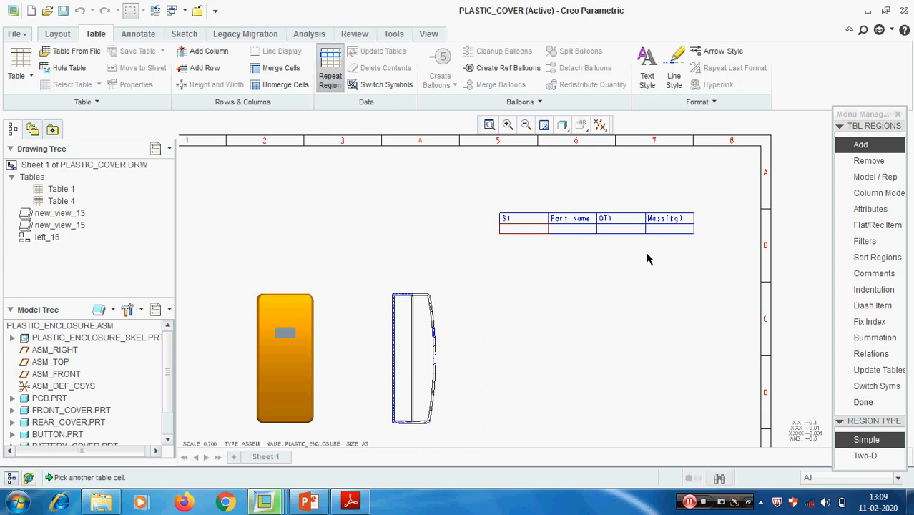
click(665, 232)
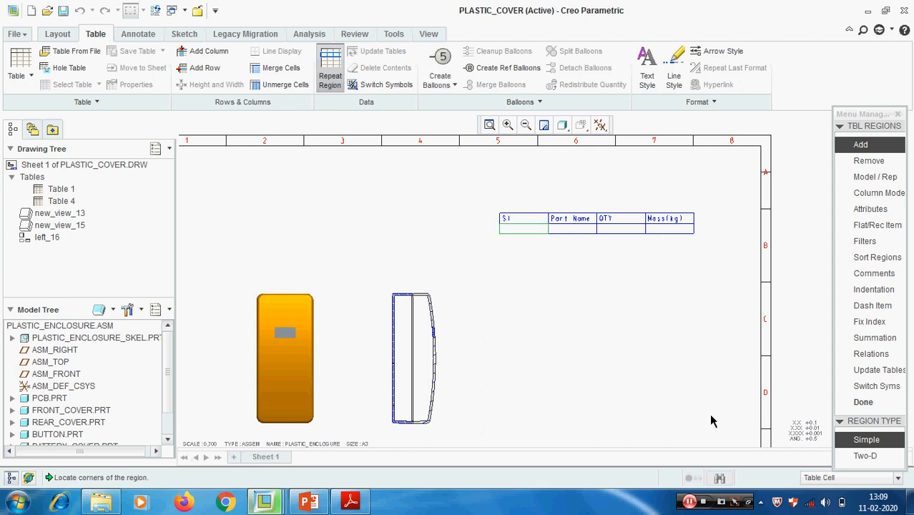
click(864, 402)
scroll(582, 261, up, 3)
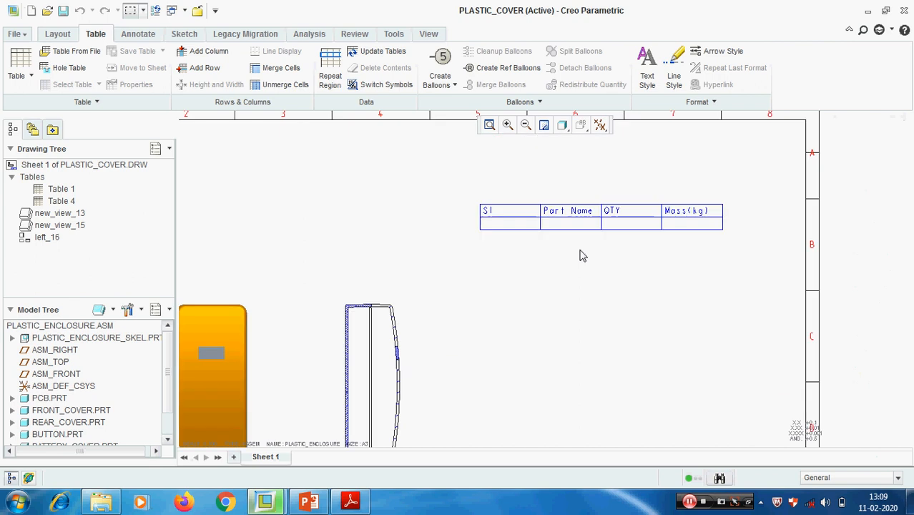
double_click(502, 224)
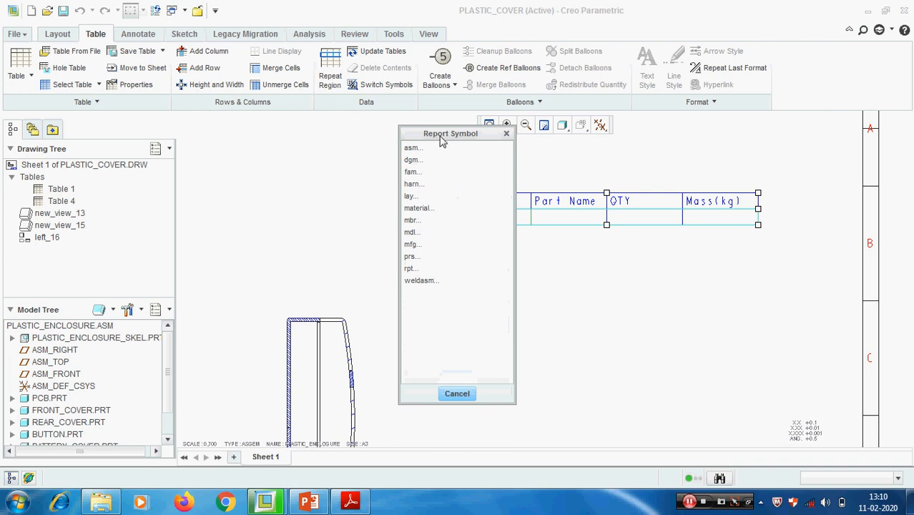
drag(438, 137, 308, 138)
drag(300, 140, 342, 132)
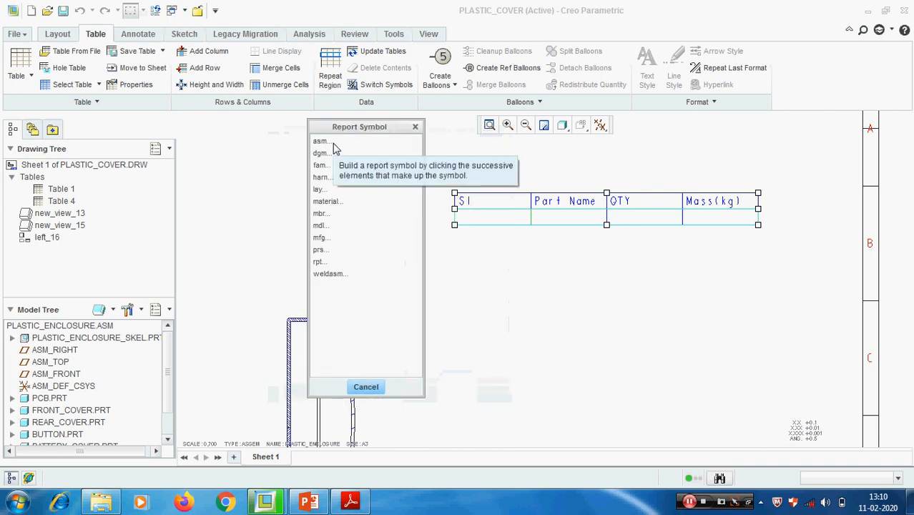
click(322, 141)
click(329, 155)
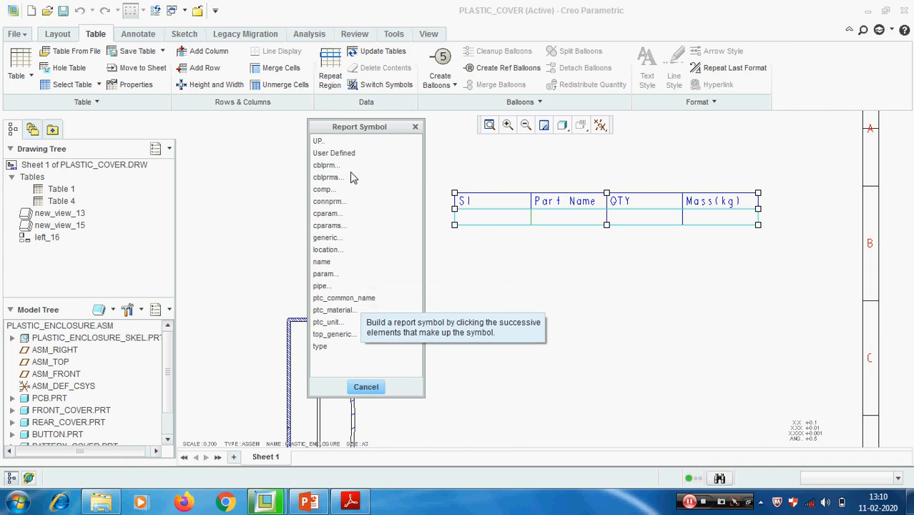
click(415, 126)
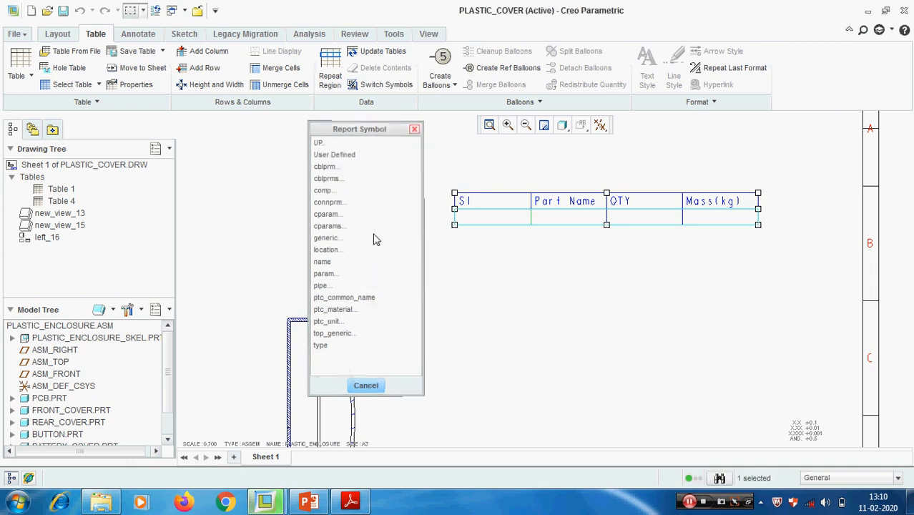
- Assign the report symbol rpt.index to the empty cell below the Sl heading
double_click(471, 223)
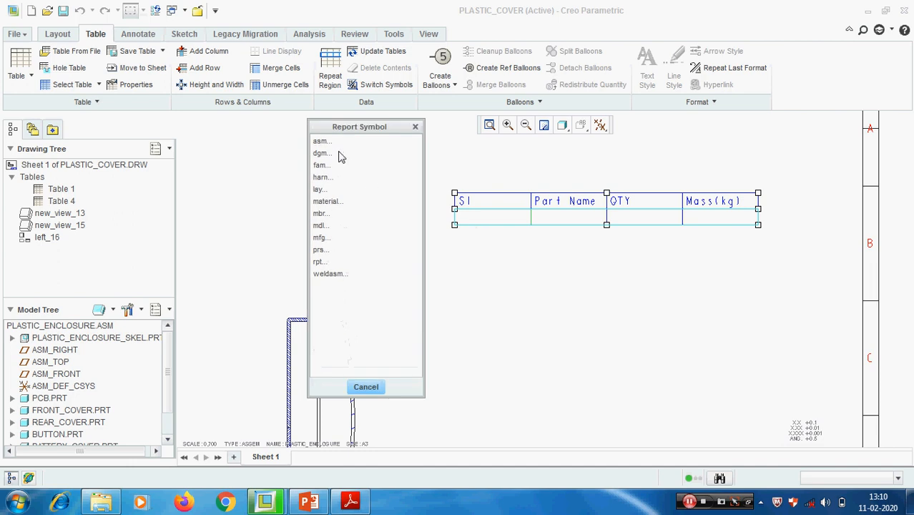
click(318, 261)
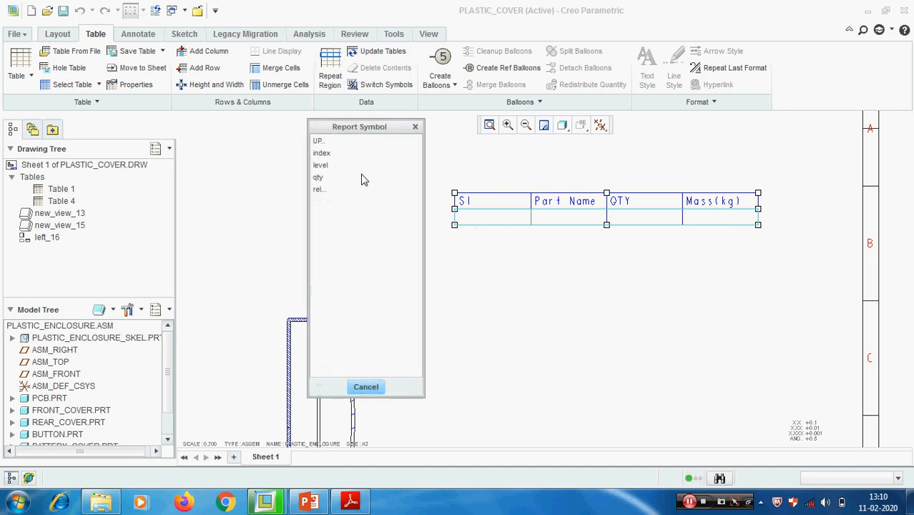
click(324, 154)
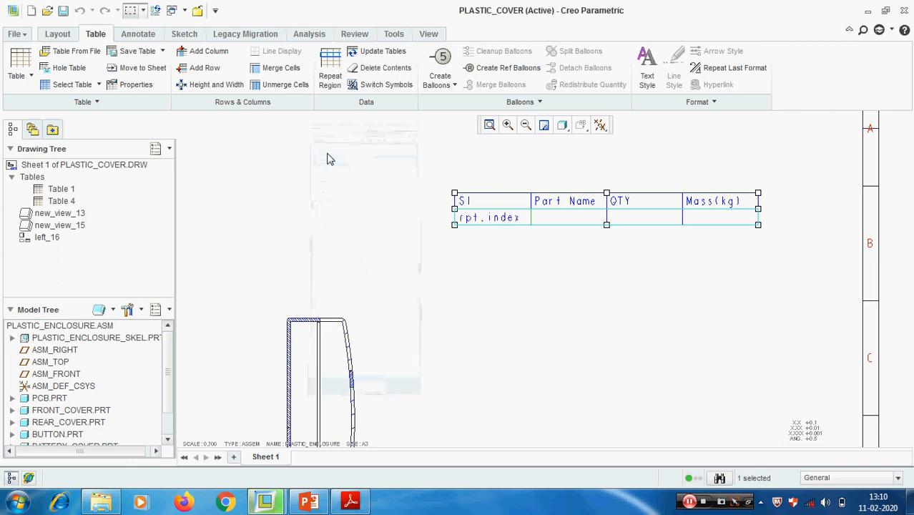
- Assign a user-defined report symbol asm.mbr.Name to the empty cell below the Part Name heading
double_click(576, 224)
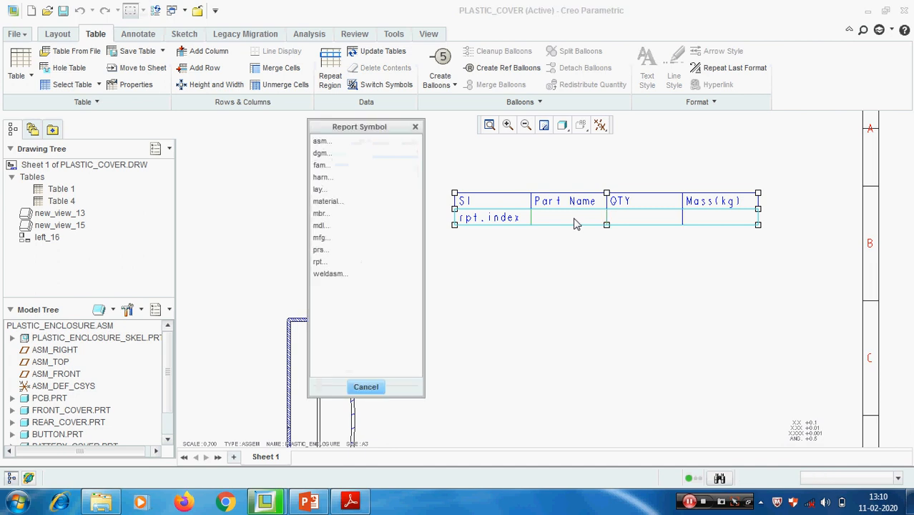
click(321, 142)
click(321, 152)
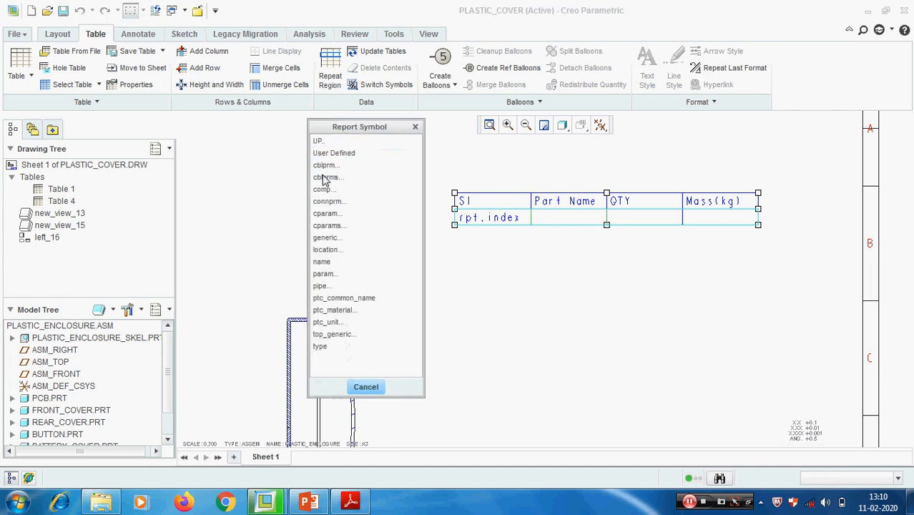
click(333, 153)
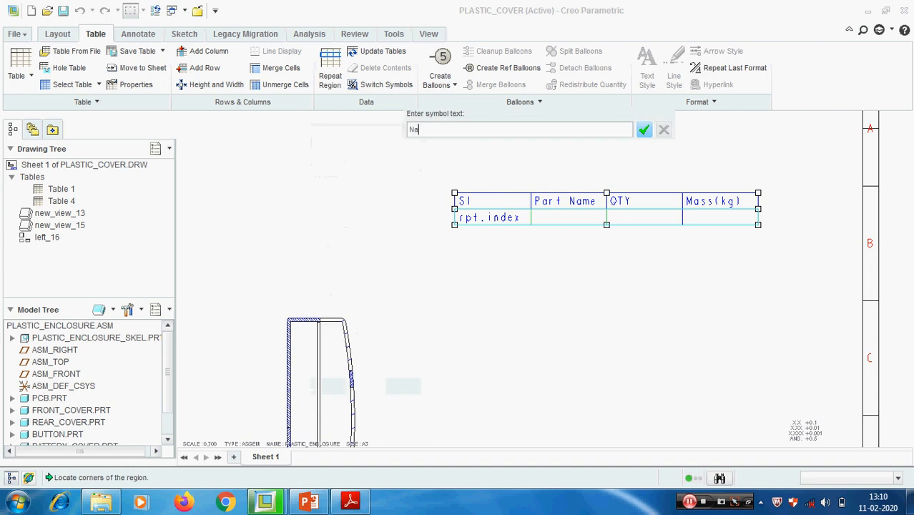
key(Return)
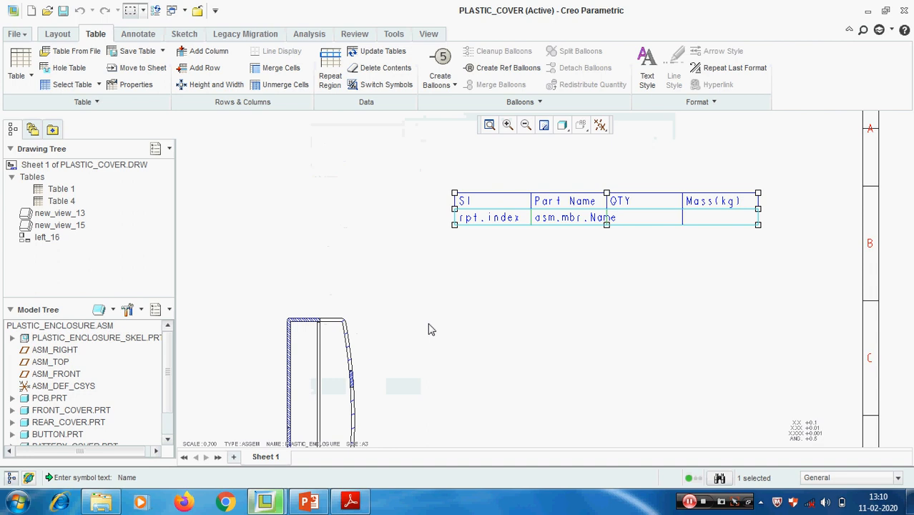
- Assign the report symbol rpt.qty to the empty cell below the QTY heading
double_click(652, 218)
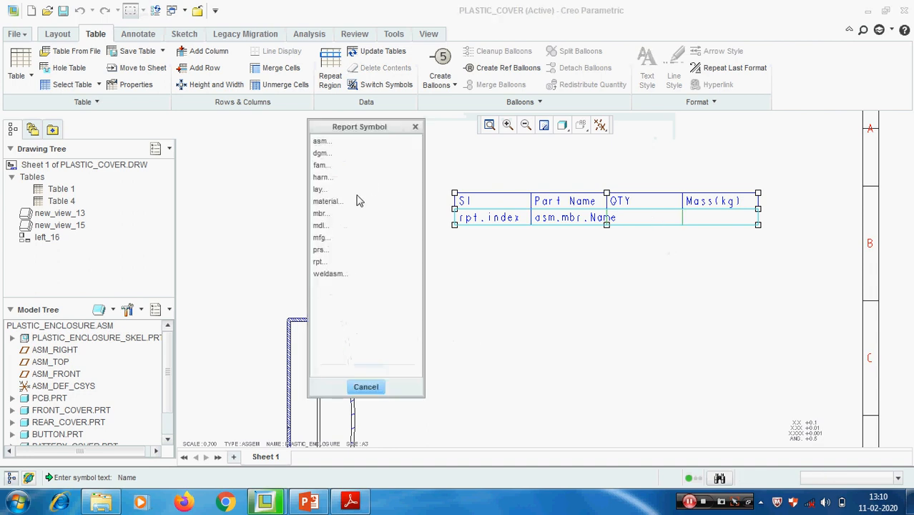
click(319, 261)
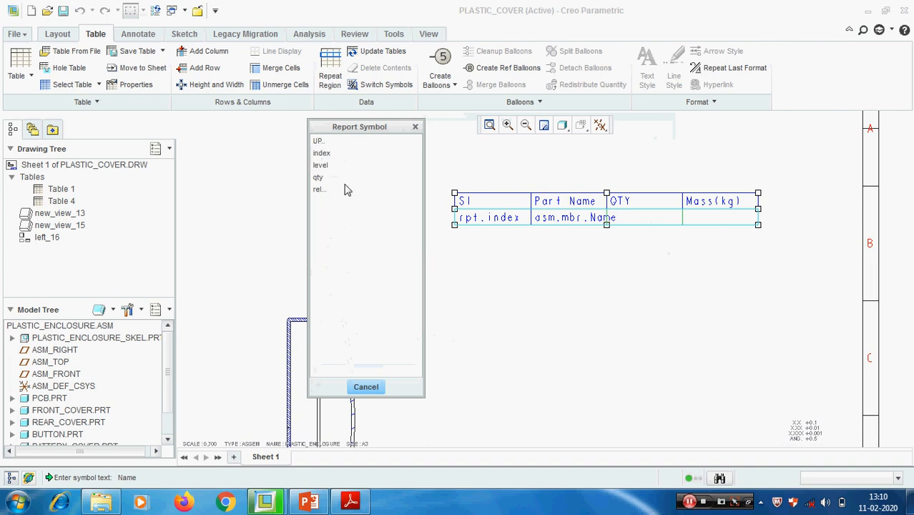
click(323, 178)
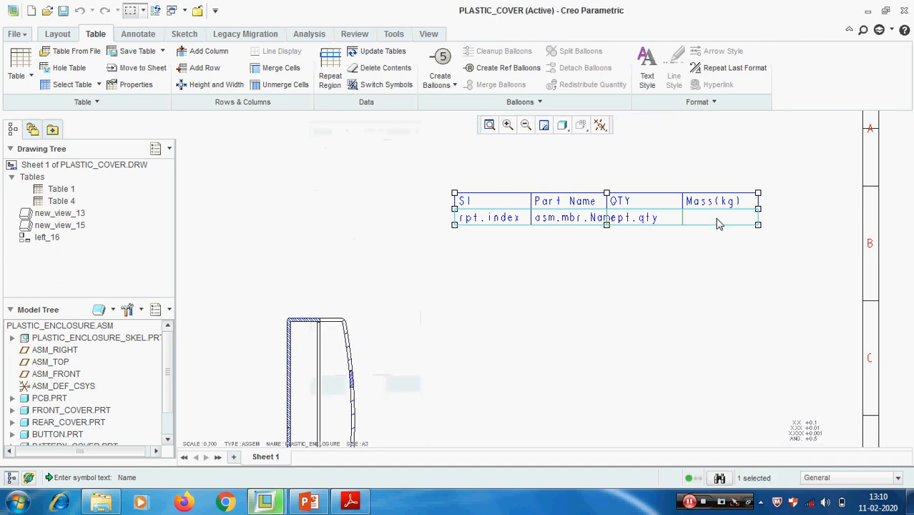
- Assign a user-defined report symbol asm.mbr.Mass to the empty cell below the Mass(kg) heading
double_click(718, 222)
click(322, 140)
click(329, 154)
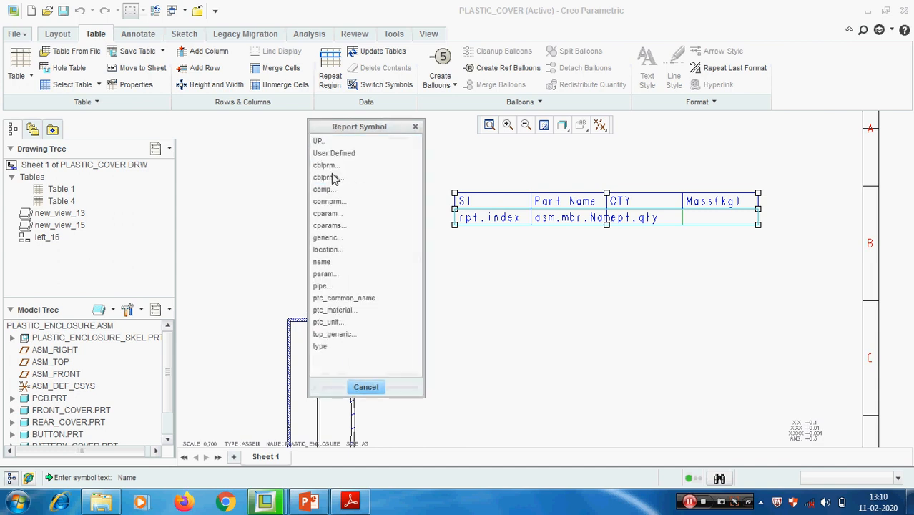
click(341, 152)
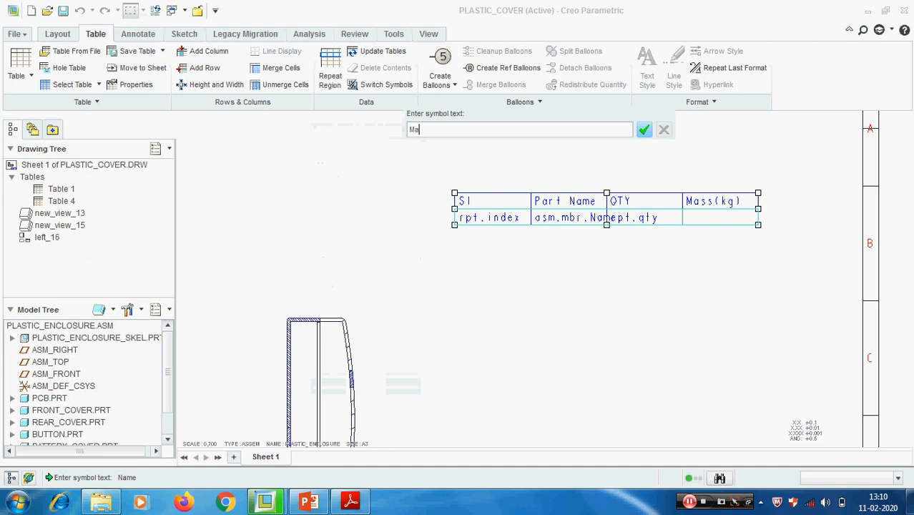
key(Return)
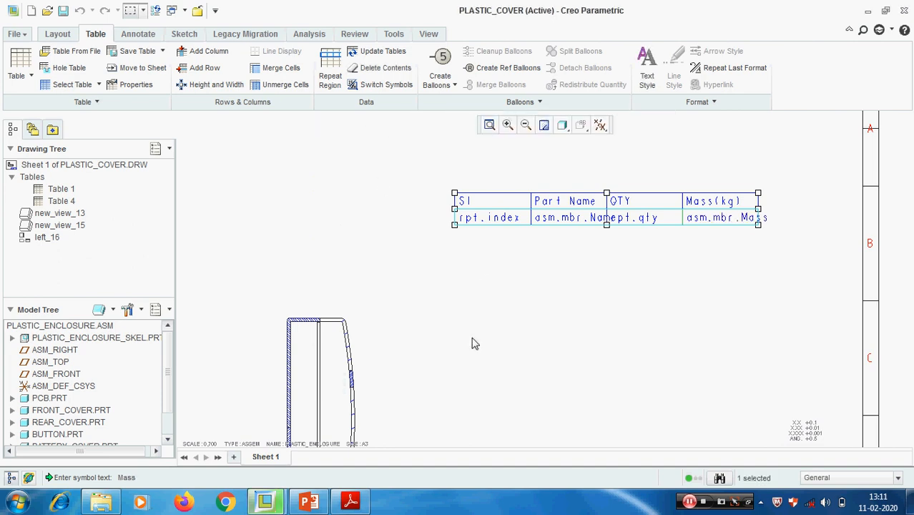
- Regenerate the drawing to fill the parts table's repeat region with the assembly components
key(ctrl+g)
click(870, 161)
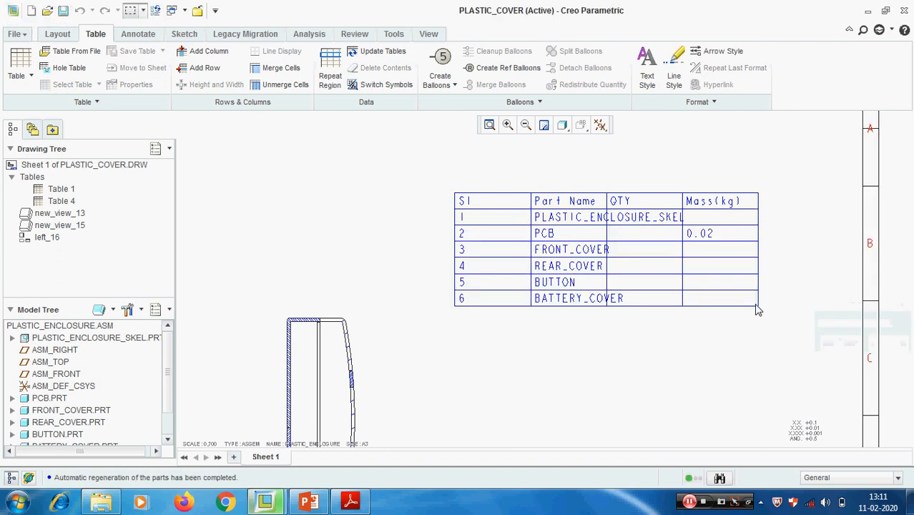
scroll(582, 382, down, 3)
scroll(541, 361, up, 3)
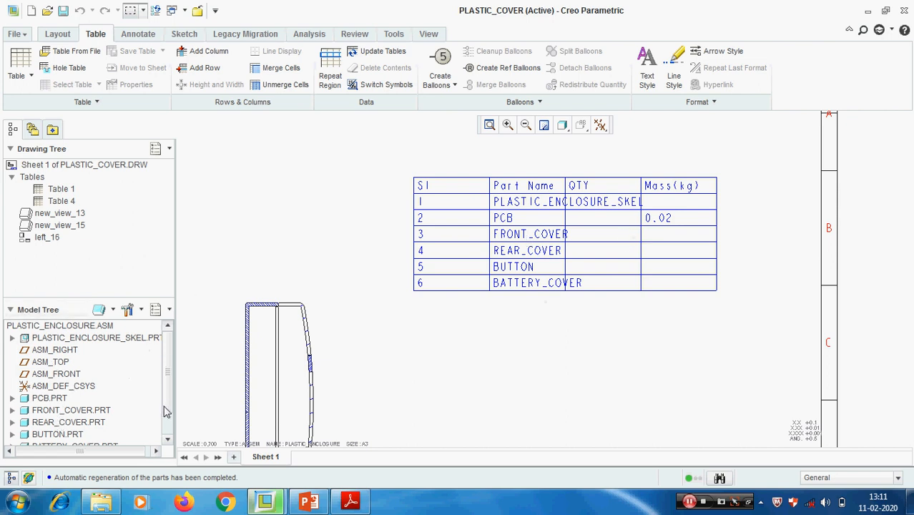
- Open the FRONT_COVER part from the assembly's component list and bring up its parameters
drag(168, 393, 166, 419)
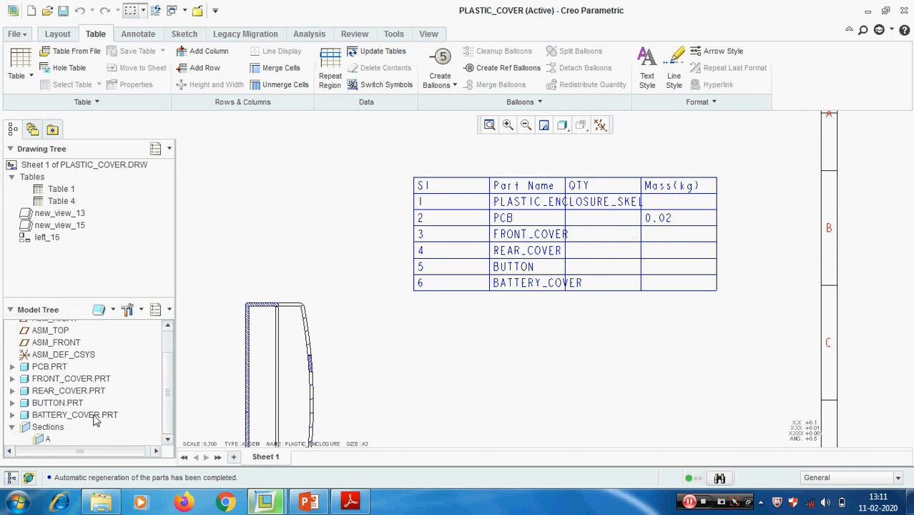
right_click(61, 384)
click(90, 389)
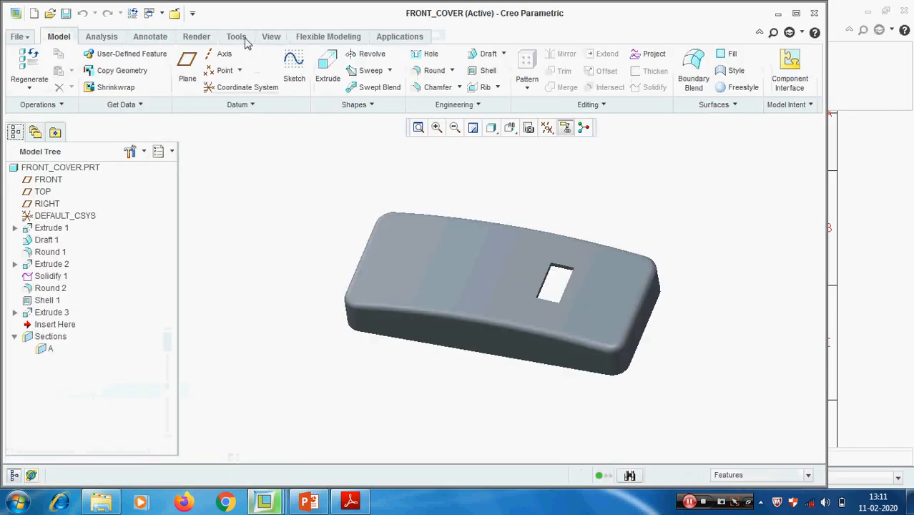
click(236, 37)
click(381, 54)
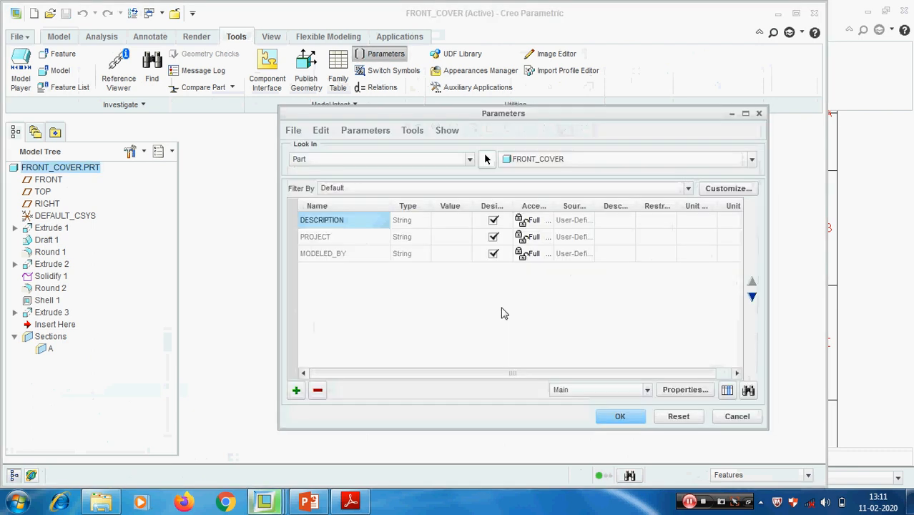
- Add a parameter called Mass to the FRONT_COVER part, with type String and value 0.2
click(296, 389)
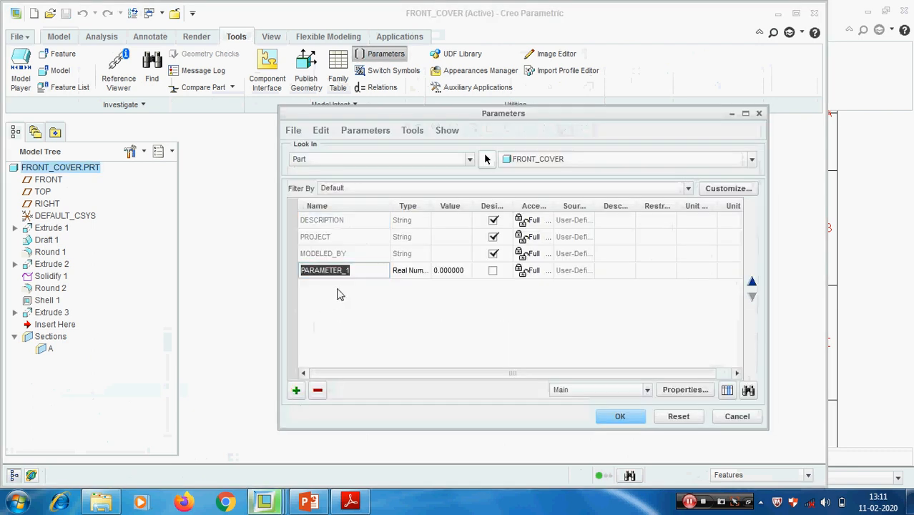
text(Mass)
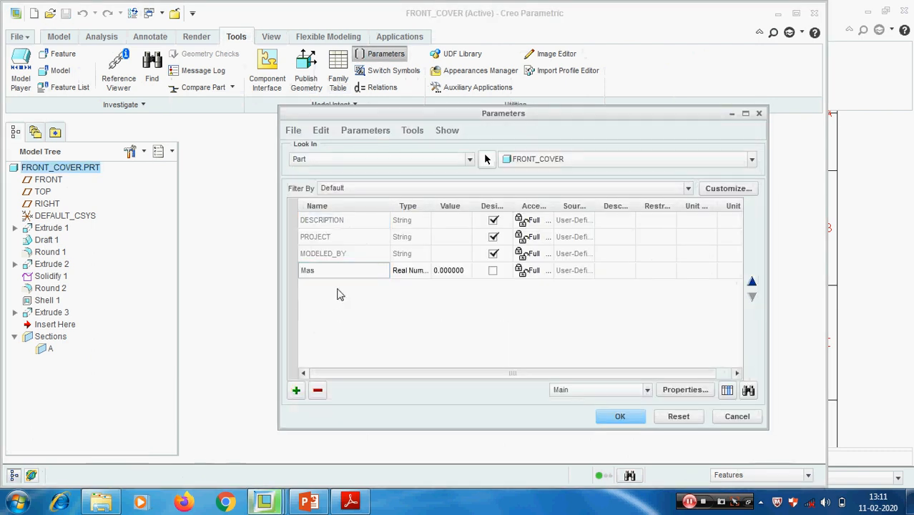
click(419, 272)
click(426, 270)
click(412, 305)
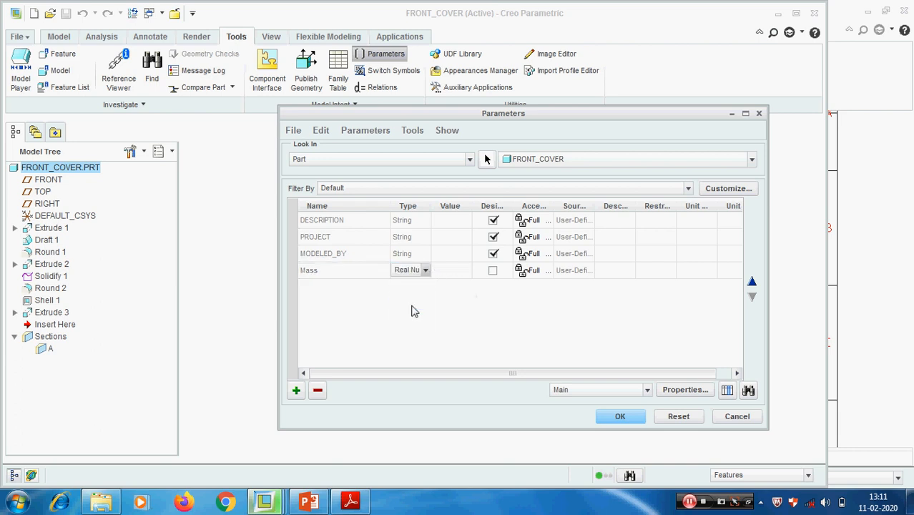
click(450, 270)
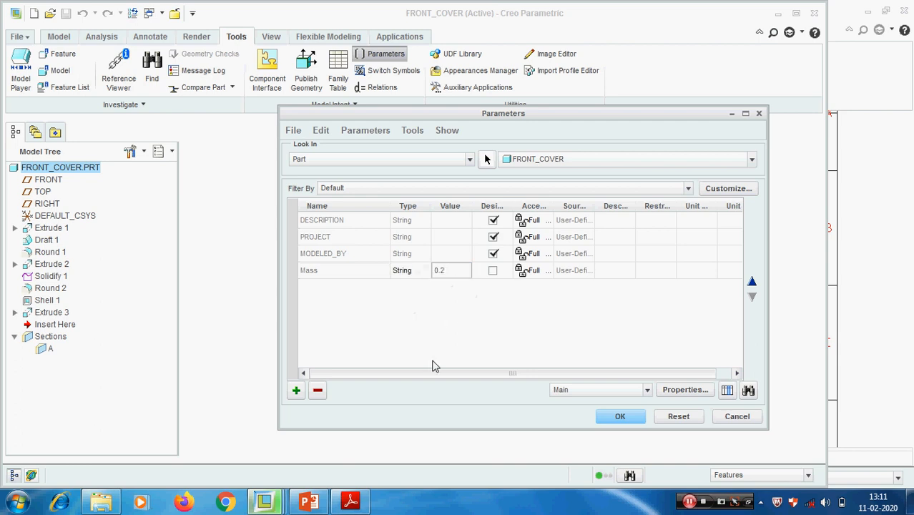
click(632, 416)
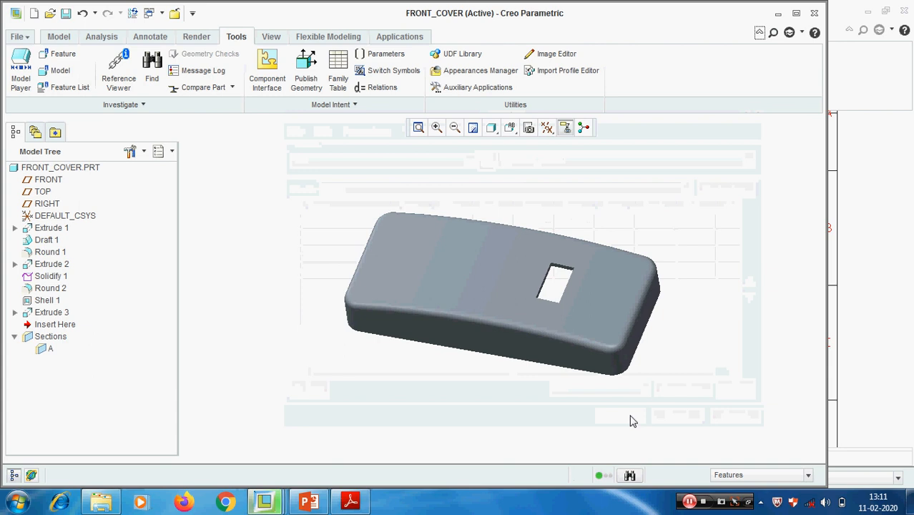
- Switch from the FRONT_COVER part back to the PLASTIC_COVER.DRW drawing window
click(271, 37)
click(656, 91)
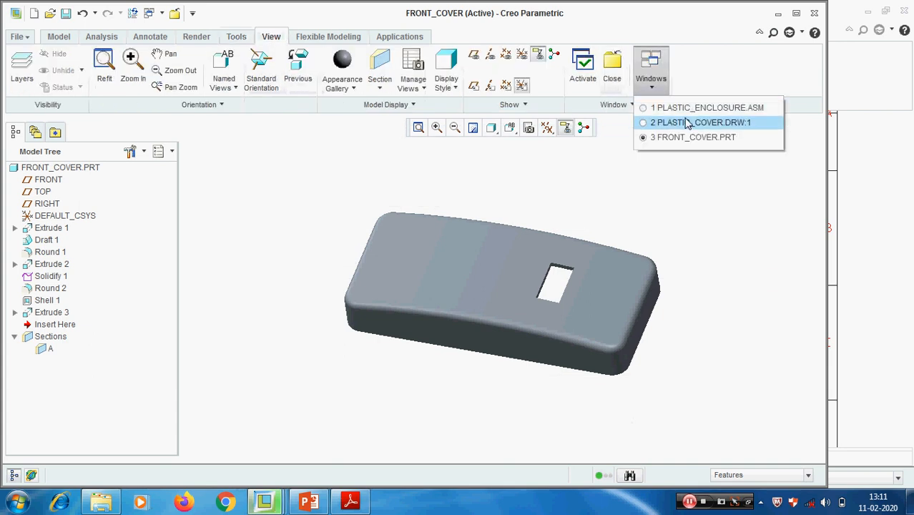
click(661, 120)
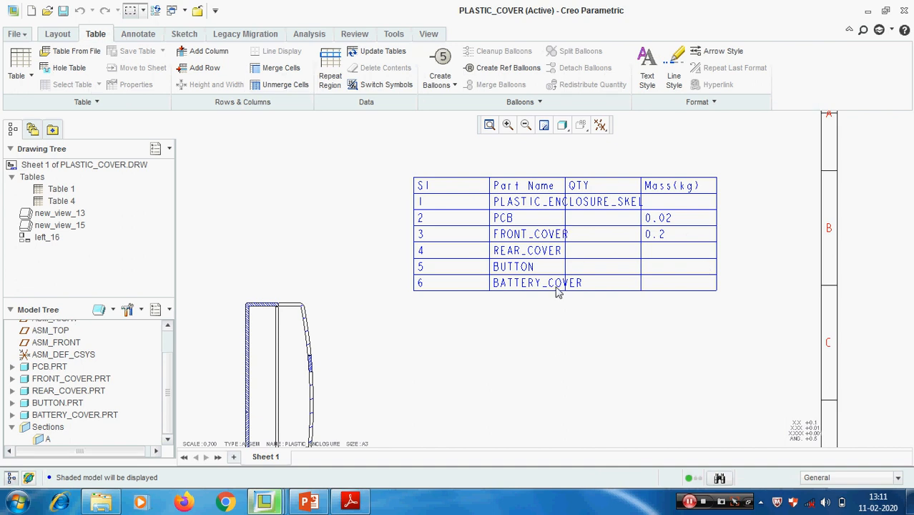
- Create BOM balloons by view on the section view beside the orange enclosure view
scroll(560, 353, down, 2)
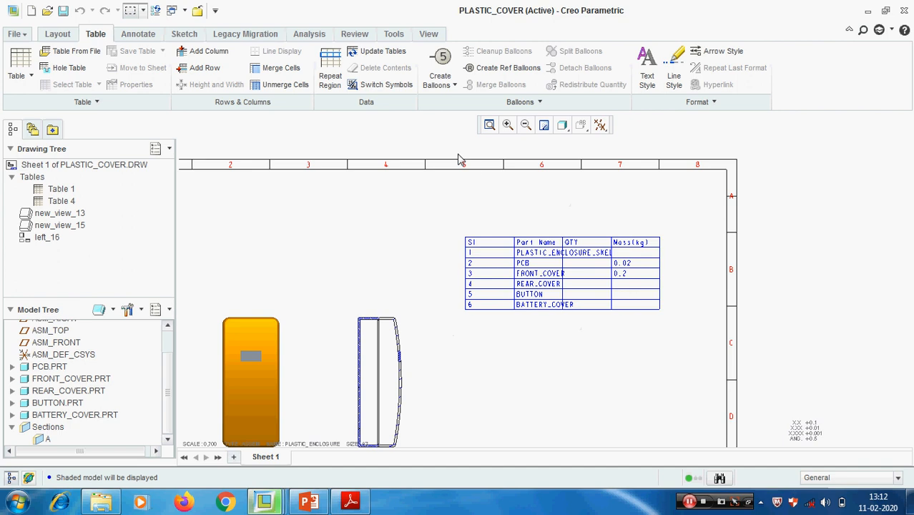
click(454, 85)
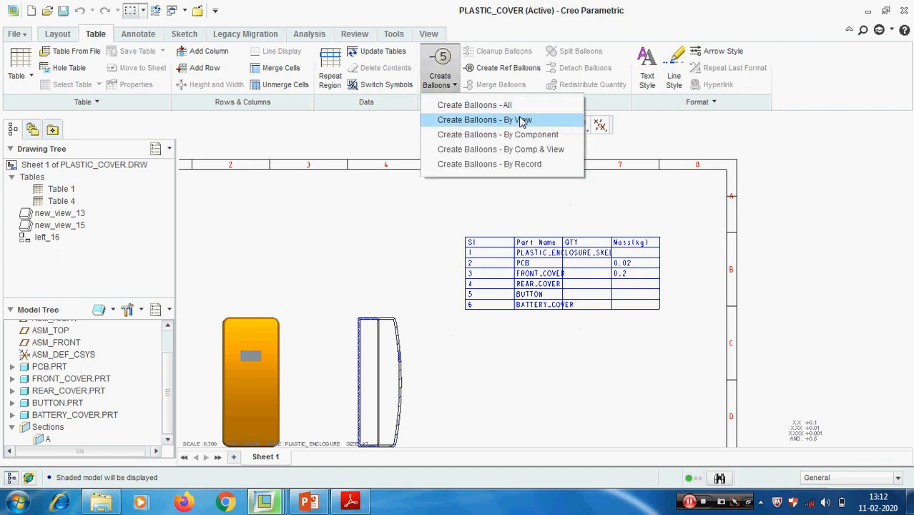
click(495, 120)
scroll(410, 401, up, 3)
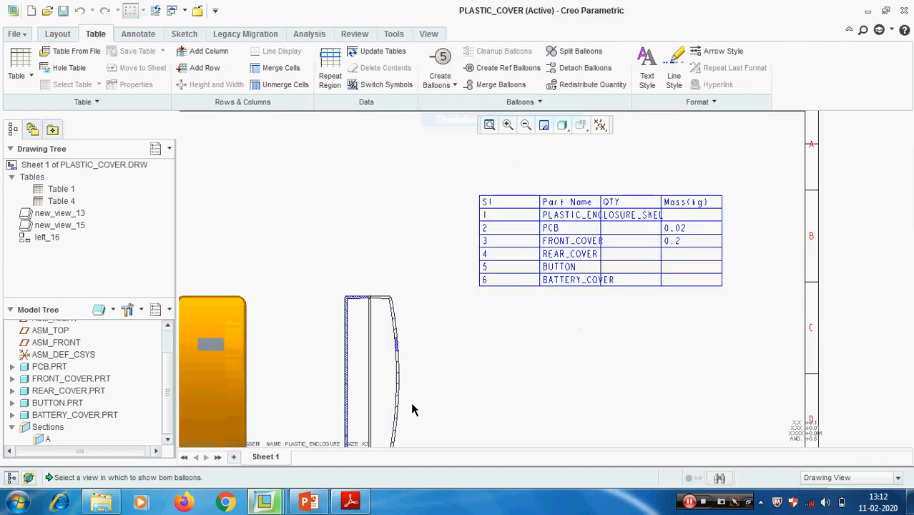
click(369, 357)
scroll(501, 321, down, 2)
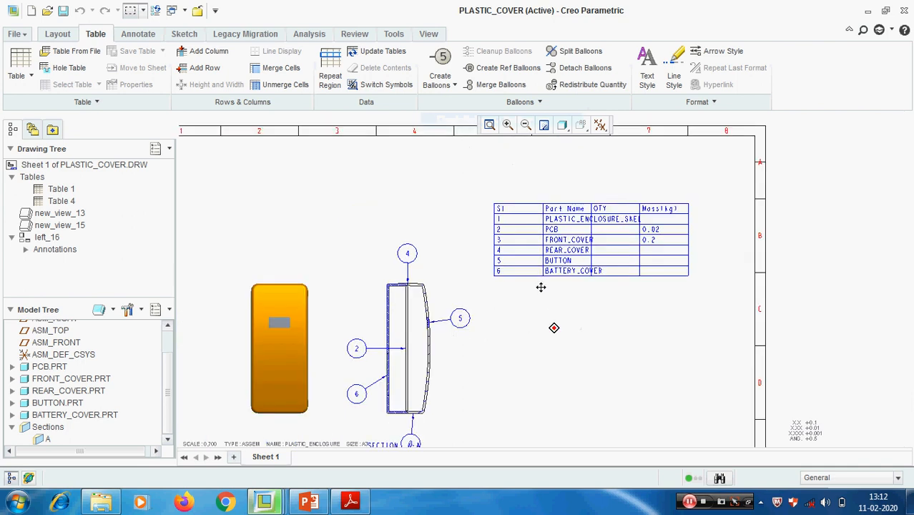
scroll(550, 328, down, 2)
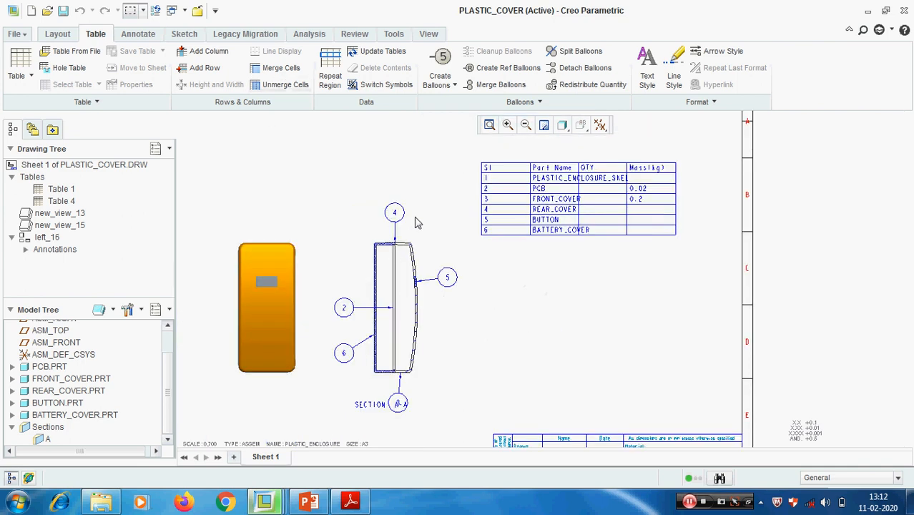
scroll(414, 220, up, 2)
click(329, 75)
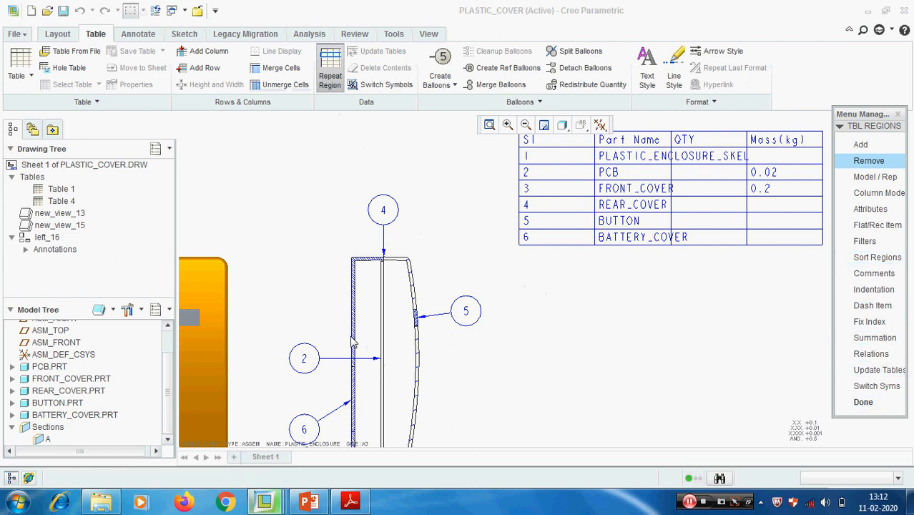
click(865, 402)
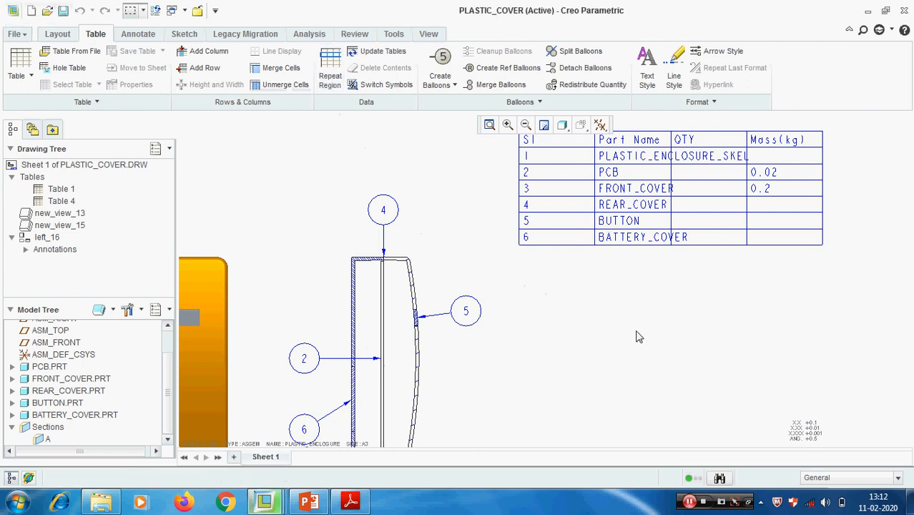
- Switch to PowerPoint to review the Part 23 topic list on the slide, and return to the Creo drawing
scroll(638, 336, up, 2)
scroll(719, 310, down, 2)
middle_drag(718, 307, 646, 344)
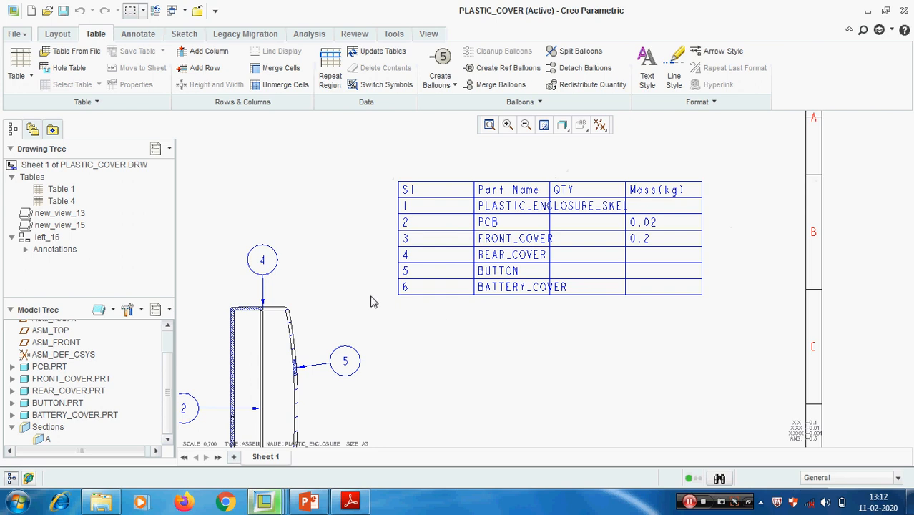
click(310, 504)
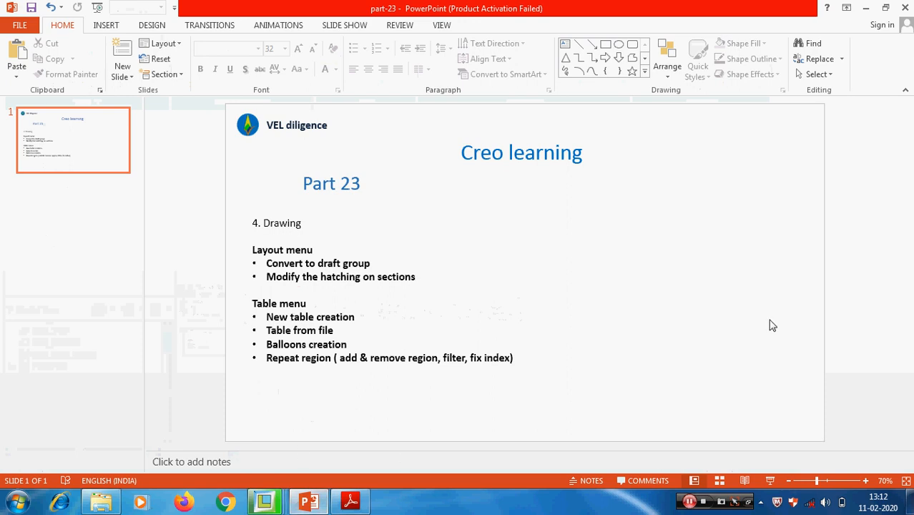
click(865, 8)
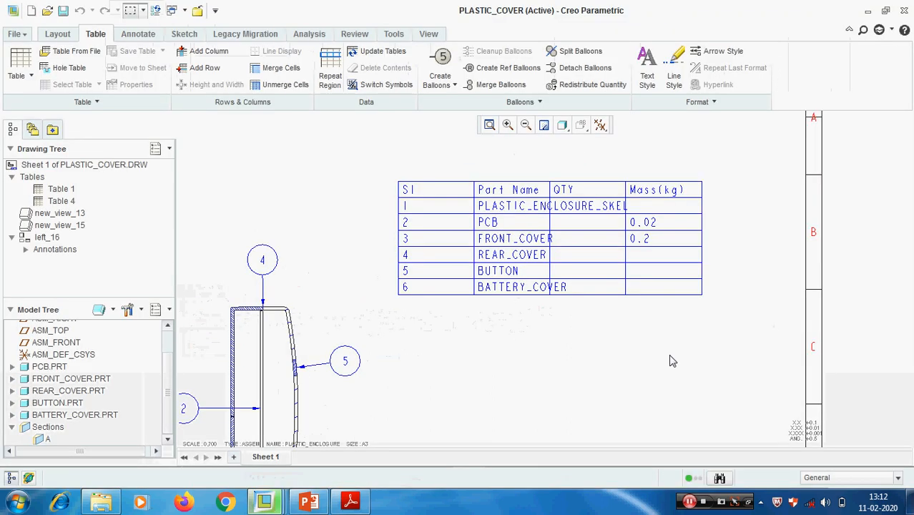